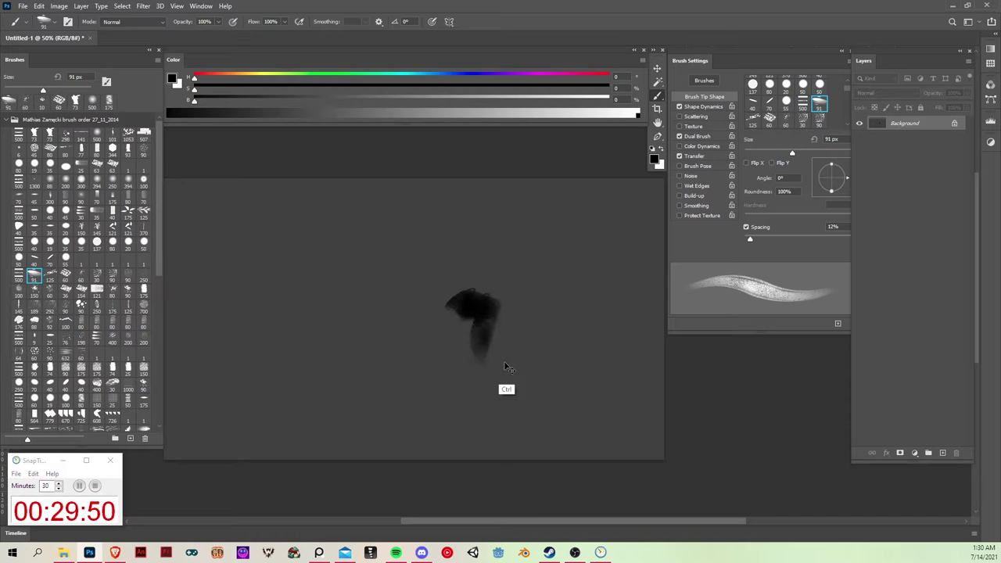
Undo the test strokes and cover a new layer with dark mottled texture using the 1053 px textured brush.
key("ctrl+z")
key("ctrl+z")
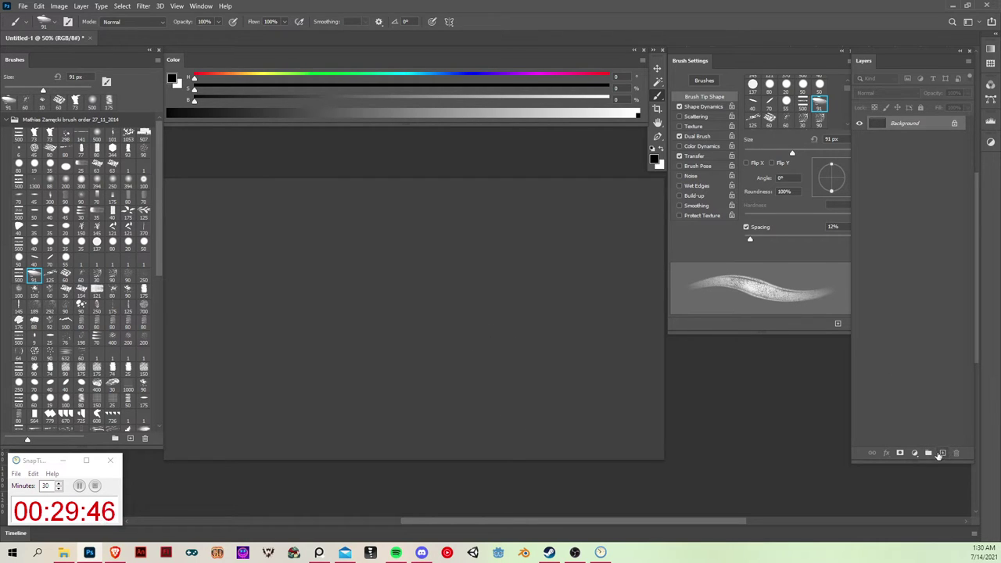
left_click(941, 453)
left_click(129, 135)
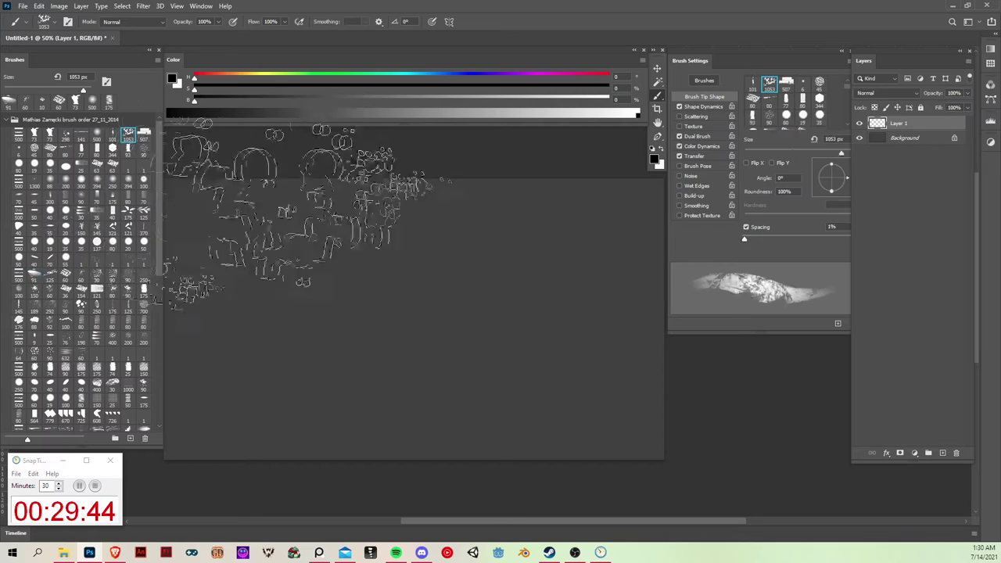
key("x")
key("x")
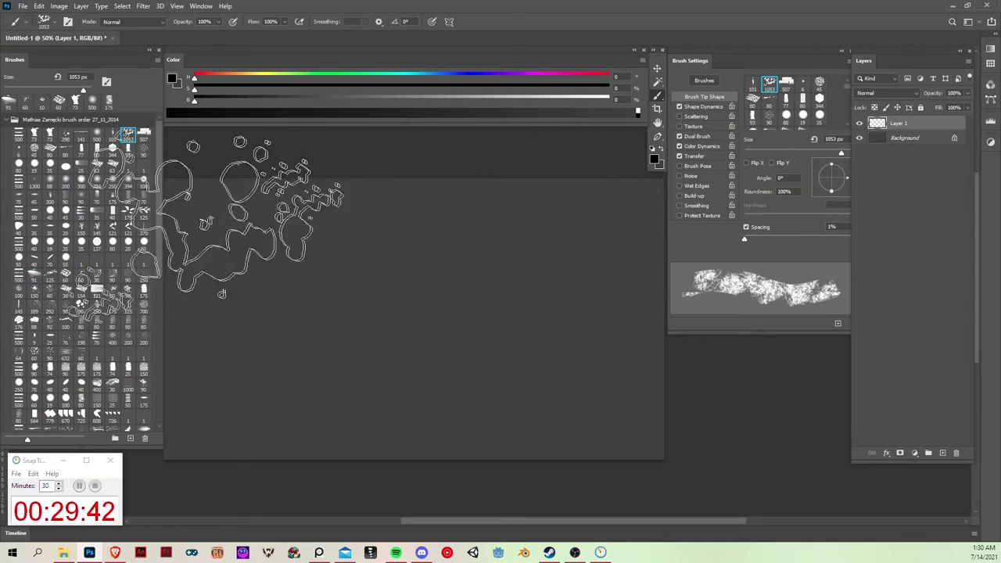
mouse_move(262, 223)
left_mouse_down()
mouse_move(333, 443)
mouse_move(387, 212)
mouse_move(413, 239)
mouse_move(425, 469)
mouse_move(574, 228)
mouse_move(578, 180)
mouse_move(603, 265)
mouse_move(603, 411)
mouse_move(582, 273)
left_mouse_up()
Squash the texture layer to about 17% height along the canvas's lower edge and widen its base in perspective.
key("ctrl+t")
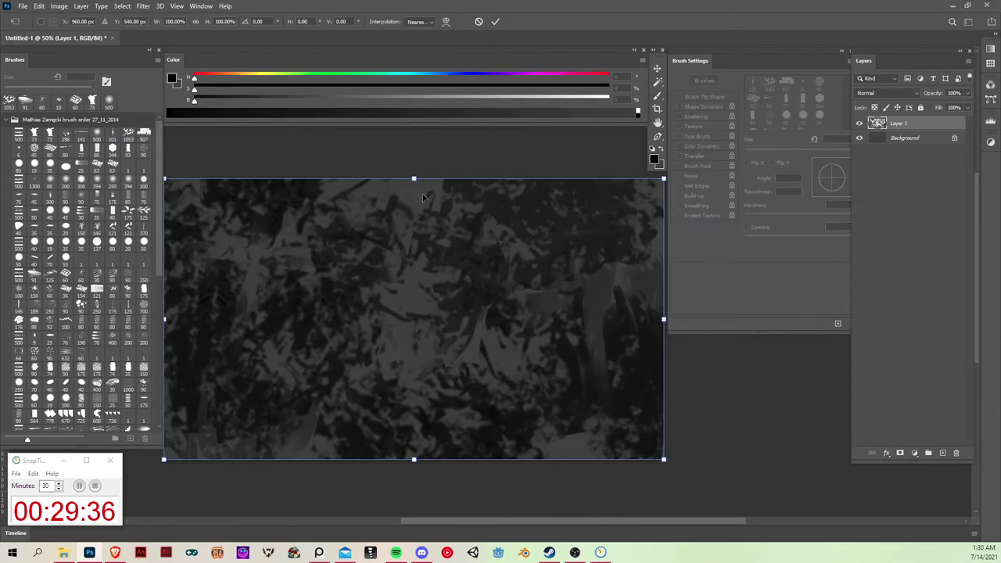
left_click_drag(414, 178, 441, 402)
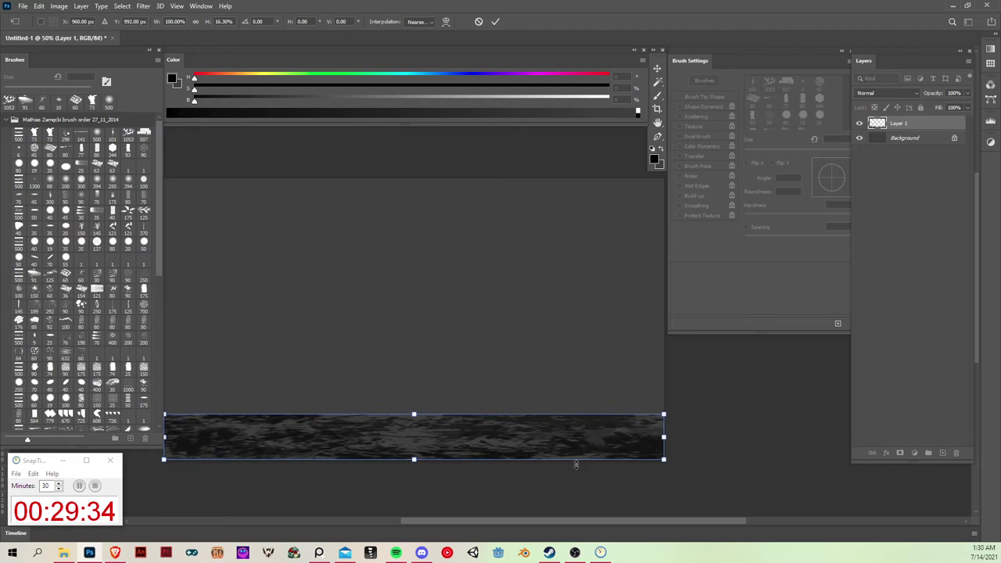
left_click_drag(667, 462, 809, 460)
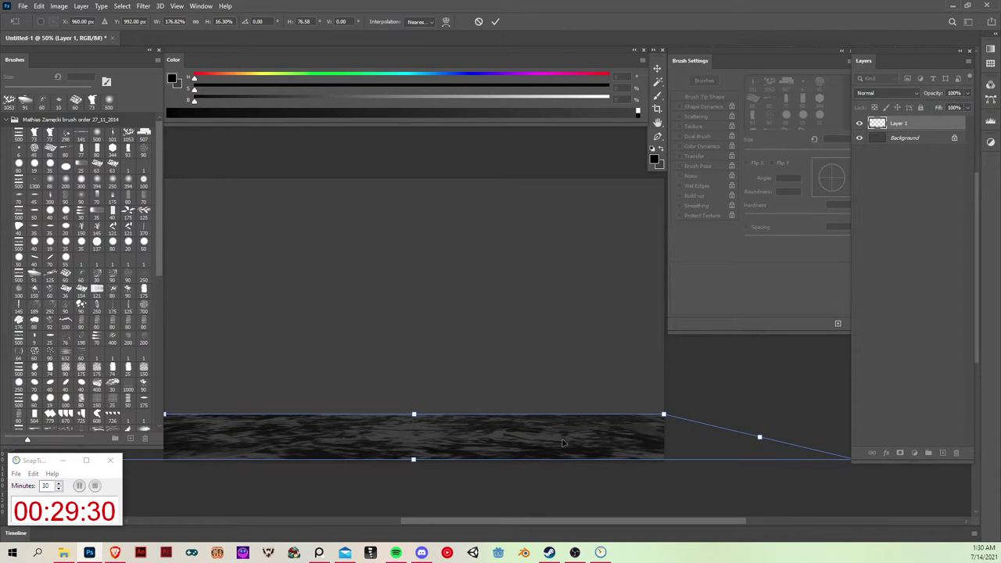
left_click_drag(414, 422, 414, 433)
left_click_drag(748, 438, 675, 442)
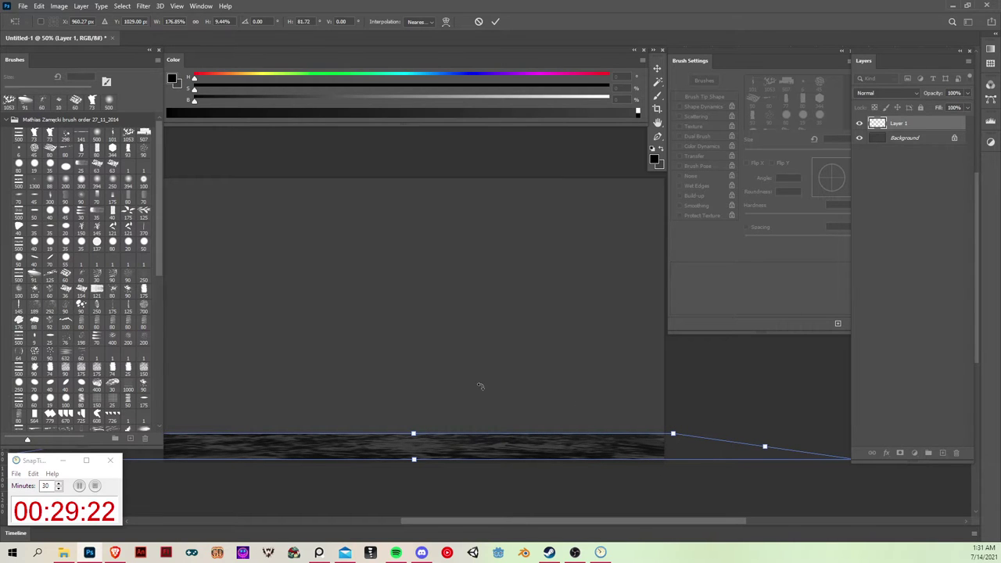
left_click_drag(414, 434, 414, 412)
left_click_drag(545, 402, 683, 405)
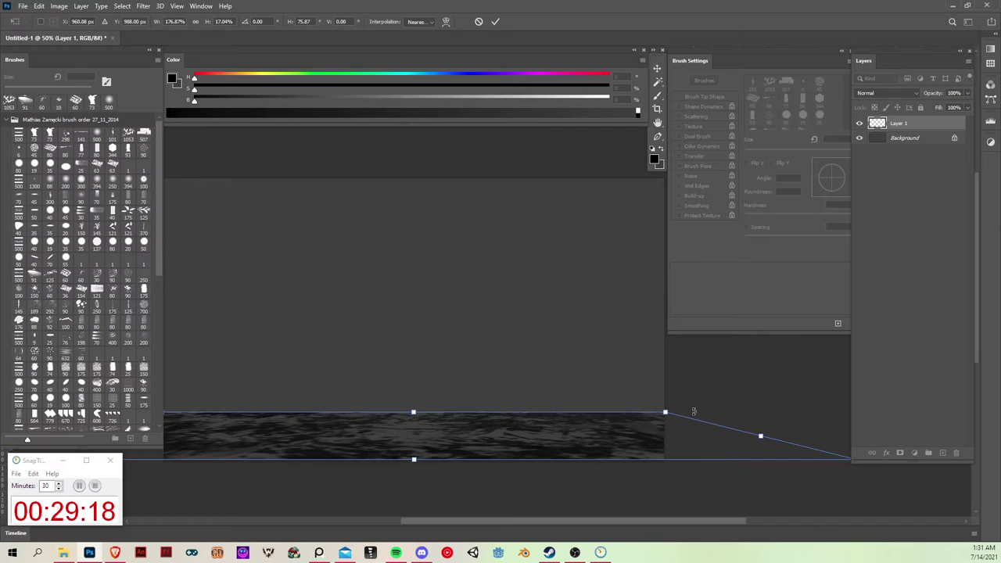
key("Return")
key("m")
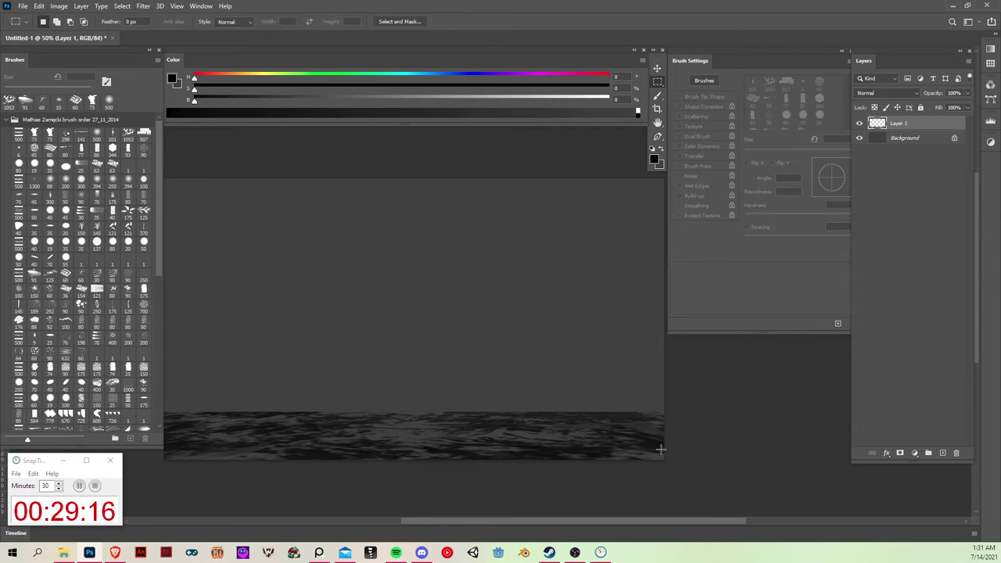
key("v")
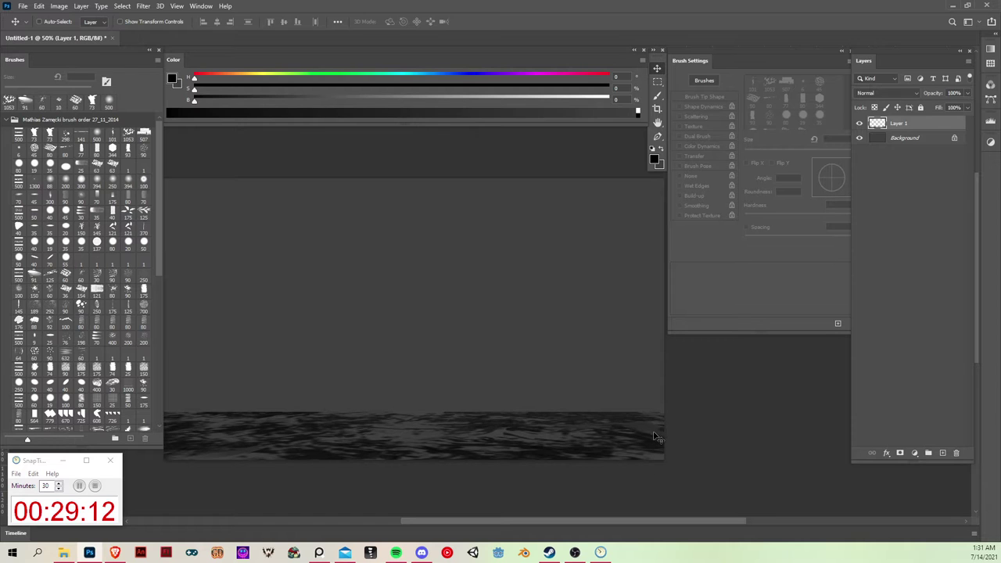
key("b")
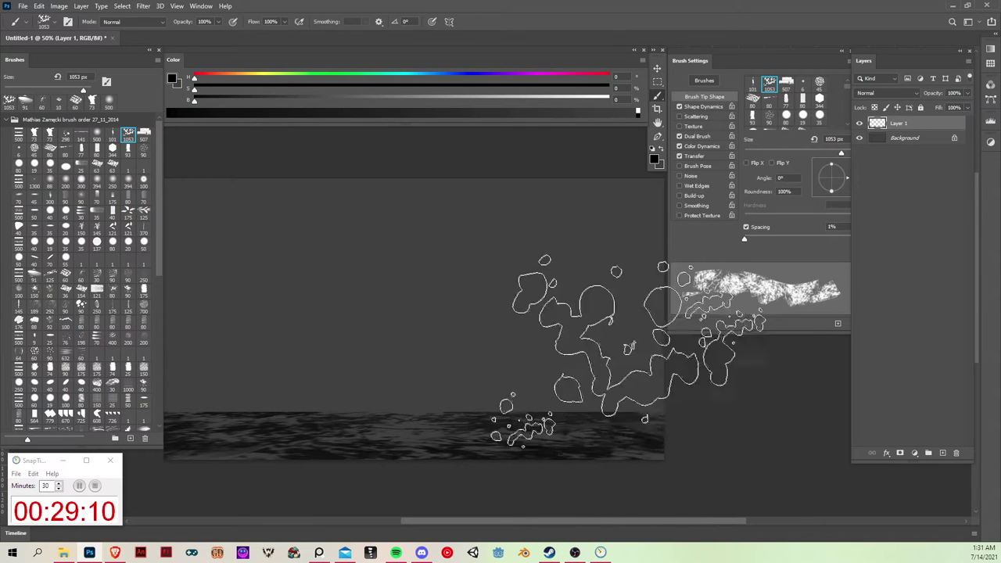
key("v")
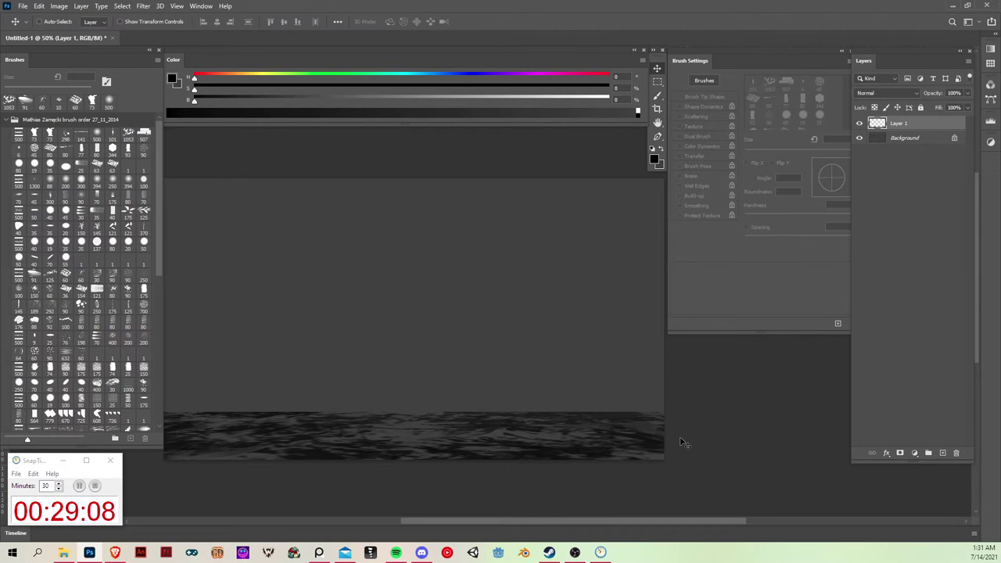
key("b")
key("comma")
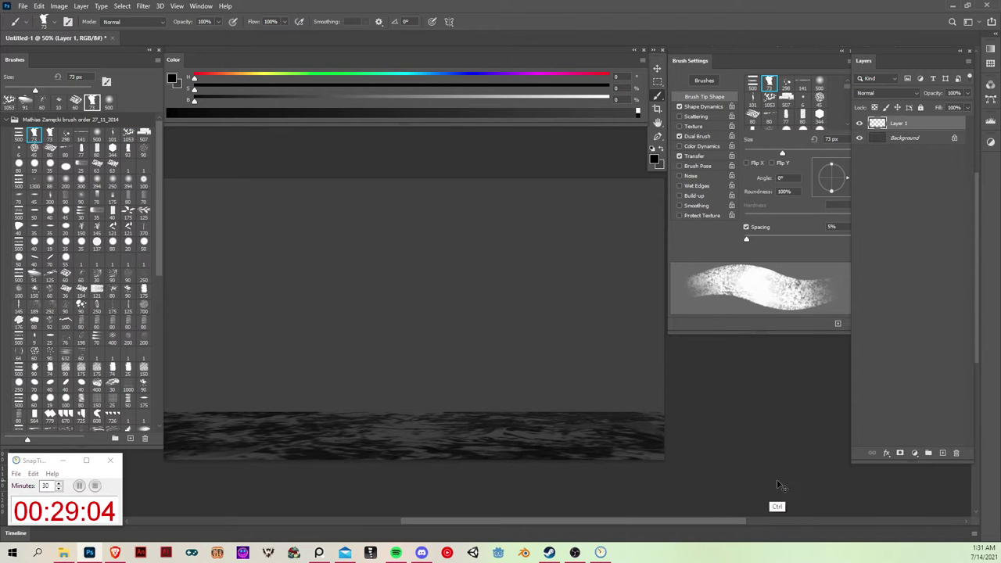
Merge the texture layer into the background, then select the ground strip and widen its lower edge in perspective.
key("ctrl+z")
key("m")
mouse_move(665, 464)
left_mouse_down()
mouse_move(155, 424)
mouse_move(141, 395)
mouse_move(123, 411)
left_mouse_up()
key("ctrl+t")
left_click_drag(664, 460, 852, 459)
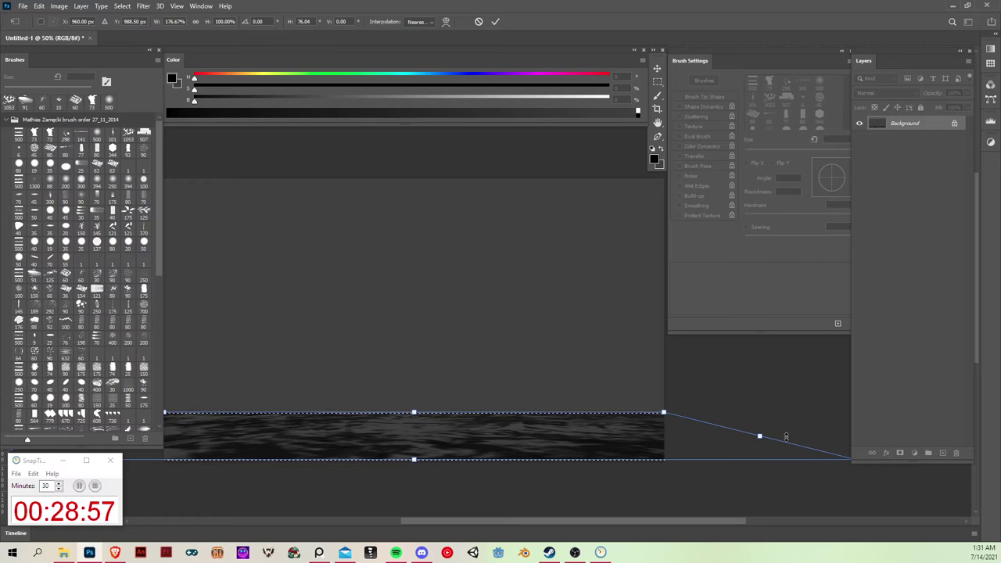
Warp the selected ground strip so its texture flows in irregular curves, apply the transform and deselect.
right_click(541, 409)
left_click(582, 326)
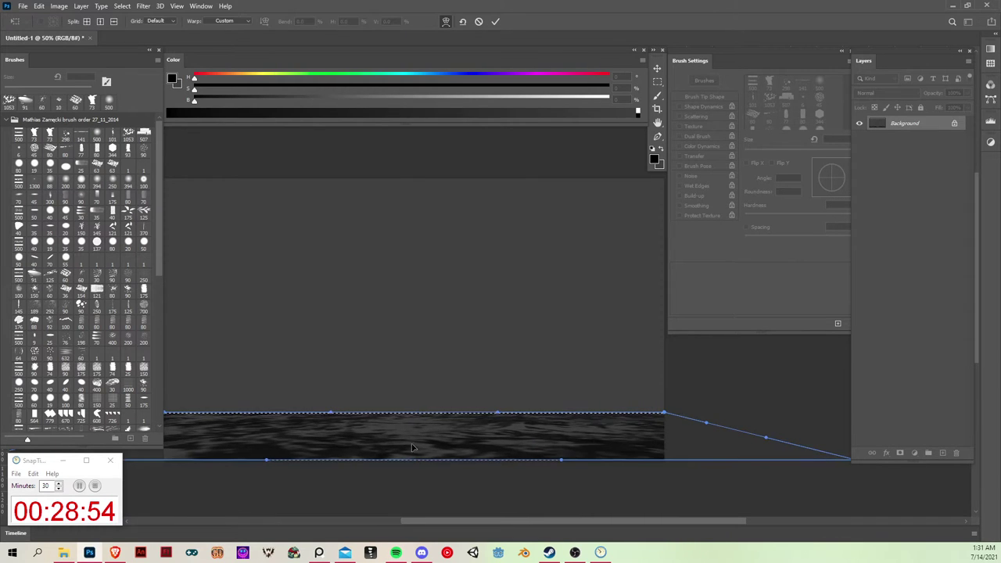
left_click_drag(414, 447, 546, 441)
left_click_drag(748, 451, 351, 480)
left_click_drag(529, 463, 829, 435)
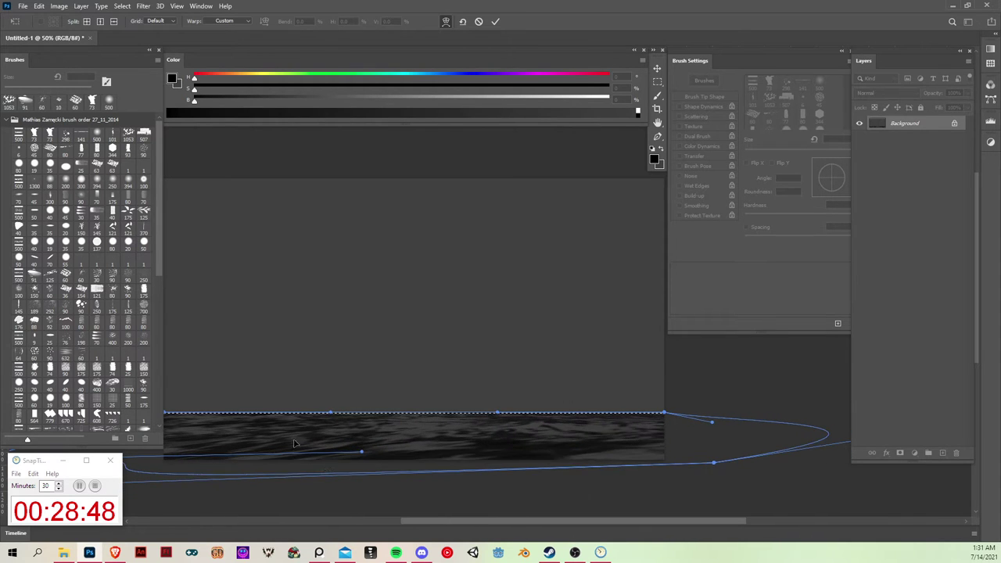
left_click_drag(446, 438, 636, 451)
key("Escape")
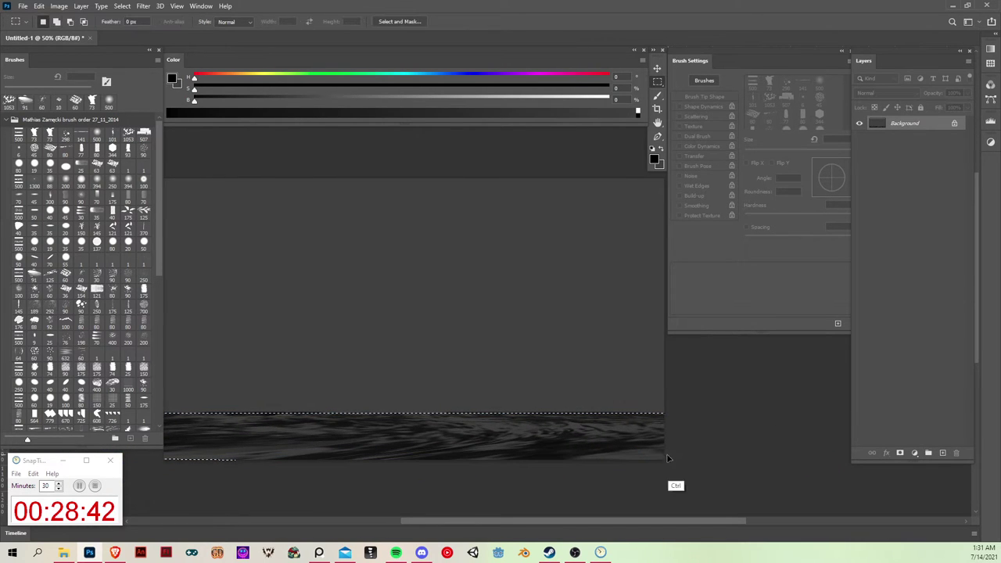
left_click_drag(626, 421, 643, 442)
Soften the ground's horizon edge with a reflected gradient in the sampled background grey, using Normal blend mode.
key("b")
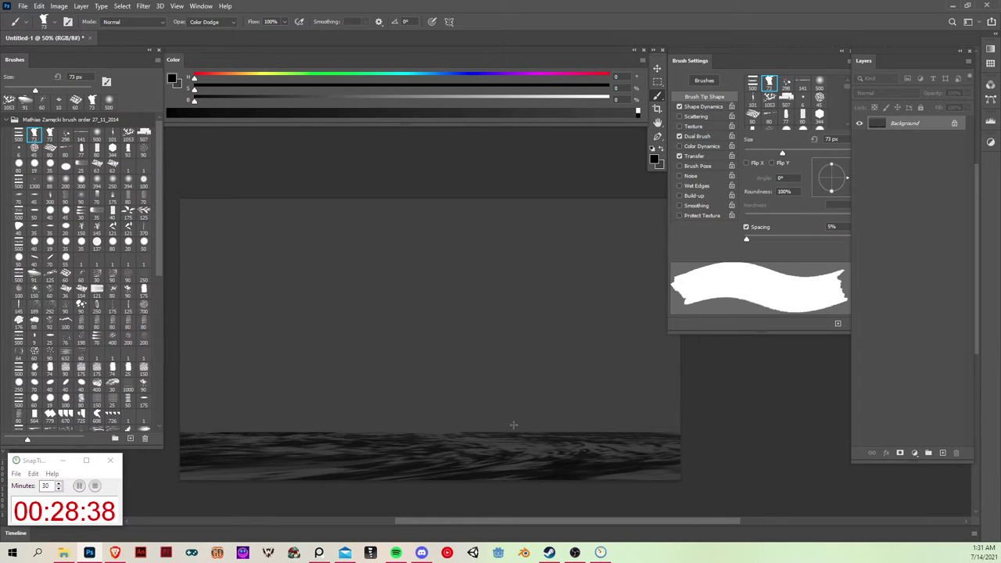
key("g")
left_click(475, 419, "alt")
left_click_drag(466, 430, 486, 474)
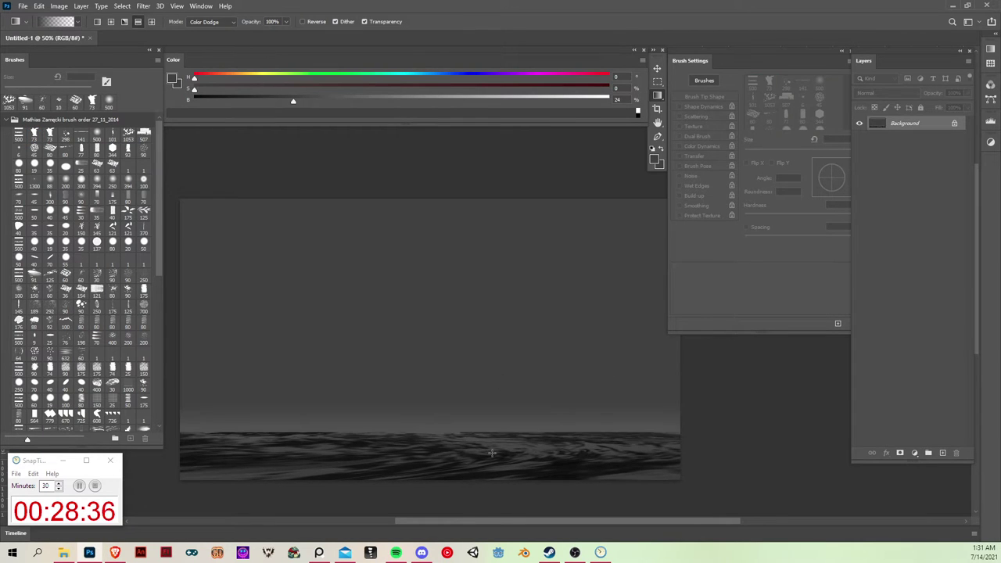
key("ctrl+z")
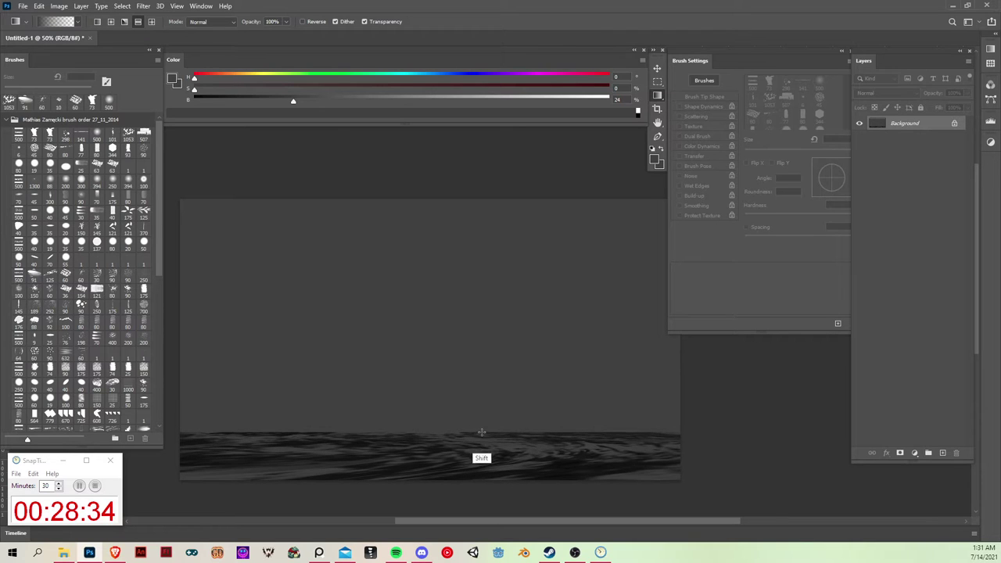
left_click_drag(483, 429, 487, 462)
left_click_drag(614, 380, 610, 409)
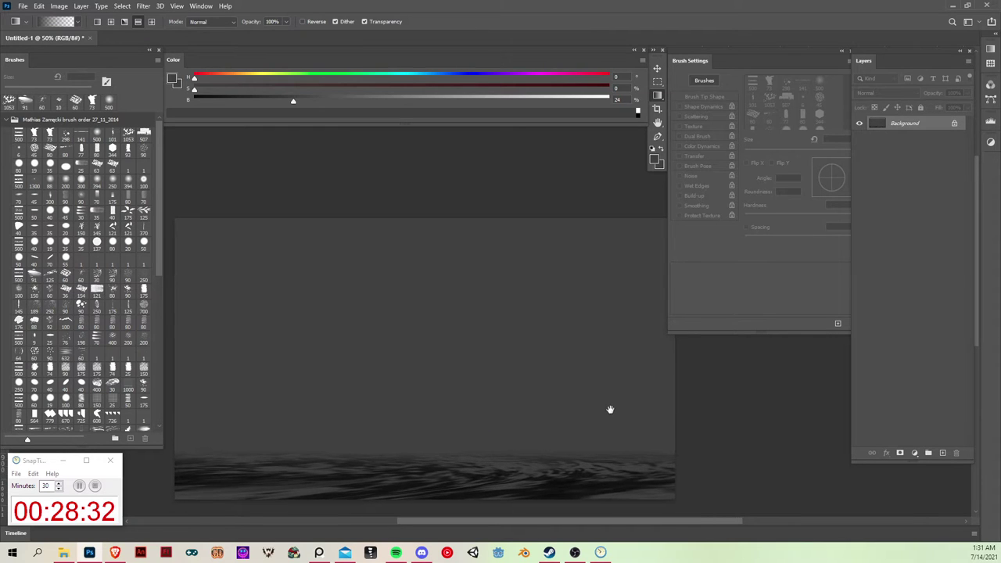
Add a new layer above the background and reset the painting colours to default black and white.
key("b")
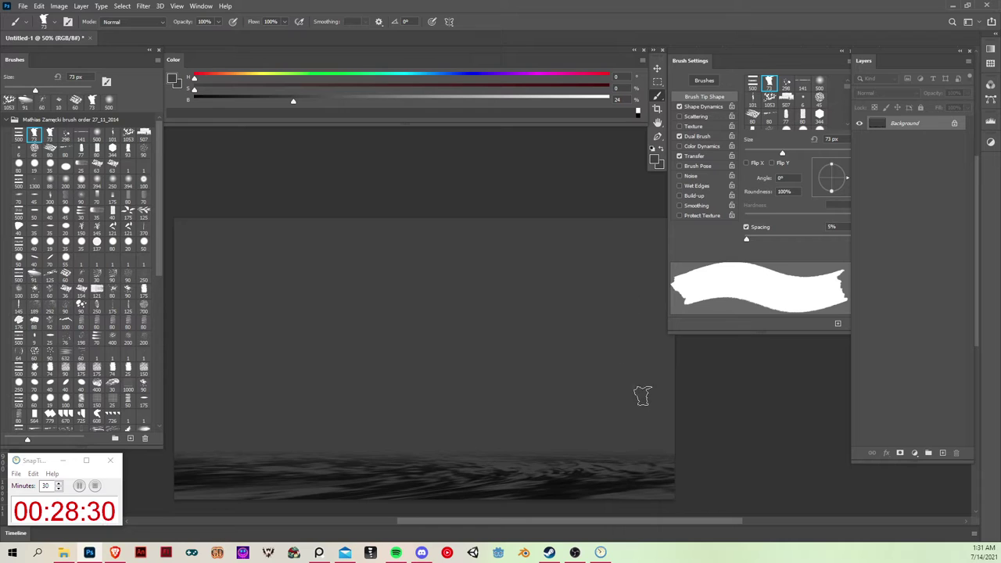
key("m")
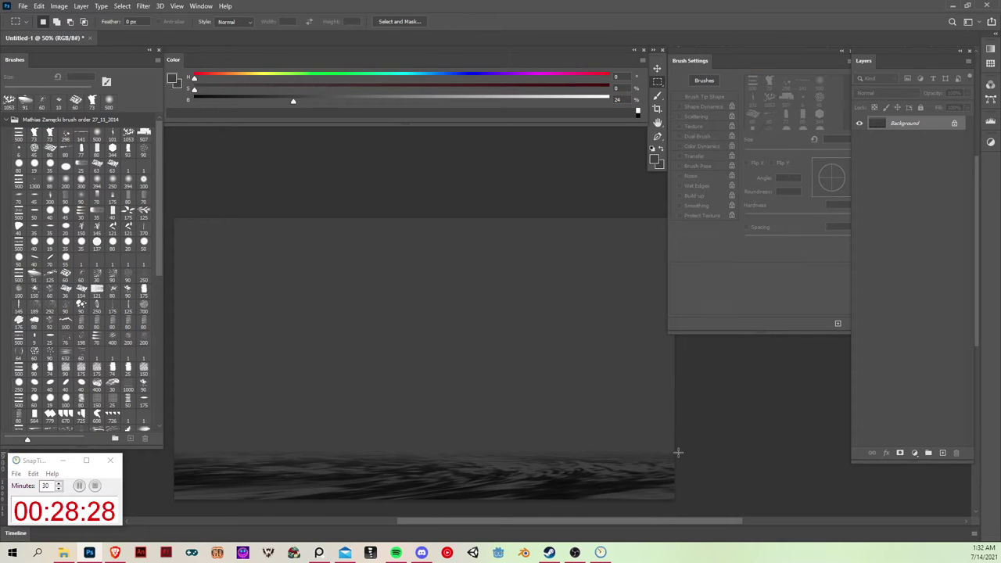
left_click(944, 453)
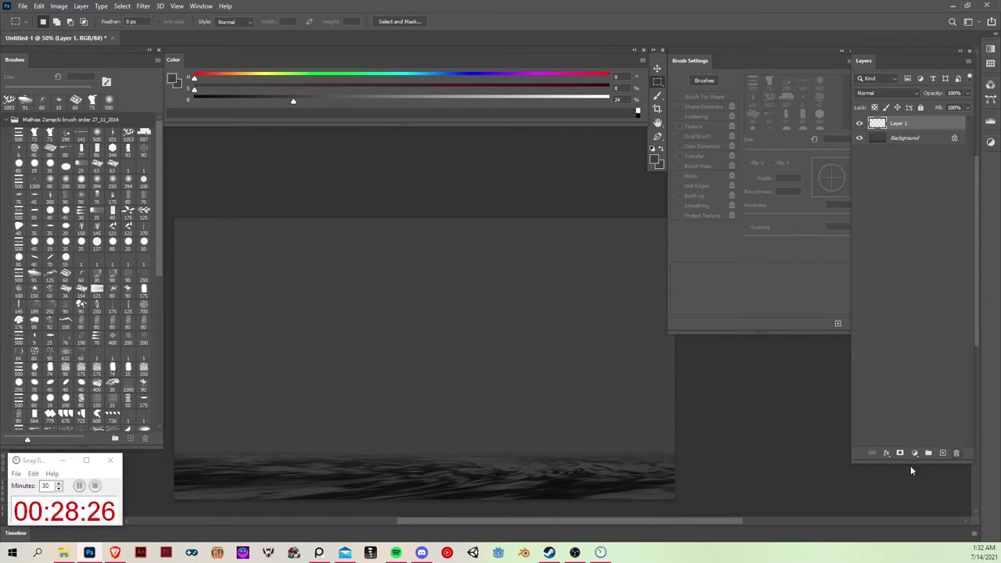
key("l")
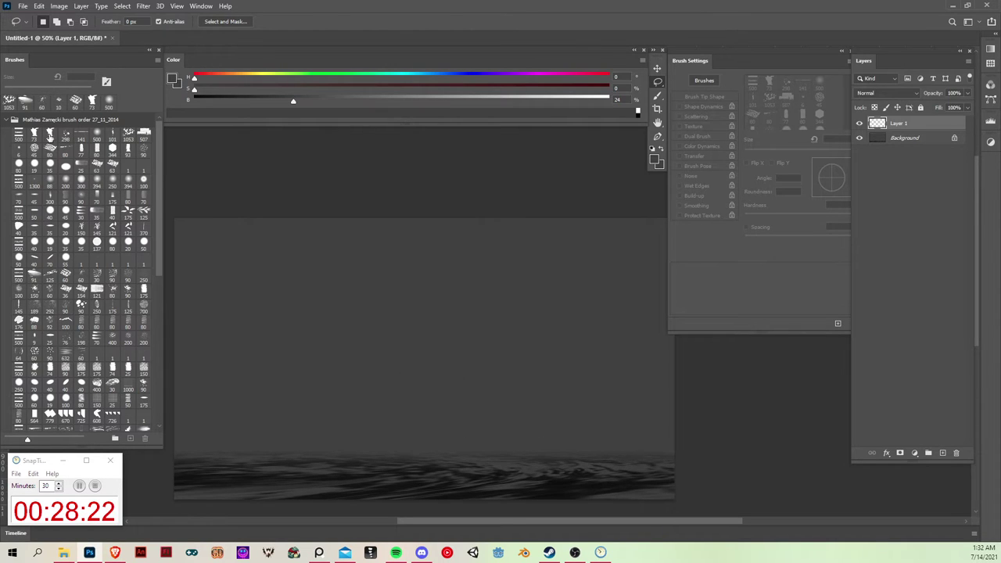
left_click(50, 134)
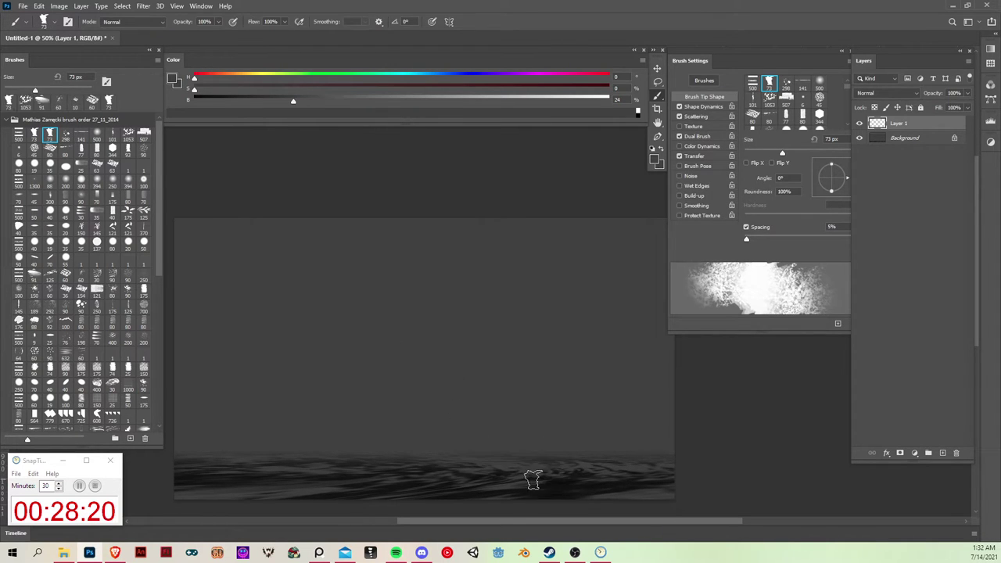
key("d")
Try short black strokes on the horizon with the 73 px, 60 px and 90 px textured brushes, undoing each one.
mouse_move(440, 462)
left_mouse_down()
mouse_move(468, 452)
mouse_move(529, 453)
left_mouse_up()
key("ctrl+z")
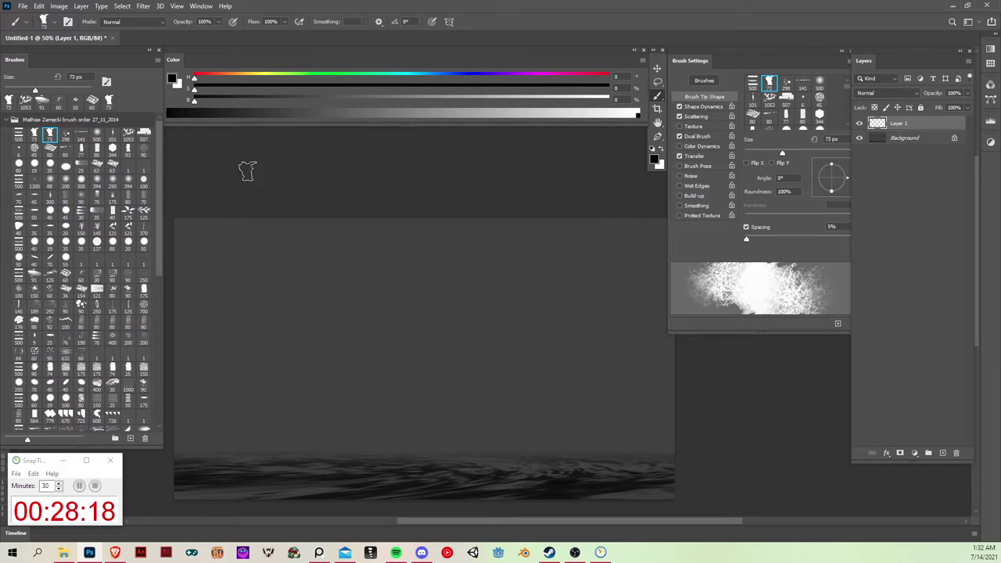
left_click(35, 275)
left_click(70, 278)
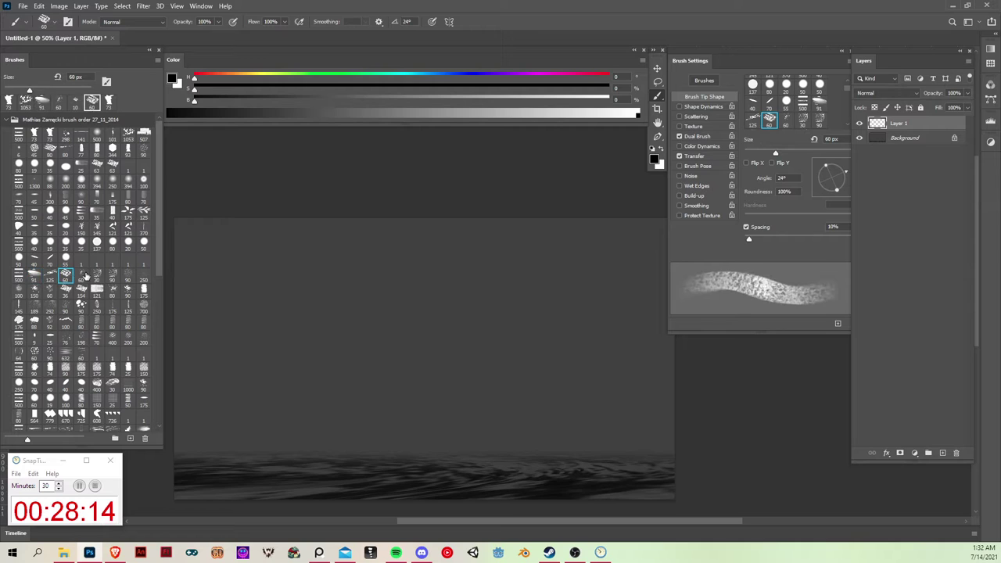
left_click(83, 278)
left_click_drag(451, 450, 489, 463)
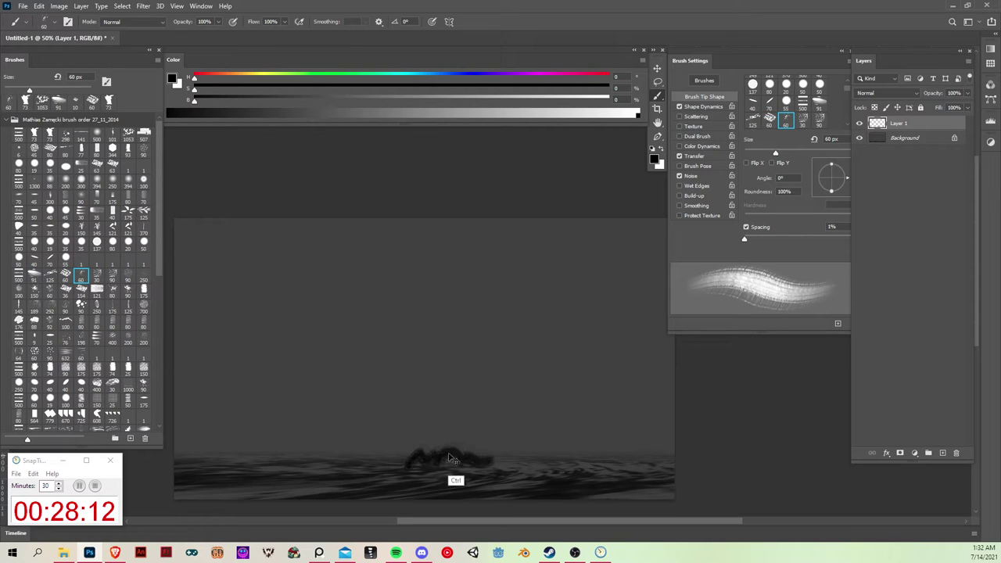
key("ctrl+z")
left_click(128, 290)
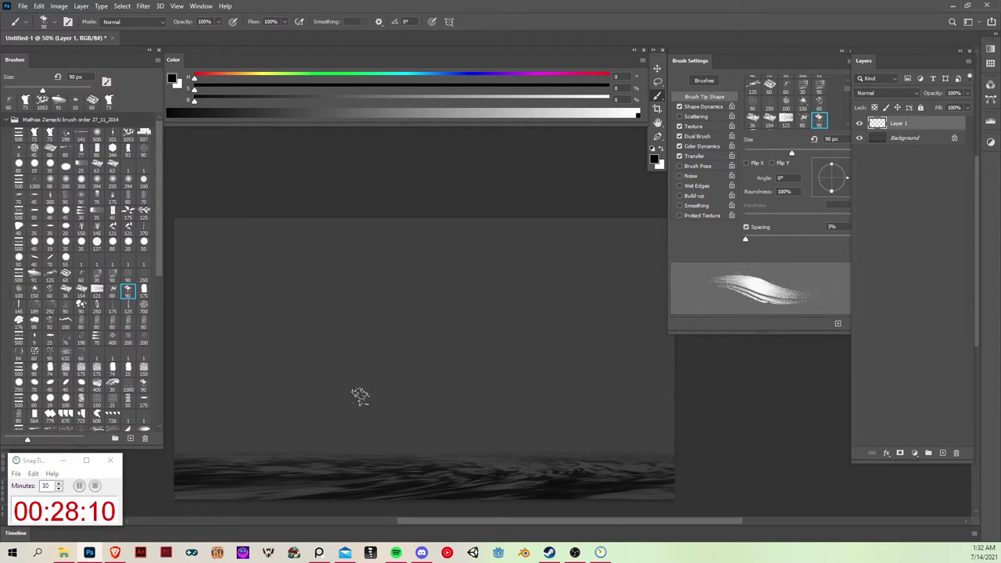
left_click_drag(415, 440, 485, 438)
key("ctrl+z")
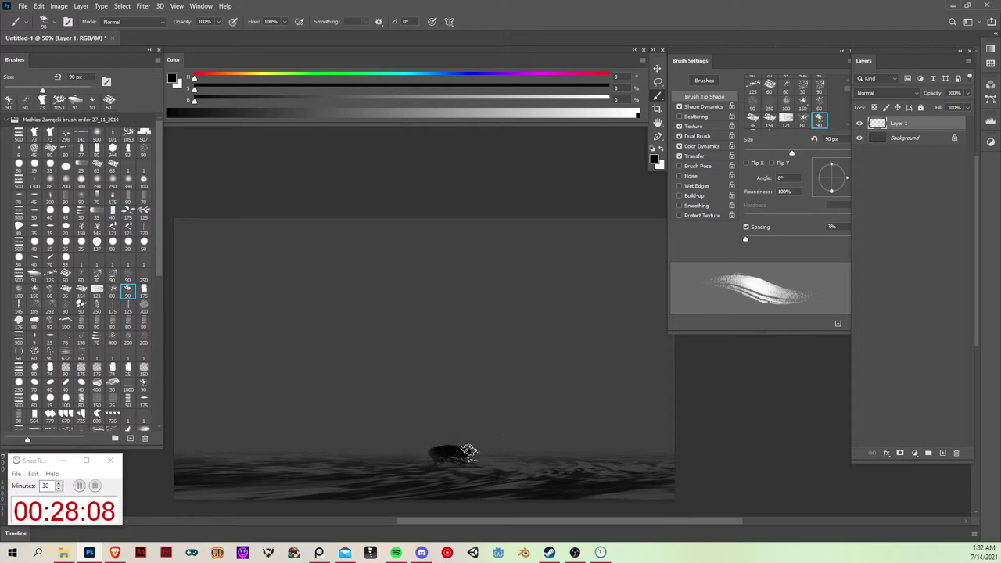
key("ctrl+z")
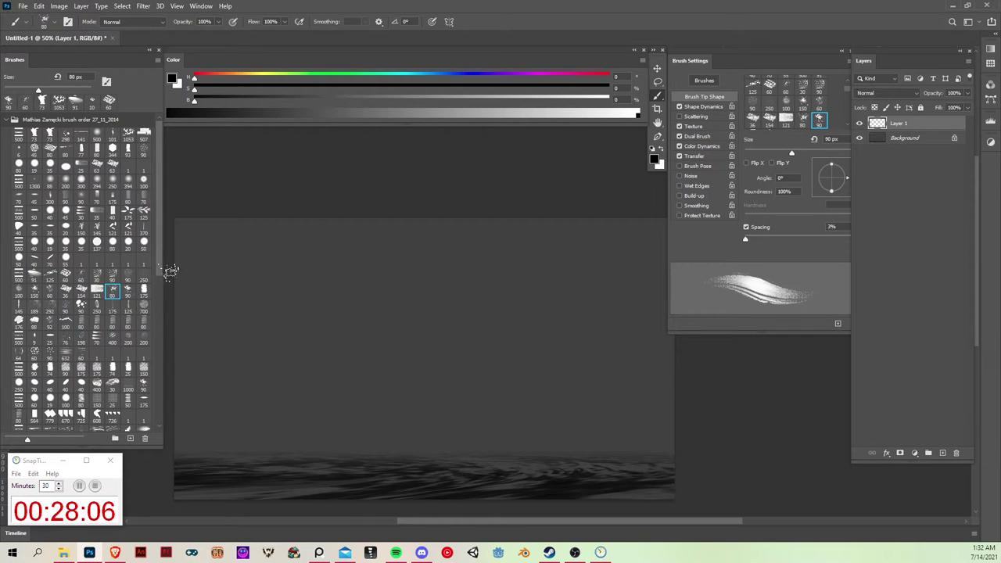
Paint black bush and tree masses along both ends of the horizon with the textured brush at 80 px and 200 px.
left_click(334, 445)
key("ctrl+z")
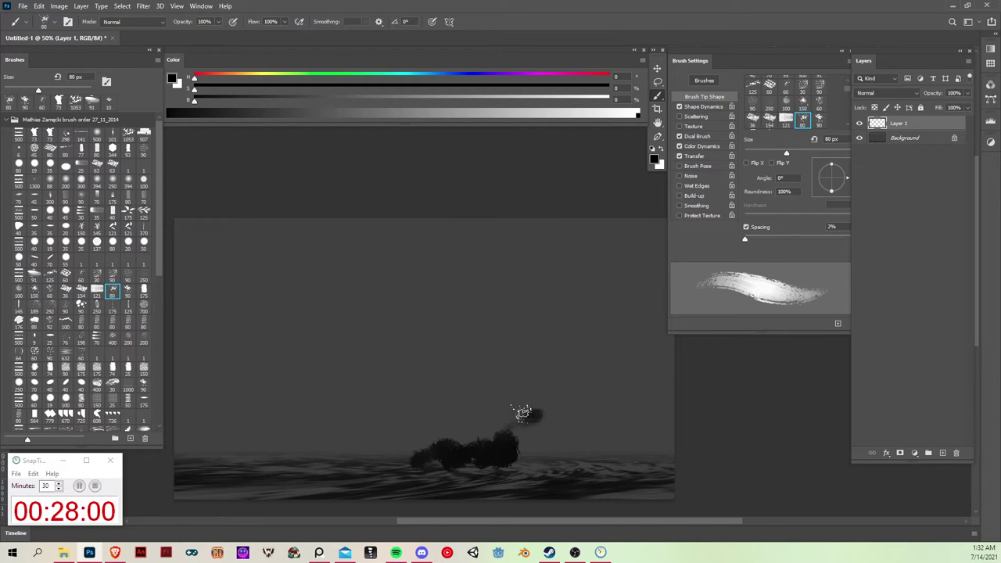
left_click_drag(533, 442, 501, 434)
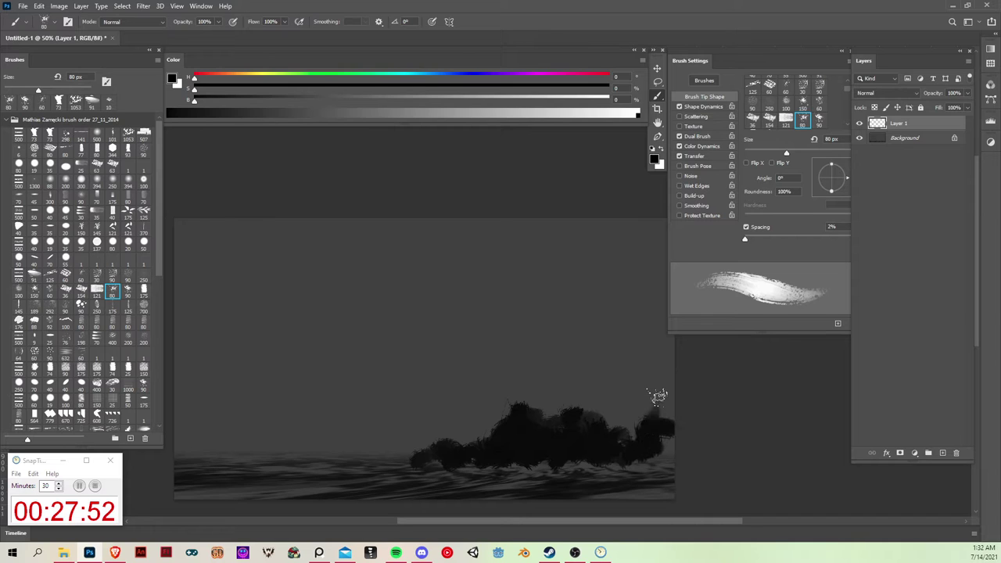
key("bracketright")
key("bracketright")
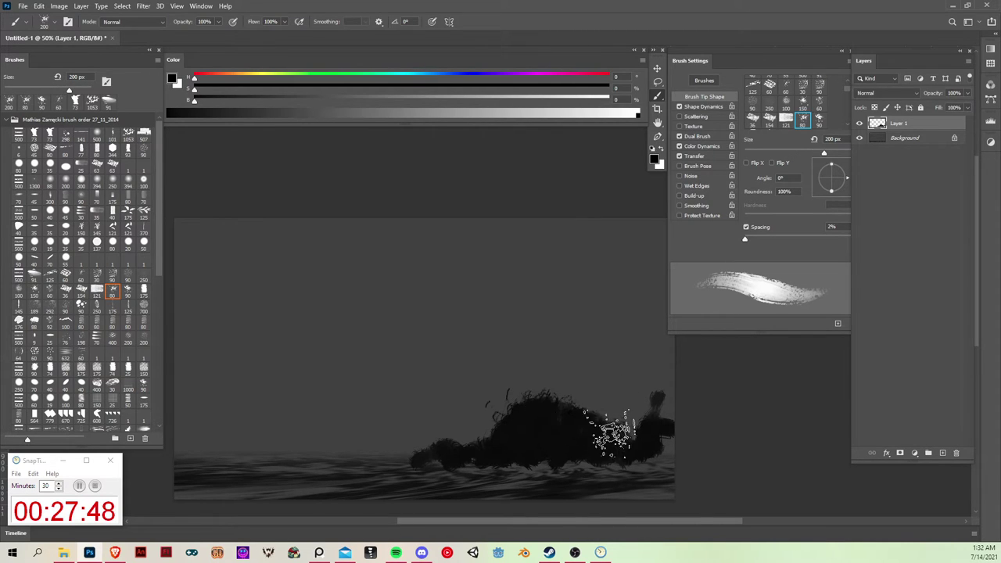
mouse_move(607, 420)
left_mouse_down()
mouse_move(615, 401)
mouse_move(676, 418)
left_mouse_up()
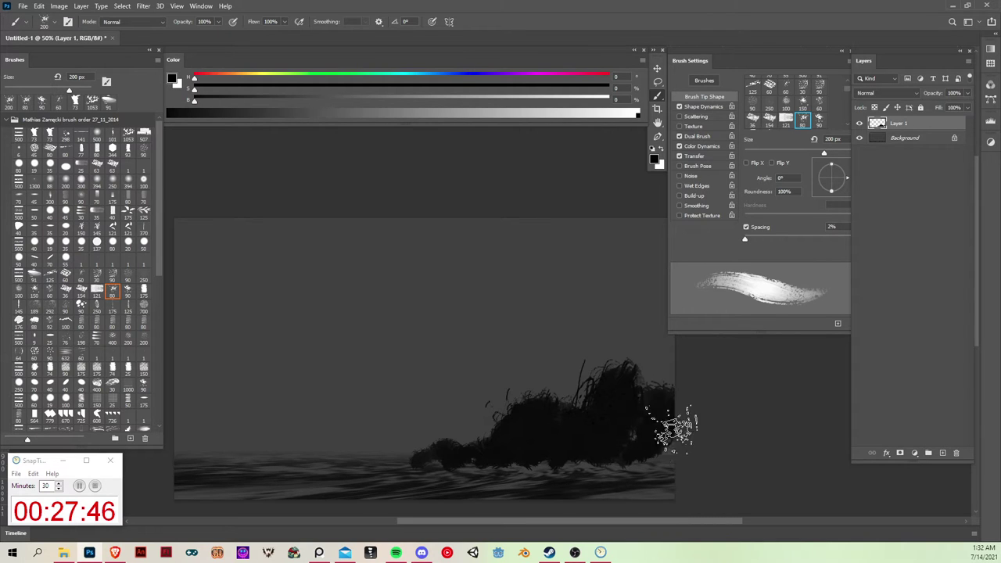
mouse_move(180, 450)
left_mouse_down()
mouse_move(225, 423)
mouse_move(192, 398)
mouse_move(213, 453)
mouse_move(270, 454)
mouse_move(255, 447)
mouse_move(262, 453)
mouse_move(244, 456)
mouse_move(258, 447)
mouse_move(238, 441)
mouse_move(257, 445)
mouse_move(291, 474)
mouse_move(248, 445)
mouse_move(255, 462)
mouse_move(273, 459)
mouse_move(244, 427)
mouse_move(304, 462)
mouse_move(309, 484)
mouse_move(301, 468)
mouse_move(291, 474)
mouse_move(364, 486)
mouse_move(312, 459)
mouse_move(340, 471)
mouse_move(362, 458)
mouse_move(418, 463)
left_mouse_up()
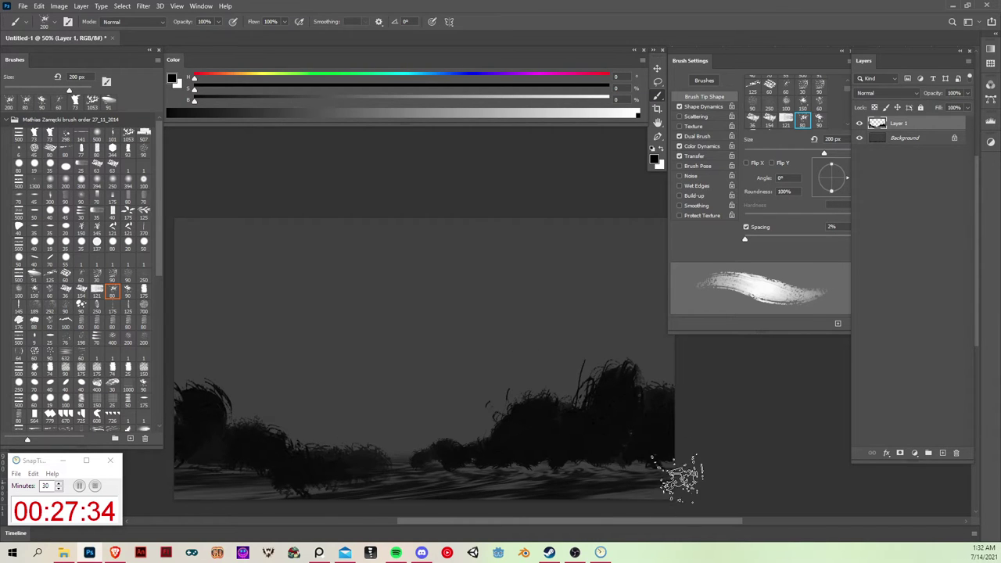
Erase the parts of the foliage masses that overlap the ground with a soft eraser at 90 to 150 px.
key("e")
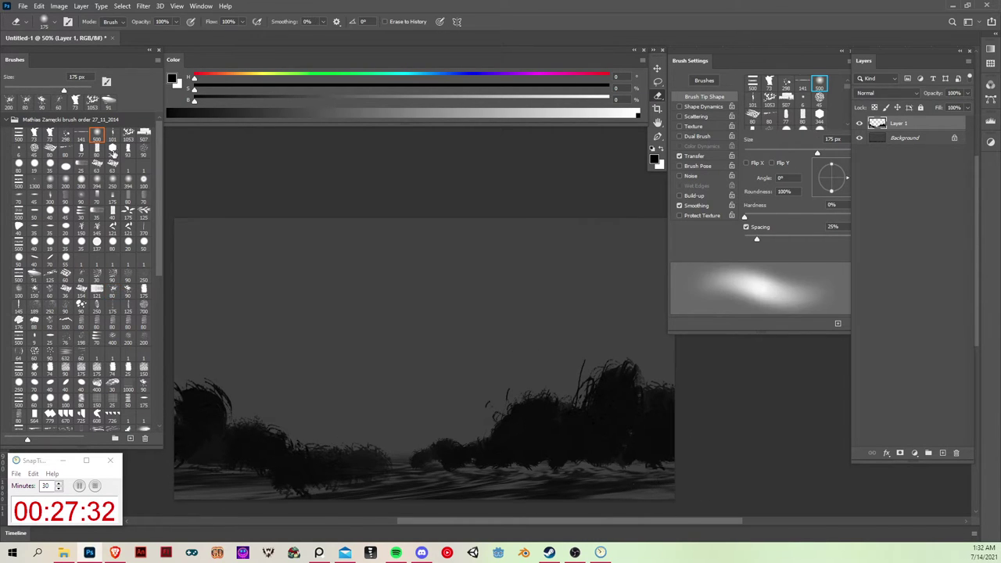
key("bracketleft")
key("bracketleft")
key("bracketleft")
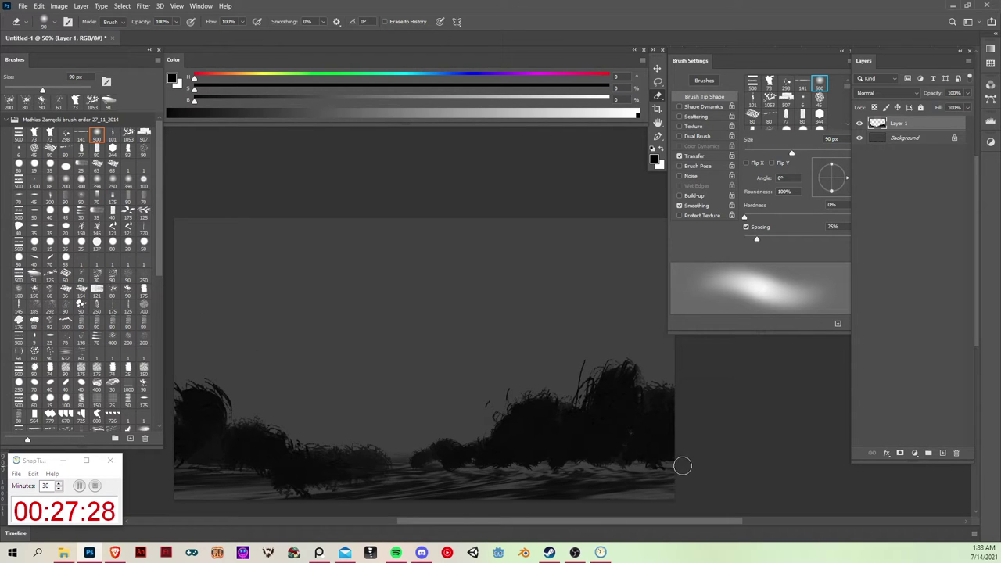
mouse_move(682, 466)
left_mouse_down()
mouse_move(439, 465)
mouse_move(283, 480)
mouse_move(163, 470)
mouse_move(173, 460)
mouse_move(700, 470)
mouse_move(676, 473)
left_mouse_up()
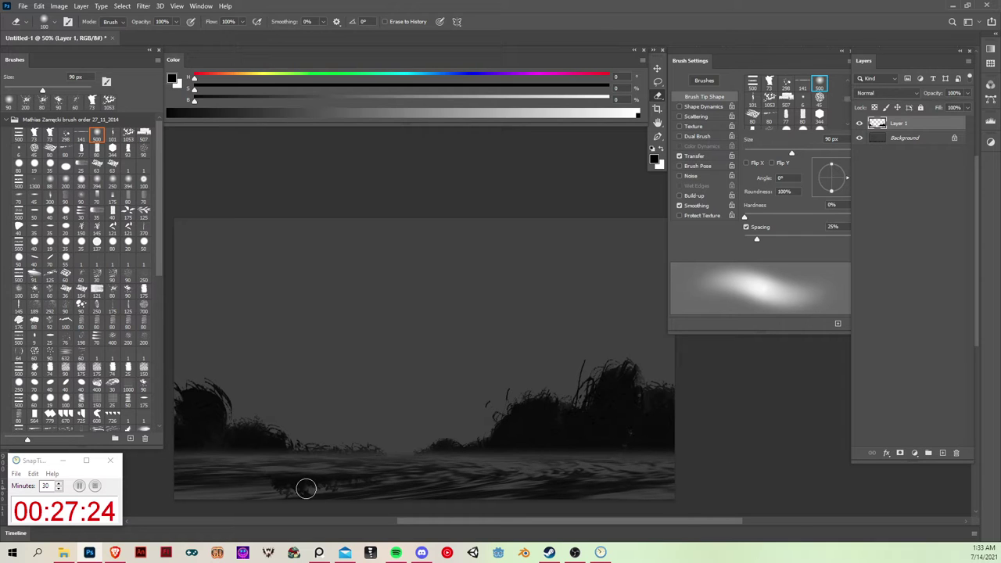
left_click_drag(256, 477, 328, 483)
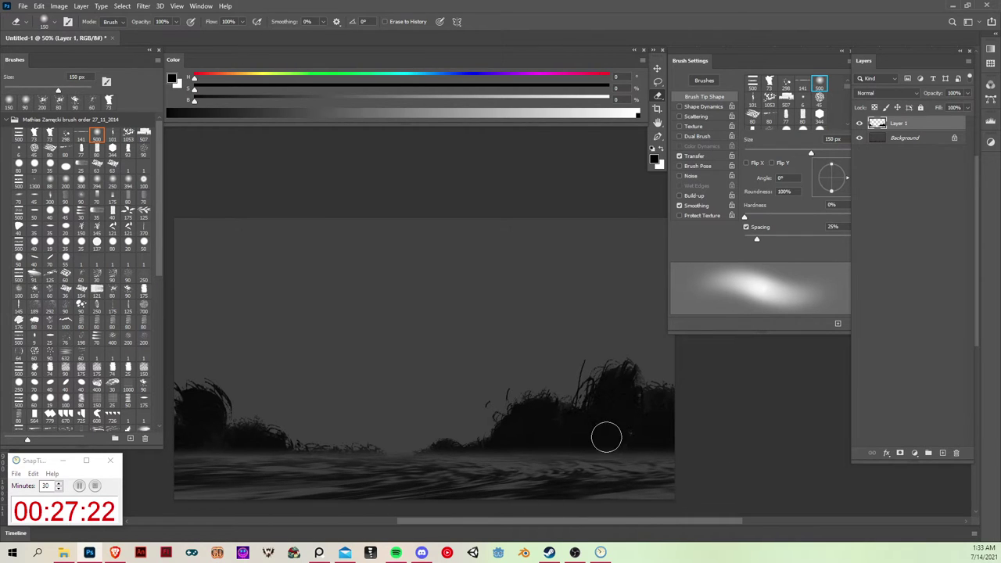
Lock the transparent pixels of the foliage layer and return to the Brush tool.
key("v")
key("b")
key("v")
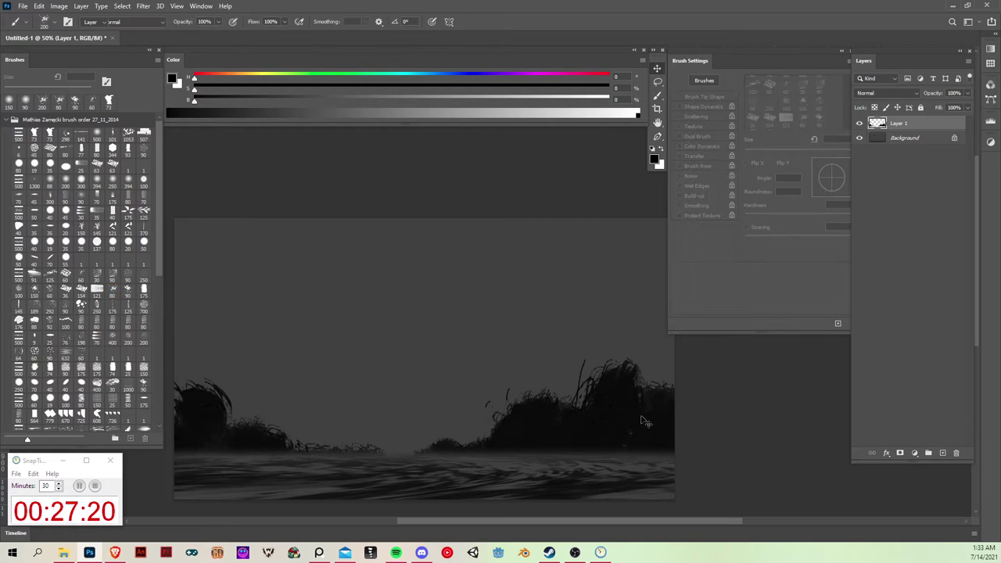
key("b")
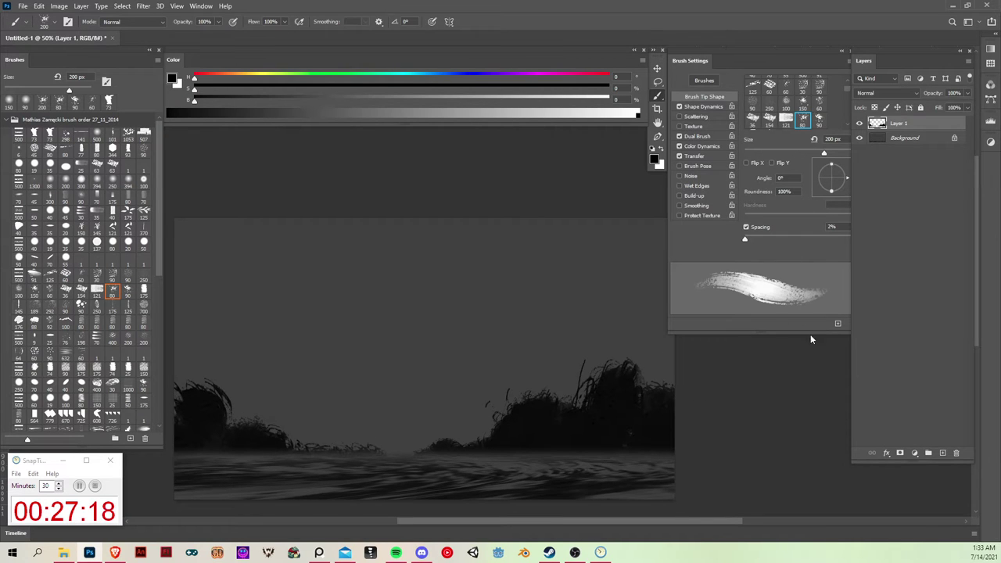
key("v")
key("b")
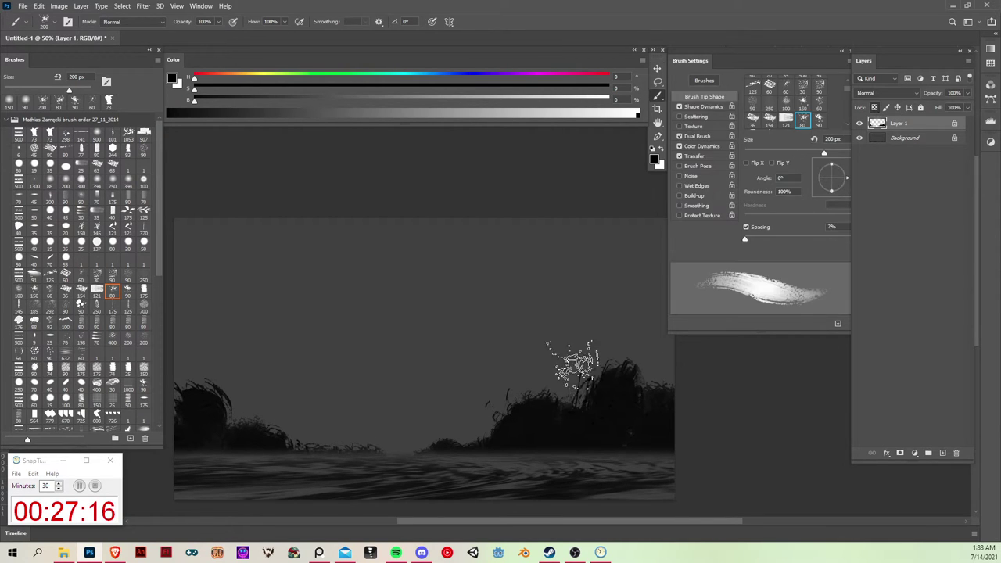
Dapple the foliage with a very dark dull green (H 87, S 17, B 5) using the 1053 textured brush at 600 px.
left_click(127, 133)
key("bracketleft")
key("bracketleft")
key("bracketleft")
key("bracketleft")
key("bracketleft")
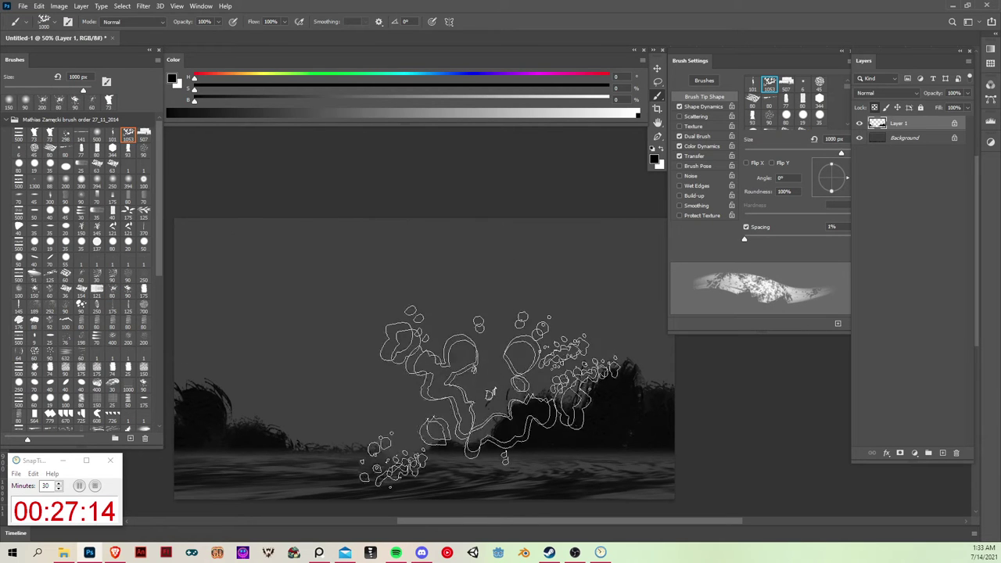
left_click(529, 419, "alt")
left_click(267, 92)
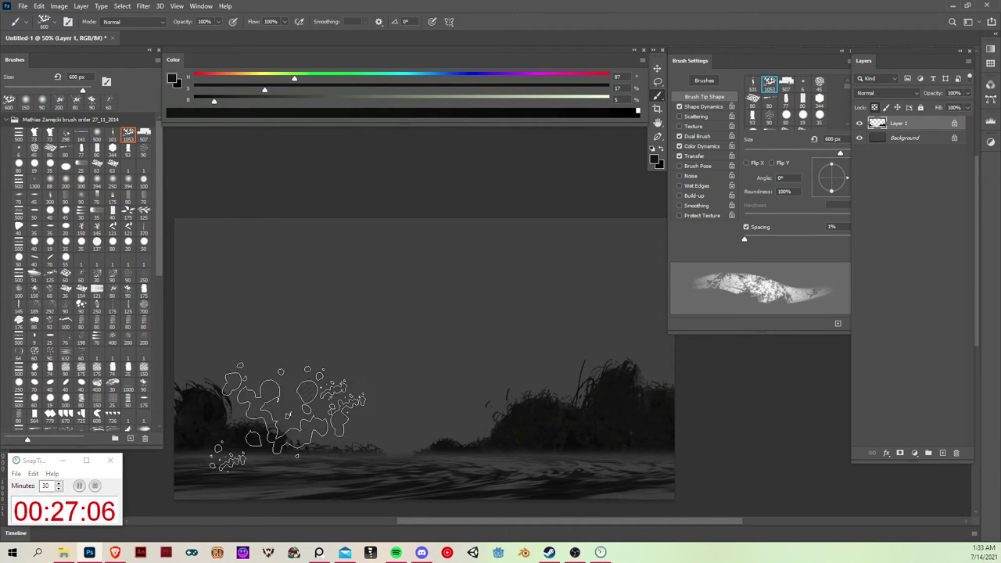
Build up the foliage texture with a richer dark green (H 94, S 33, B 11) at a 300 px brush size.
key("bracketleft")
key("bracketleft")
key("bracketleft")
key("bracketleft")
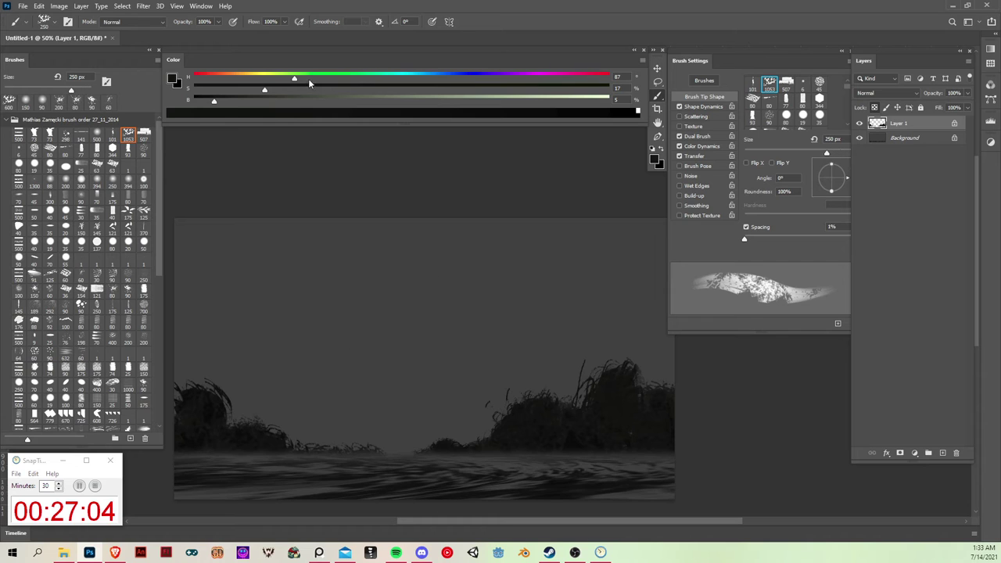
left_click(302, 79)
left_click_drag(304, 88, 329, 88)
left_click_drag(228, 100, 241, 101)
key("bracketright")
key("bracketright")
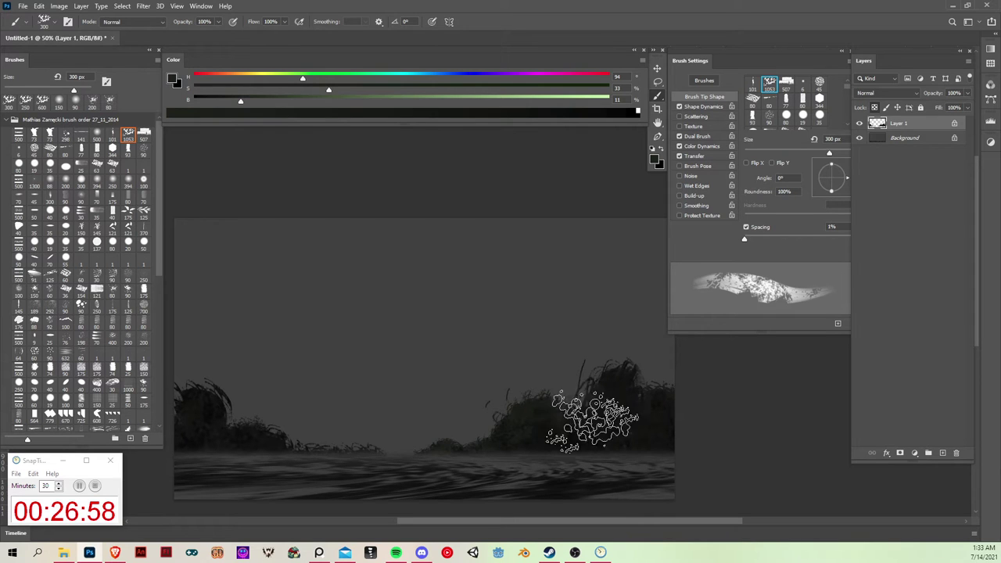
key("ctrl")
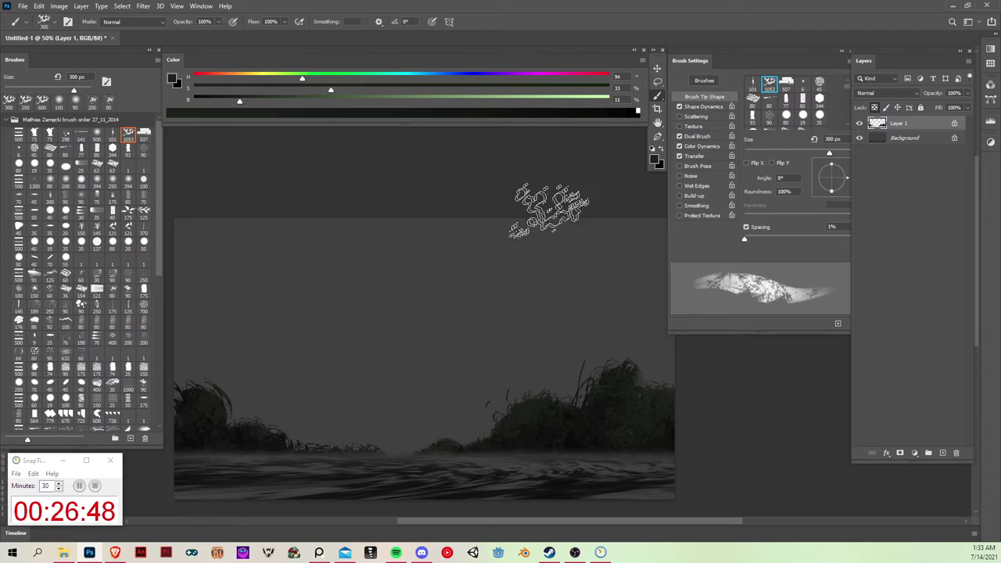
Touch up the foliage with a brighter green (H 94, S 49, B 26) and merge its layer into the background.
left_click(302, 100)
mouse_move(180, 388)
left_mouse_down()
mouse_move(192, 458)
mouse_move(243, 474)
mouse_move(222, 391)
left_mouse_up()
key("ctrl+z")
key("ctrl+z")
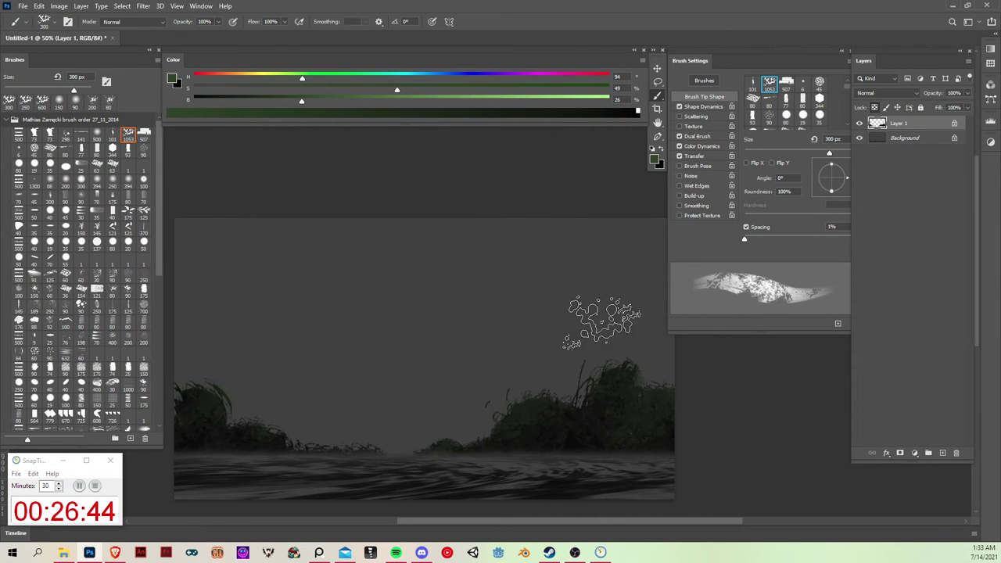
key("v")
key("b")
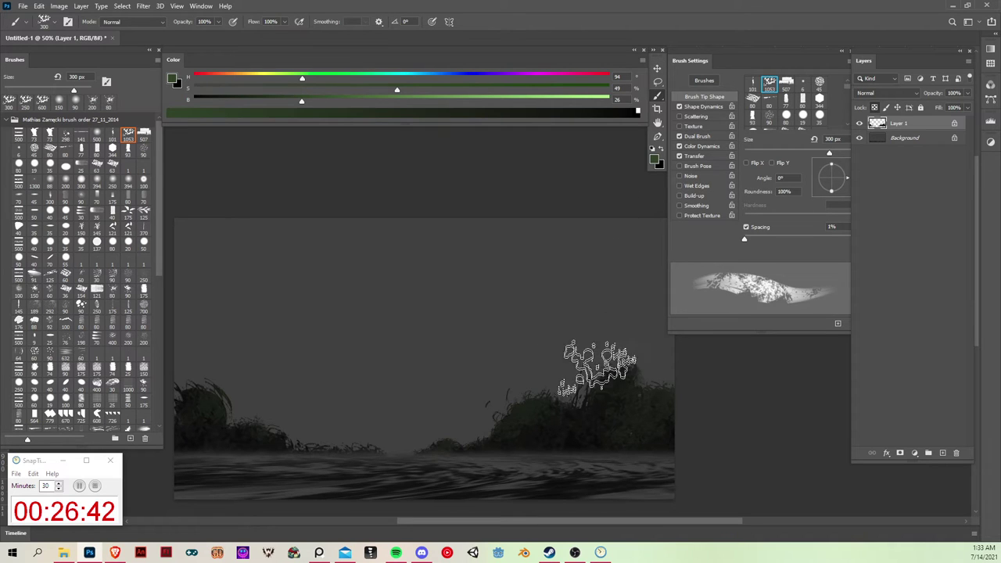
key("ctrl+e")
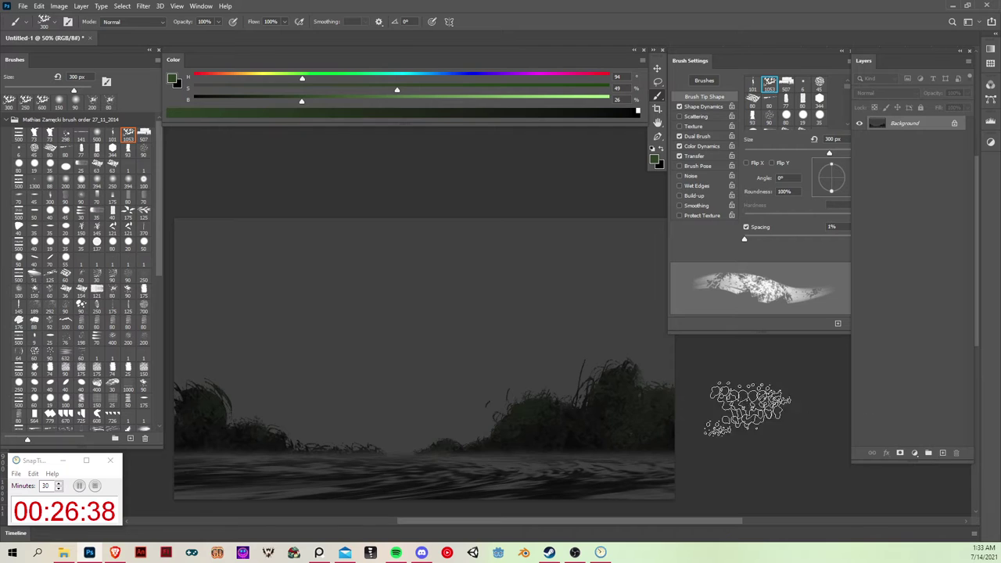
Select the flat grey sky with the Magic Wand at a tolerance of 12.
key("w")
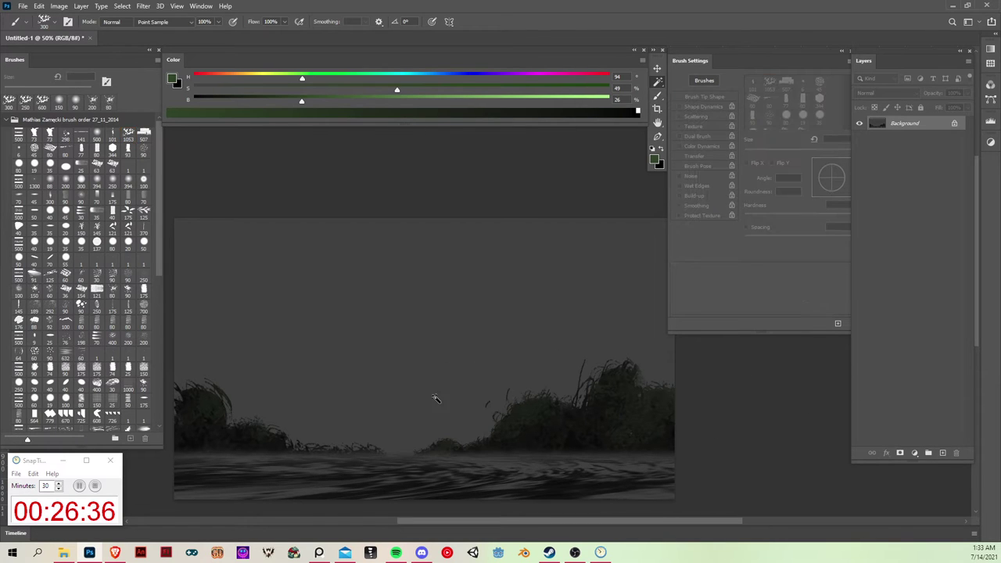
left_click(436, 396)
key("ctrl+d")
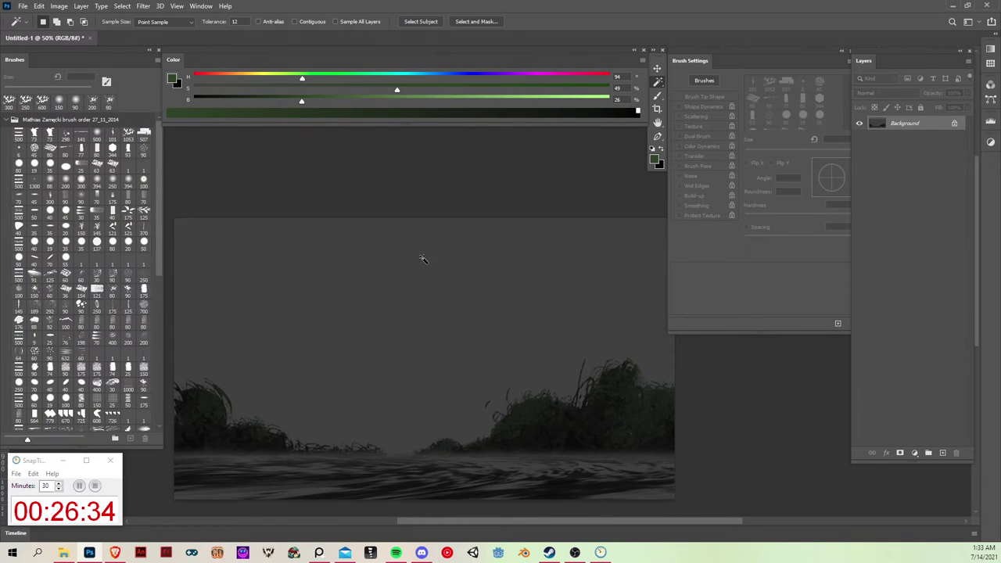
left_click(435, 366)
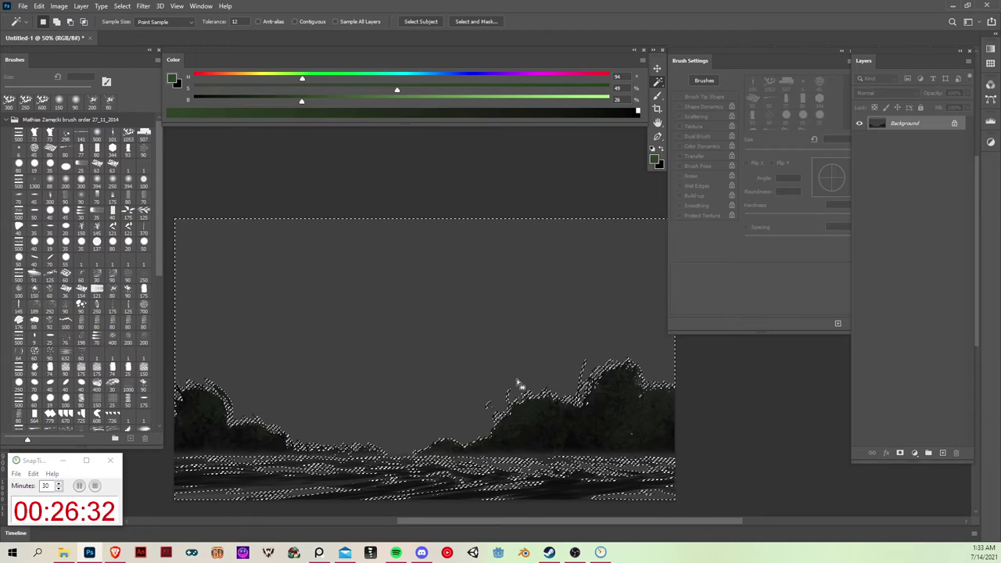
Paint dark clouds above the left trees in near-black grey (H 216, S 6, B 10) using the 91 textured brush at 300 px.
key("b")
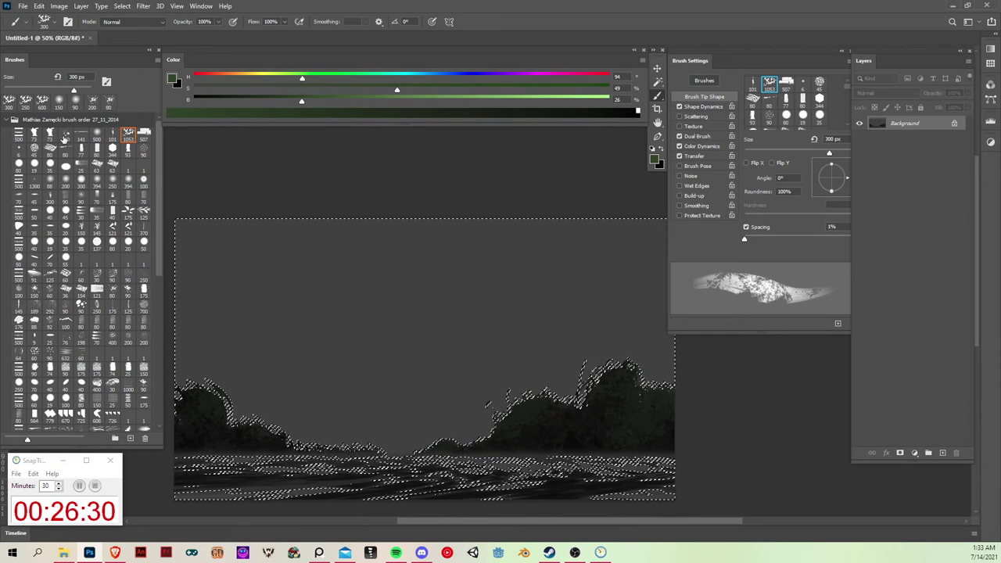
left_click(34, 275)
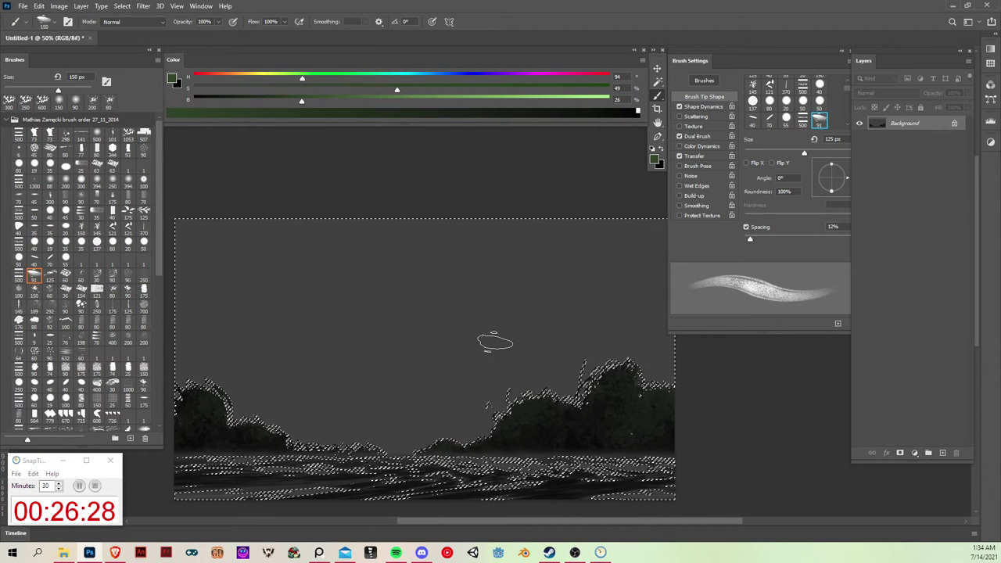
key("]")
mouse_move(575, 331)
left_mouse_down()
mouse_move(545, 352)
mouse_move(577, 344)
left_mouse_up()
left_click(413, 297, "alt")
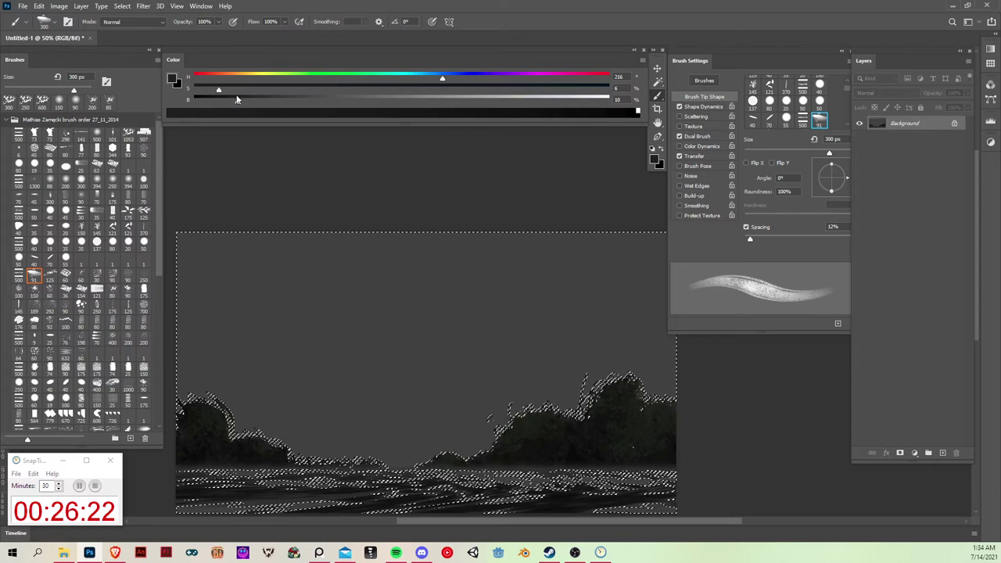
mouse_move(178, 350)
left_mouse_down()
mouse_move(223, 356)
mouse_move(234, 401)
left_mouse_up()
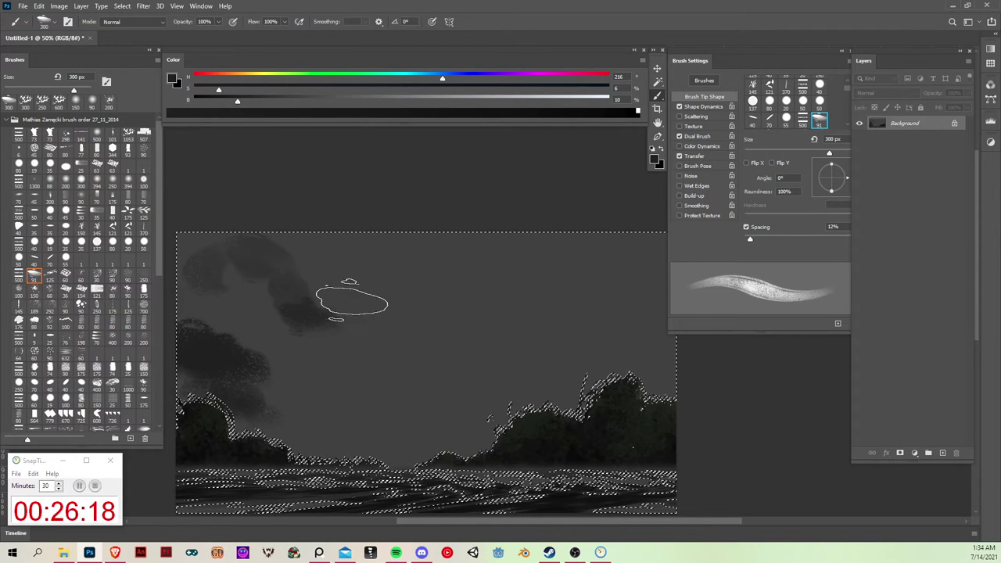
mouse_move(256, 371)
left_mouse_down()
mouse_move(306, 324)
mouse_move(311, 341)
left_mouse_up()
Shape the undersides of the left clouds with strokes of the sampled sky grey and black.
left_click(328, 396, "alt")
left_click_drag(243, 415, 239, 385)
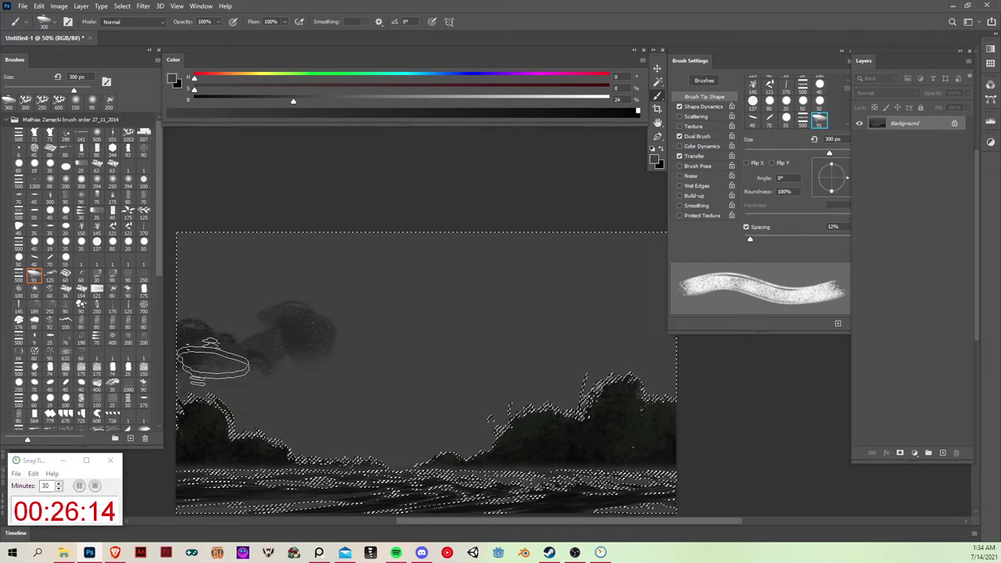
key("x")
left_click_drag(261, 344, 196, 348)
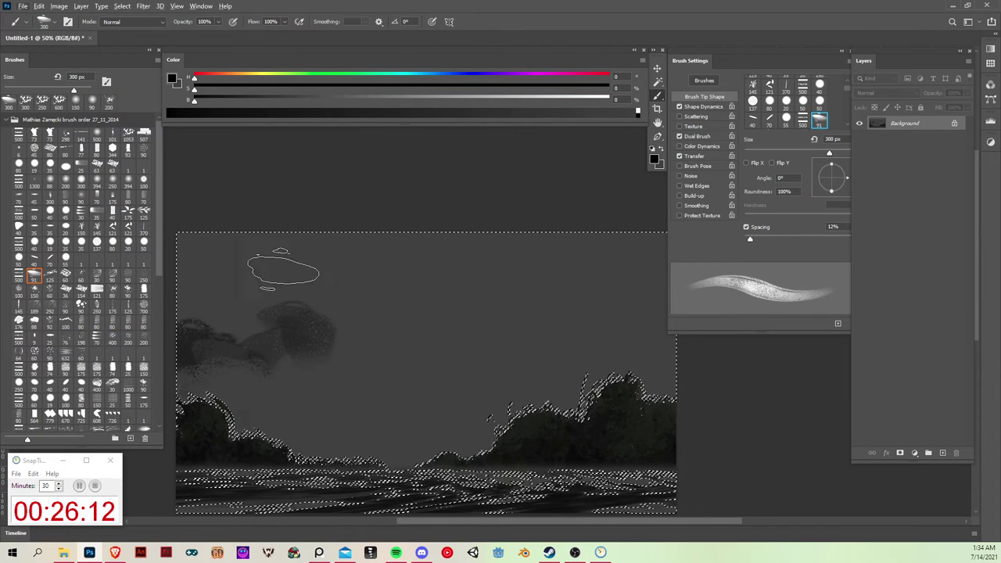
Paint dark blue-grey clouds (H 218, S 25, B 12) across the upper and right sky and low above the left bushes.
left_click(197, 334, "alt")
left_click(445, 77)
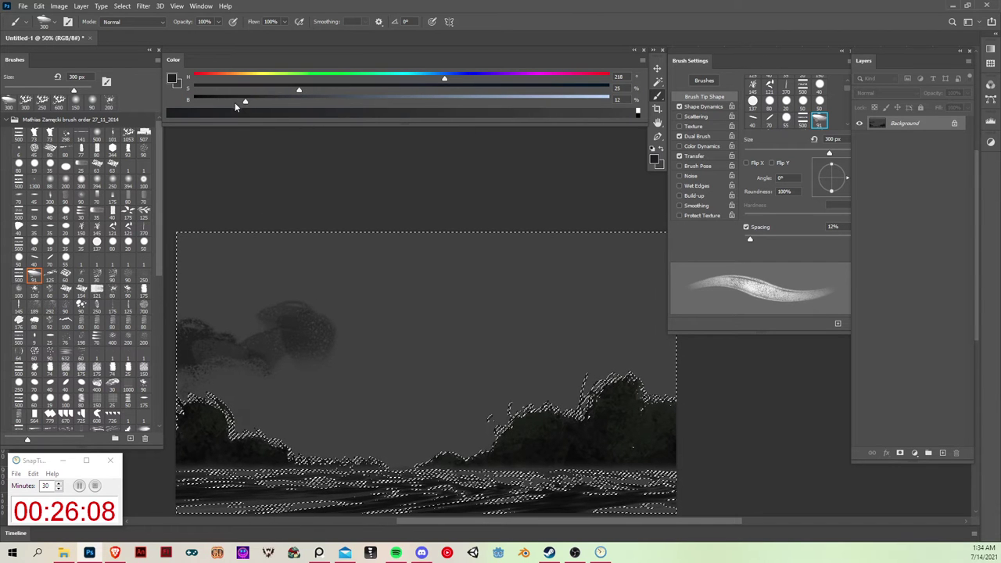
left_click(379, 300)
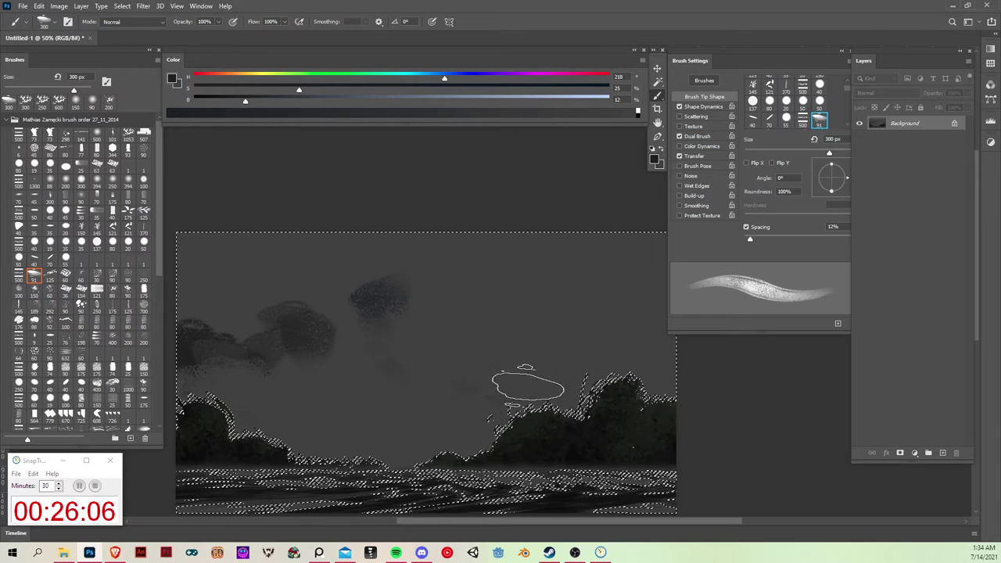
mouse_move(311, 272)
left_mouse_down()
mouse_move(336, 287)
mouse_move(273, 230)
mouse_move(293, 264)
mouse_move(371, 292)
mouse_move(371, 253)
mouse_move(379, 275)
mouse_move(350, 259)
left_mouse_up()
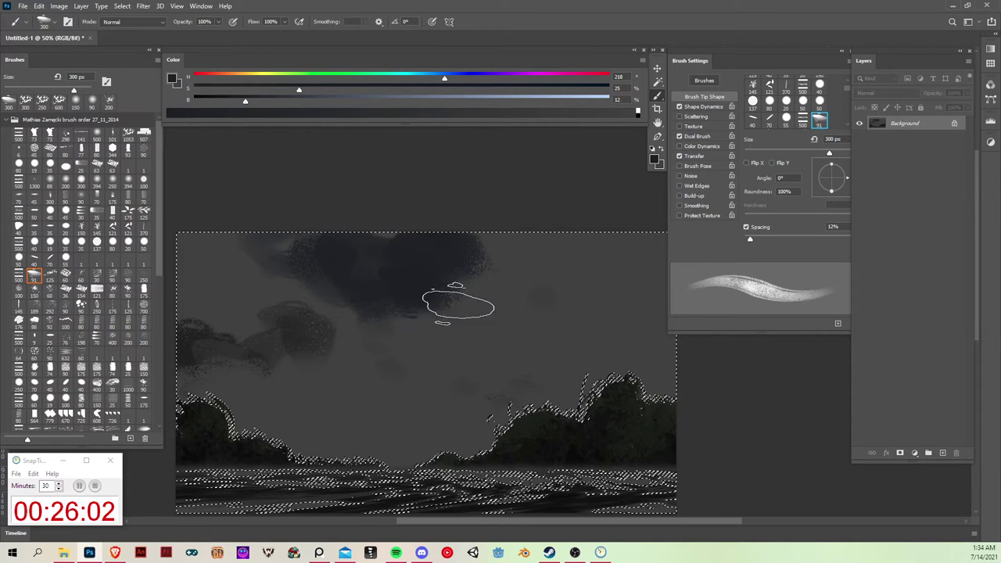
mouse_move(459, 305)
left_mouse_down()
mouse_move(427, 338)
mouse_move(465, 321)
left_mouse_up()
mouse_move(609, 294)
left_mouse_down()
mouse_move(549, 315)
mouse_move(618, 298)
left_mouse_up()
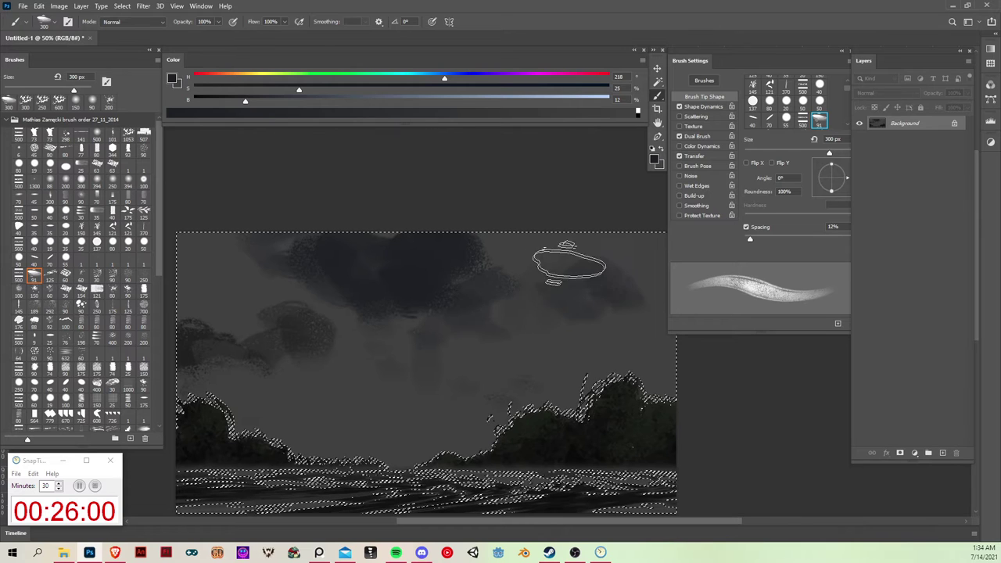
mouse_move(616, 338)
left_mouse_down()
mouse_move(540, 335)
mouse_move(554, 379)
left_mouse_up()
left_click_drag(669, 382, 553, 357)
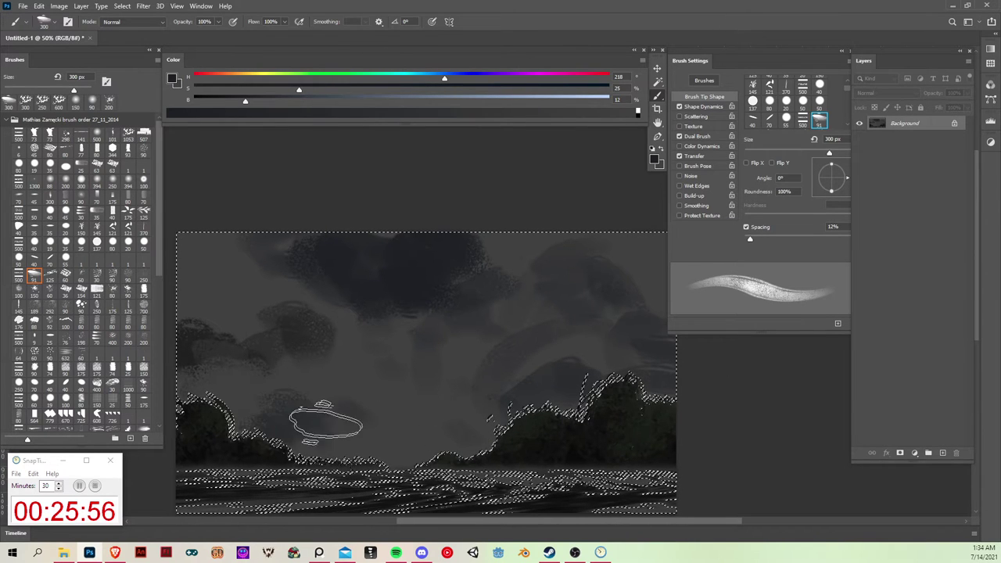
Paint light blue-grey clouds (H 201, S 14, B 37) down the left side of the sky using the 91 textured brush at 300 px.
left_click(244, 290, "alt")
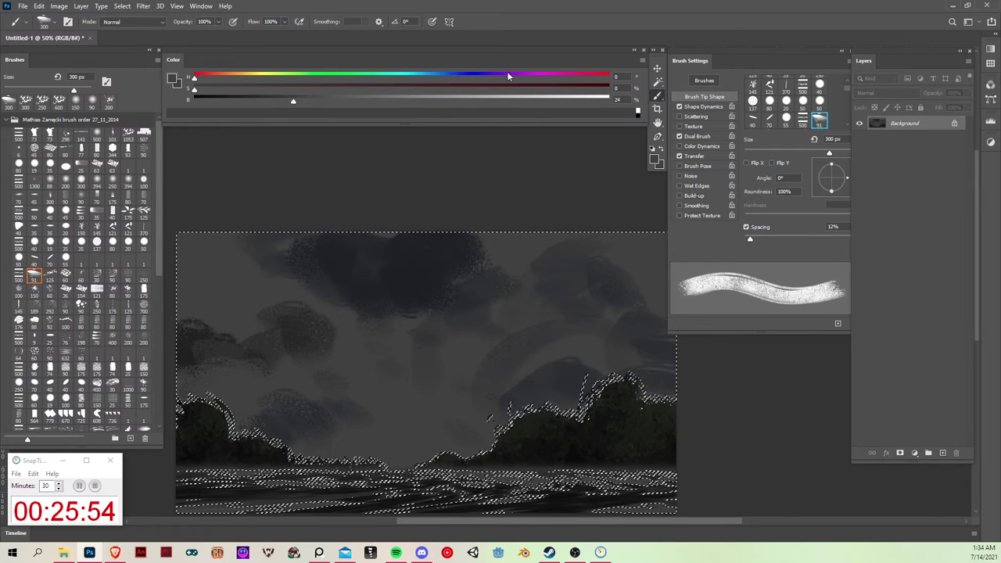
left_click(408, 76)
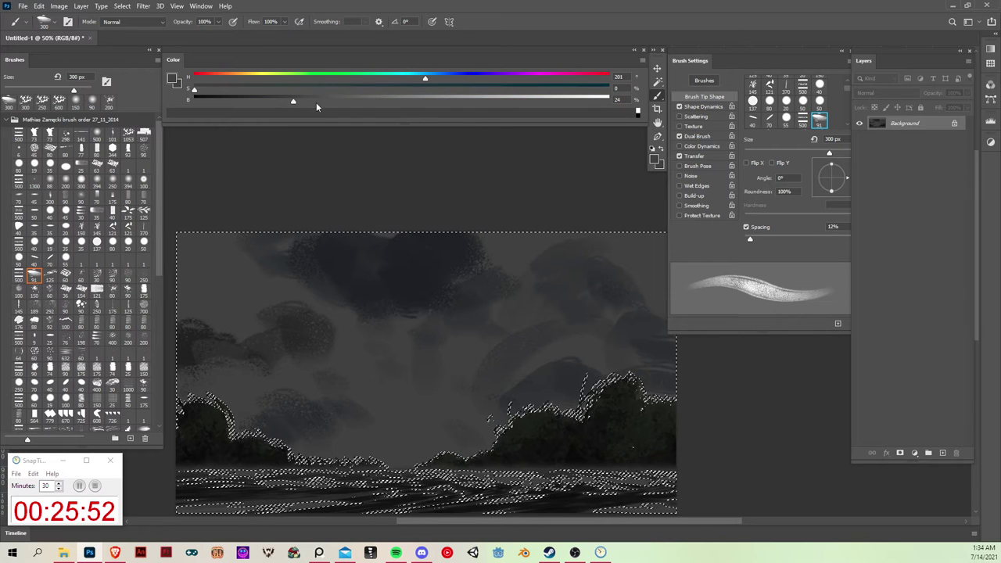
left_click(348, 99)
left_click_drag(236, 90, 253, 90)
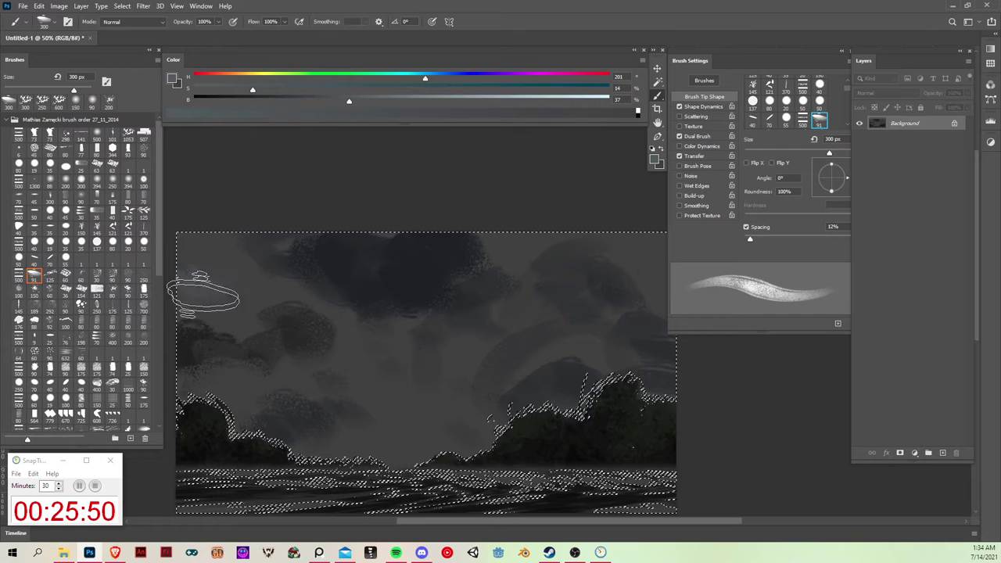
mouse_move(202, 293)
left_mouse_down()
mouse_move(247, 318)
mouse_move(251, 285)
mouse_move(219, 249)
left_mouse_up()
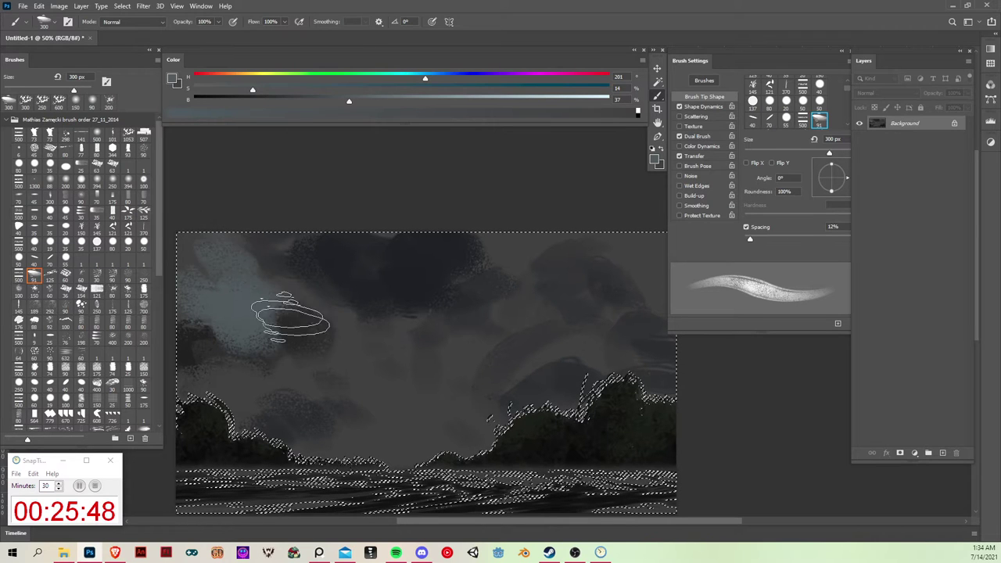
mouse_move(290, 317)
left_mouse_down()
mouse_move(356, 391)
mouse_move(250, 387)
left_mouse_up()
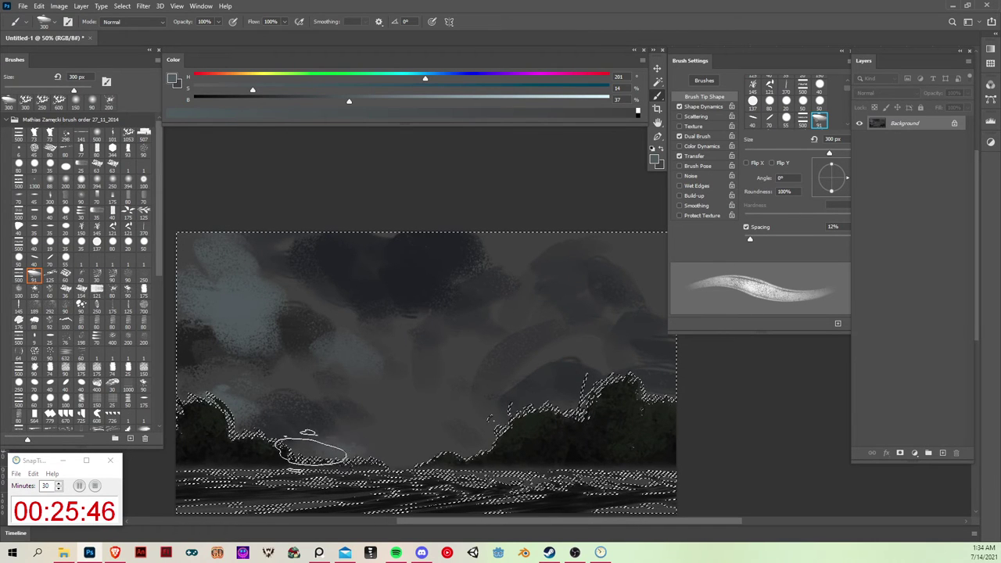
Add small light patches low above the left bushes and paint a large light cloud mass in the central sky, varying the brush from 90 to 300 px.
key("bracketleft")
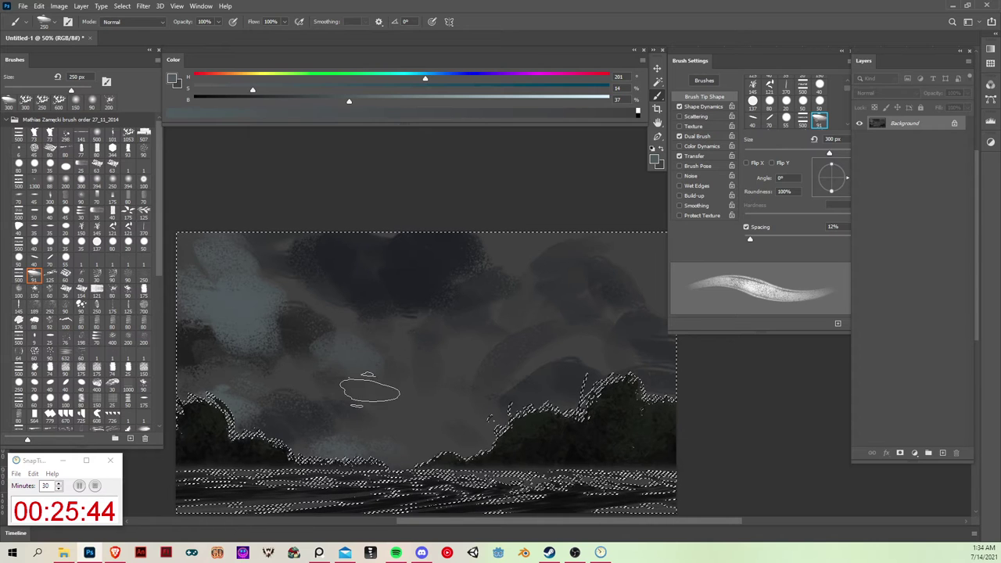
key("bracketleft")
key("bracketleft")
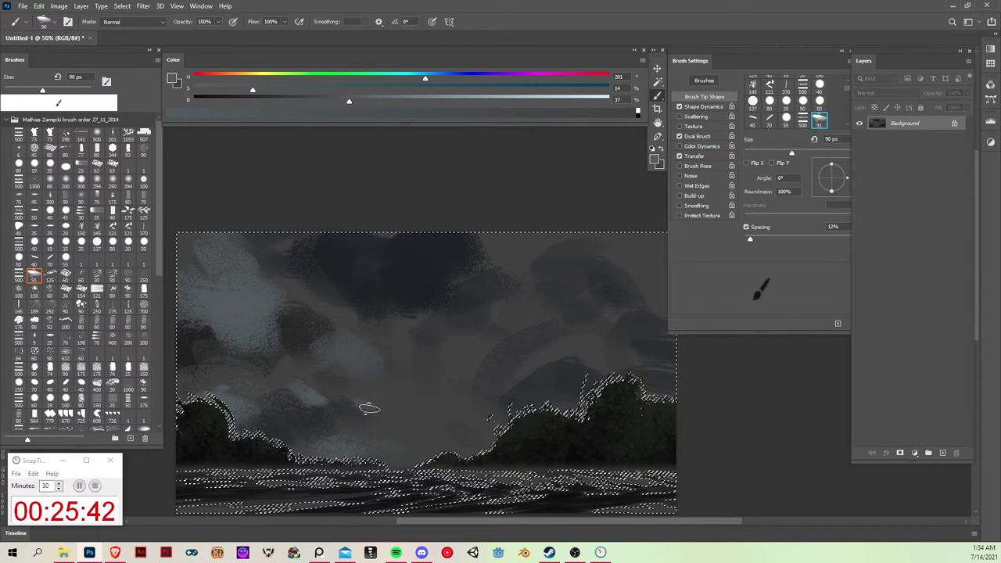
key("bracketright")
mouse_move(368, 408)
left_mouse_down()
mouse_move(390, 424)
mouse_move(416, 348)
mouse_move(414, 406)
mouse_move(381, 416)
mouse_move(404, 427)
mouse_move(382, 341)
mouse_move(444, 383)
mouse_move(443, 356)
mouse_move(382, 359)
mouse_move(451, 346)
left_mouse_up()
key("bracketright")
key("bracketright")
key("bracketright")
key("bracketright")
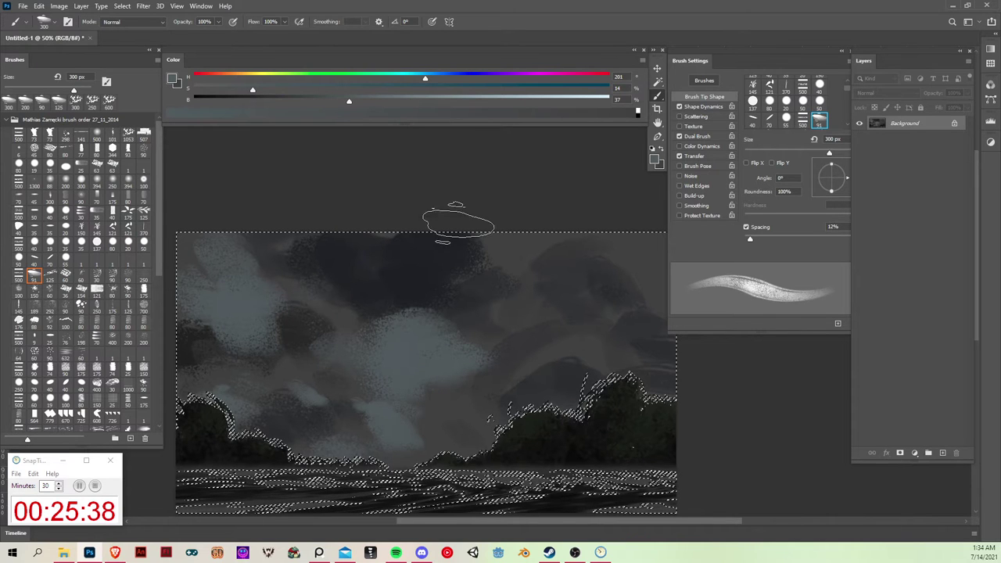
Paint light cloud patches in the right sky and above the right trees at 250 px and larger, up to 500 px.
key("bracketleft")
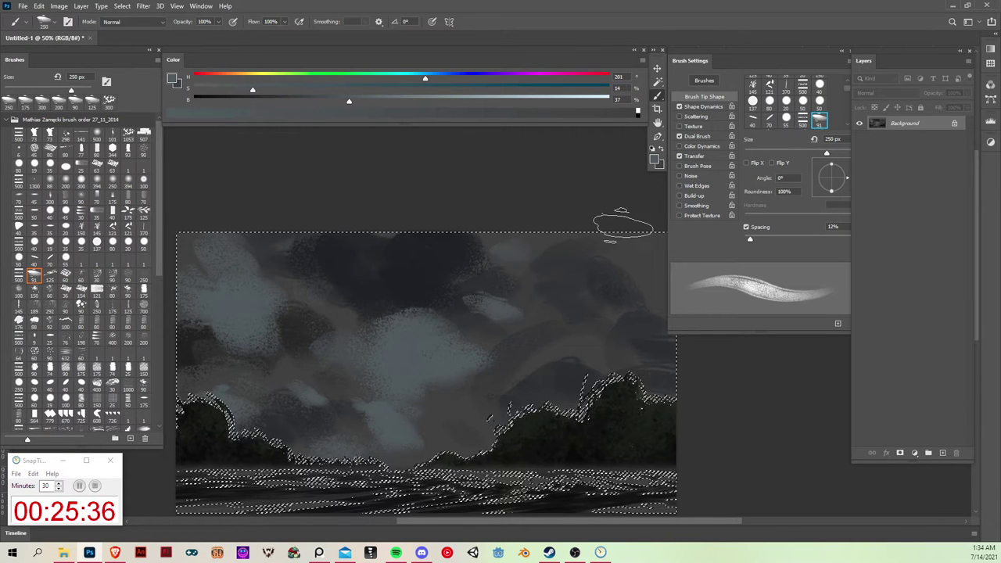
key("bracketright")
key("bracketright")
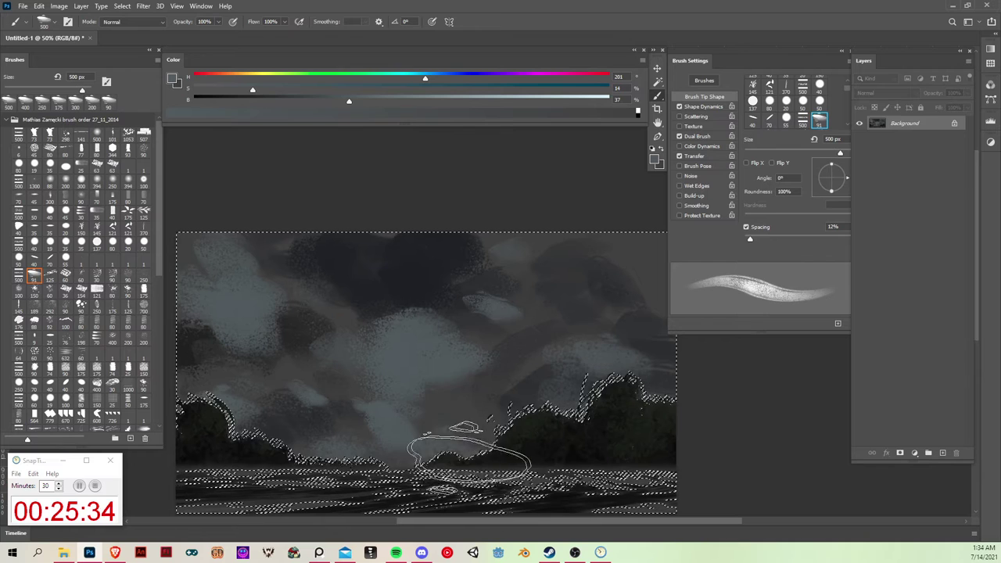
Clear the sky selection to judge the painting without its outline.
key("ctrl+d")
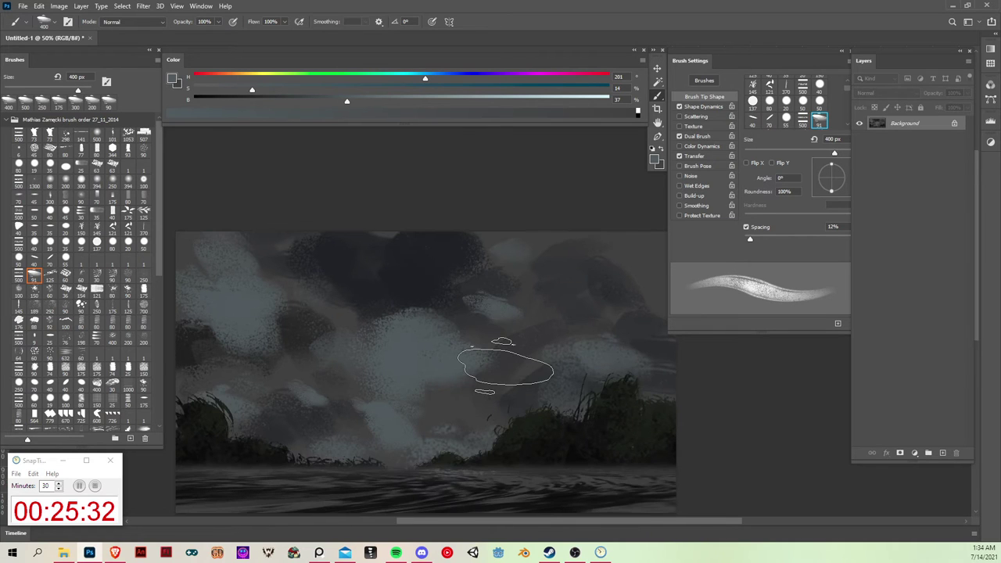
key("ctrl+shift+d")
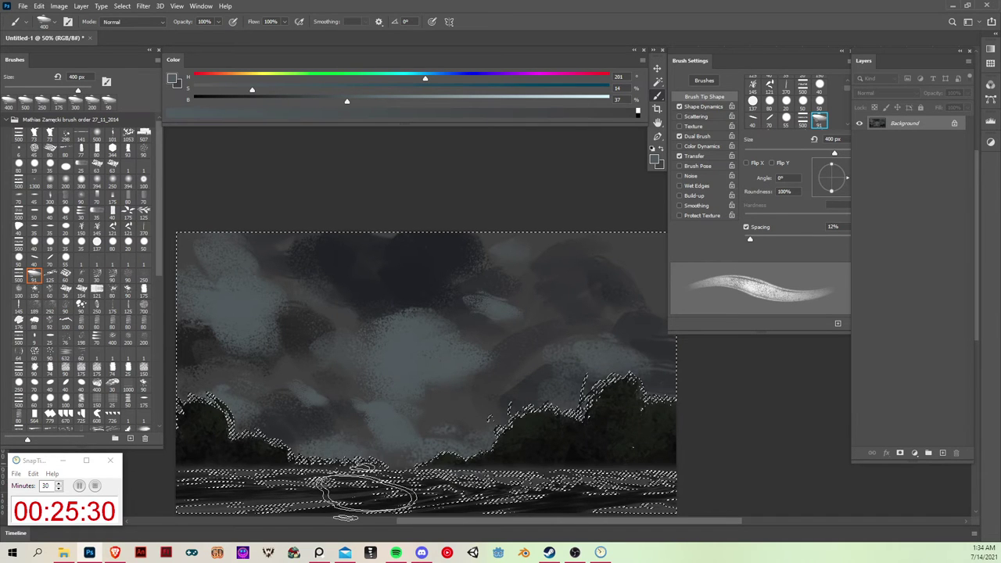
key("ctrl+h")
key("ctrl+h")
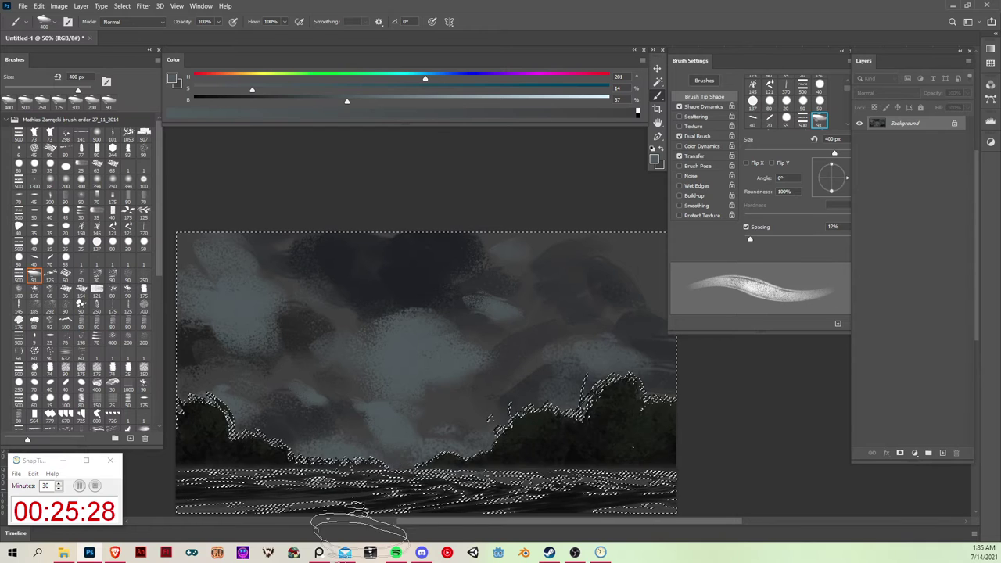
key("ctrl+d")
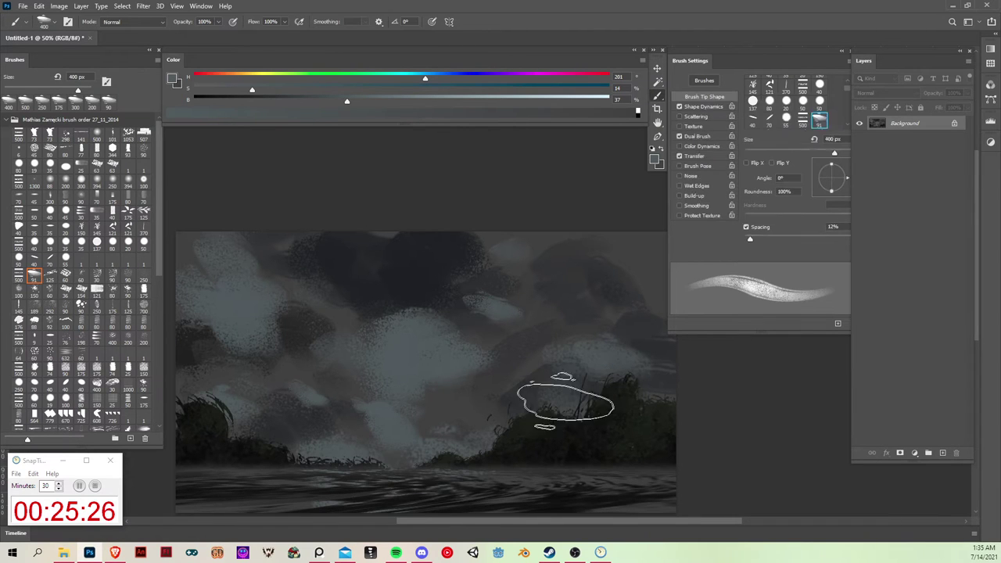
Paint a glow over the central cloud and horizon with the soft round brush at 600 px in Color Dodge, using sampled blue-grey (H 200, S 11, B 33).
left_click(97, 134)
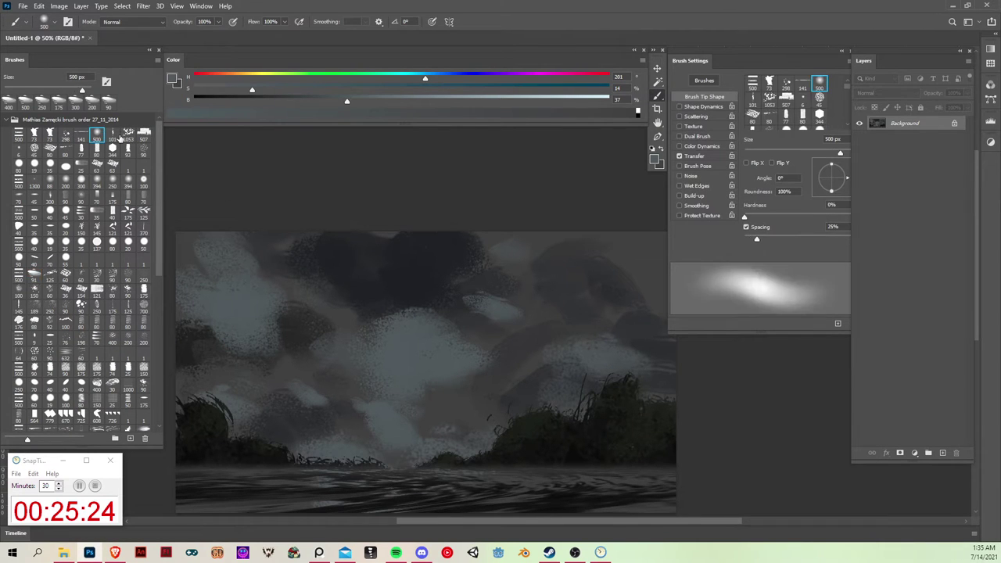
key("bracketright")
key("bracketright")
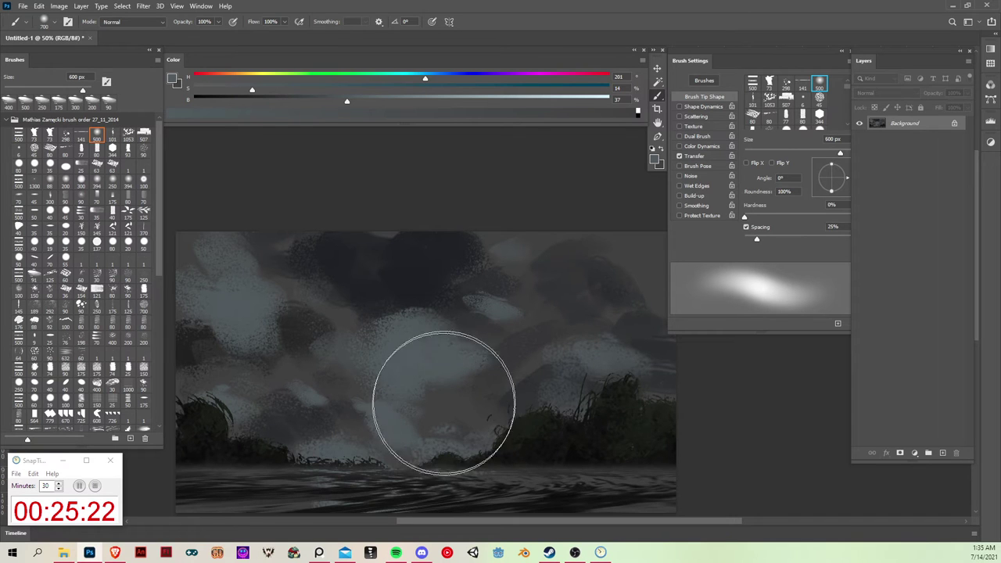
key("bracketleft")
key("alt+shift+d")
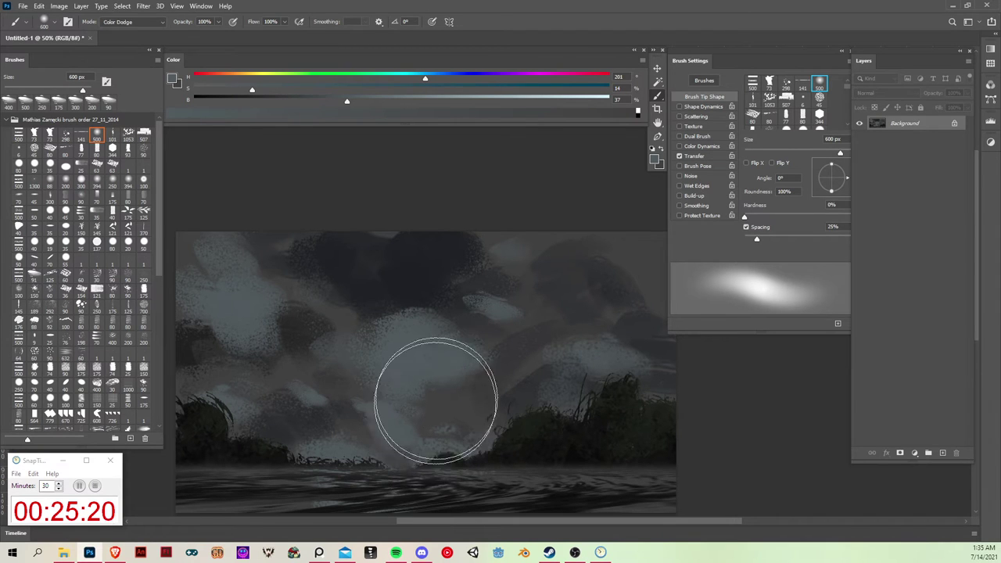
left_click(394, 416, "alt")
mouse_move(389, 429)
left_mouse_down()
mouse_move(382, 397)
mouse_move(385, 504)
mouse_move(382, 422)
mouse_move(390, 442)
mouse_move(406, 336)
mouse_move(371, 434)
mouse_move(405, 373)
left_mouse_up()
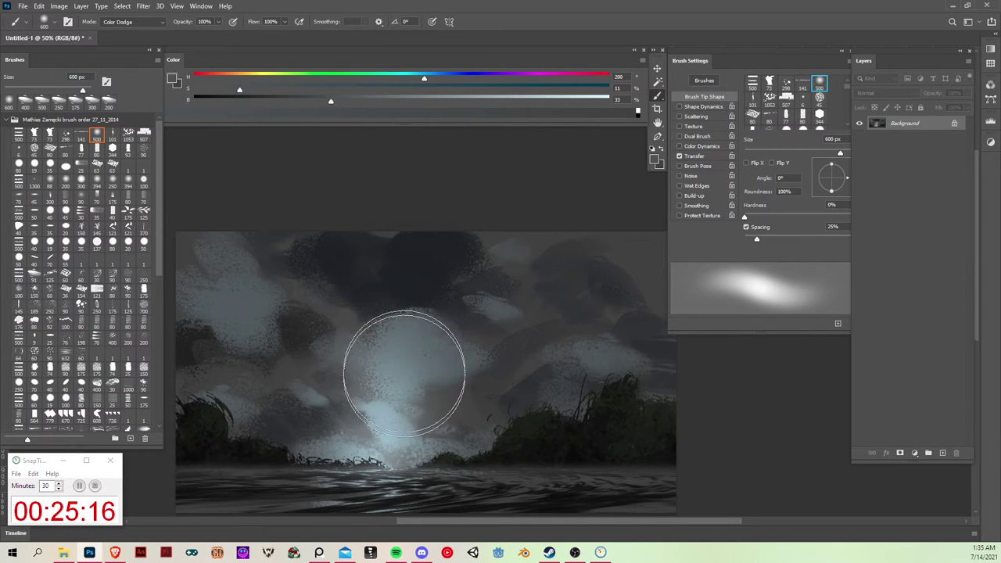
Try reflected Color Dodge gradients of the sampled blue-grey along the horizon line.
key("s")
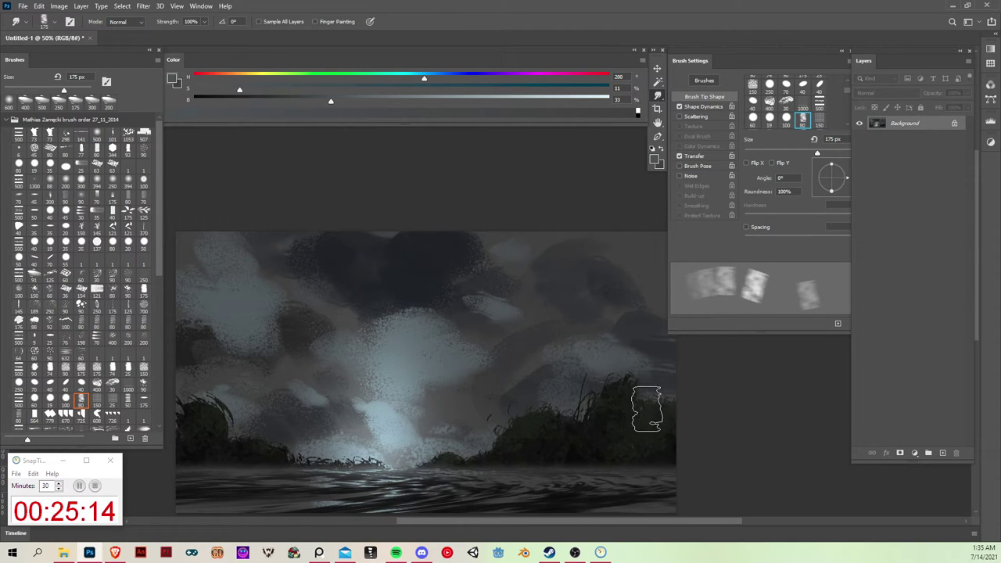
key("b")
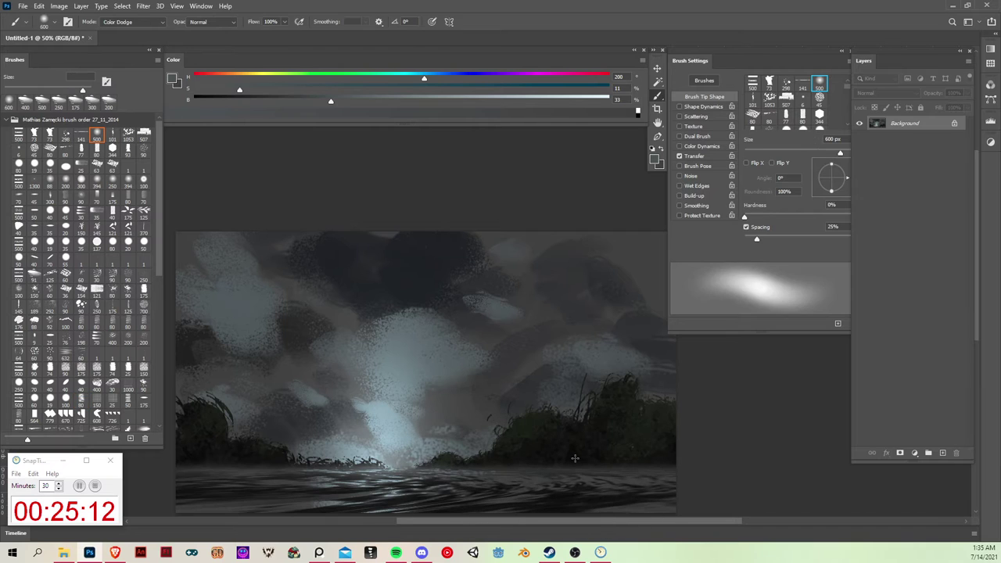
key("g")
key("alt+shift")
key("alt")
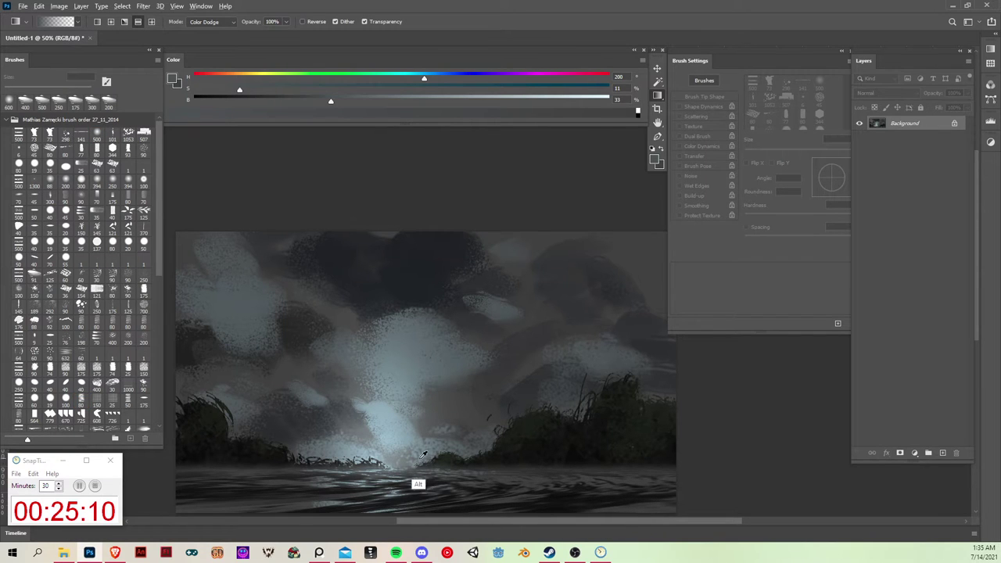
left_click_drag(466, 468, 474, 420)
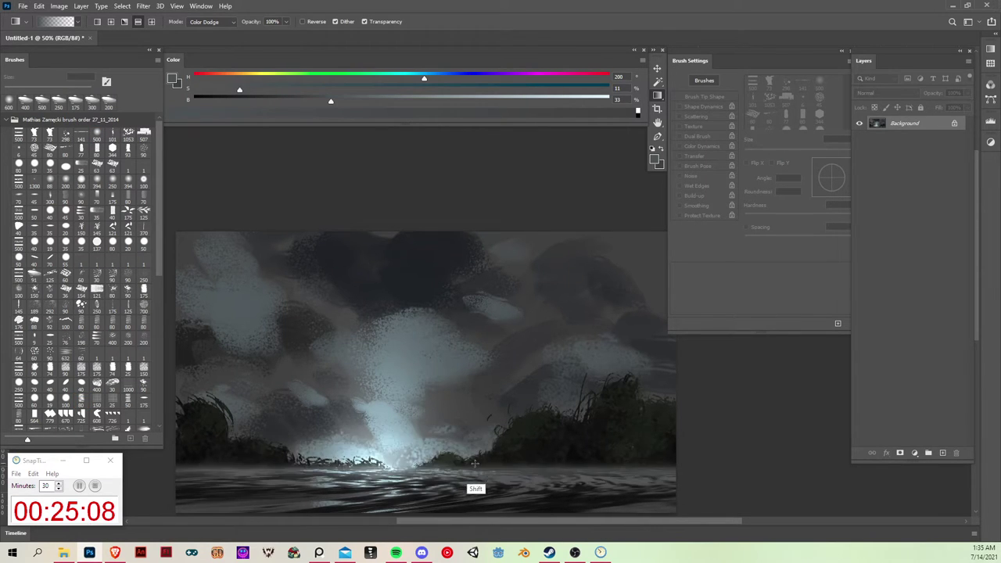
key("ctrl+z")
left_click_drag(472, 468, 474, 461)
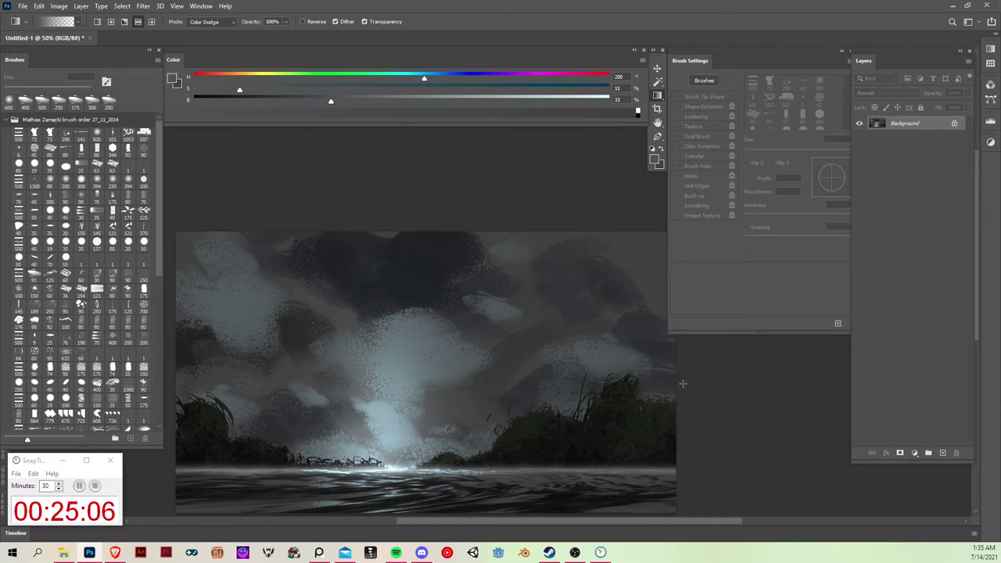
key("ctrl+z")
mouse_move(618, 468)
left_mouse_down()
mouse_move(620, 491)
mouse_move(628, 478)
left_mouse_up()
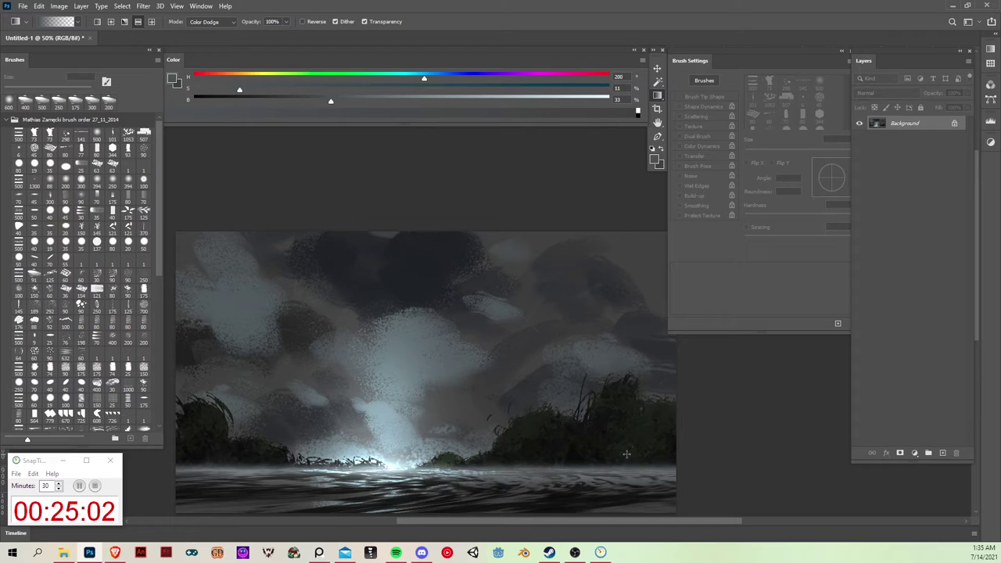
key("ctrl+z")
Soften the left clouds and the central glow with the Smudge tool at 175 px and 100% strength.
key("v")
key("b")
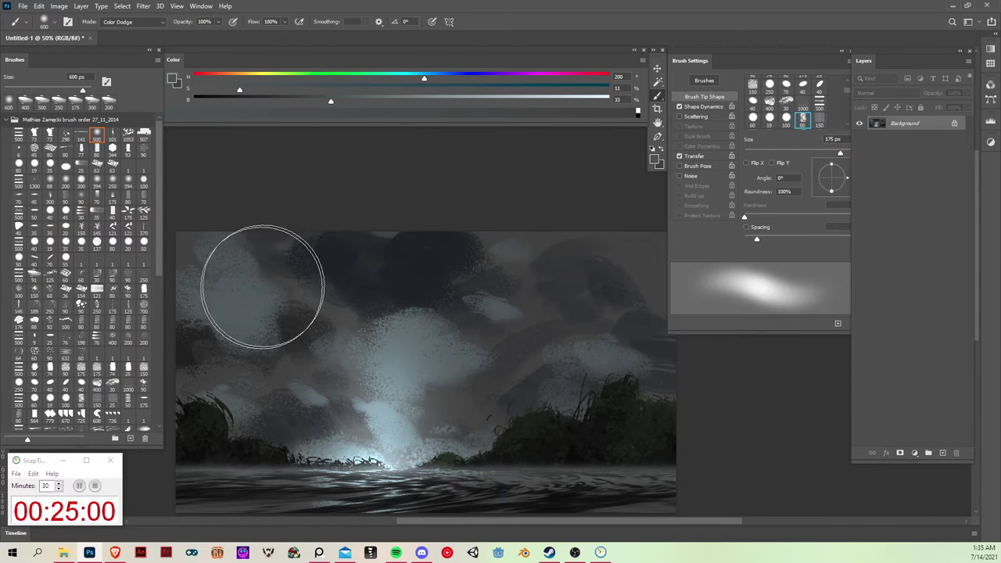
key("r")
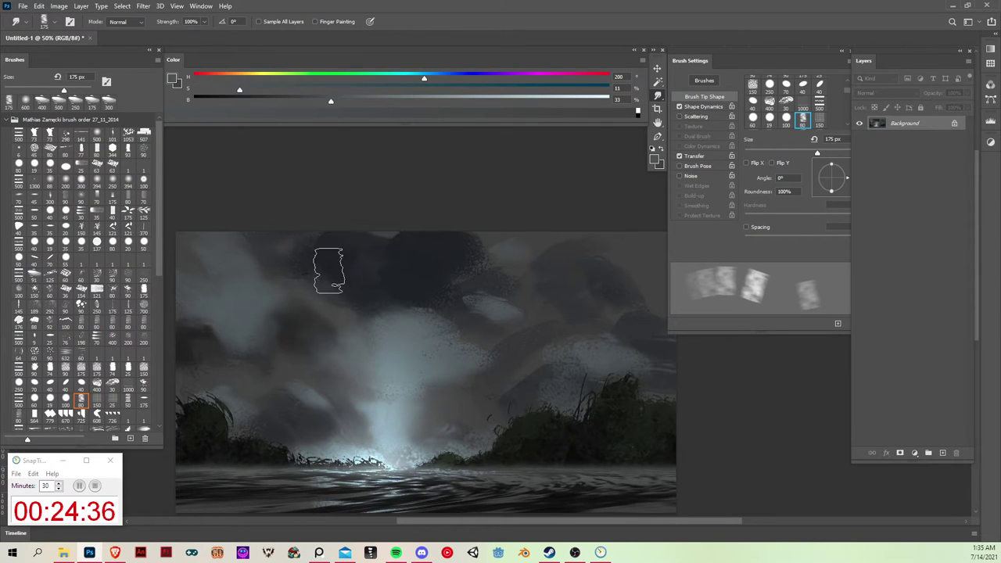
Smudge the dark upper clouds and the right-hand clouds at 500, 400 and 300 px to blend their speckled edges.
key("bracketright")
key("bracketright")
key("bracketright")
key("bracketright")
key("bracketright")
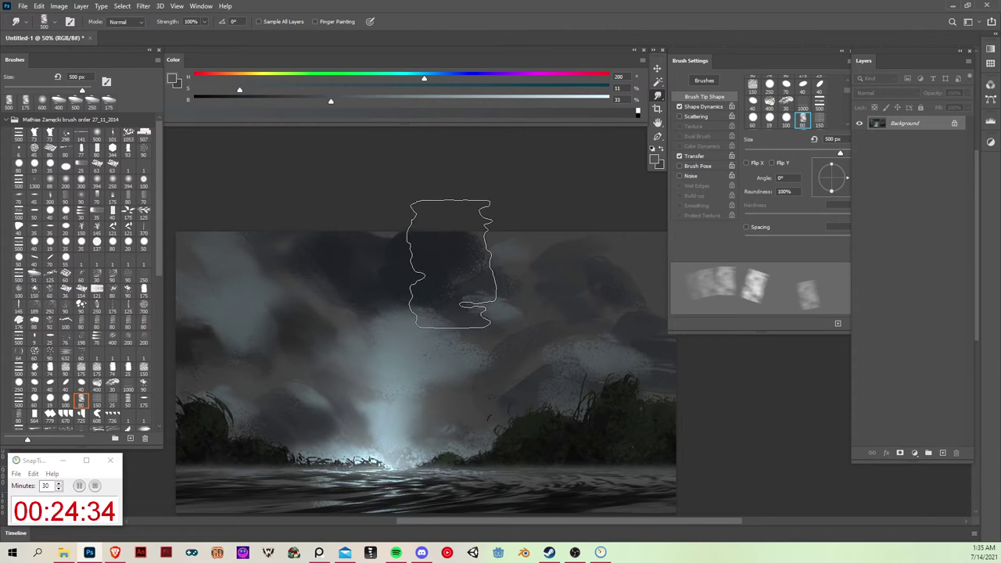
key("bracketleft")
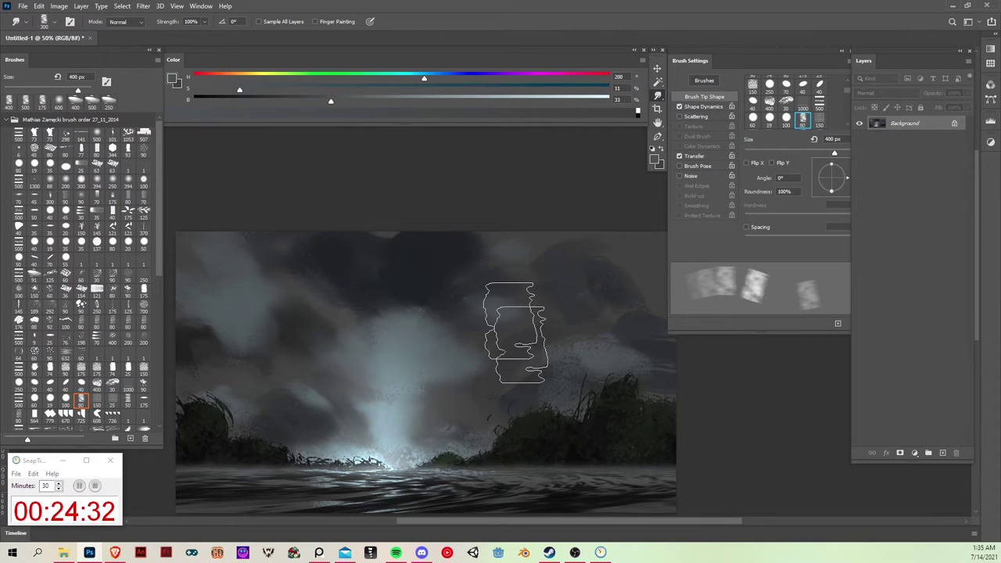
key("bracketleft")
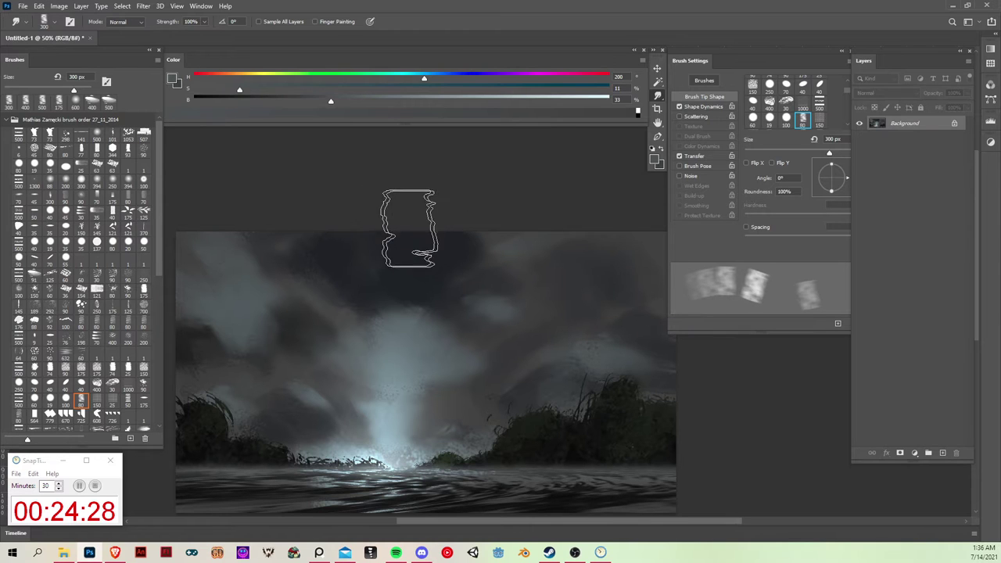
Select the mid-grey sky areas with the Magic Wand at tolerance 12 and sample the dark central cloud's blue-grey (H 213, S 28, B 13).
key("w")
left_click(652, 268)
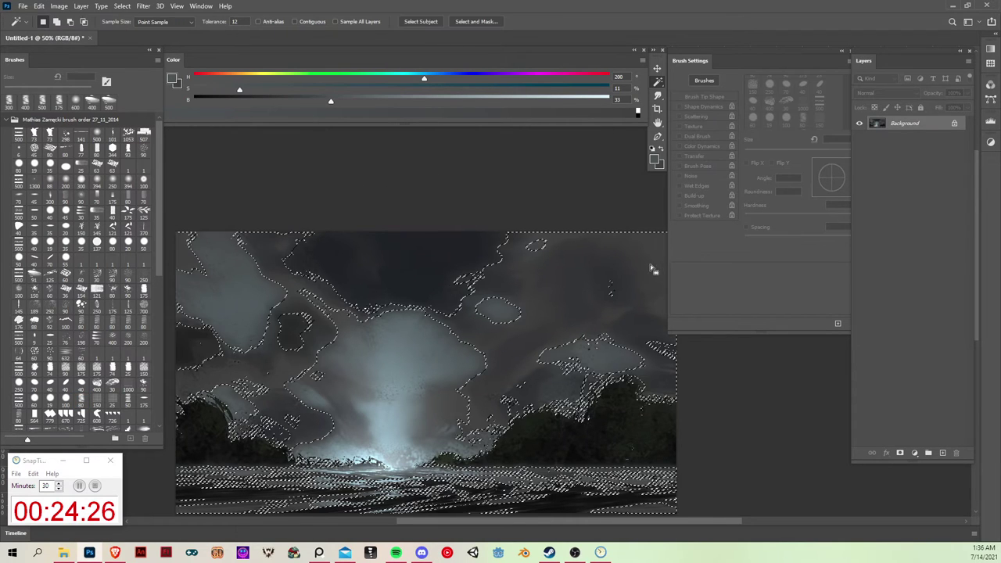
key("g")
left_click(413, 266, "alt")
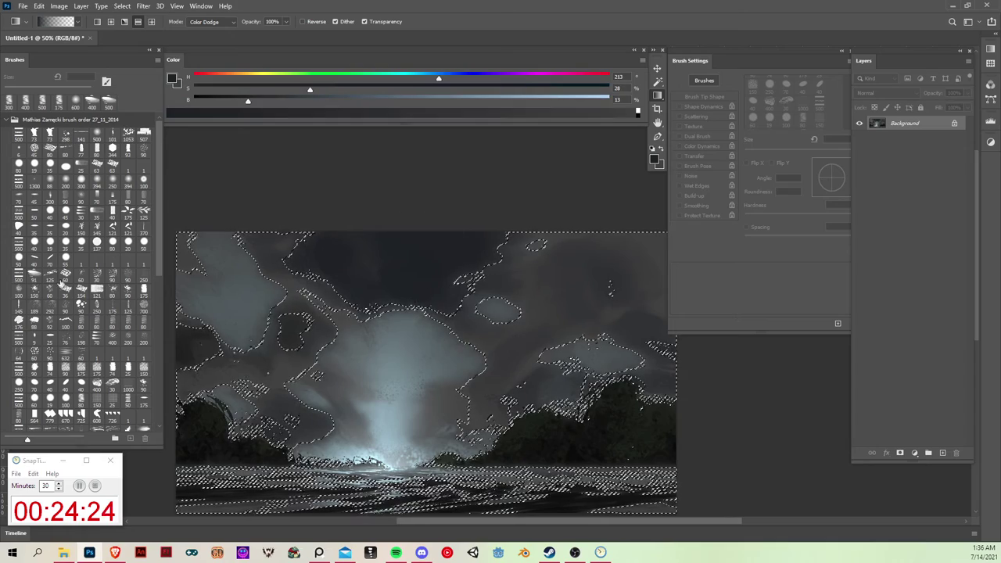
Clear the selection and paint the sampled dark blue-grey over the right-hand clouds with the textured 91 brush in Normal mode at 500 px.
left_click(34, 275)
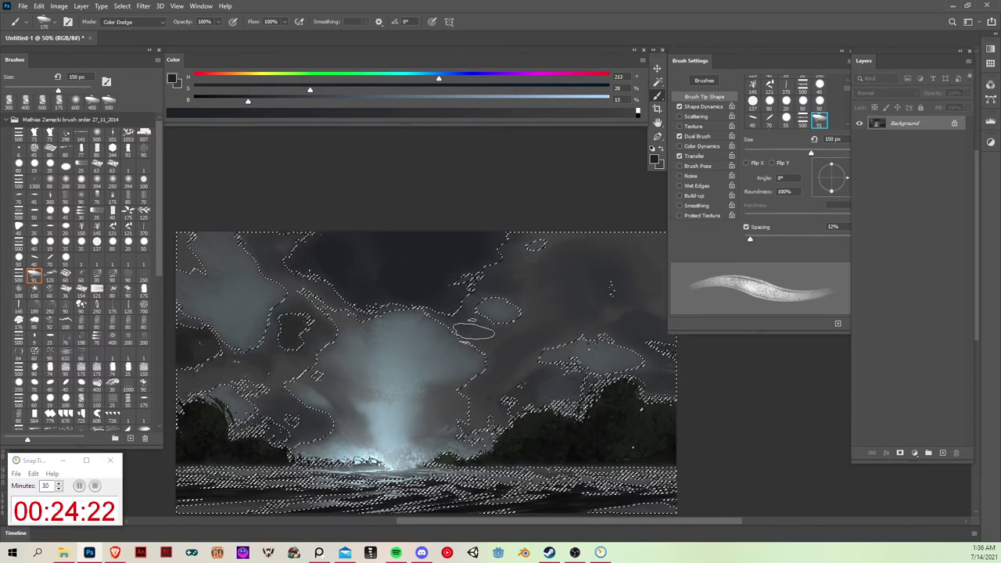
key("bracketright")
key("alt+shift+n")
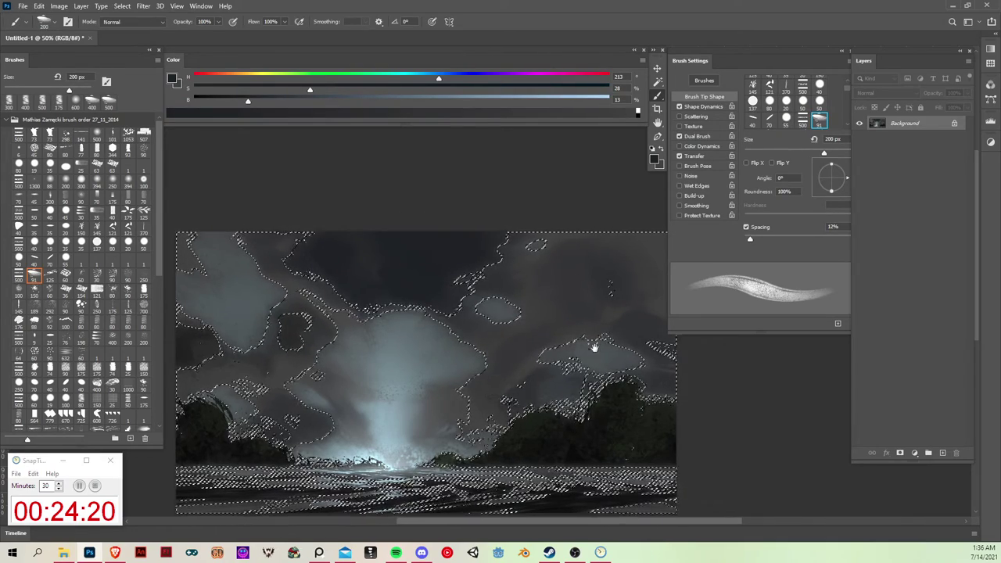
left_click_drag(594, 347, 541, 369)
key("bracketright")
key("bracketright")
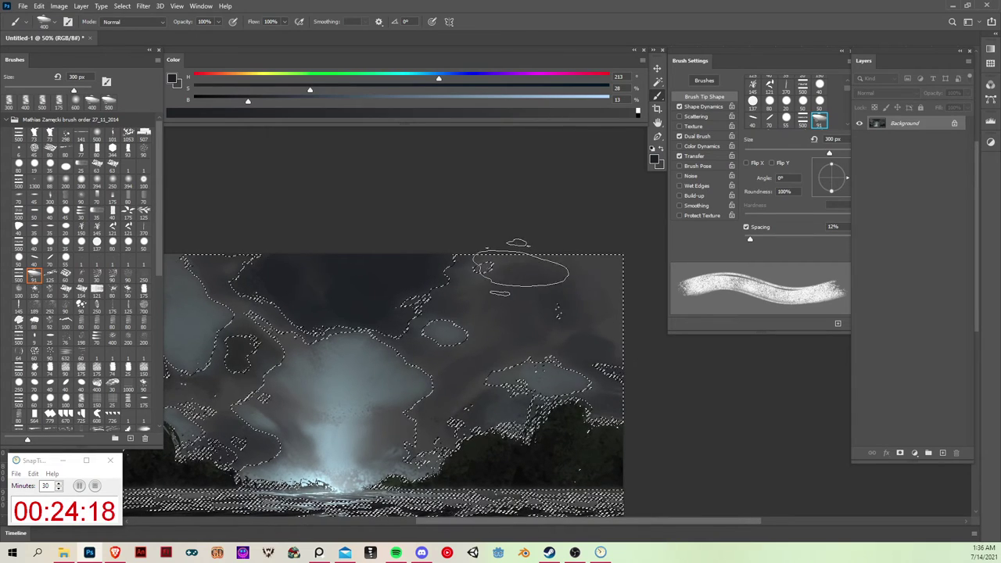
key("bracketright")
mouse_move(550, 270)
left_mouse_down()
mouse_move(525, 368)
mouse_move(489, 376)
left_mouse_up()
key("ctrl+z")
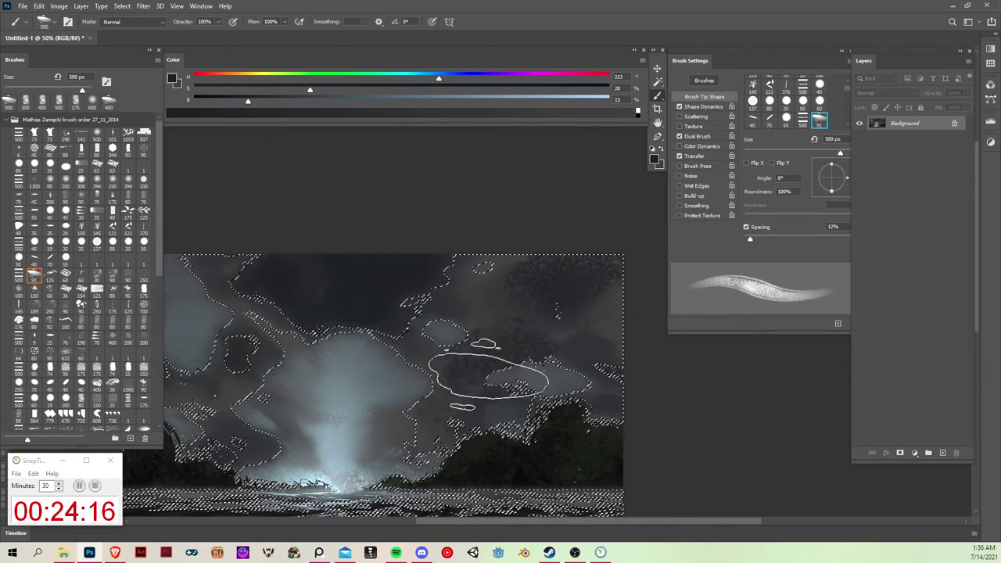
key("ctrl+d")
left_click_drag(516, 293, 596, 288)
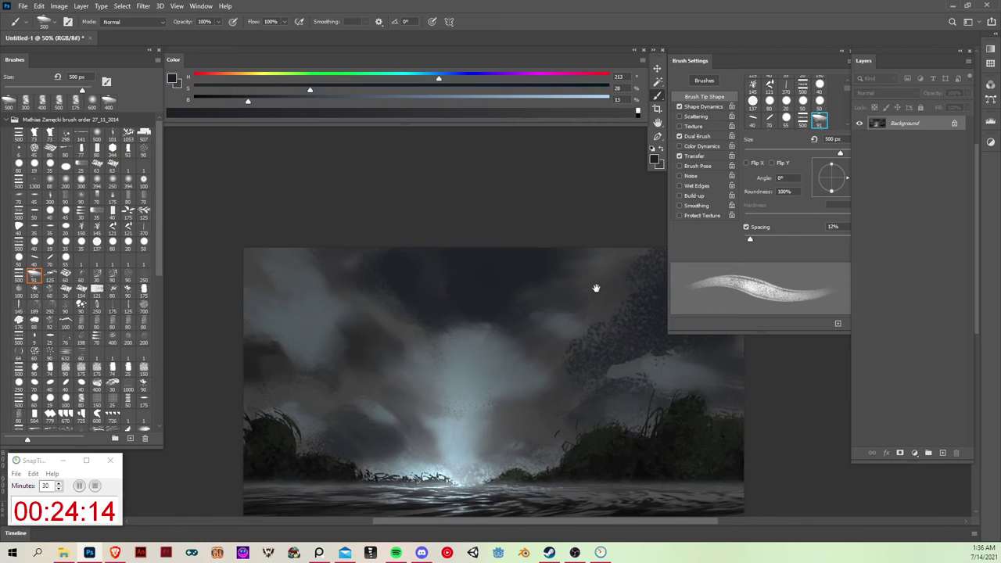
left_click_drag(507, 318, 540, 308)
key("ctrl+d")
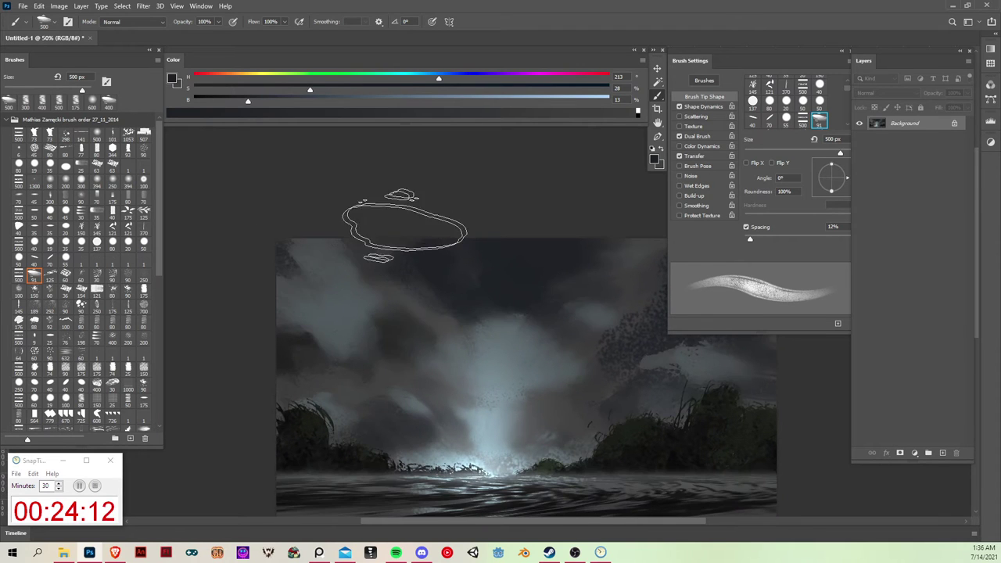
Smudge the speckled dark strokes in the sky's upper-left corner and right-hand clouds at 300 px and 100% strength.
key("r")
mouse_move(297, 261)
left_mouse_down()
mouse_move(286, 250)
mouse_move(315, 236)
left_mouse_up()
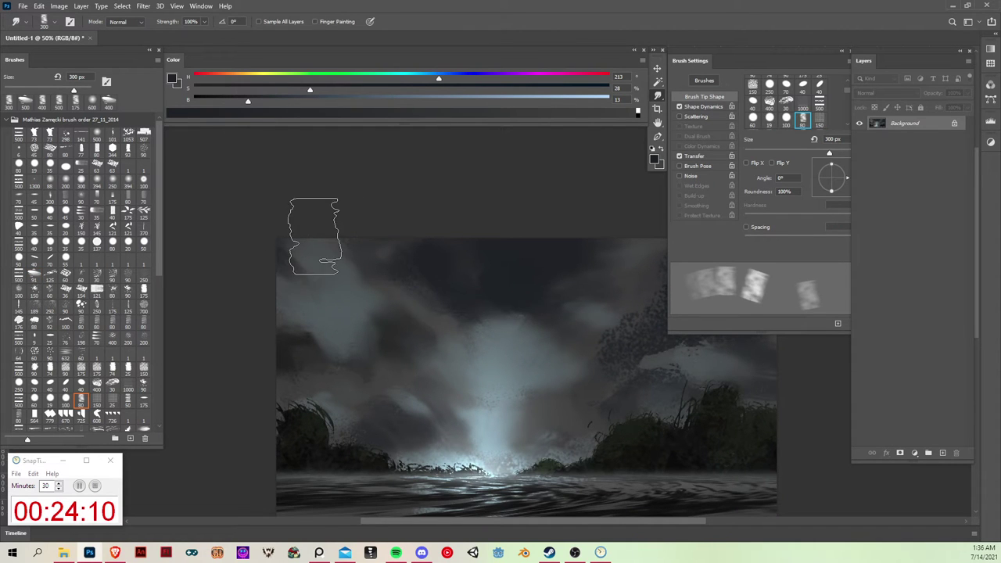
left_click_drag(550, 316, 499, 319)
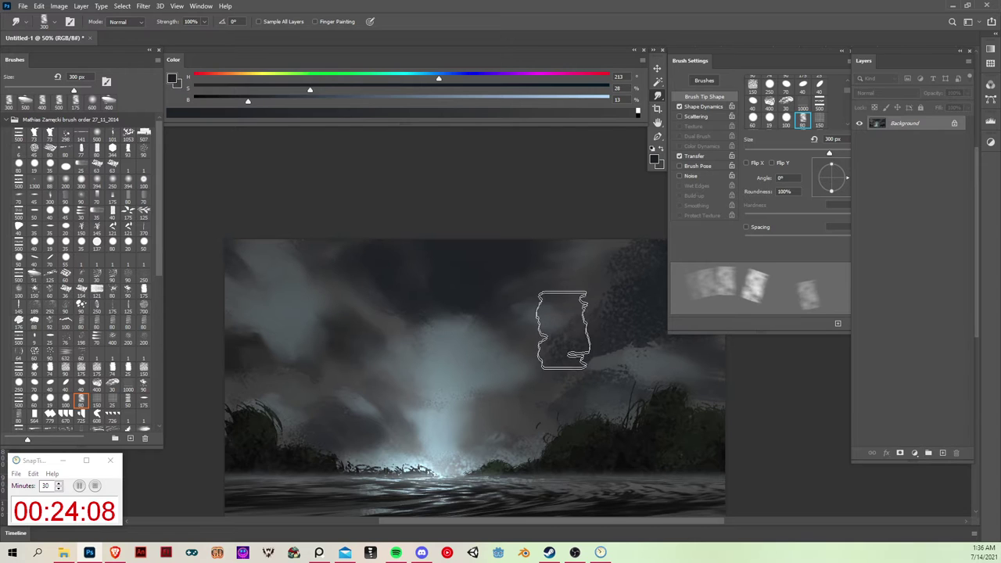
mouse_move(574, 296)
left_mouse_down()
mouse_move(539, 292)
mouse_move(509, 307)
left_mouse_up()
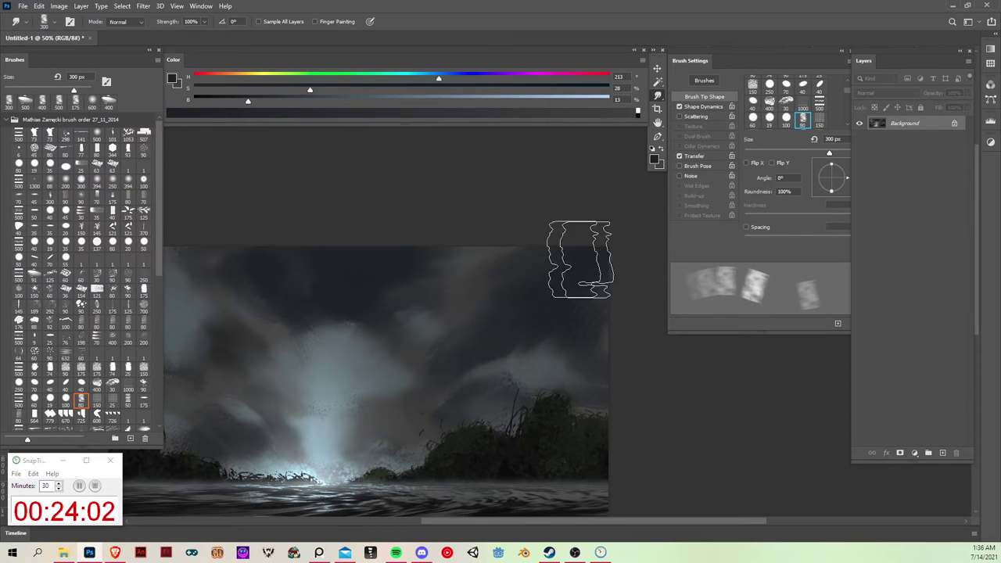
mouse_move(509, 415)
left_mouse_down()
mouse_move(589, 384)
mouse_move(590, 367)
left_mouse_up()
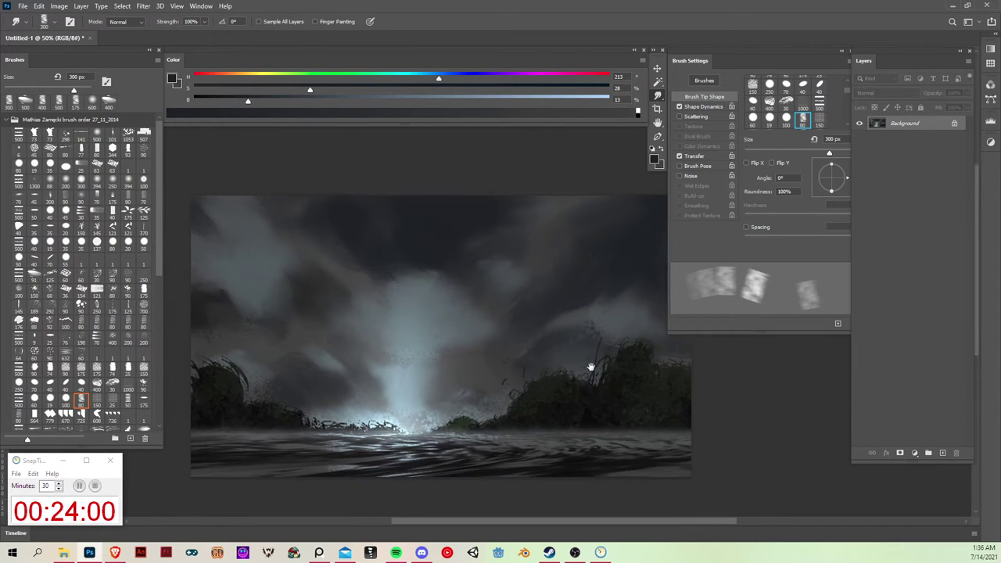
Paint the glow's light blue-grey (H 199, S 16, B 47) across the upper sky at 500 px and smudge the strokes at 300 px.
key("v")
left_click_drag(553, 293, 544, 341)
key("b")
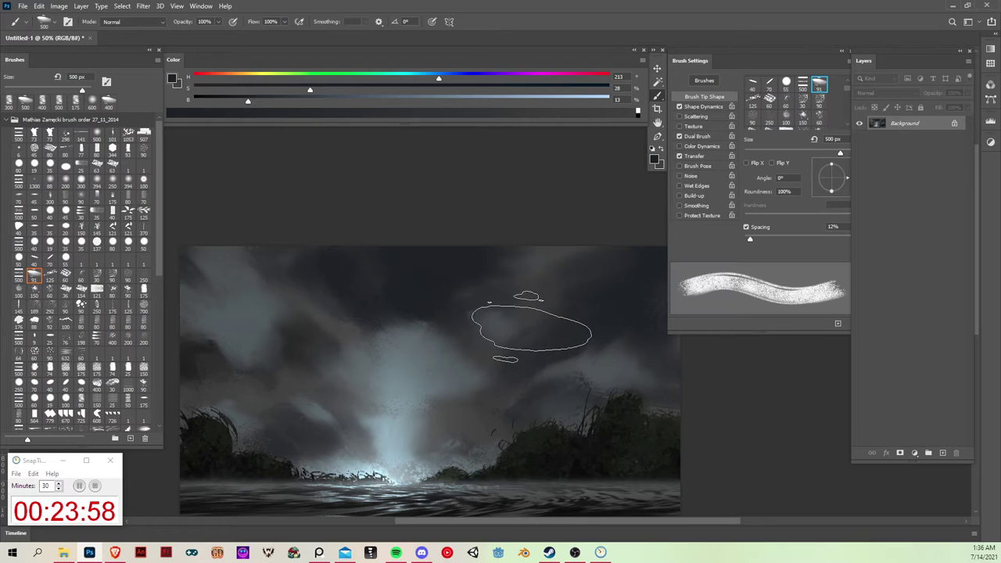
left_click(409, 352, "alt")
mouse_move(349, 298)
left_mouse_down()
mouse_move(385, 314)
mouse_move(433, 301)
mouse_move(491, 317)
left_mouse_up()
mouse_move(596, 284)
left_mouse_down()
mouse_move(581, 330)
mouse_move(512, 387)
left_mouse_up()
mouse_move(591, 313)
left_mouse_down()
mouse_move(552, 326)
mouse_move(625, 292)
mouse_move(480, 351)
mouse_move(537, 308)
mouse_move(591, 339)
left_mouse_up()
key("r")
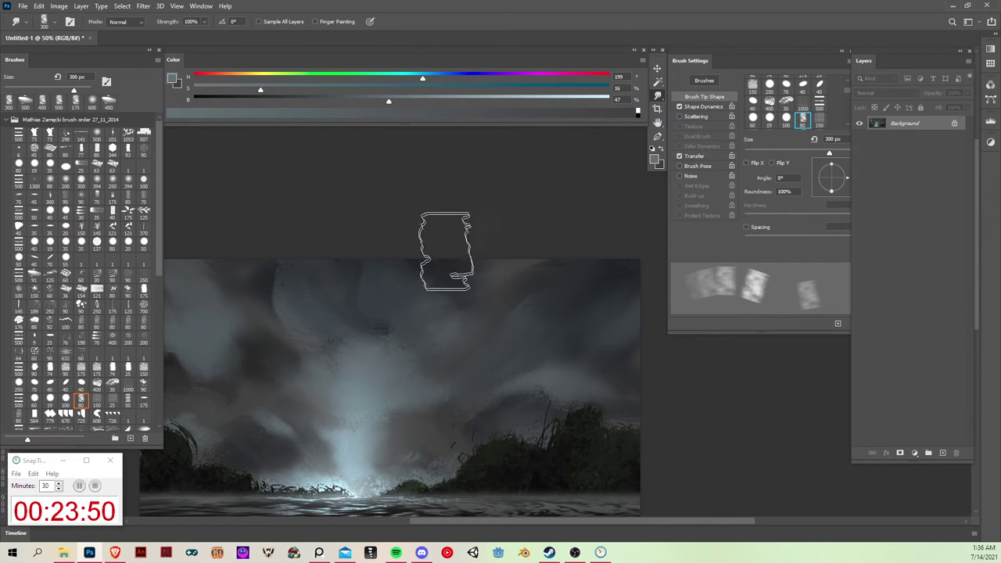
key("b")
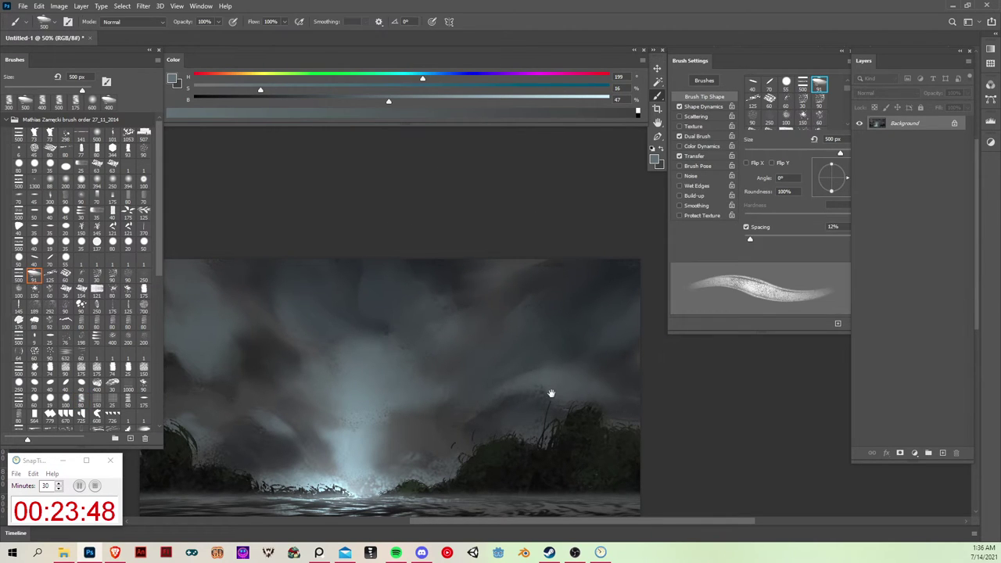
Check the tonal values of the whole painting in the greyscale proof view and return to colour.
scroll(561, 336, "right", 1)
scroll(560, 336, "up", 1)
key("ctrl+minus")
key("ctrl+minus")
left_click_drag(540, 375, 513, 412)
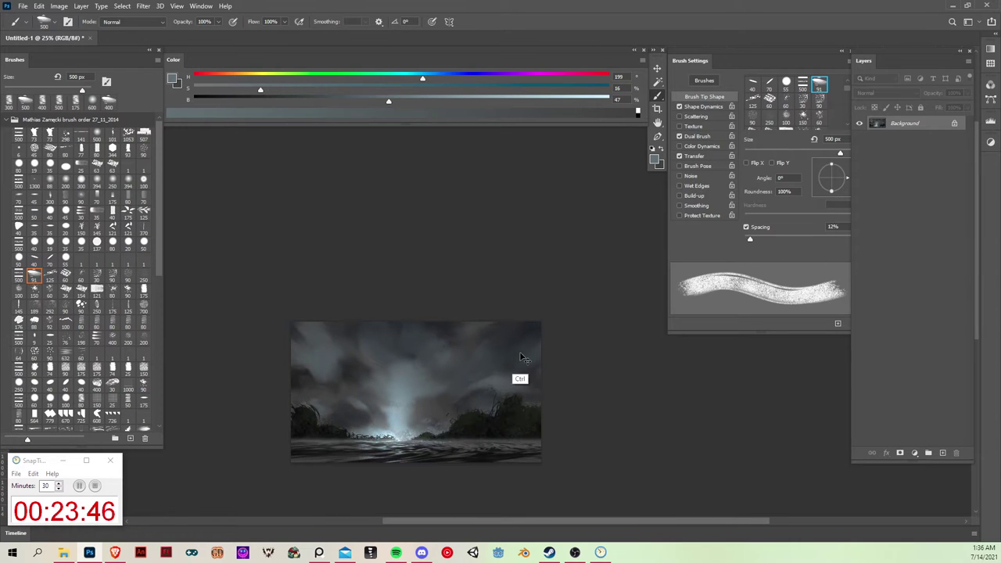
key("ctrl+y")
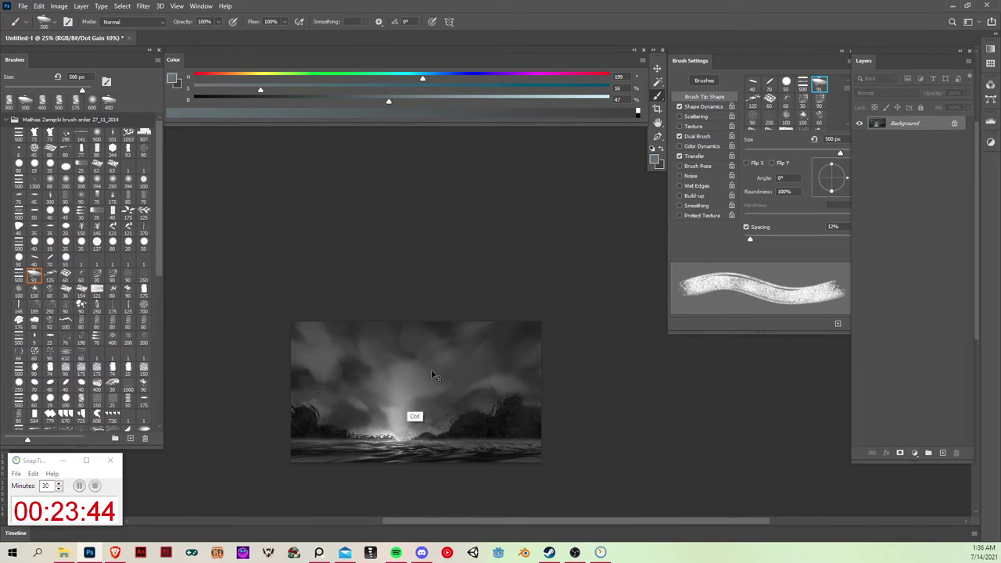
key("ctrl+y")
Try reflected Normal-mode gradients over the sky in sampled blue-grey (H 194, S 17, B 52) and neutral grey (H 240, S 1, B 29).
key("g")
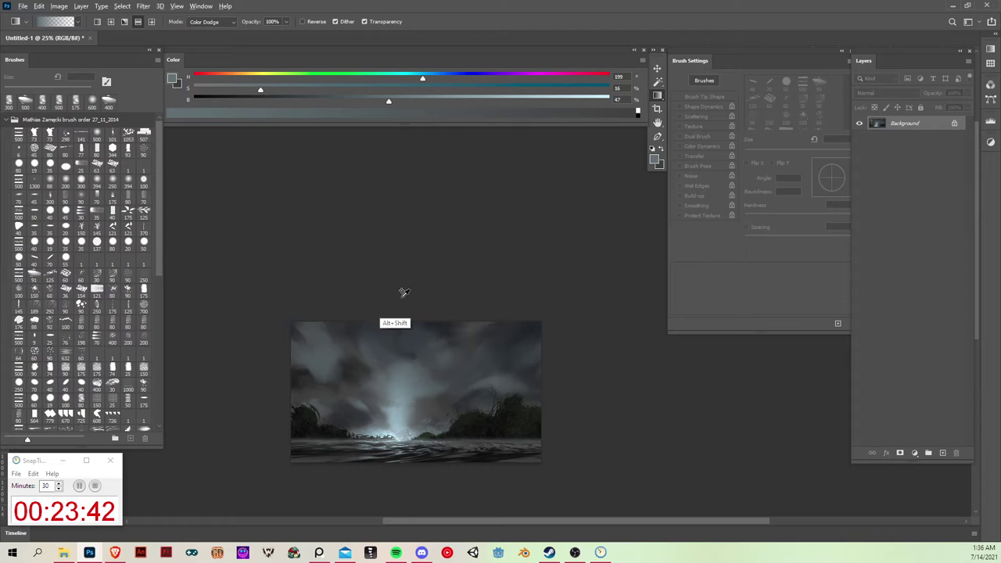
left_click(395, 391, "alt")
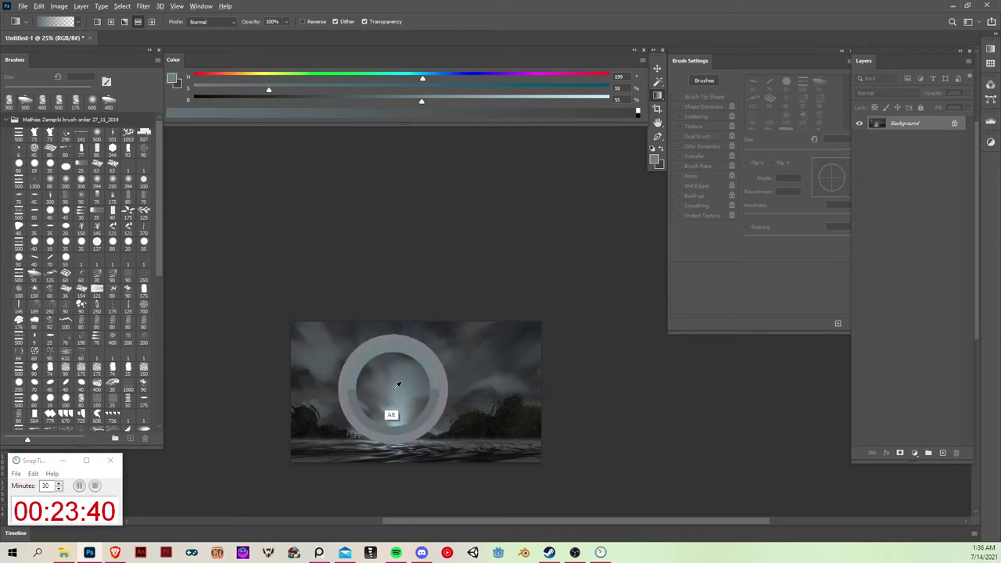
left_click_drag(424, 286, 425, 458)
key("ctrl+z")
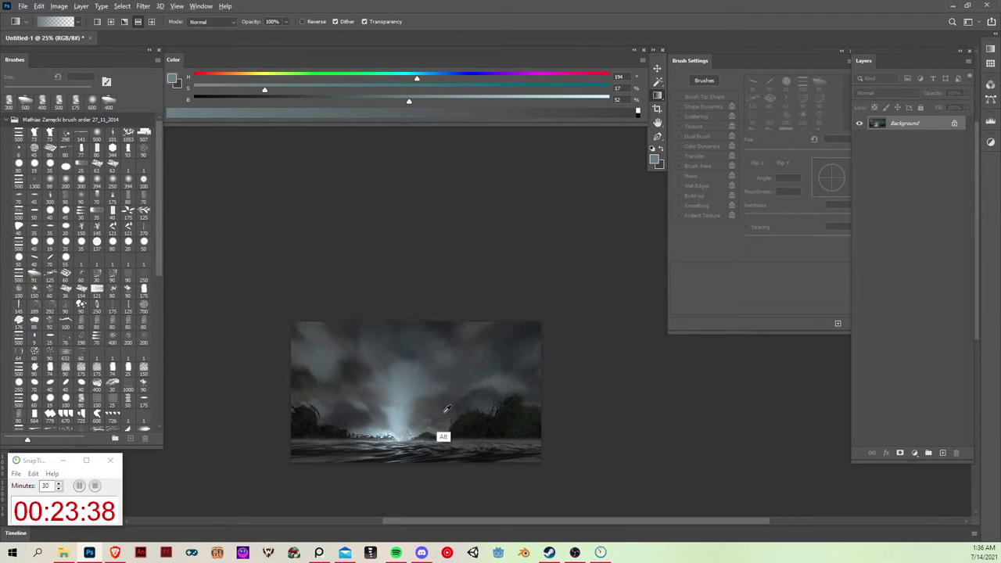
left_click(437, 414, "alt")
left_click_drag(401, 291, 397, 430)
key("ctrl+z")
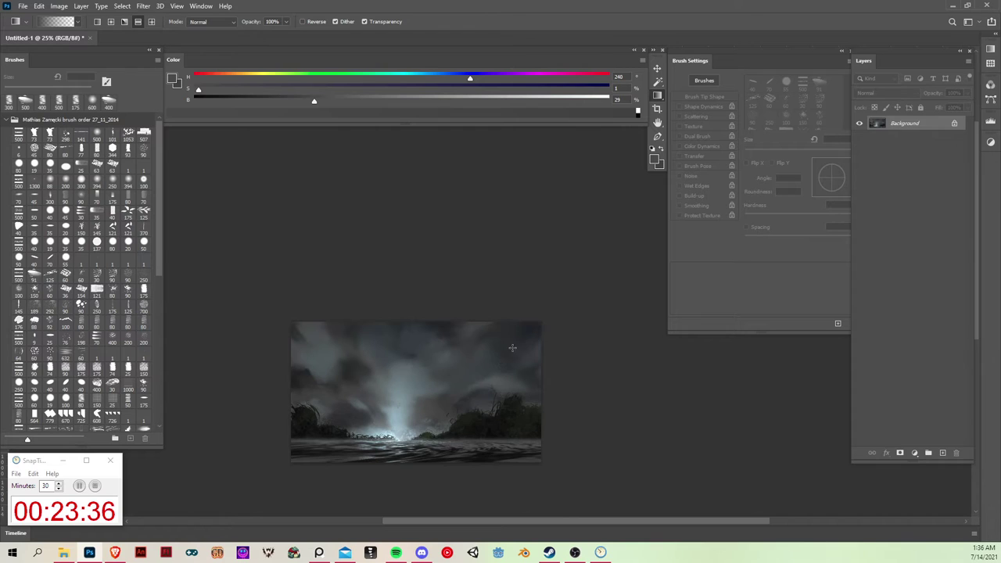
Apply a reflected gradient of sampled dark grey (H 120, S 1, B 27) over the upper edge of the sky.
left_click(439, 403, "alt")
left_click_drag(435, 224, 437, 356)
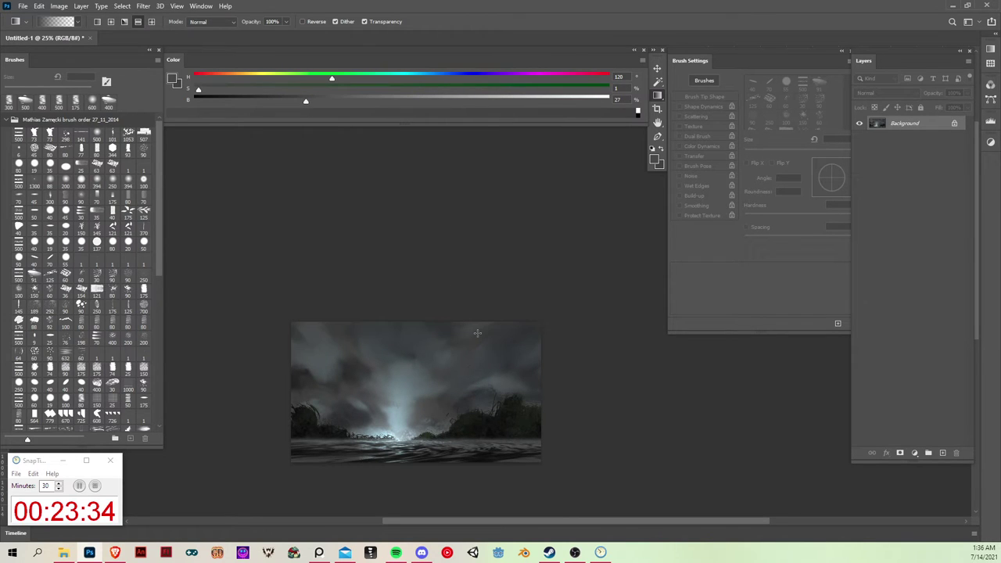
key("v")
key("ctrl+plus")
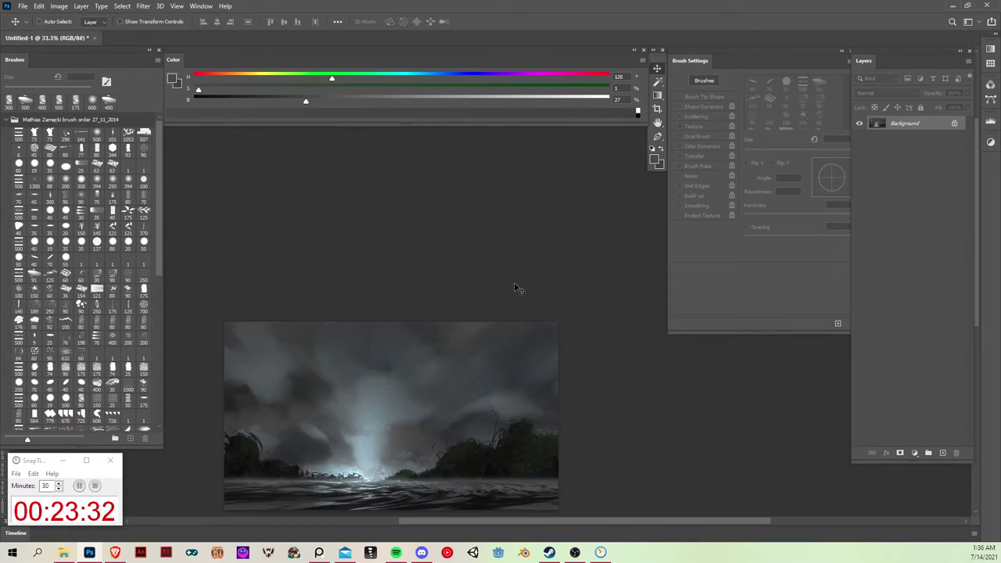
mouse_move(488, 443)
left_mouse_down()
mouse_move(519, 469)
mouse_move(547, 451)
left_mouse_up()
Desaturate the whole painting with a Hue/Saturation adjustment, setting Saturation to -36.
key("ctrl+u")
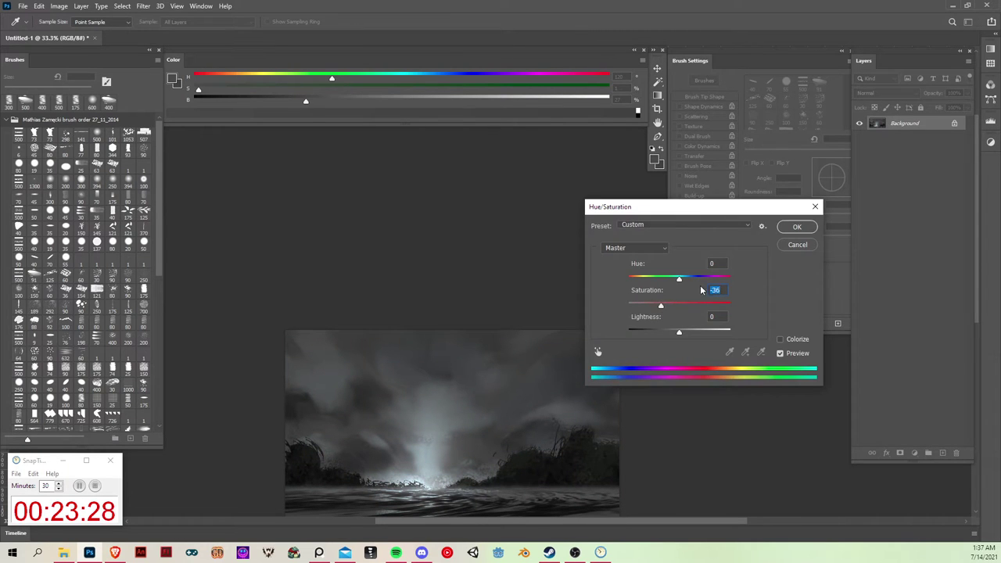
left_click(779, 232)
left_click_drag(570, 376, 554, 351)
key("b")
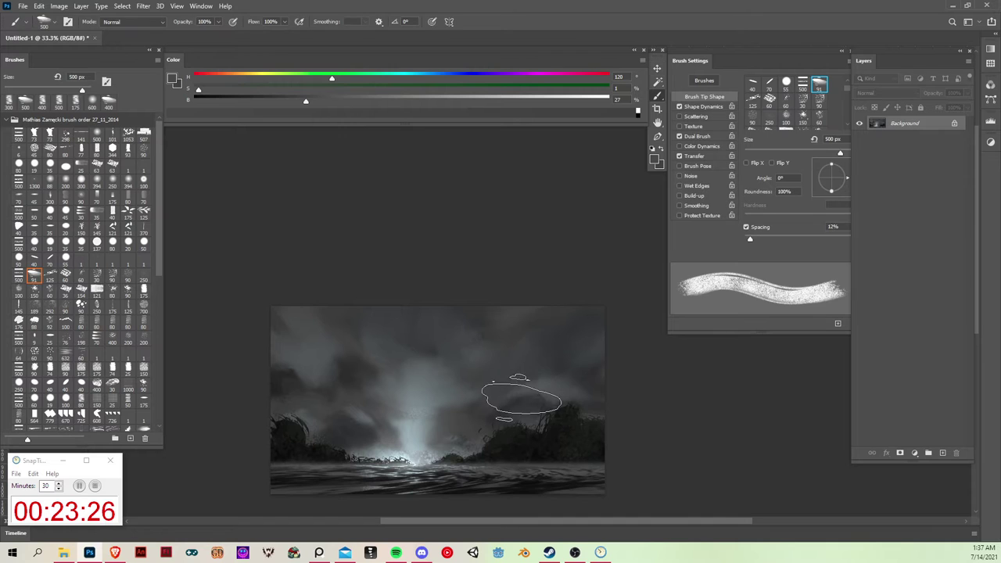
key("ctrl+plus")
left_click_drag(511, 456, 562, 391)
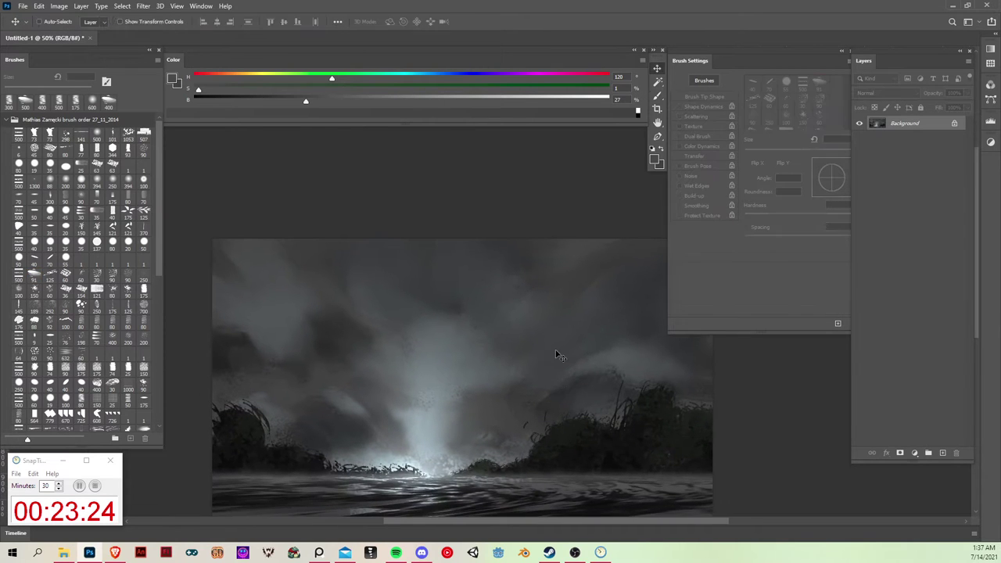
left_click_drag(532, 426, 545, 412)
key("v")
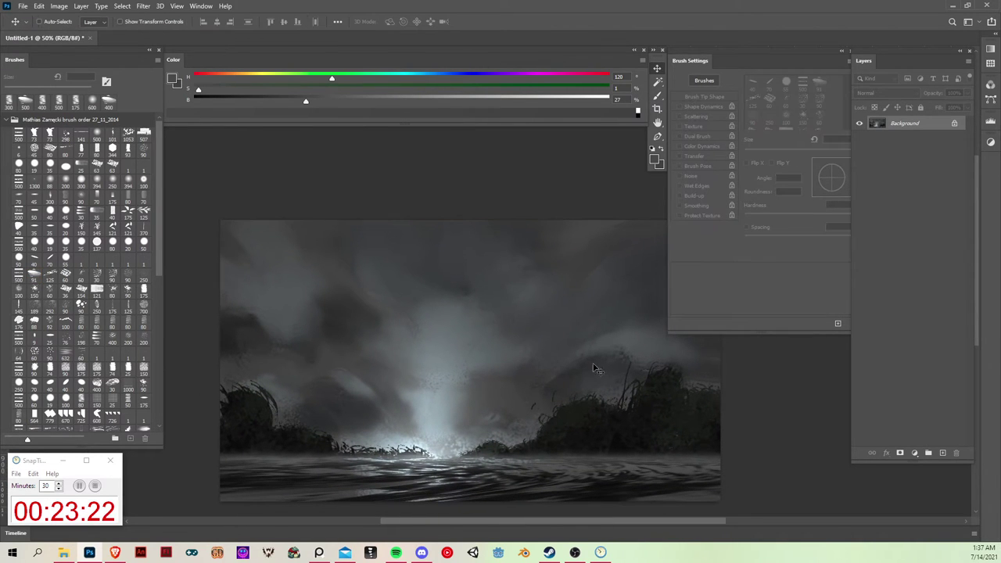
Add a new layer and, on the Background layer, lasso a tall slanted band from the upper-left sky down to the horizon glow.
left_click(935, 457)
key("b")
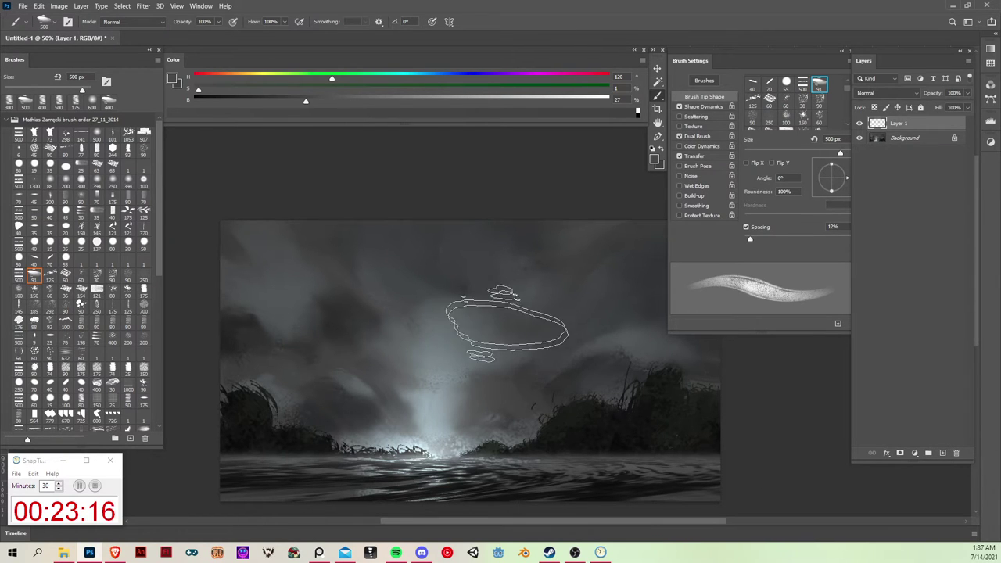
key("l")
left_click(911, 142)
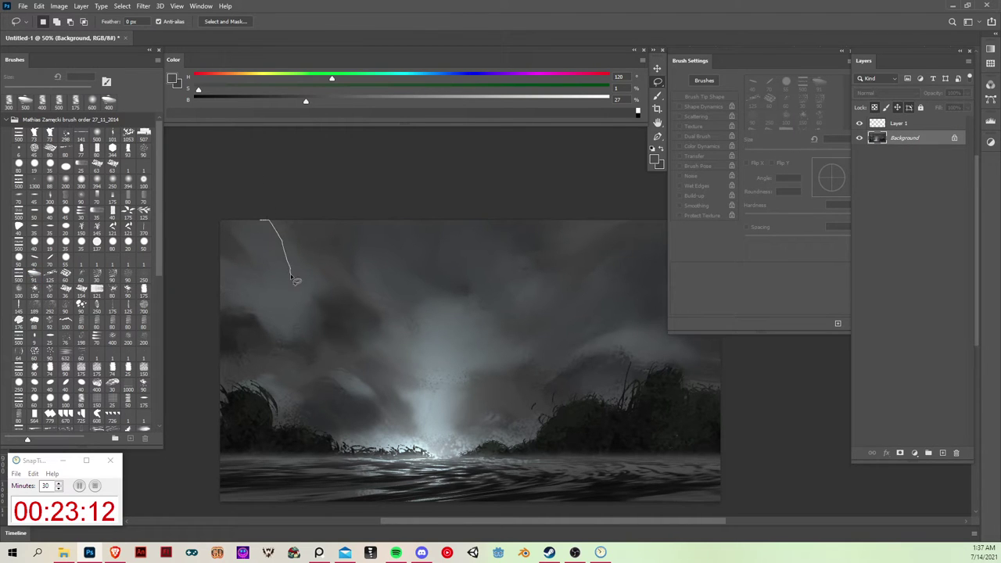
left_click_drag(295, 295, 299, 321)
left_click_drag(310, 354, 341, 443)
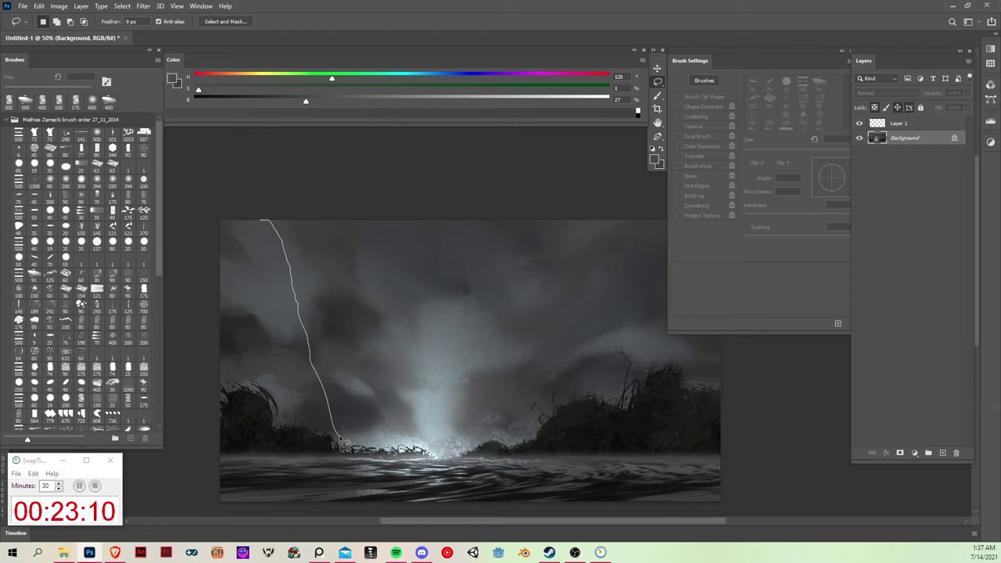
mouse_move(443, 425)
left_mouse_down()
mouse_move(376, 151)
mouse_move(342, 201)
left_mouse_up()
Paint sampled grey-blue (H 195, S 8, B 38) along the band's left edge with a 250 px soft brush, deselect and smudge it at 300 px.
key("b")
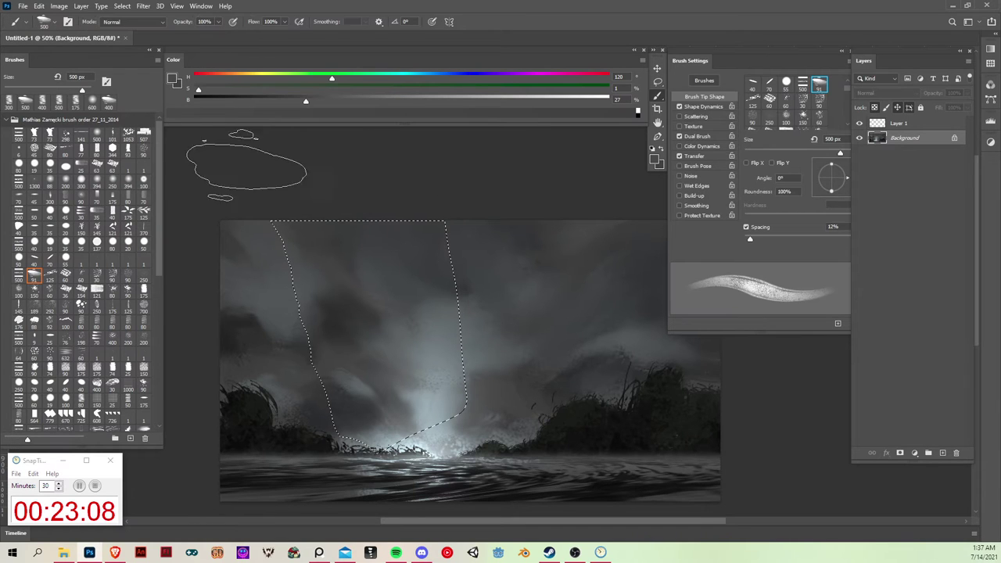
left_click(96, 135)
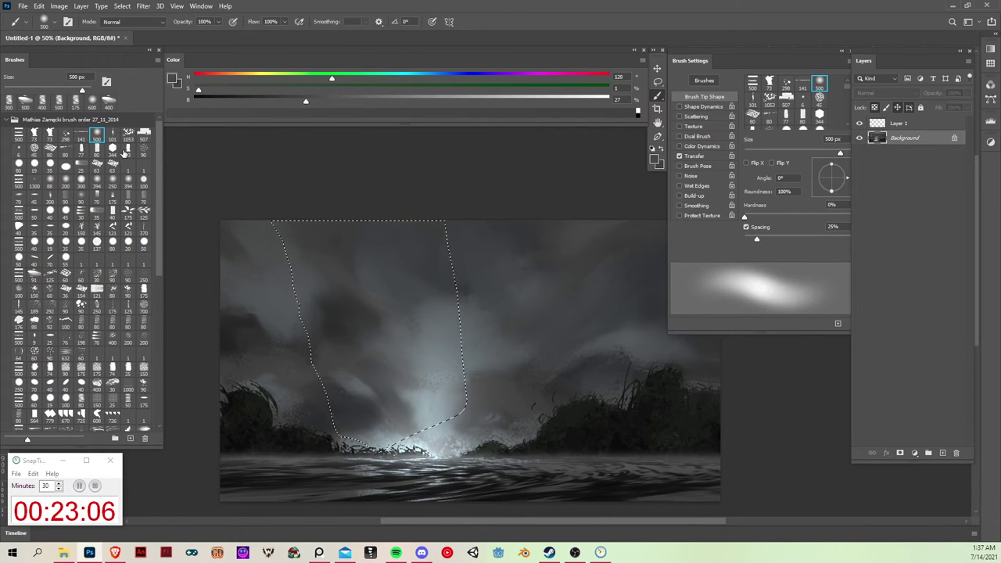
key("bracketleft")
key("bracketleft")
key("bracketleft")
left_click(351, 384, "alt")
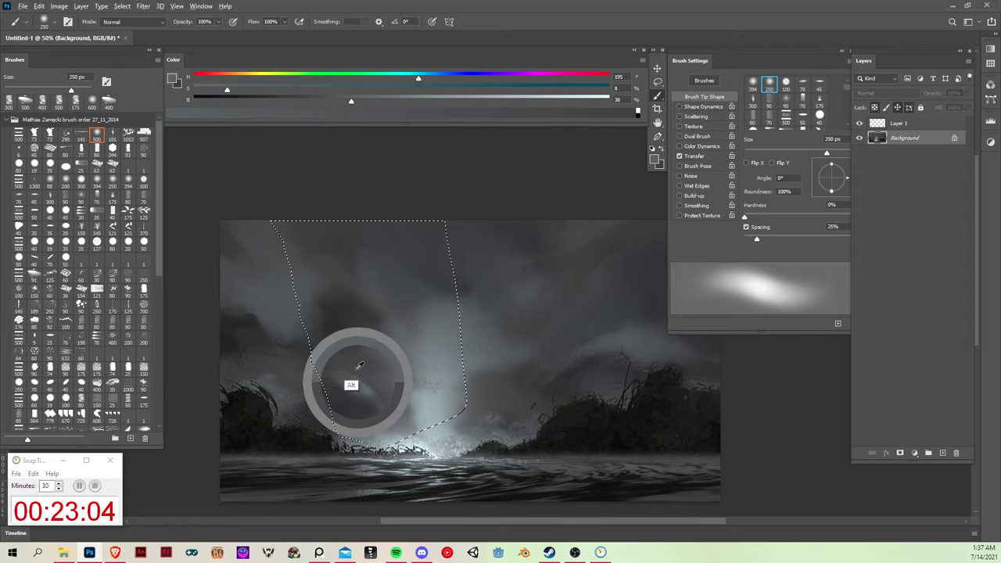
mouse_move(271, 259)
left_mouse_down()
mouse_move(309, 290)
mouse_move(302, 300)
mouse_move(323, 284)
mouse_move(329, 335)
mouse_move(347, 302)
left_mouse_up()
key("ctrl+d")
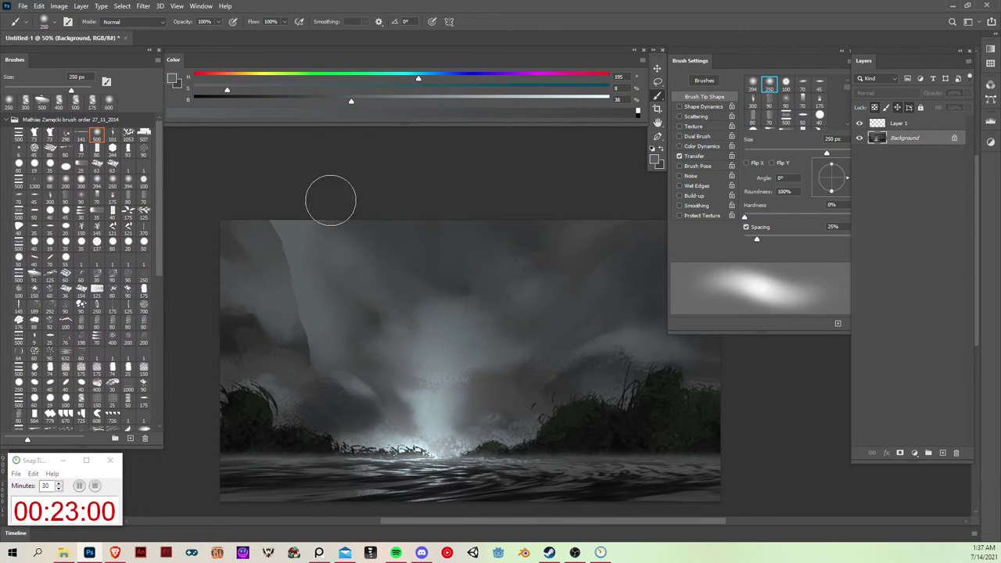
key("r")
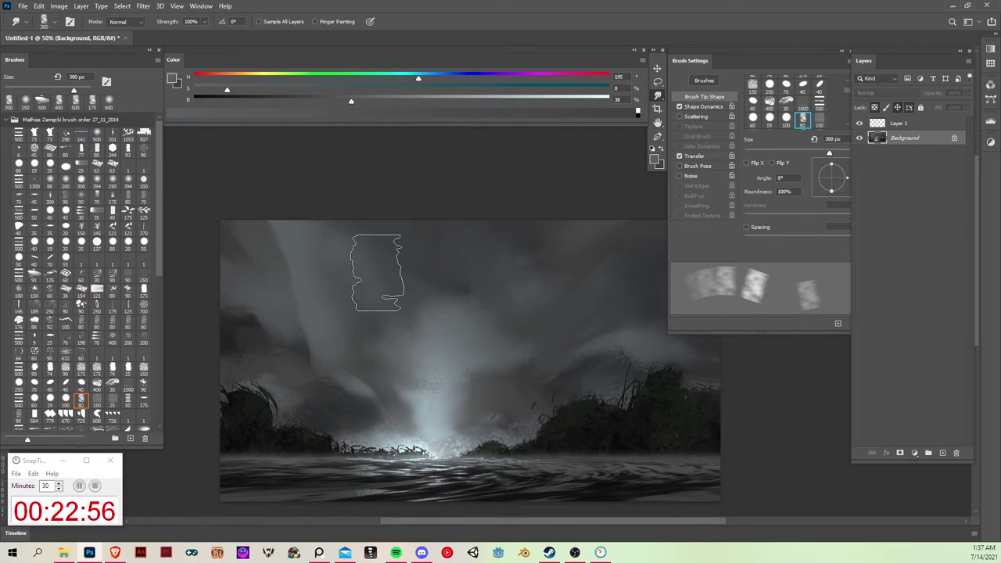
Lasso the sky's upper-right corner and paint a grey-blue light patch inside it with the 250 px soft brush.
left_click_drag(540, 343, 475, 359)
key("l")
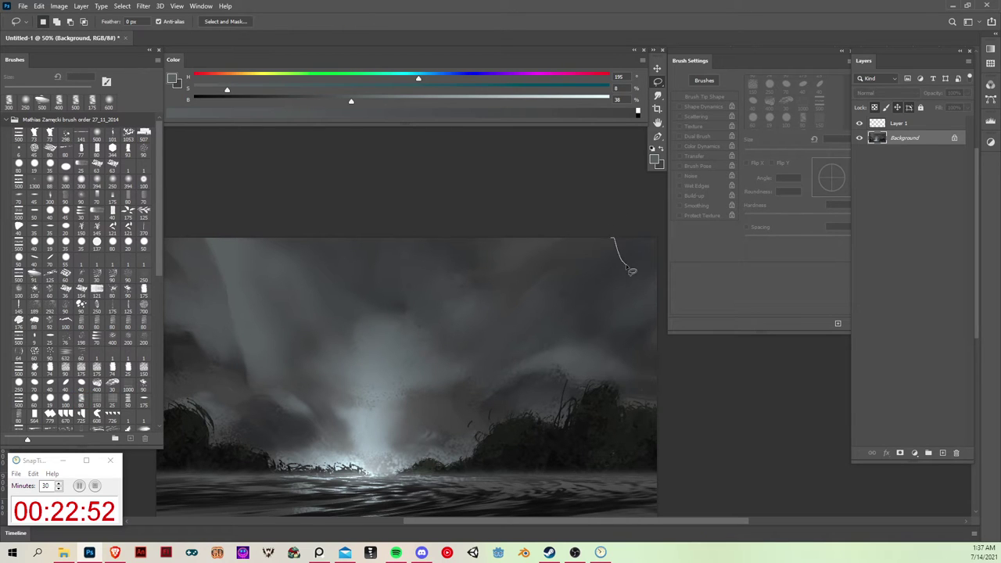
left_click_drag(747, 205, 746, 205)
key("b")
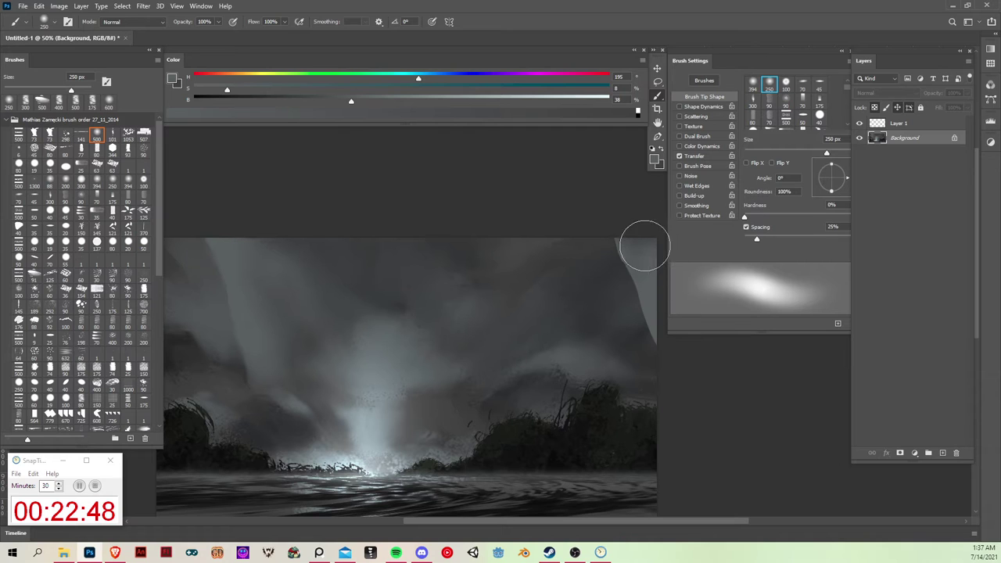
Smudge the edge of the light patch in the sky's upper-right corner with the 300 px textured smudge brush.
key("r")
mouse_move(624, 254)
left_mouse_down()
mouse_move(646, 334)
mouse_move(648, 314)
left_mouse_up()
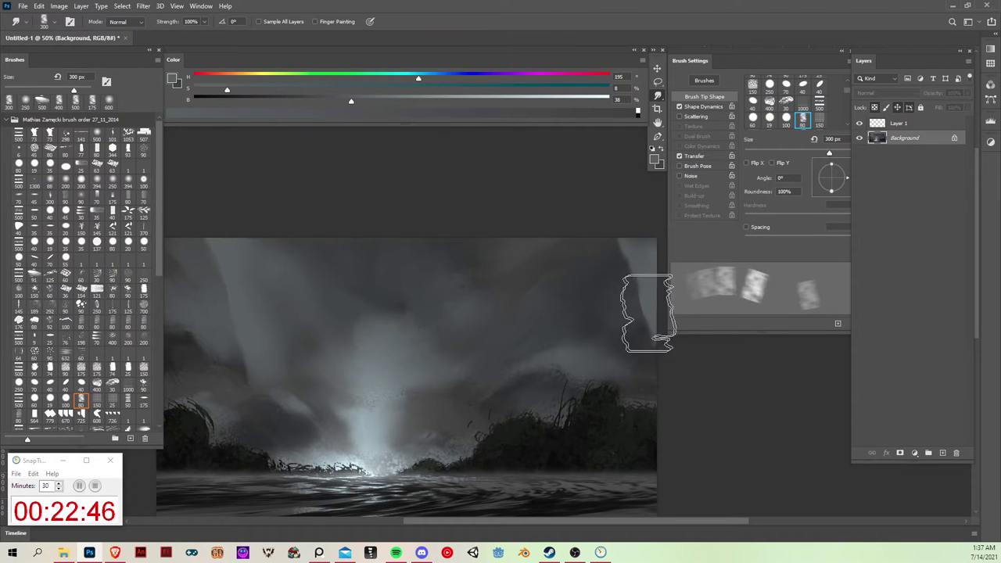
mouse_move(574, 308)
left_mouse_down()
mouse_move(636, 297)
mouse_move(547, 347)
left_mouse_up()
Lasso a tall funnel of sky above the horizon glow and paint its edges sampled grey-blue (H 195, S 10, B 47) at 250 px.
key("l")
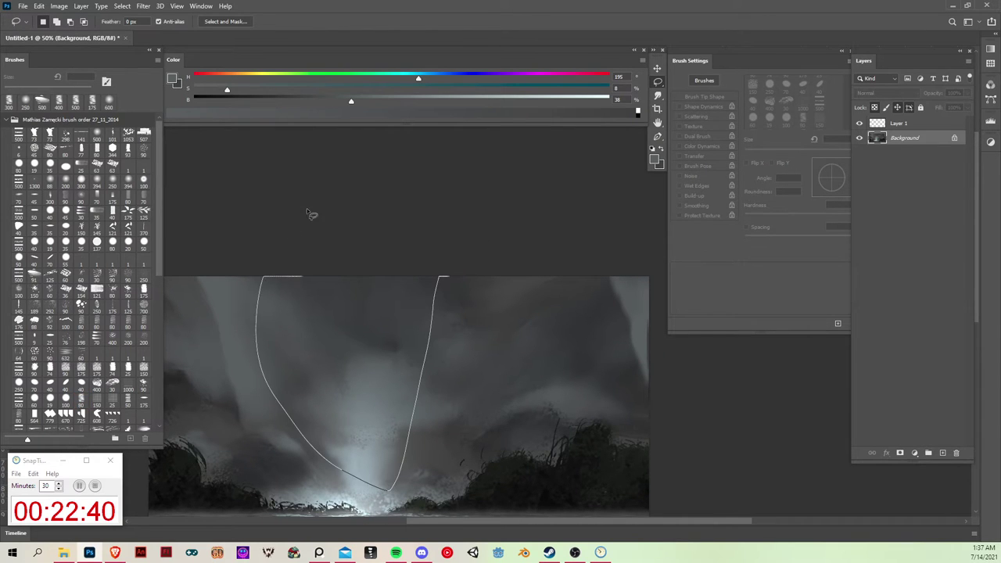
left_click_drag(307, 208, 461, 238)
key("b")
left_click(377, 398, "alt")
mouse_move(454, 286)
left_mouse_down()
mouse_move(438, 343)
mouse_move(413, 365)
mouse_move(402, 415)
mouse_move(378, 348)
mouse_move(351, 323)
mouse_move(297, 377)
left_mouse_up()
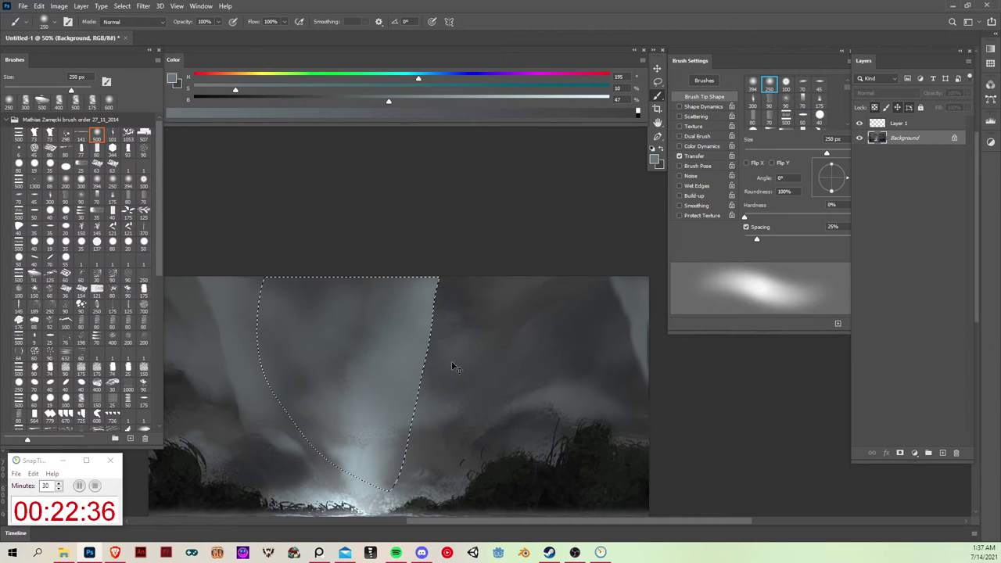
Deselect and smudge the new light shaft's edges and its lower part above the glow at 300 px.
key("ctrl+d")
key("r")
left_click_drag(436, 292, 446, 298)
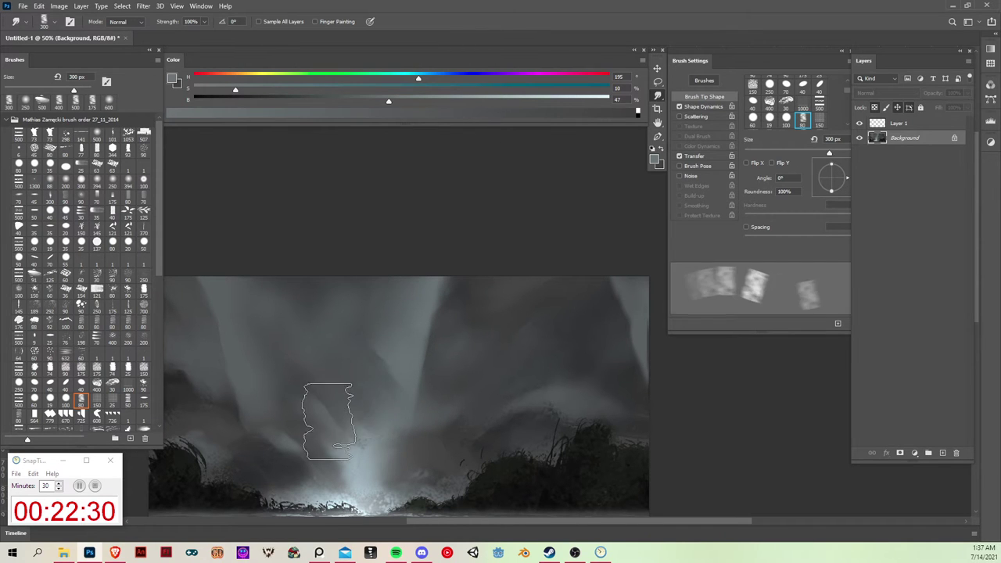
mouse_move(364, 377)
left_mouse_down()
mouse_move(382, 386)
mouse_move(335, 402)
left_mouse_up()
mouse_move(542, 434)
left_mouse_down()
mouse_move(542, 327)
mouse_move(570, 370)
mouse_move(565, 391)
left_mouse_up()
key("v")
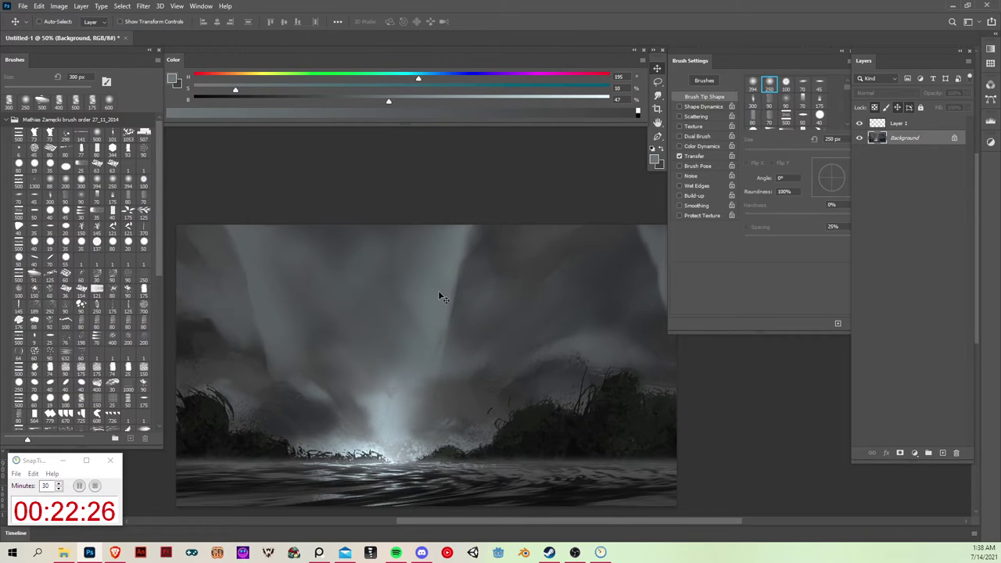
Brush soft mist in sampled pale blue-grey (H 204, S 12, B 67) into the sky around the glow at 250 px.
key("b")
left_click(398, 403, "alt")
left_click_drag(332, 361, 302, 354)
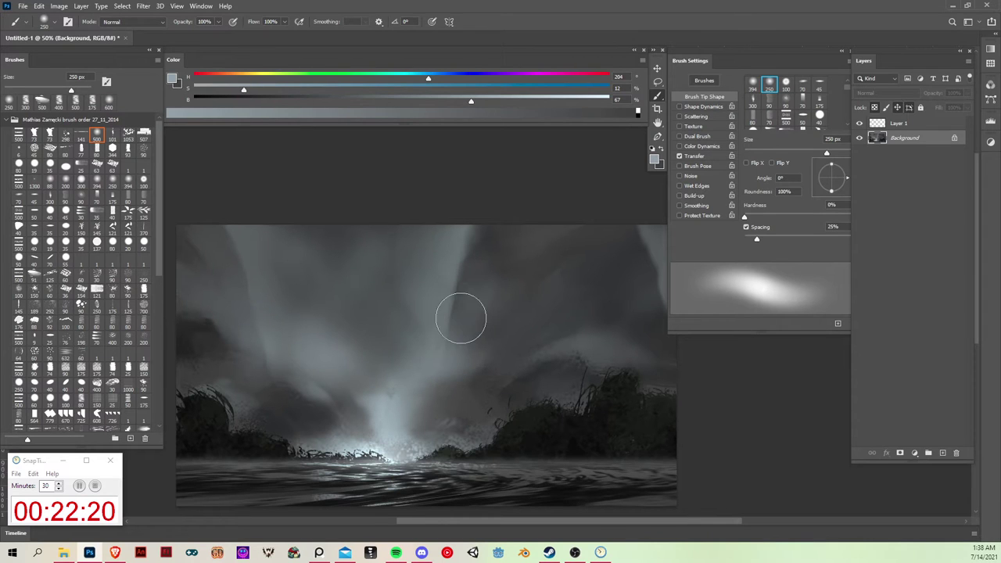
key("r")
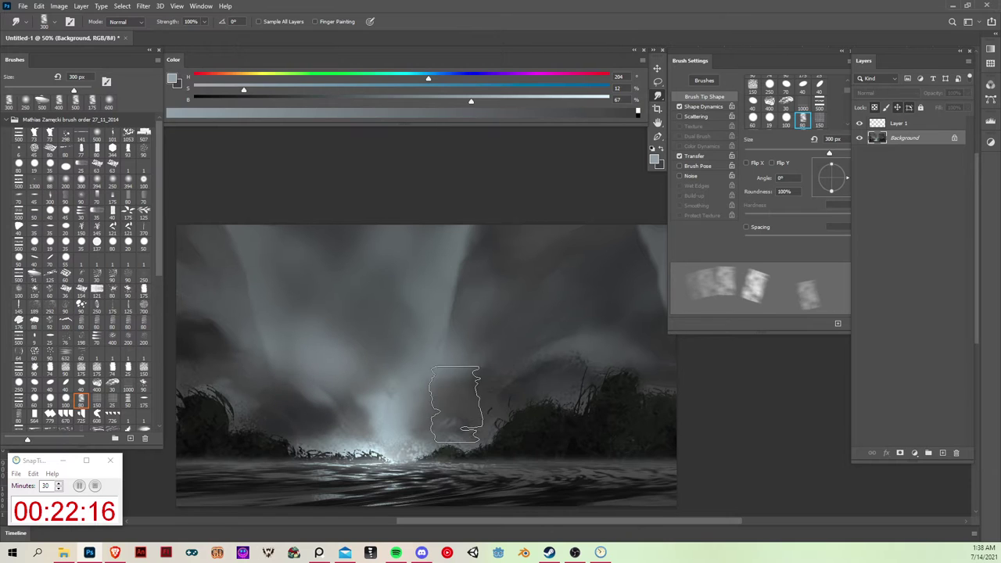
Lasso a rounded rock shape just left of the glow, paint it sampled dark grey (H 228, S 6, B 34), and deselect.
key("l")
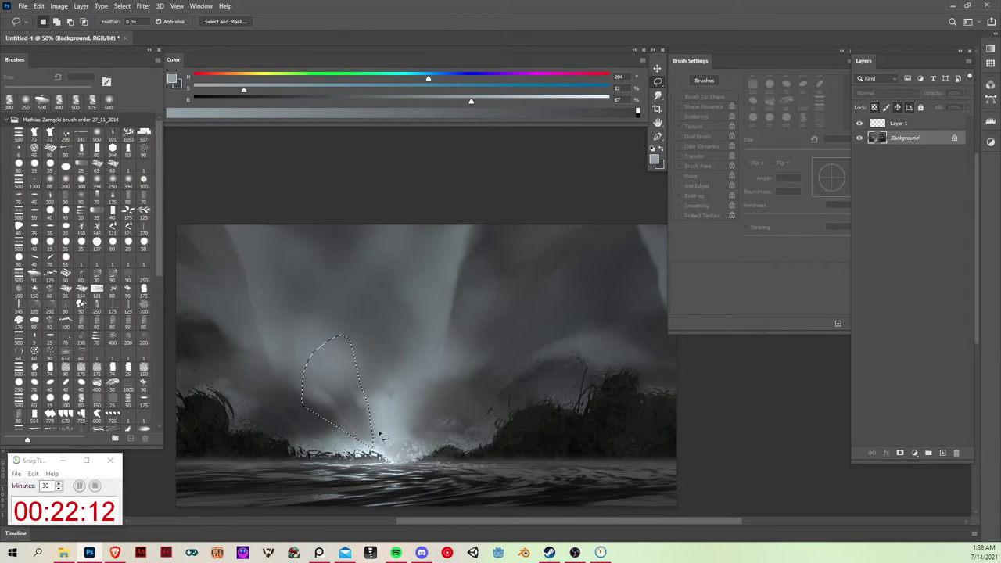
key("b")
left_click(349, 399, "alt")
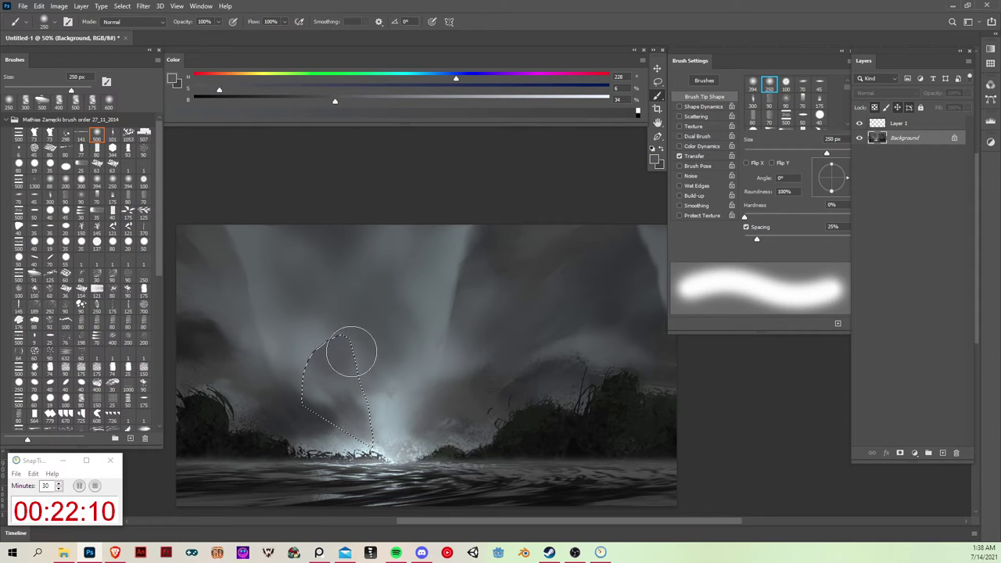
mouse_move(351, 351)
left_mouse_down()
mouse_move(318, 366)
mouse_move(339, 325)
left_mouse_up()
key("ctrl+d")
key("r")
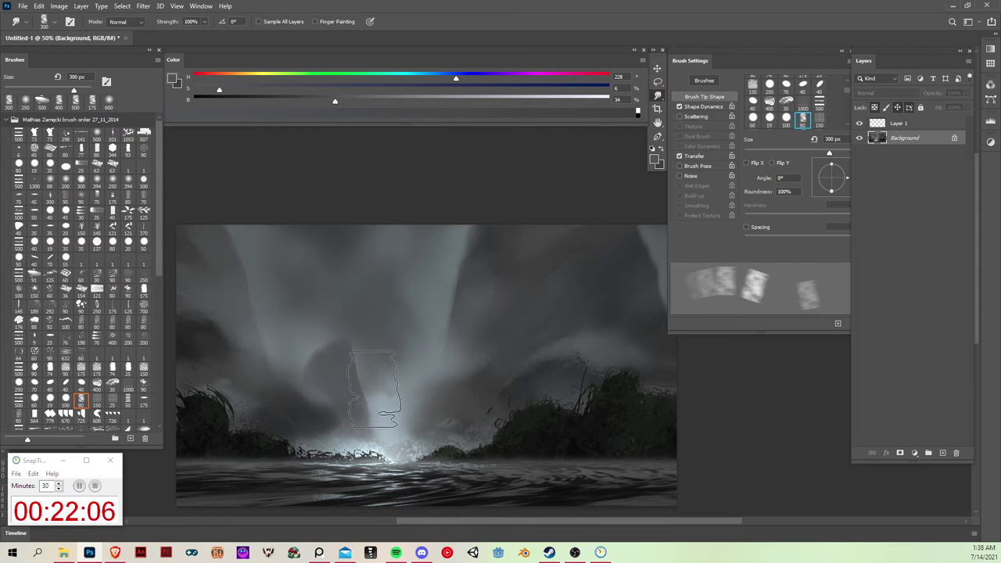
key("v")
left_click_drag(548, 335, 458, 381)
left_click_drag(516, 357, 546, 316)
left_click_drag(470, 369, 521, 331)
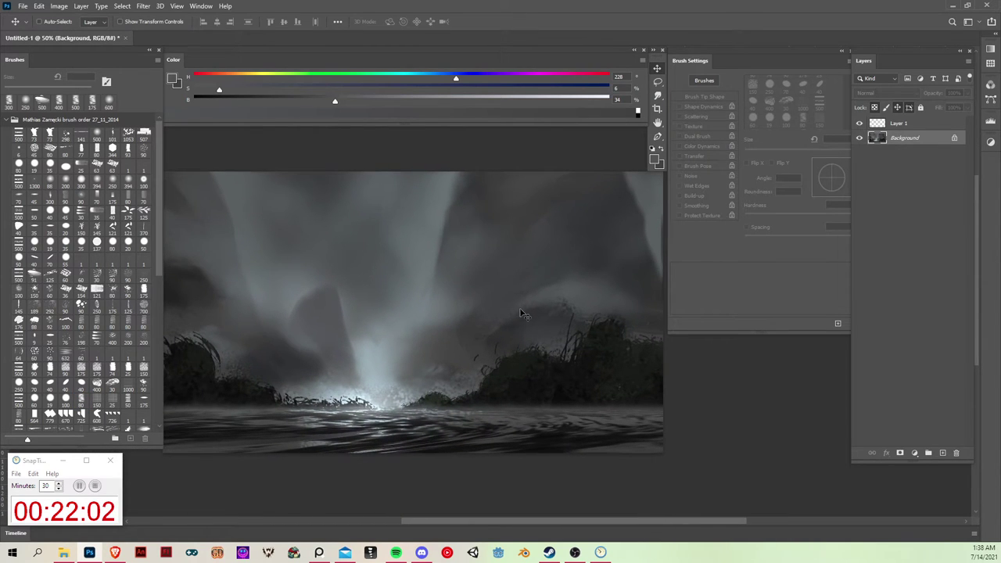
mouse_move(441, 307)
left_mouse_down()
mouse_move(443, 317)
mouse_move(428, 315)
left_mouse_up()
left_click_drag(451, 301, 472, 292)
mouse_move(578, 385)
left_mouse_down()
mouse_move(561, 392)
mouse_move(650, 278)
left_mouse_up()
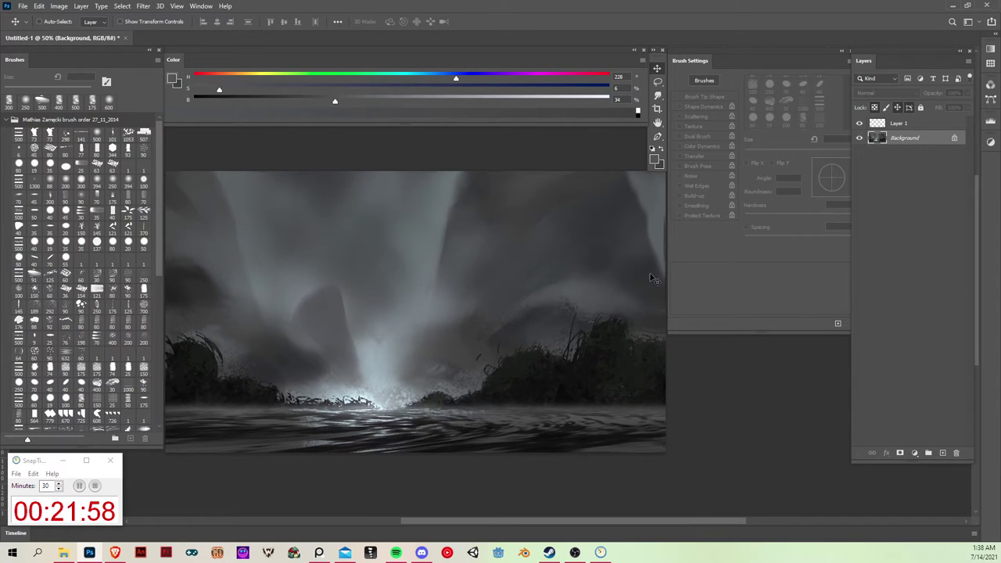
Activate Layer 1 and choose the 35 px textured round brush, enlarging it to 60 px.
left_click(892, 128)
key("b")
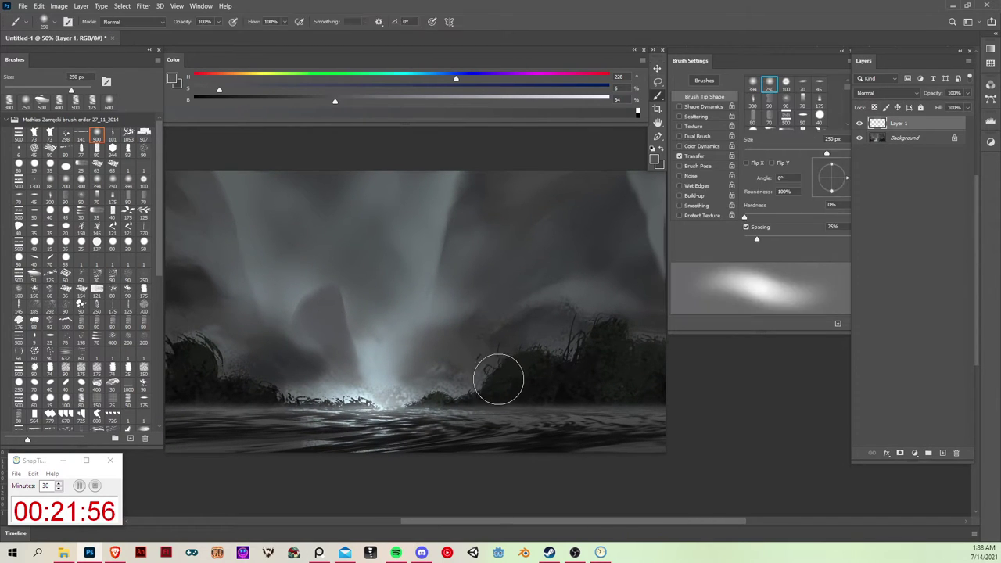
left_click(50, 166)
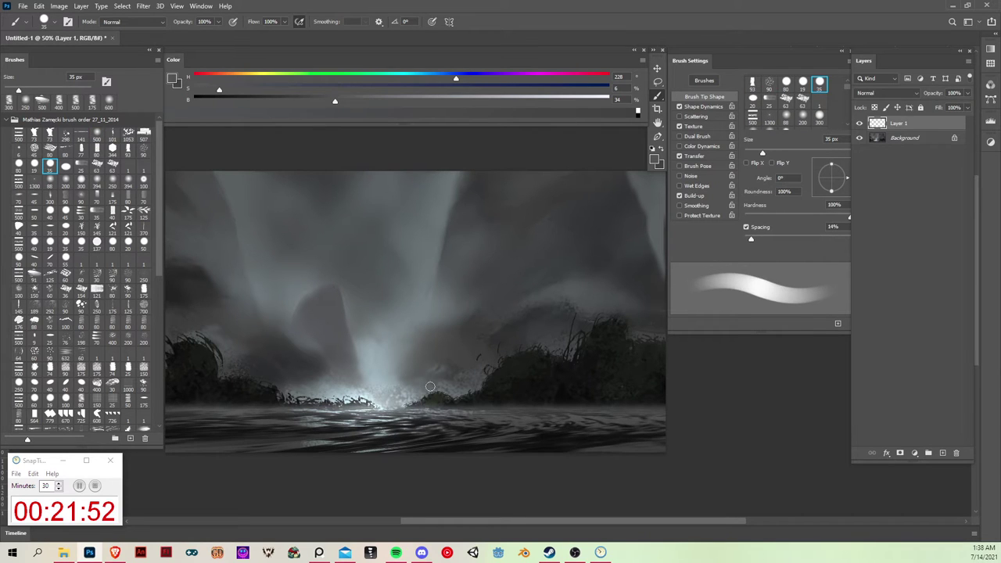
key("bracketright")
key("bracketright")
key("bracketright")
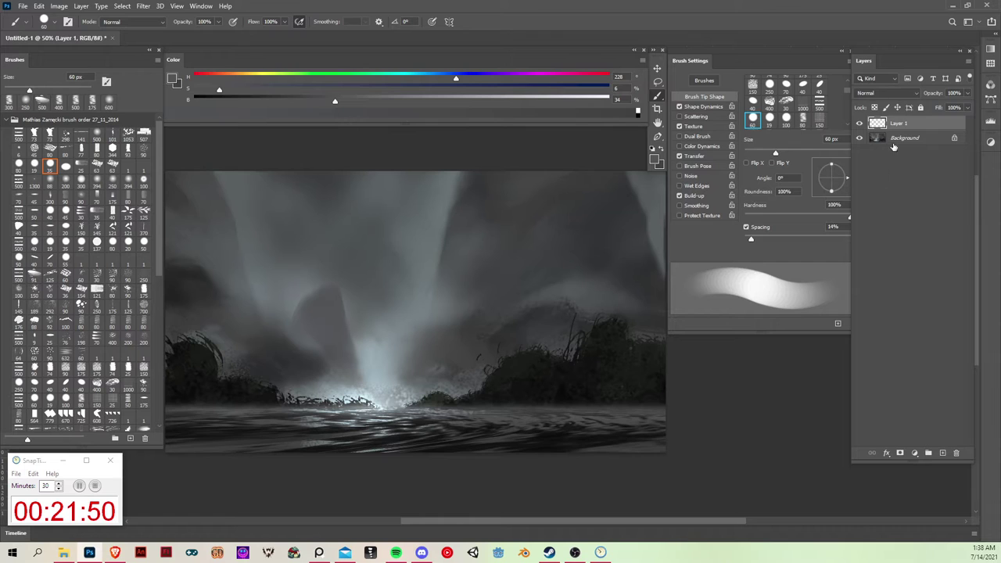
On the Background layer, mute the rippled ground with a sampled dark-grey (H 240, S 2, B 25) reflected gradient at 20% opacity.
left_click(894, 146)
left_click_drag(507, 381, 566, 357)
key("g")
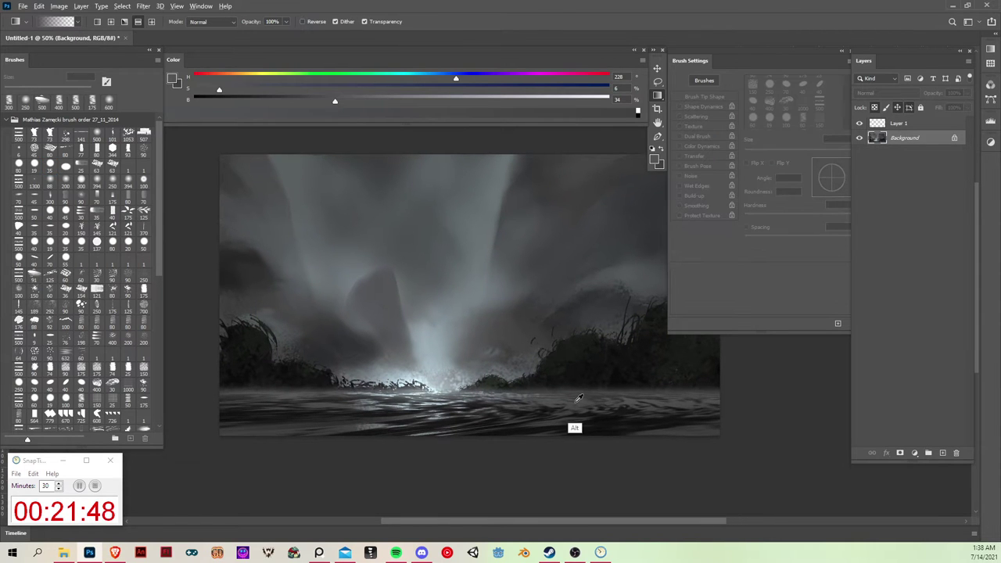
left_click(578, 398, "alt")
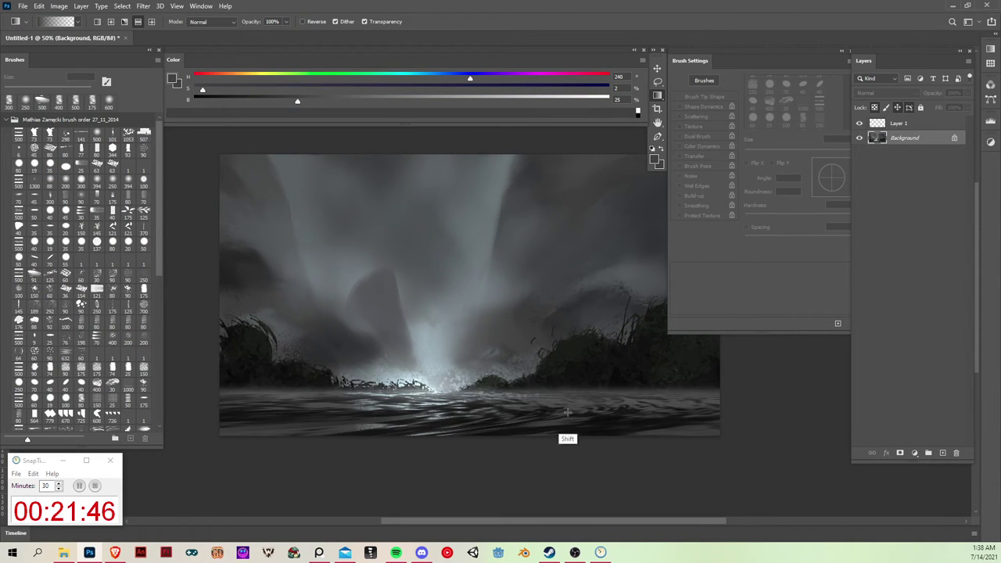
left_click_drag(567, 412, 570, 451)
key("ctrl+z")
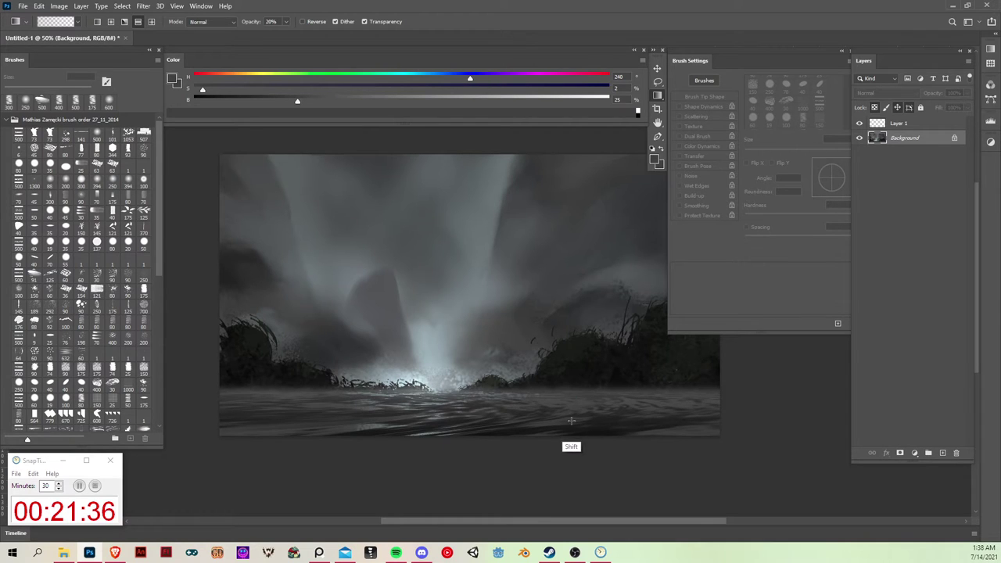
Sample the shoreline's dark grey (H 180, S 2, B 24) and set the soft round brush to 175 px with 37% roundness.
key("b")
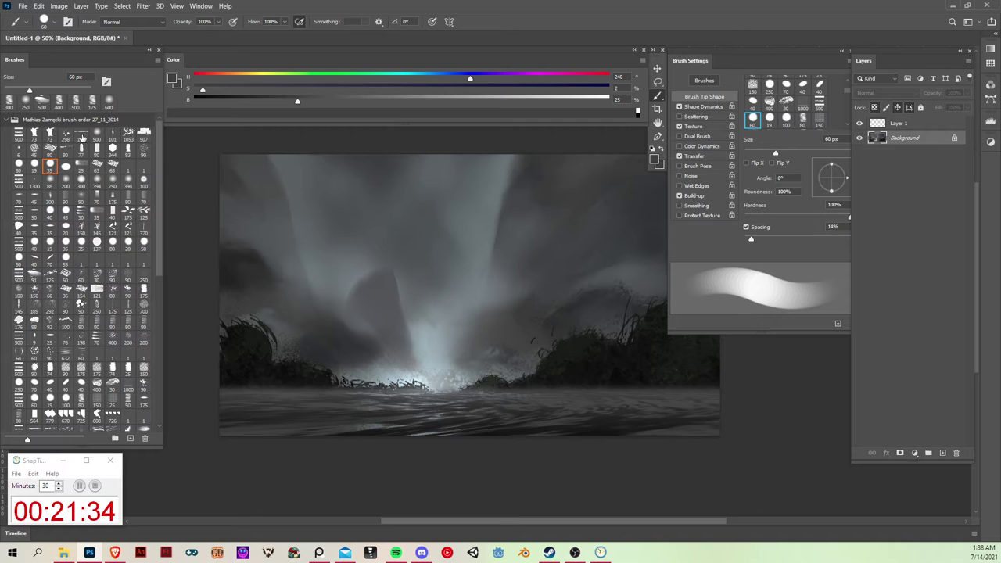
left_click(562, 392, "alt")
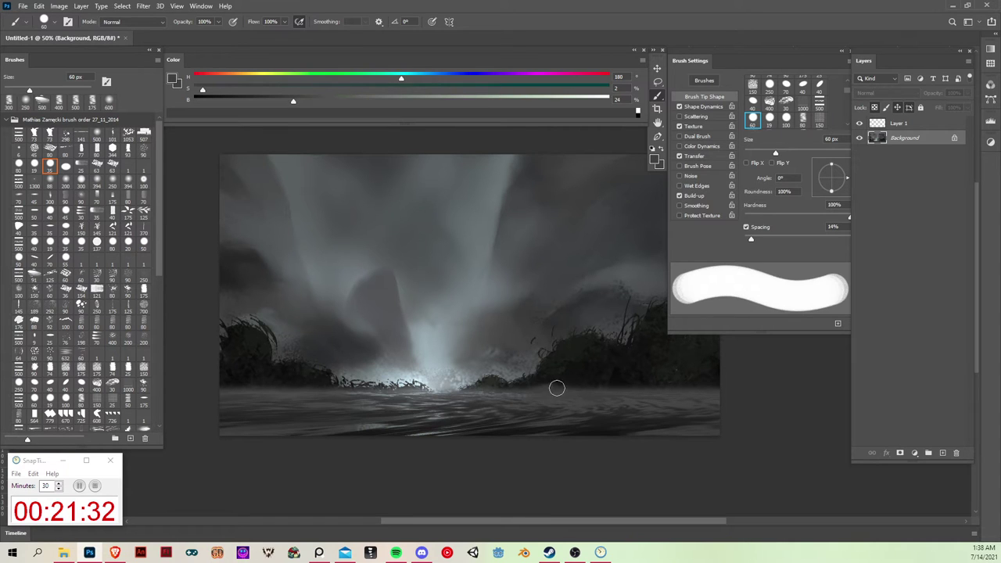
left_click(96, 135)
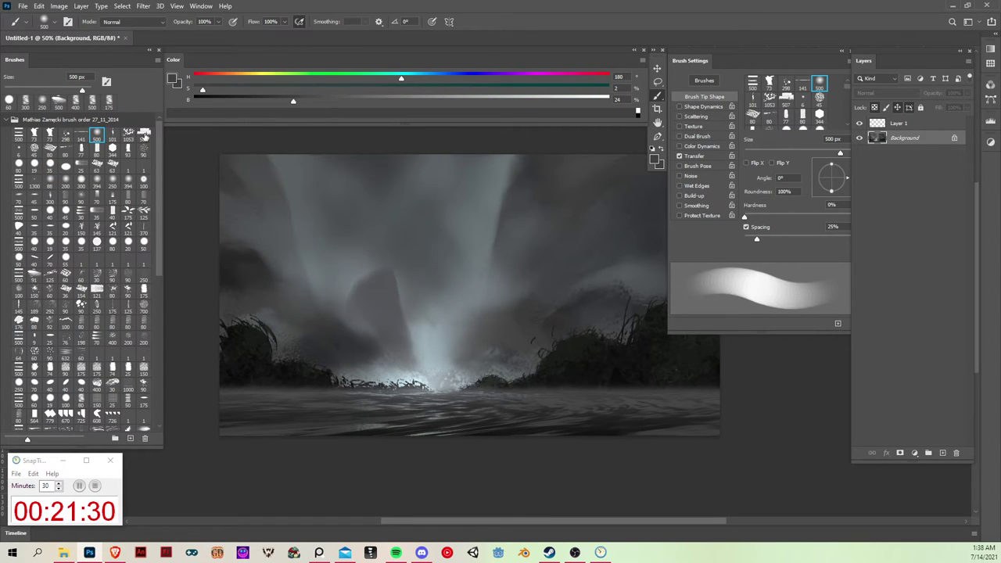
key("bracketleft")
key("bracketleft")
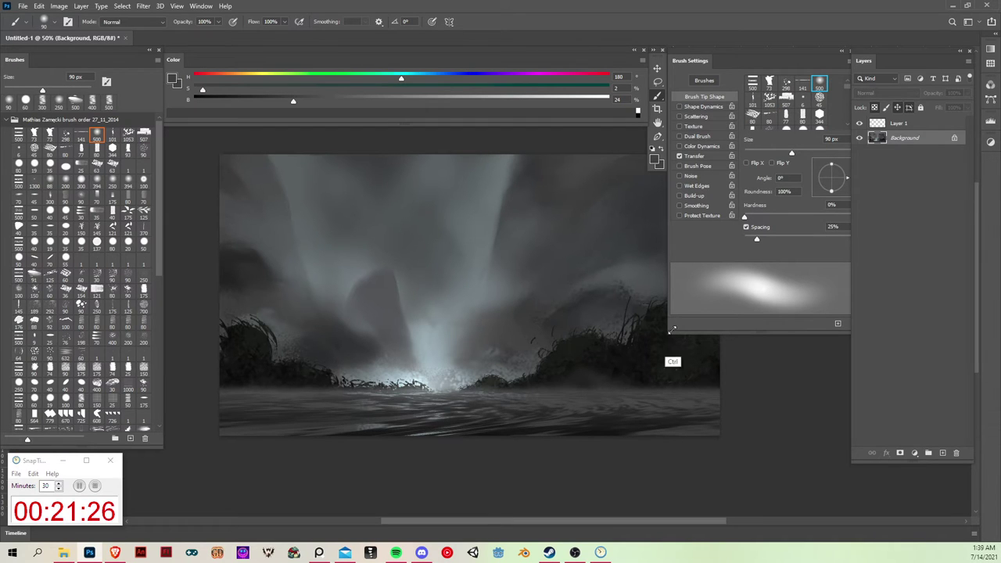
left_click_drag(654, 374, 615, 402)
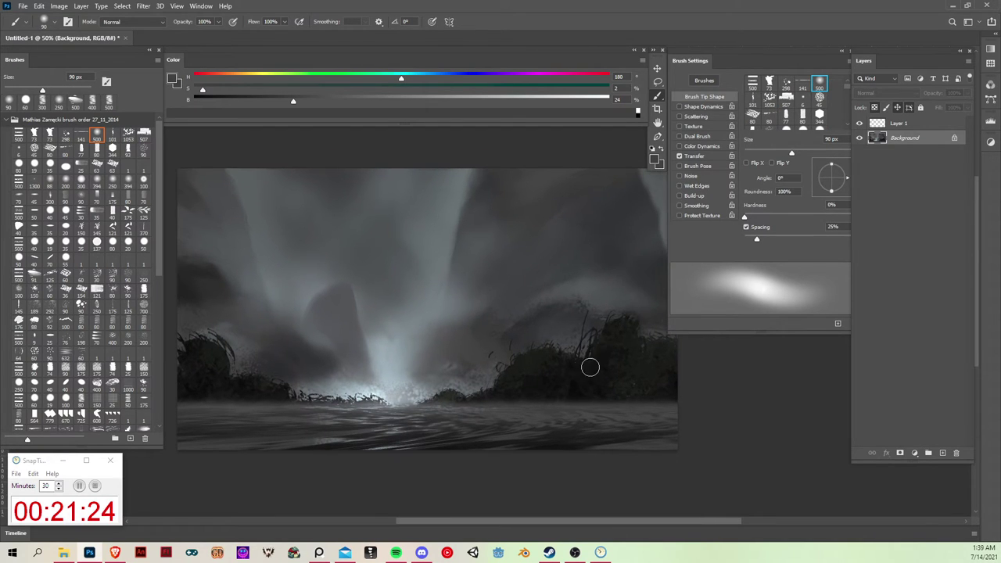
key("bracketright")
key("bracketright")
key("bracketright")
key("bracketright")
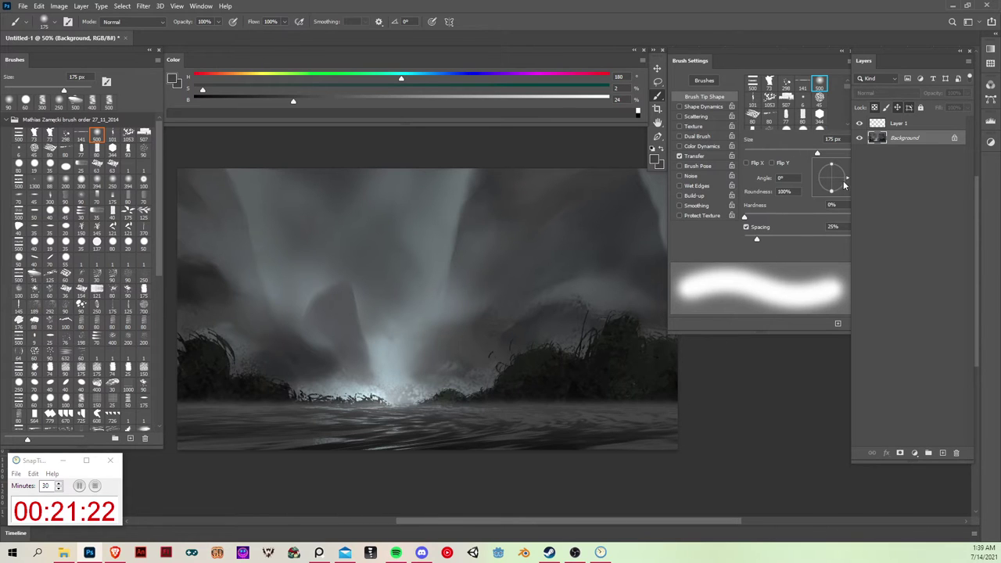
left_click_drag(832, 164, 832, 172)
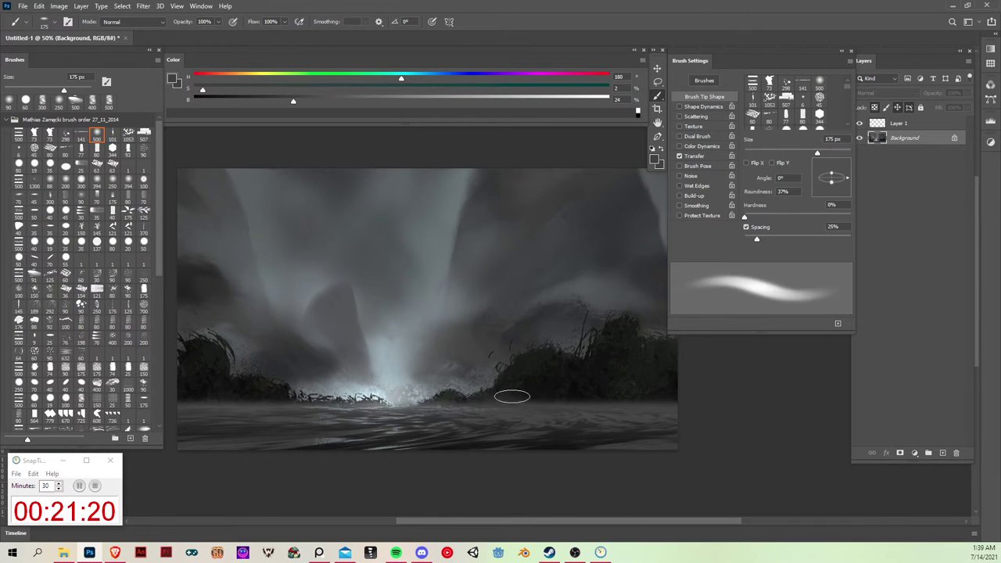
Paint low horizontal mist along the shoreline at the base of the foliage with the flattened soft brush.
left_click_drag(547, 402, 534, 398)
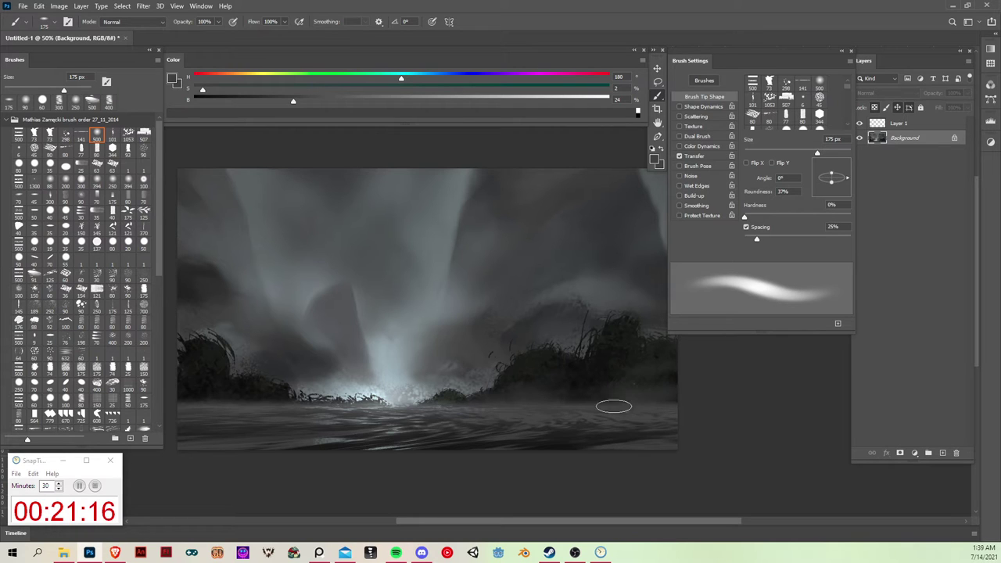
left_click_drag(544, 384, 666, 373)
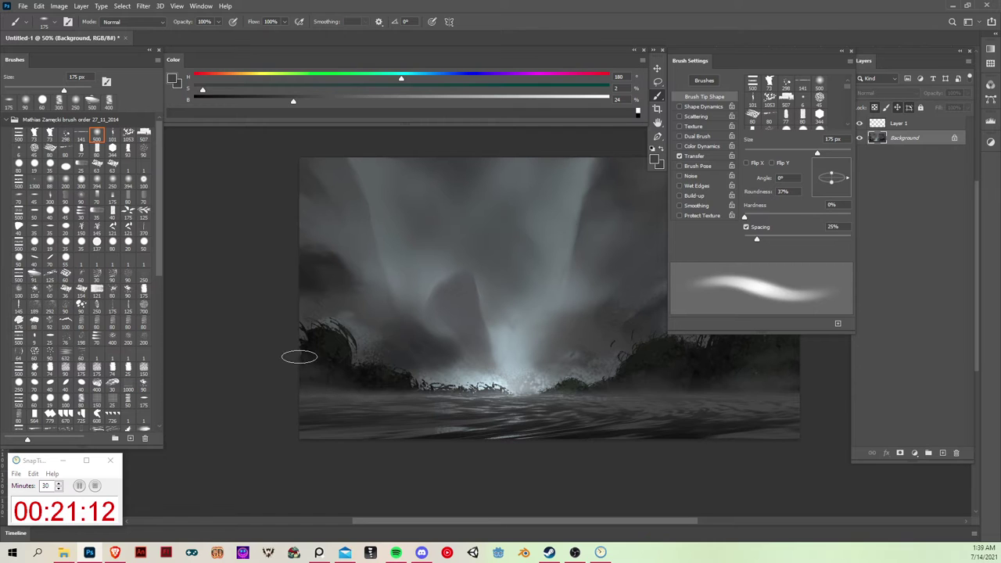
left_click_drag(744, 426, 624, 444)
key("v")
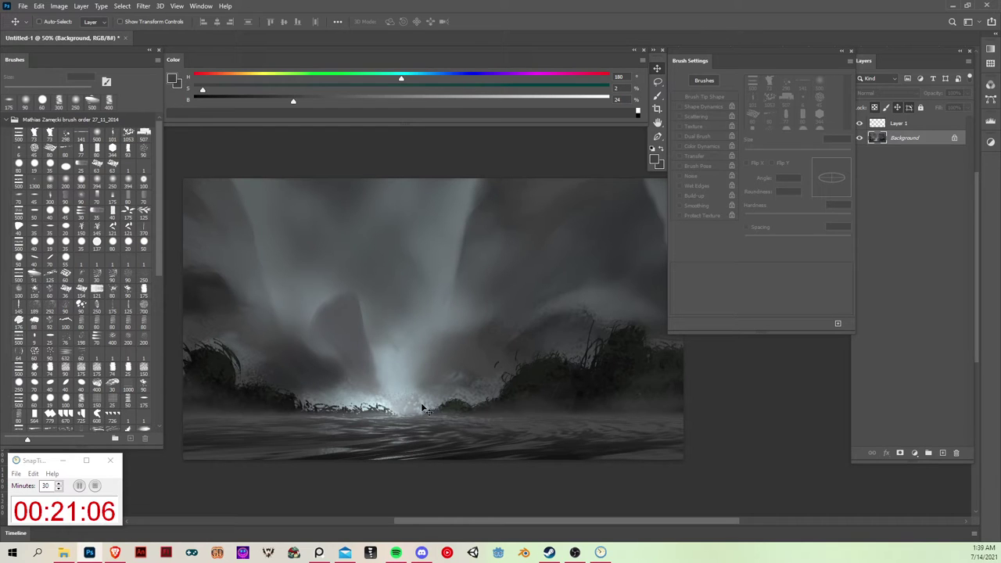
Select the dark ripple tones of the foreground with a non-contiguous Magic Wand at tolerance 12, resampling different tones.
key("w")
left_click(398, 403)
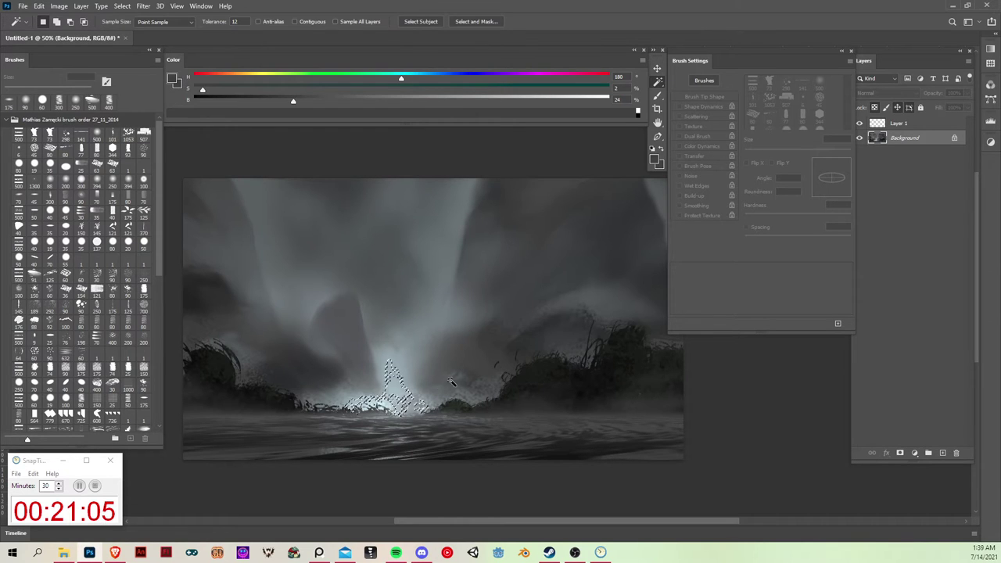
left_click(410, 418)
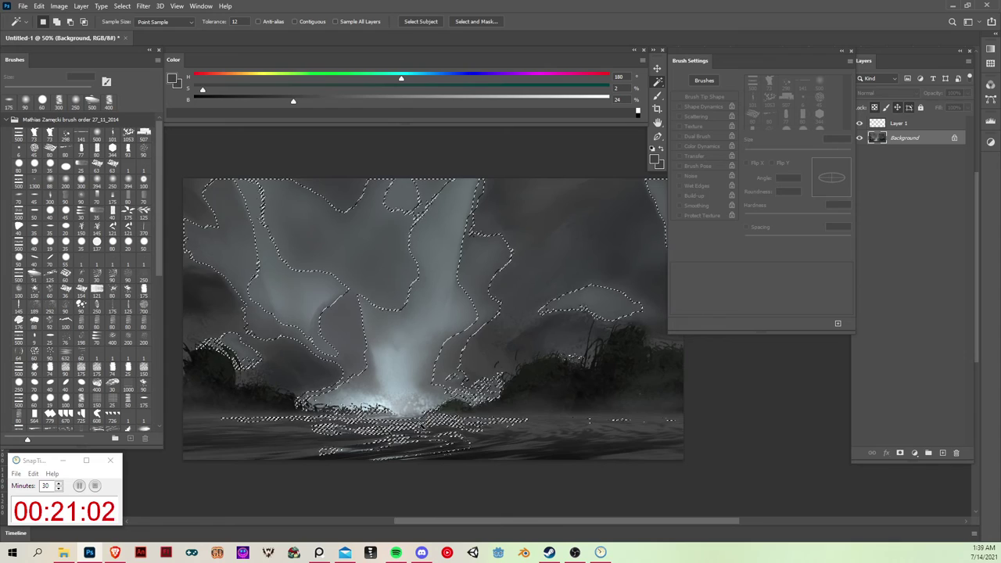
left_click(411, 453)
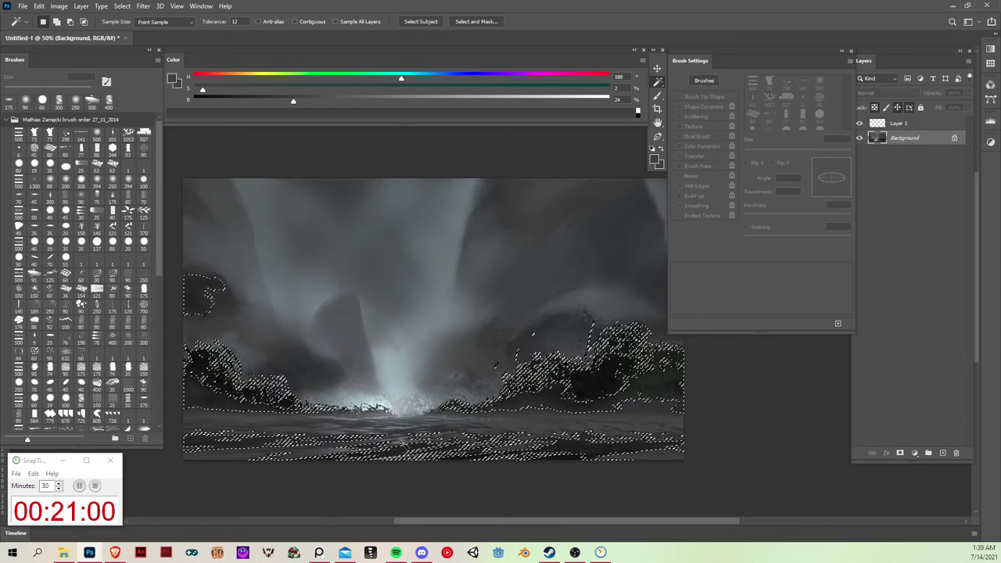
left_click(422, 449)
key("g")
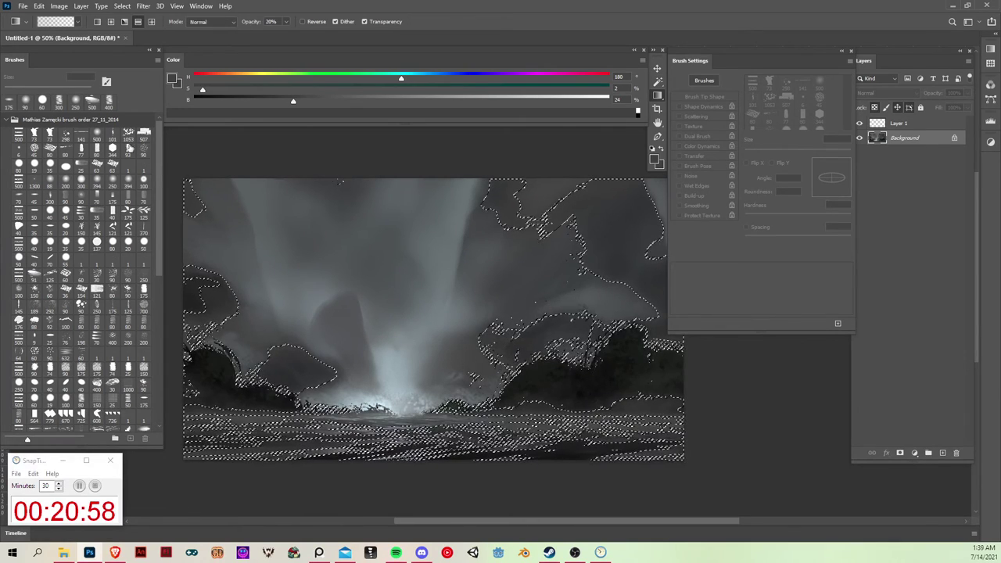
Sample the glow's pale blue (H 200, S 13, B 83), paint its Color Dodge reflection into the selected water ripples, and deselect.
key("b")
left_click(388, 400, "alt")
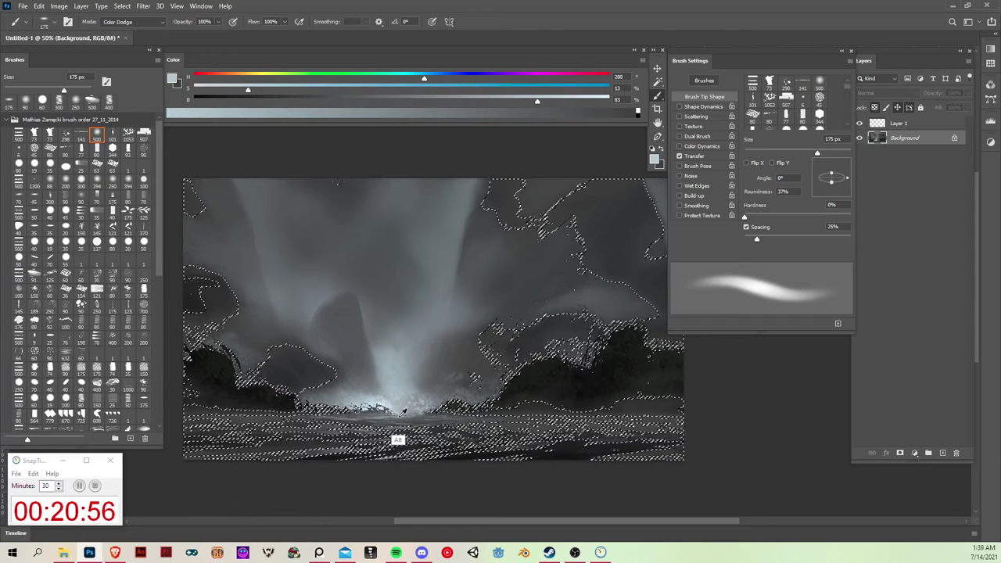
left_click_drag(398, 438, 393, 449)
key("ctrl+z")
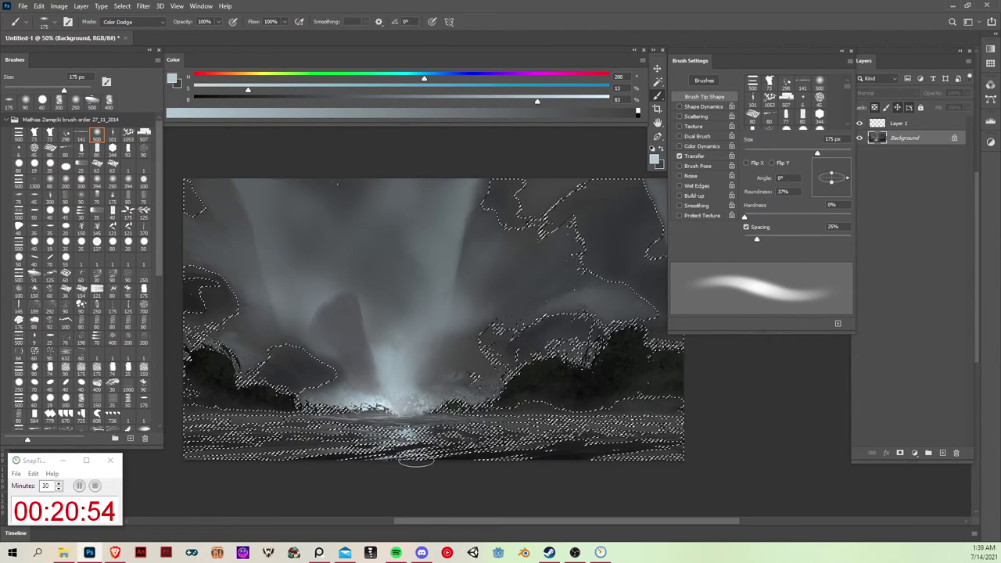
key("ctrl+d")
key("ctrl+shift+d")
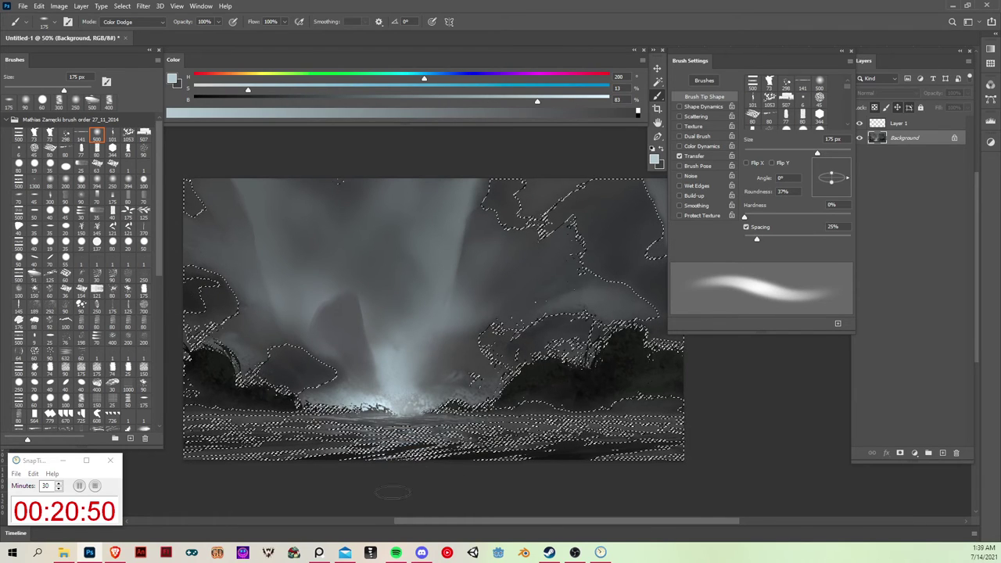
key("ctrl+d")
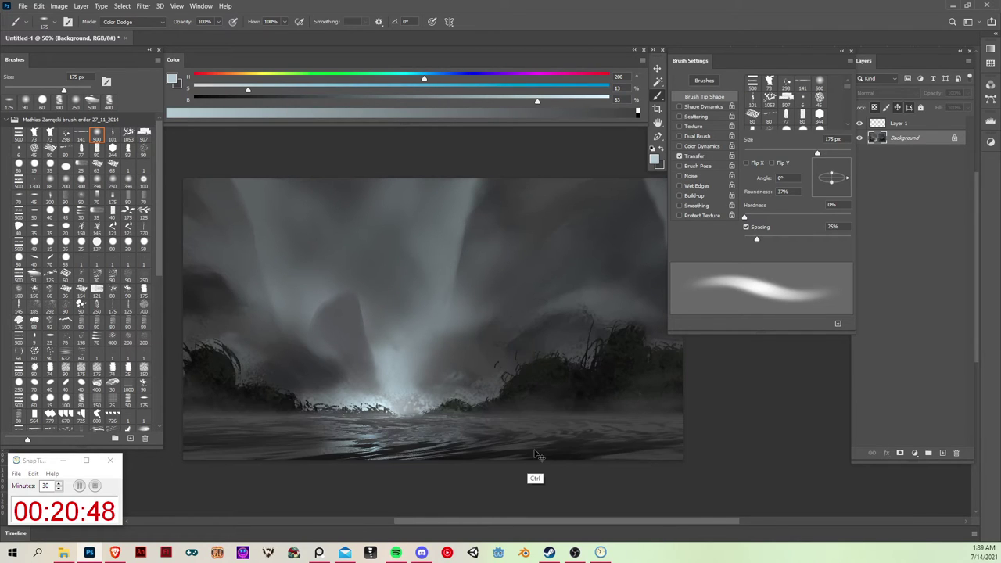
key("ctrl+shift+d")
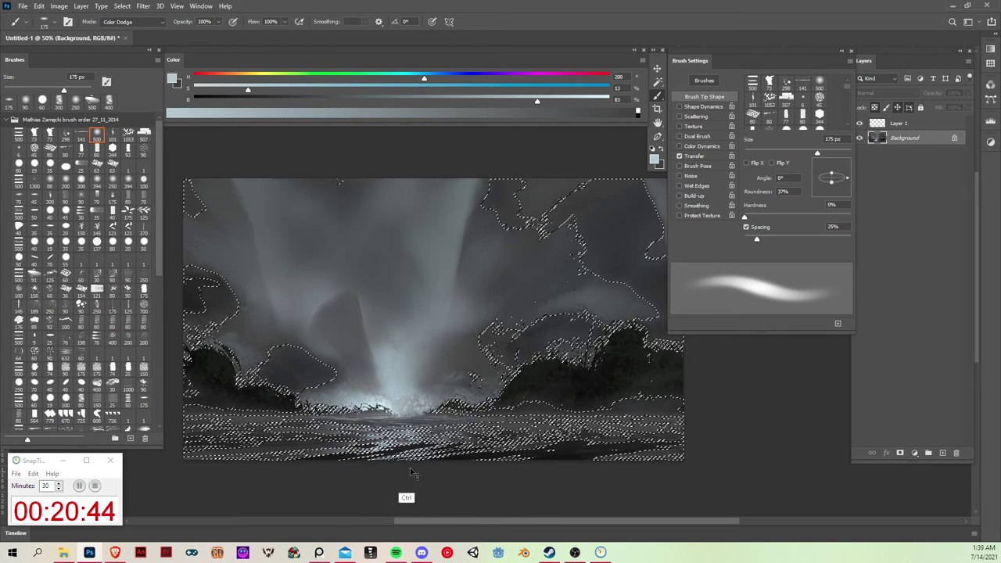
key("ctrl+d")
Select the full-width water strip below the shoreline and widen its near edge in perspective with Bicubic Smoother interpolation.
key("v")
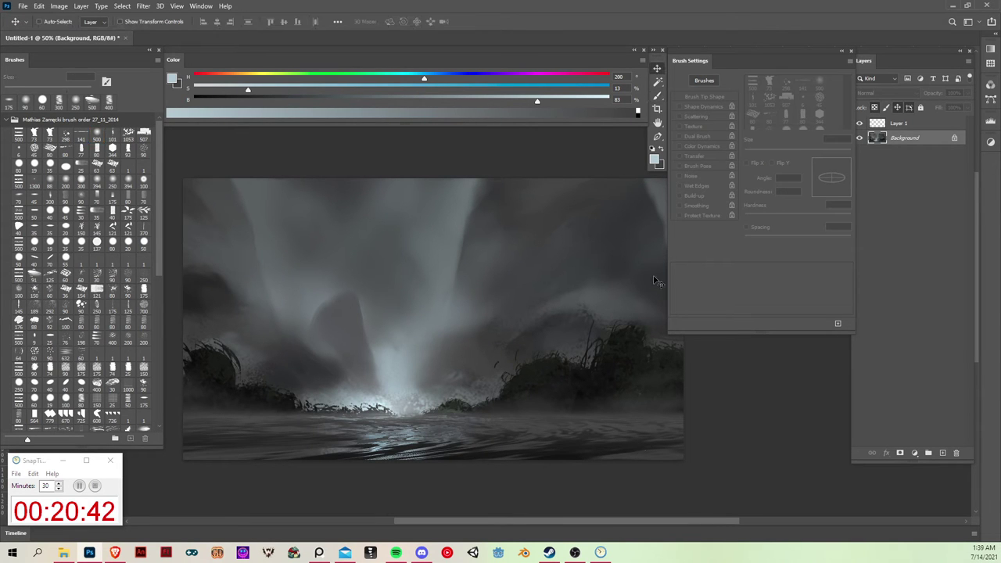
key("m")
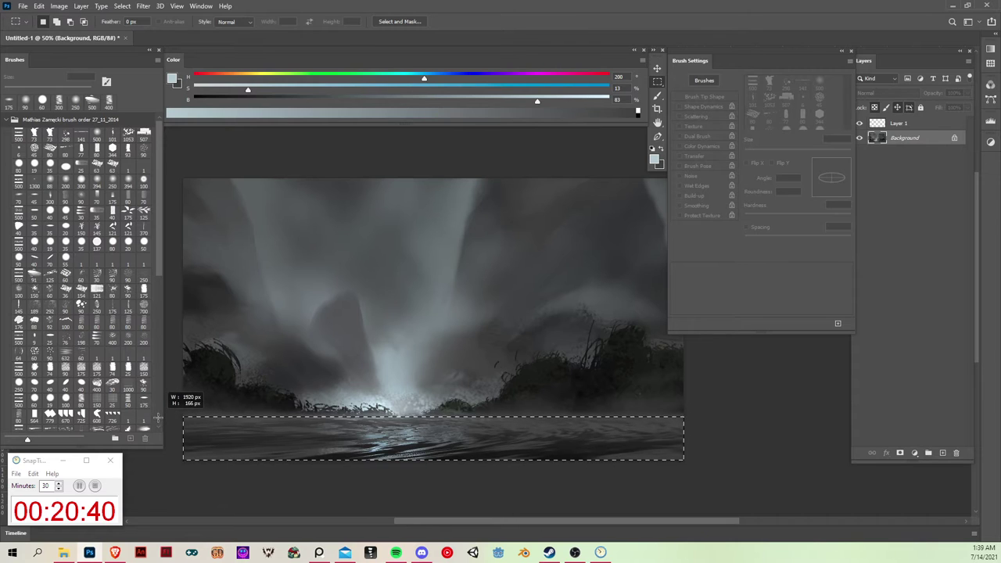
key("ctrl+t")
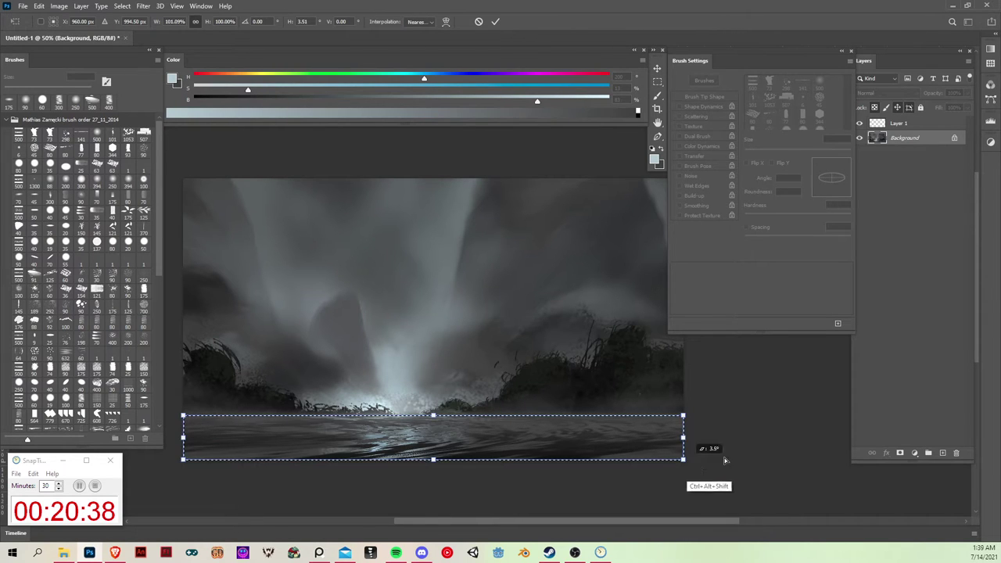
left_click_drag(725, 461, 822, 417)
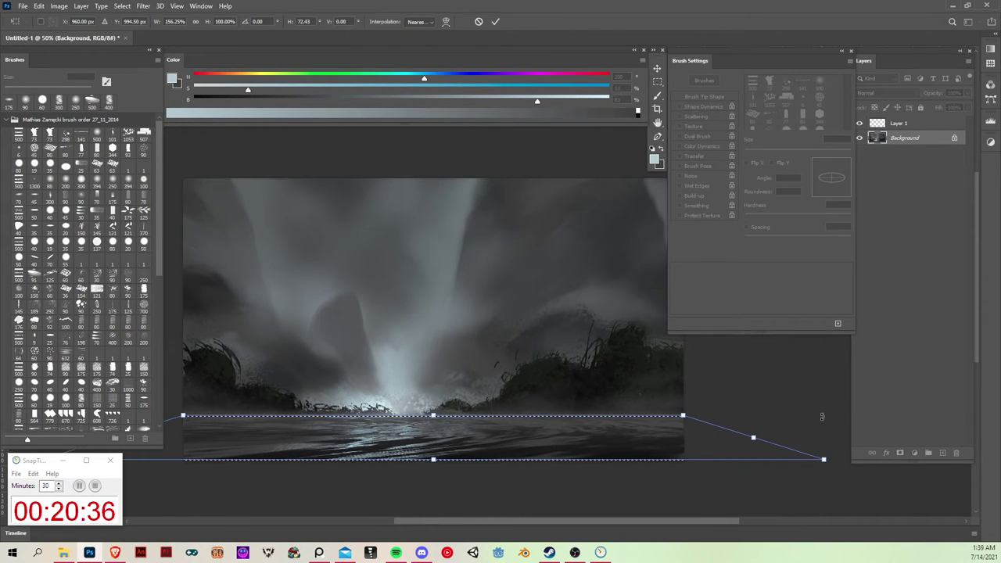
key("Return")
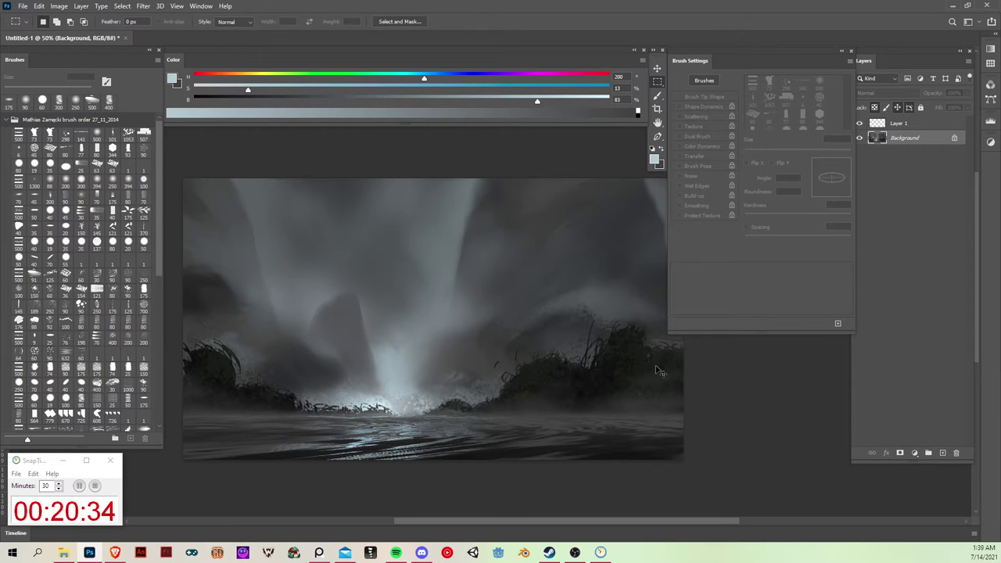
key("ctrl+shift+d")
key("ctrl+t")
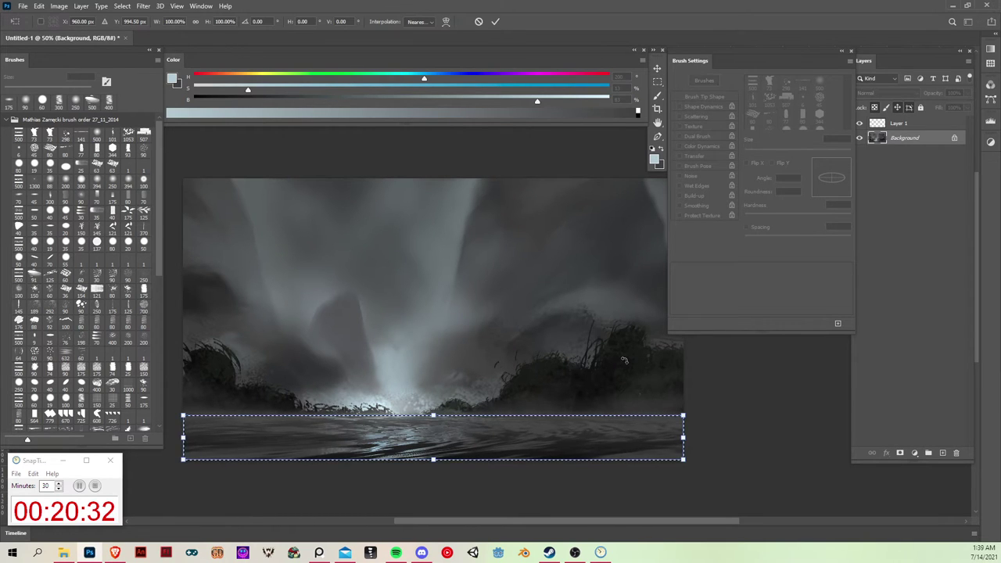
left_click(431, 23)
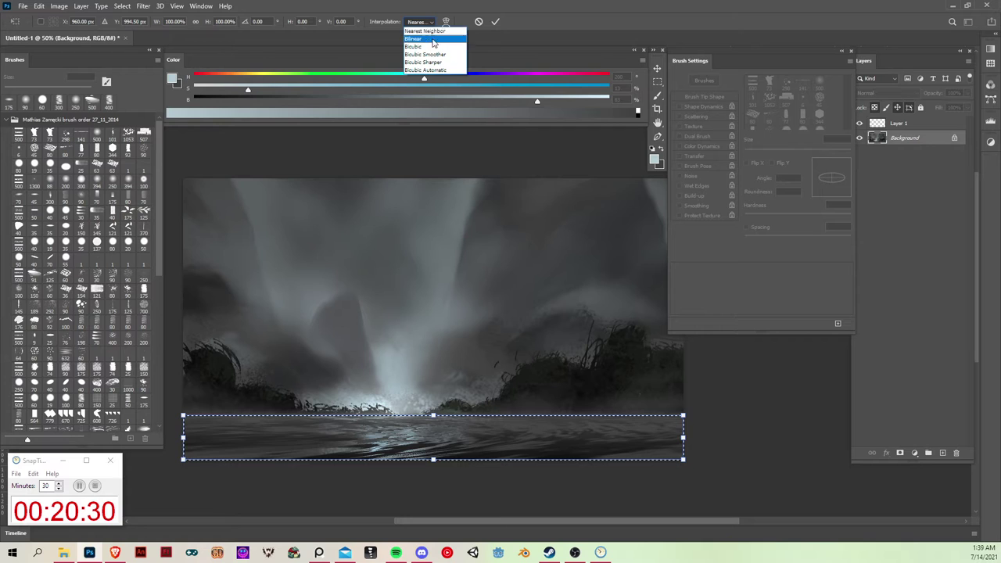
left_click(442, 57)
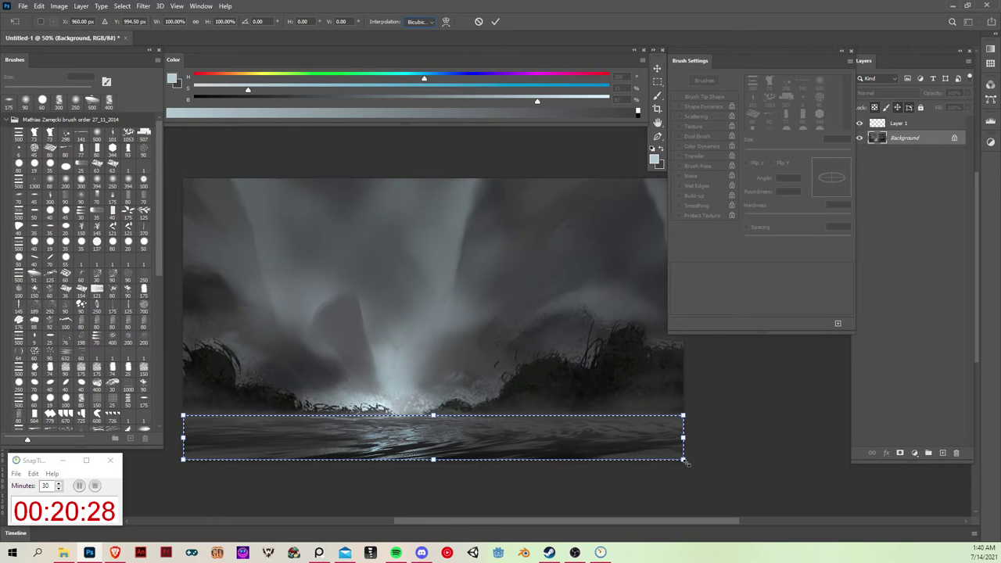
left_click_drag(683, 460, 792, 444)
key("ctrl+z")
key("Escape")
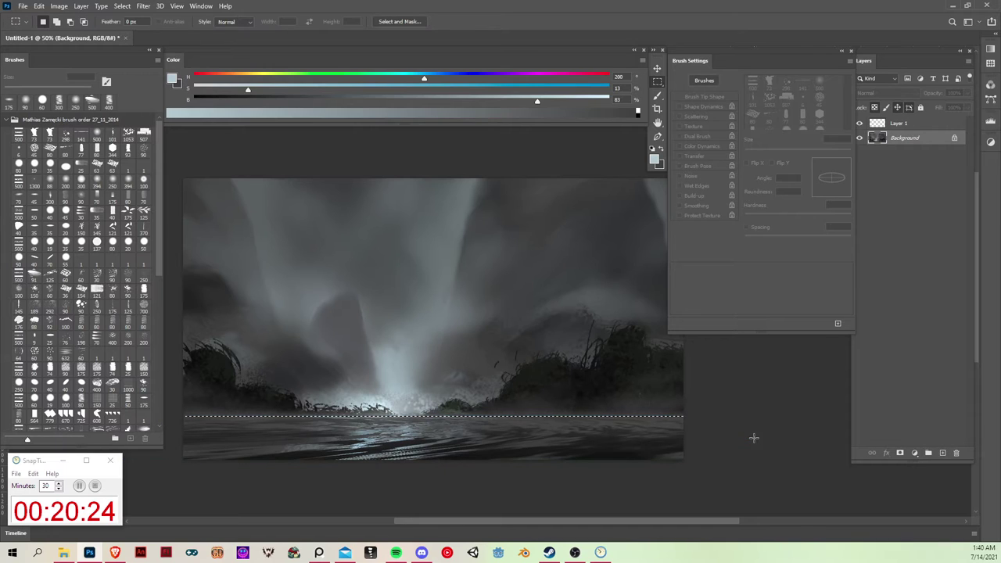
Smudge the stretched water ripples and reflection with the textured brush at 175 px and 100% strength.
key("r")
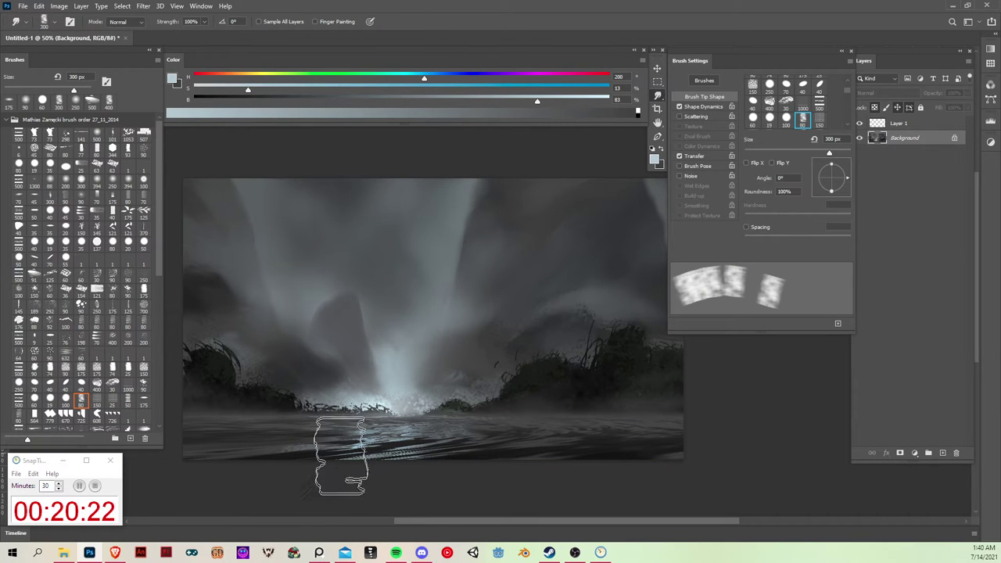
key("bracketleft")
key("bracketleft")
key("bracketleft")
key("bracketleft")
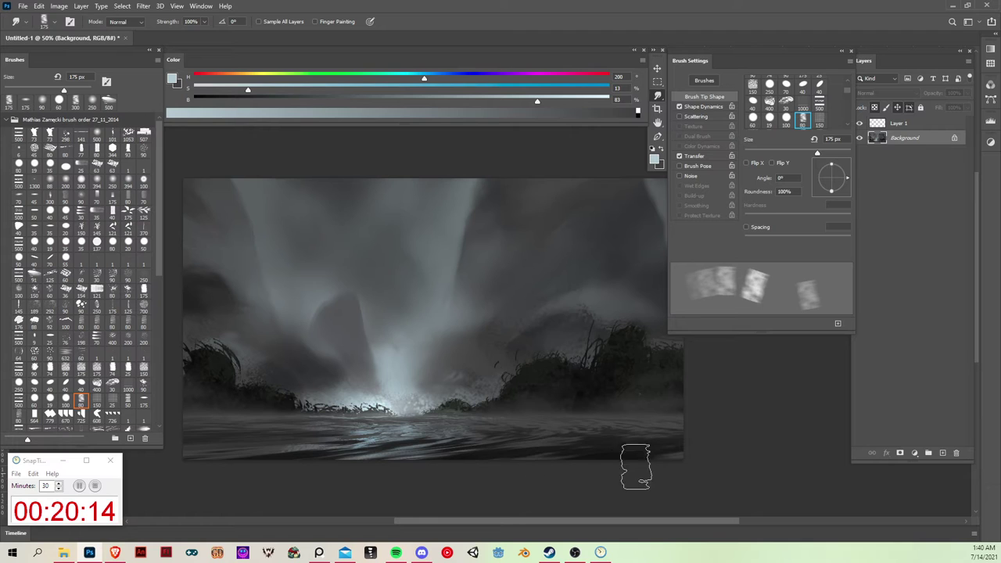
Make Layer 1 active and reset the colours to default black, trying the 19 px round and 73 px textured brushes.
key("b")
left_click_drag(543, 391, 574, 418)
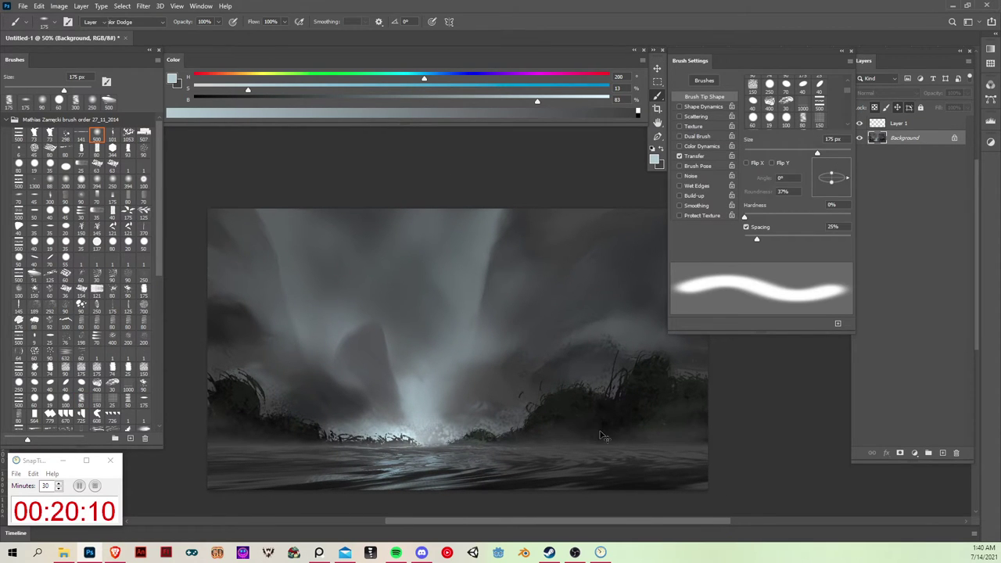
left_click(914, 123)
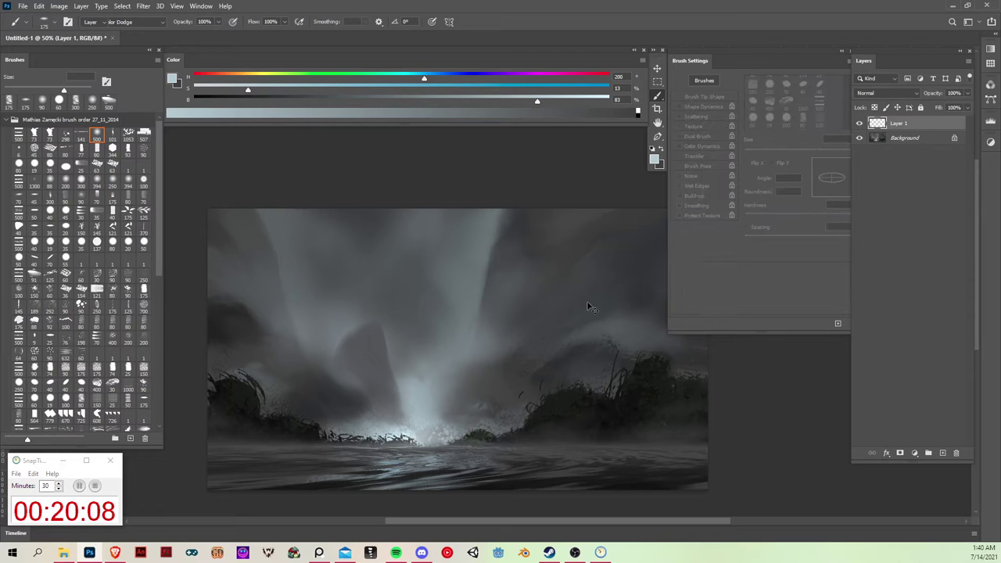
left_click(34, 164)
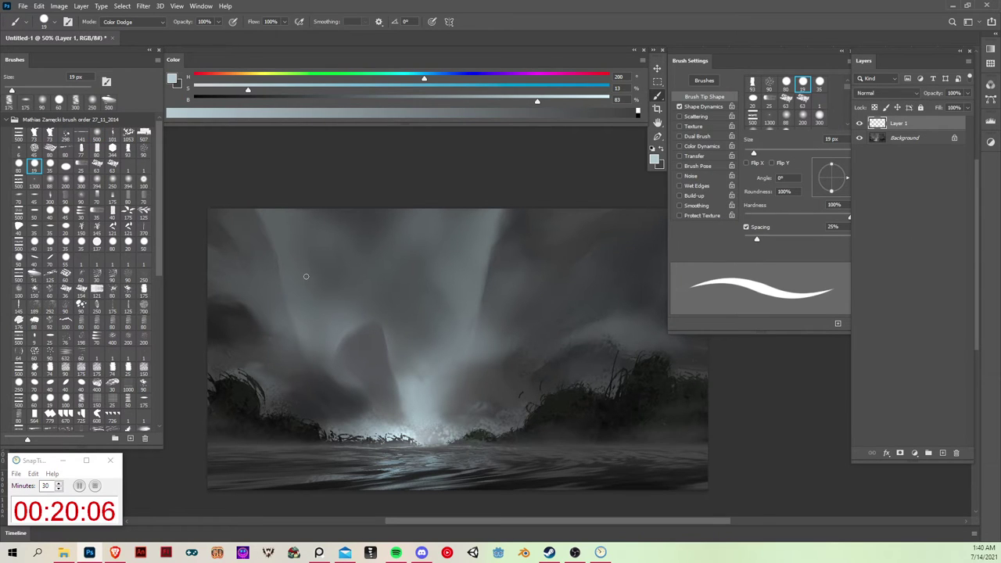
left_click(35, 133)
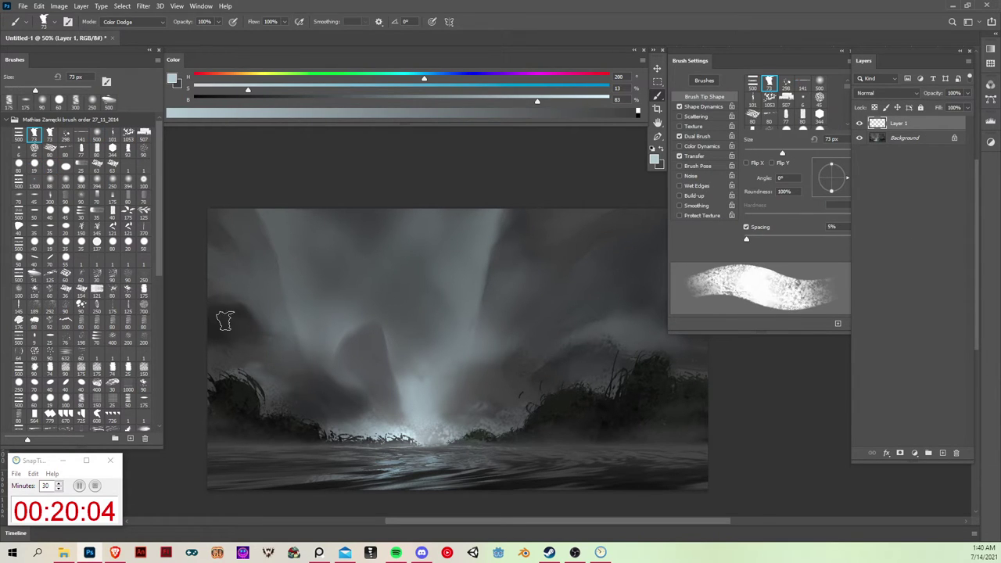
key("d")
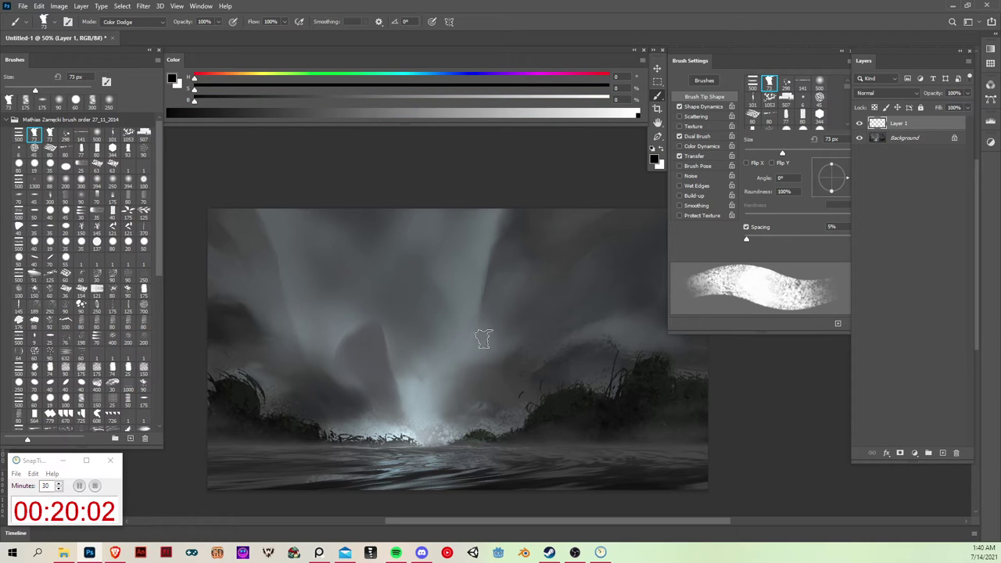
Reduce the textured brush to 25 px.
key("bracketleft")
key("bracketleft")
key("bracketleft")
key("bracketleft")
key("bracketleft")
key("bracketleft")
key("bracketleft")
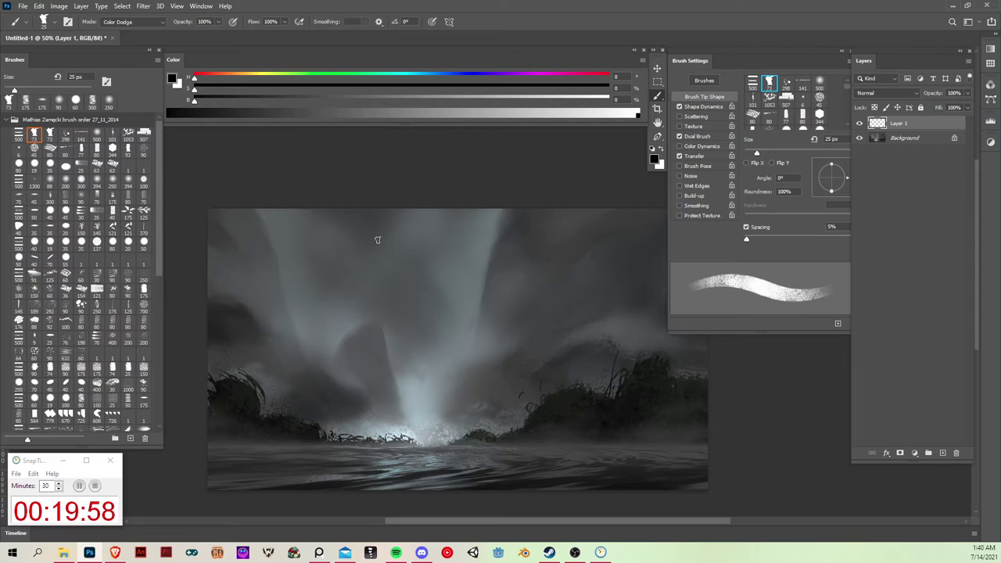
Choose the 35 px textured round brush, enlarge it to 50 px, and paint a figure's black head above the central glow.
left_click(50, 167)
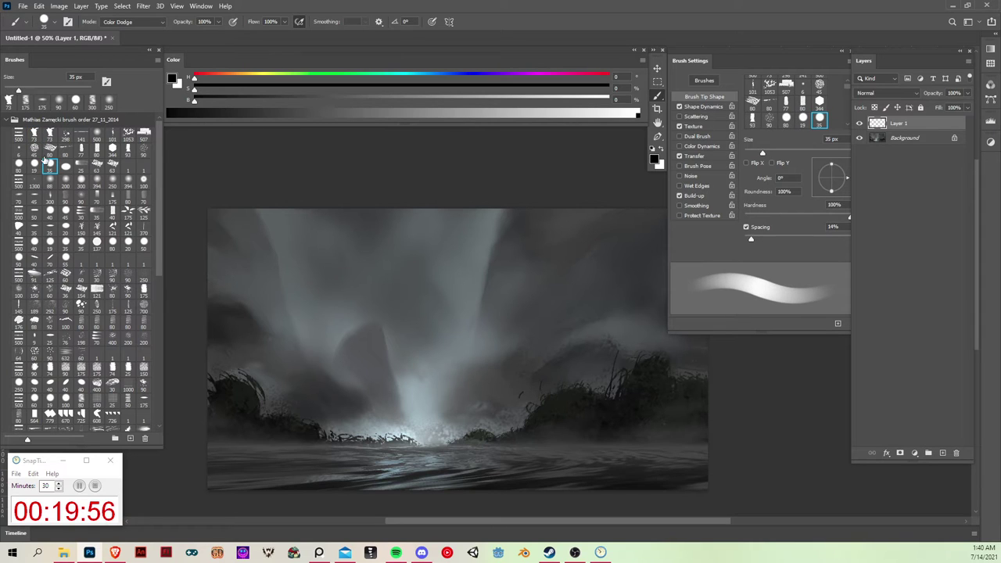
left_click(434, 337)
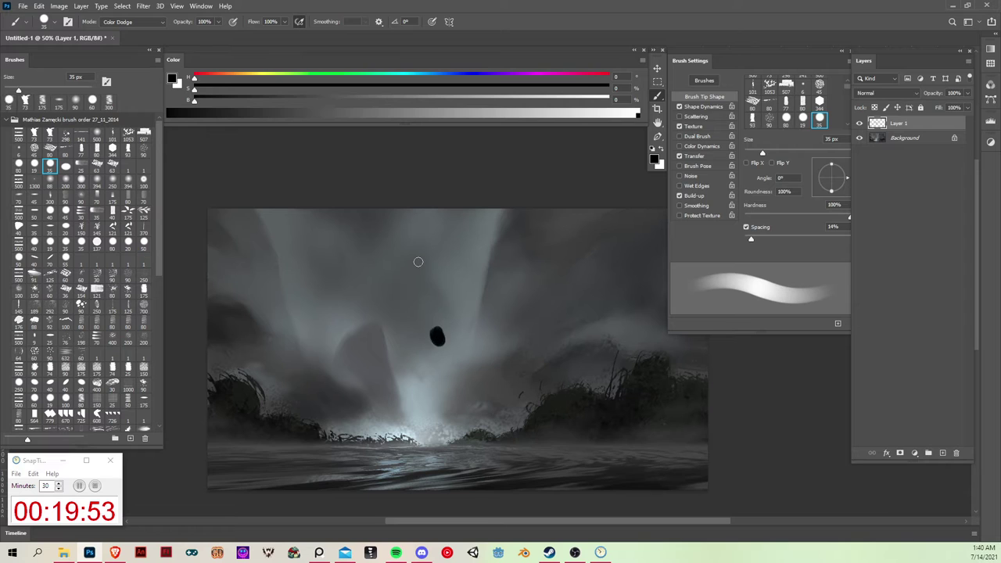
left_click(35, 165)
left_click(50, 166)
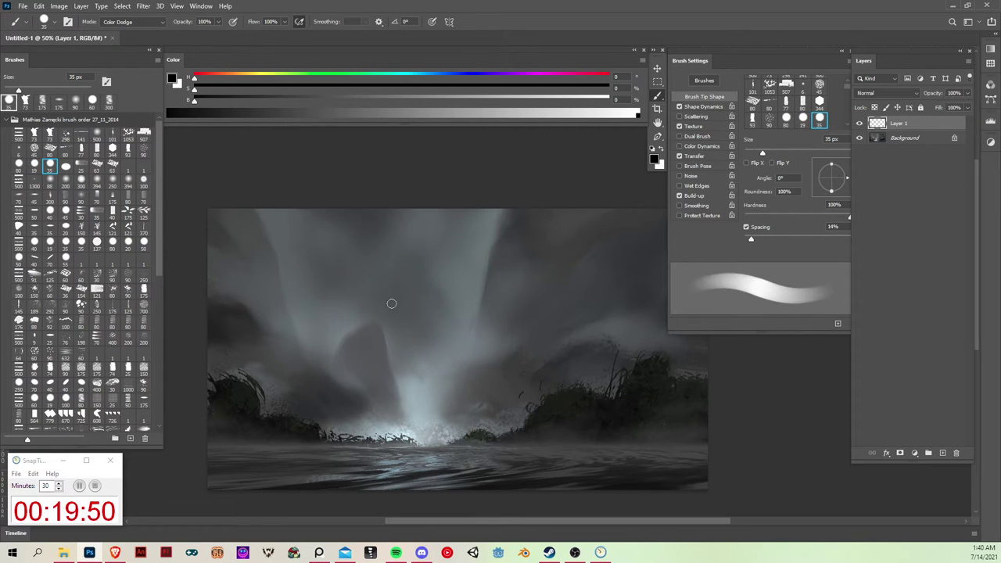
key("bracketright")
key("bracketright")
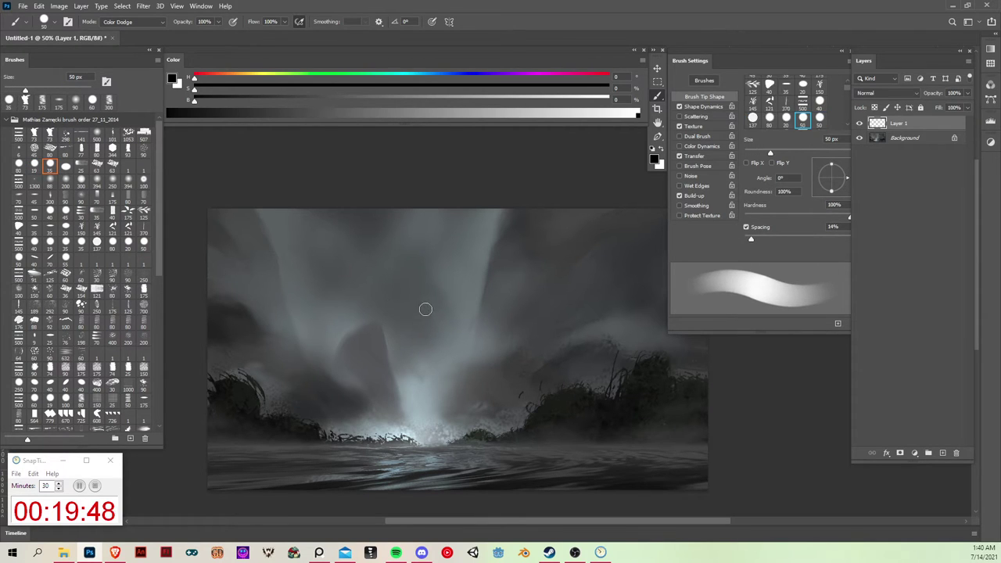
mouse_move(421, 307)
left_mouse_down()
mouse_move(432, 299)
mouse_move(433, 315)
left_mouse_up()
Block in the black figure's torso, arms, legs and wide tilted hat in front of the glow with the brush at 40 px.
key("bracketleft")
key("bracketleft")
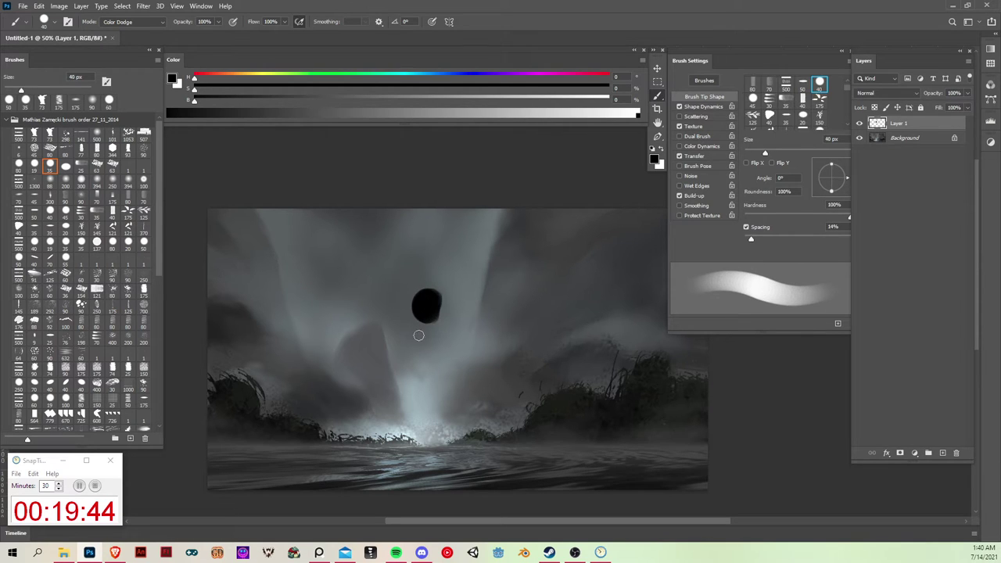
mouse_move(429, 325)
left_mouse_down()
mouse_move(415, 346)
mouse_move(437, 339)
mouse_move(435, 313)
mouse_move(434, 346)
mouse_move(441, 315)
mouse_move(413, 369)
mouse_move(426, 343)
mouse_move(437, 373)
mouse_move(446, 342)
mouse_move(452, 359)
mouse_move(448, 384)
mouse_move(436, 360)
mouse_move(422, 387)
mouse_move(449, 384)
mouse_move(441, 359)
left_mouse_up()
key("bracketright")
key("bracketright")
key("bracketright")
key("bracketleft")
mouse_move(438, 394)
left_mouse_down()
mouse_move(418, 411)
mouse_move(438, 438)
mouse_move(446, 402)
mouse_move(434, 430)
left_mouse_up()
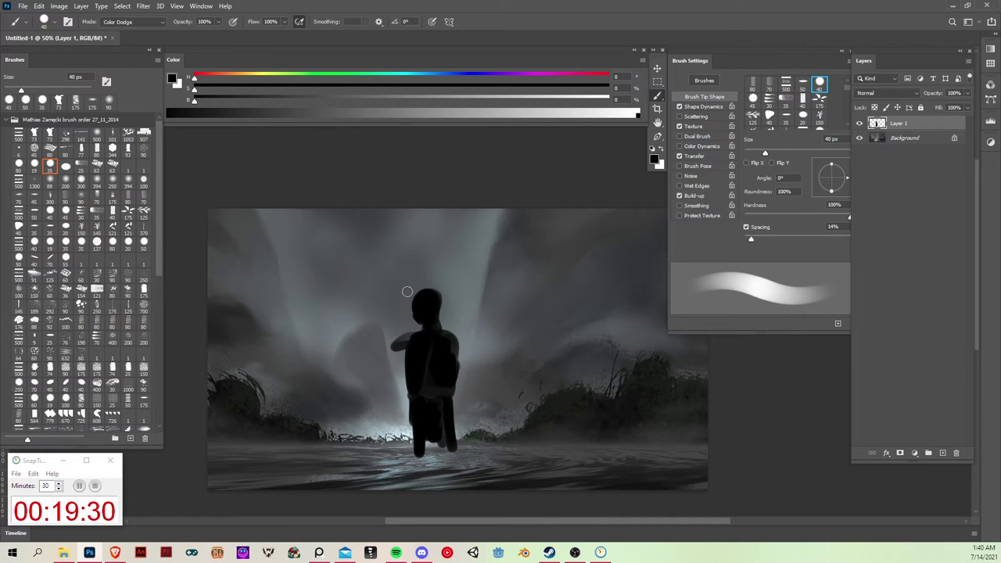
mouse_move(438, 305)
left_mouse_down()
mouse_move(422, 284)
mouse_move(453, 318)
left_mouse_up()
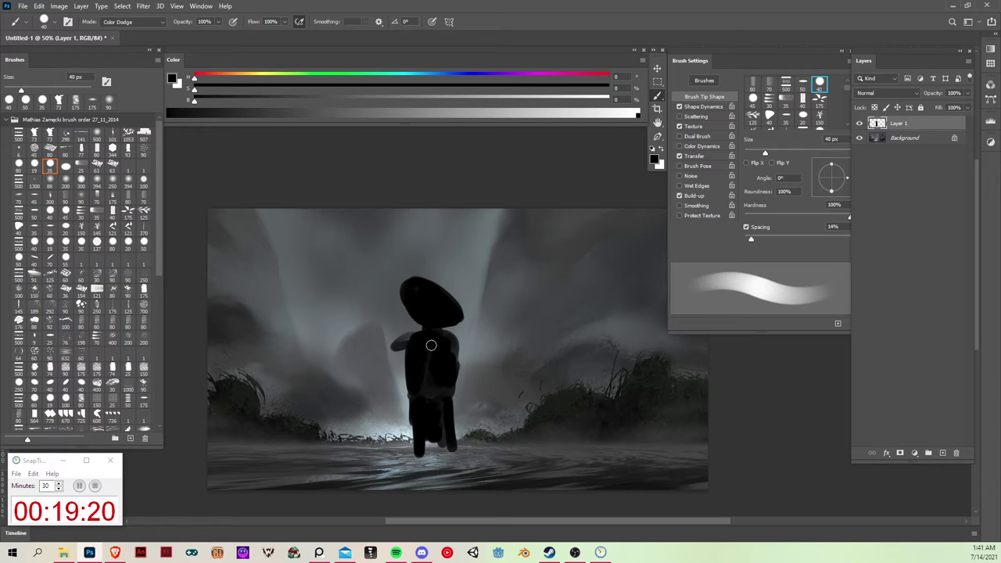
Reduce the paint brush to 20 px and trim the figure's outstretched arm to a thin point with the 35 px textured round eraser.
key("bracketleft")
key("bracketleft")
key("bracketleft")
key("bracketleft")
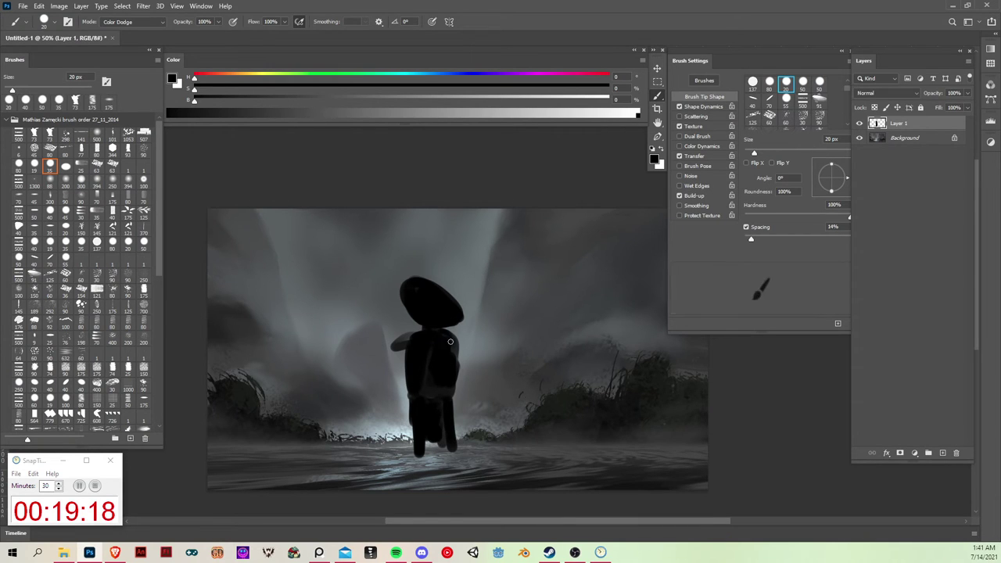
key("e")
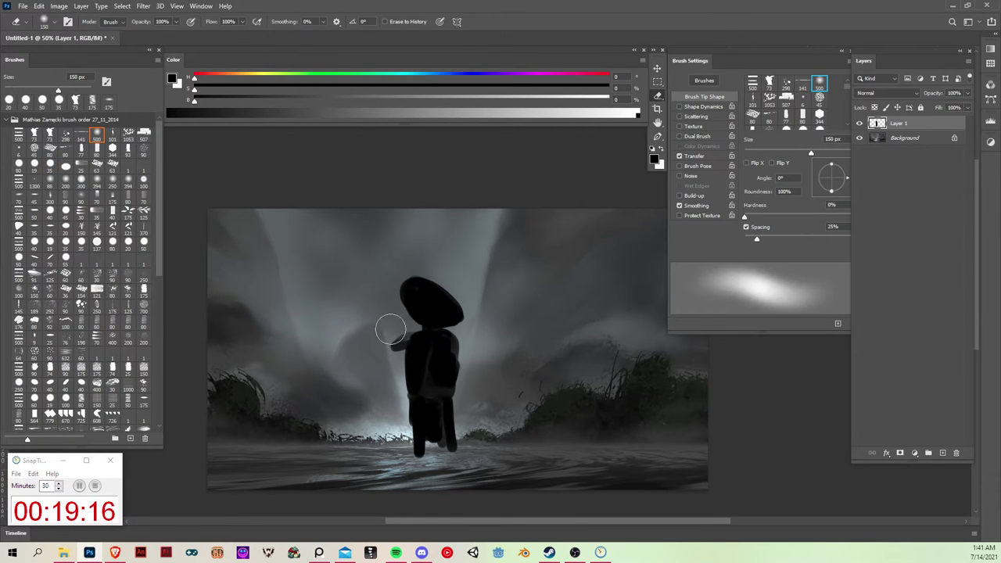
left_click(49, 166)
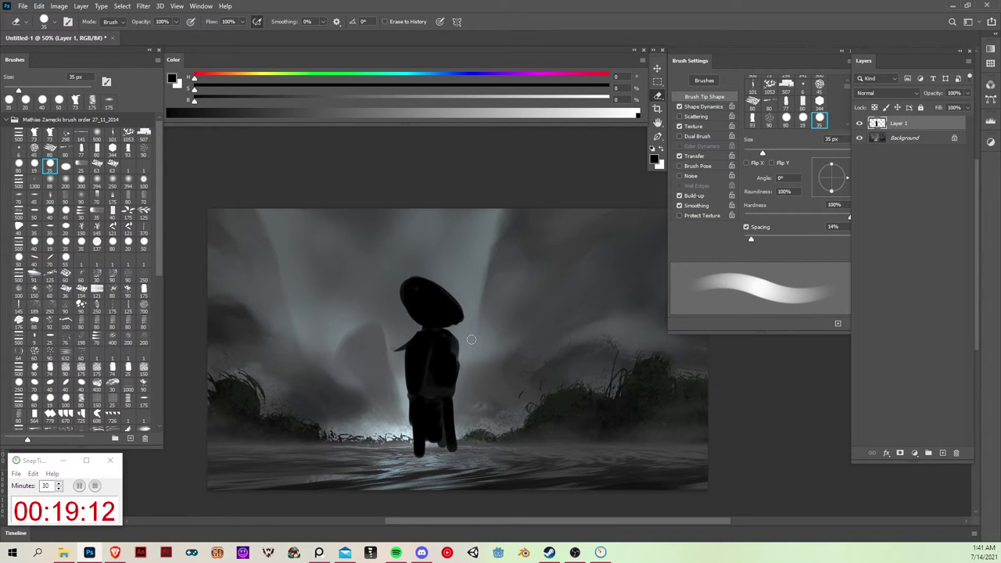
Fill the gaps in the torso and paint a bent forearm with a raised hand on the figure's right side at 20 px.
key("b")
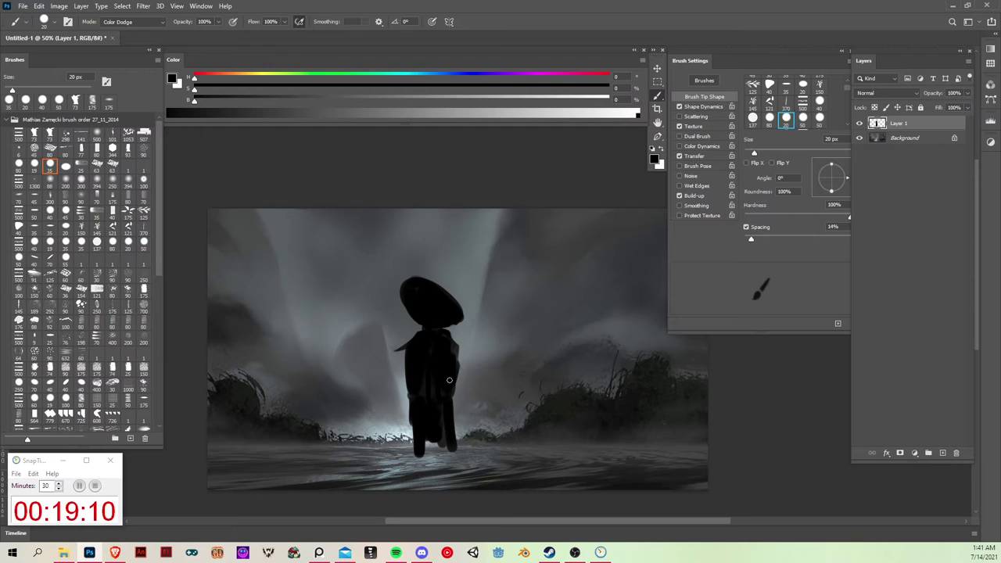
left_click_drag(458, 345, 464, 366)
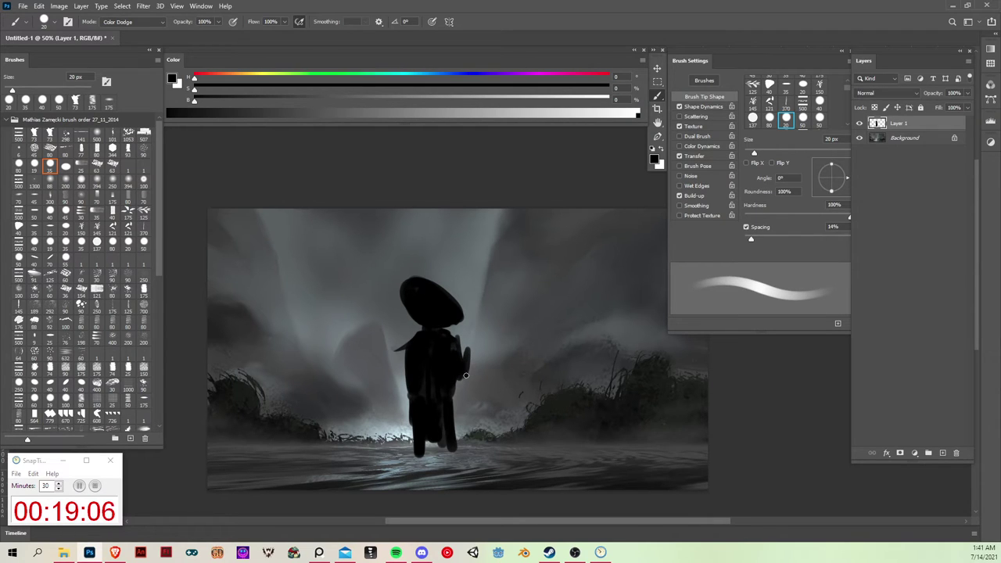
left_click_drag(467, 354, 466, 376)
mouse_move(472, 349)
left_mouse_down()
mouse_move(465, 379)
mouse_move(464, 343)
left_mouse_up()
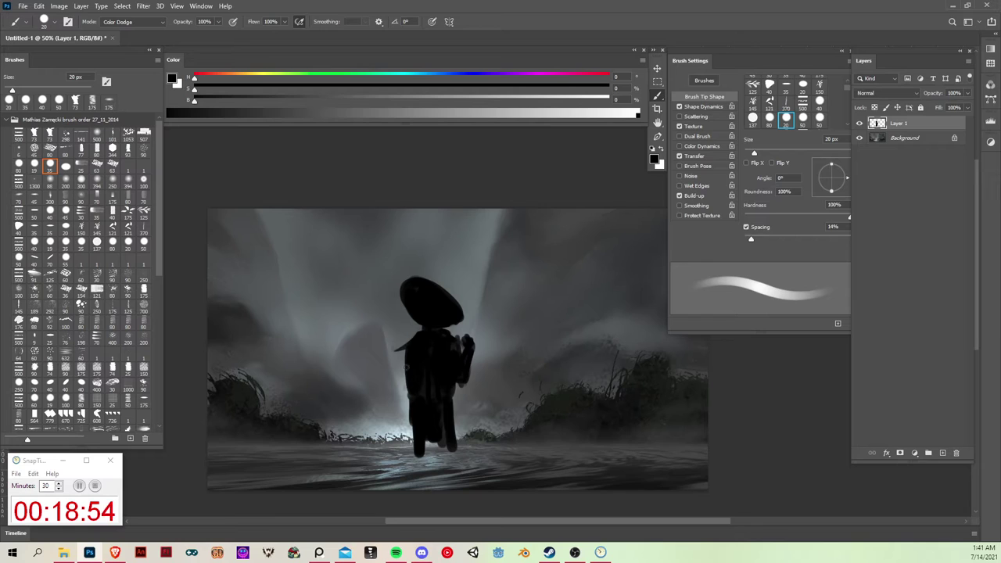
Paint the figure's lowered hand at 20 px and carve the rounded hat into an angular, pointed shape with the 35 px eraser.
left_click_drag(398, 395, 405, 391)
key("e")
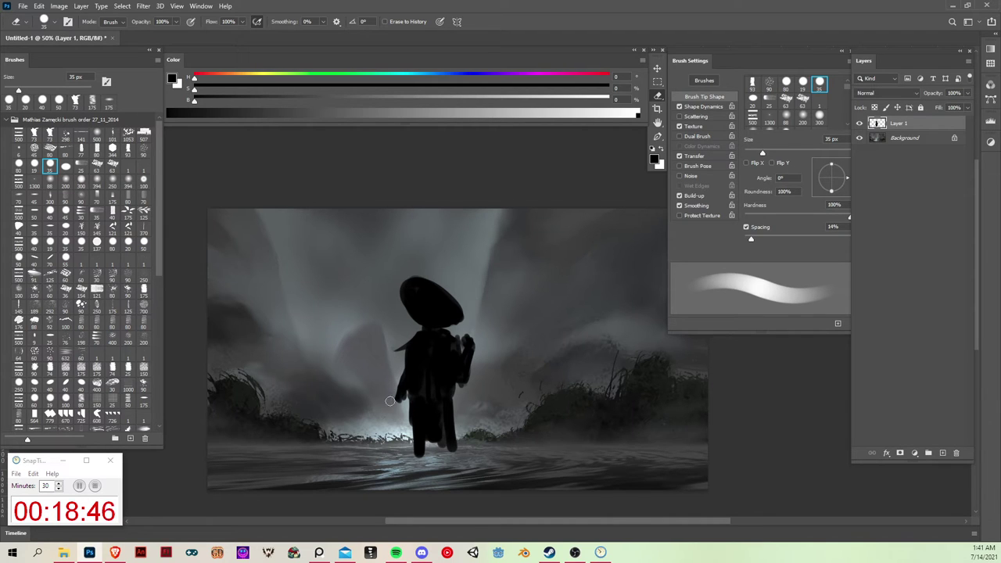
key("ctrl")
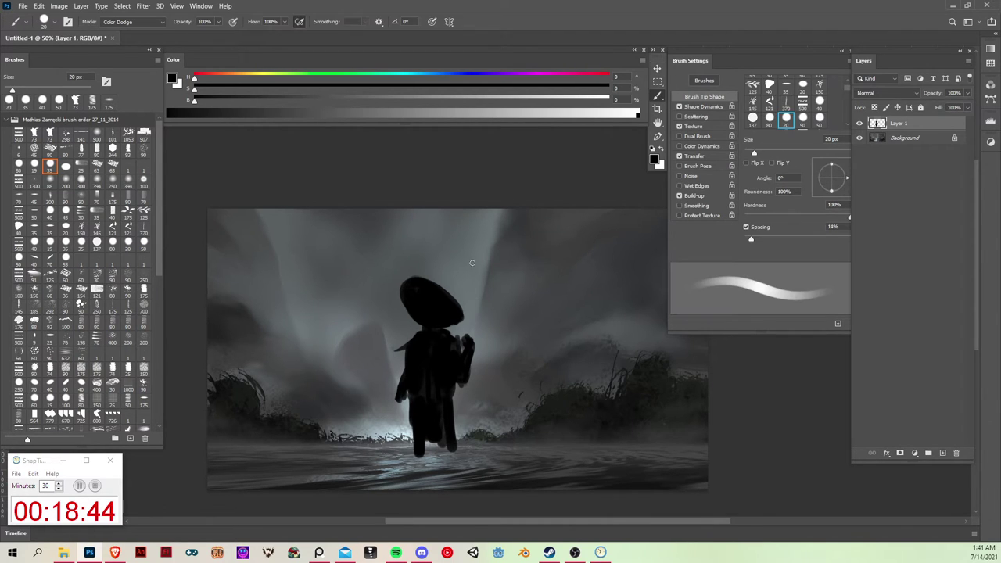
key("ctrl")
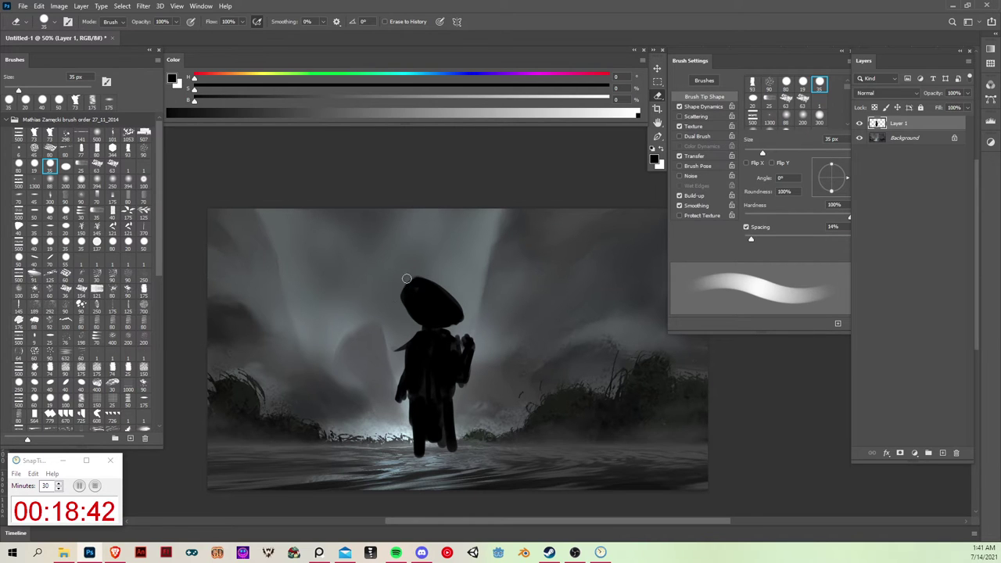
mouse_move(420, 280)
left_mouse_down()
mouse_move(467, 295)
mouse_move(422, 274)
mouse_move(478, 316)
left_mouse_up()
mouse_move(396, 308)
left_mouse_down()
mouse_move(418, 323)
mouse_move(397, 288)
left_mouse_up()
left_click_drag(448, 294, 474, 312)
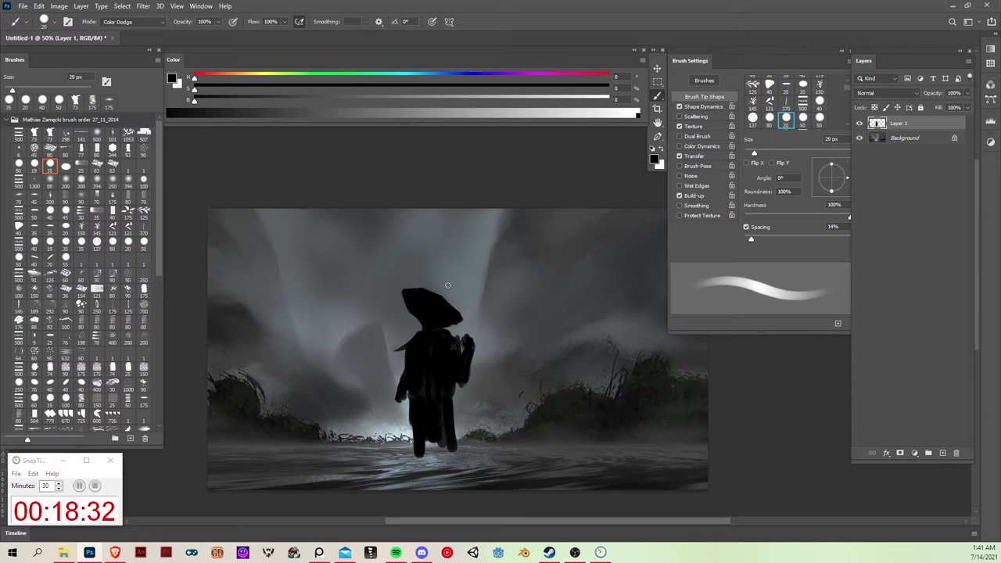
Rotate the figure slightly clockwise, scale it down to roughly 60%, and place it on the water in front of the glow.
key("ctrl+t")
left_click_drag(487, 275, 506, 260)
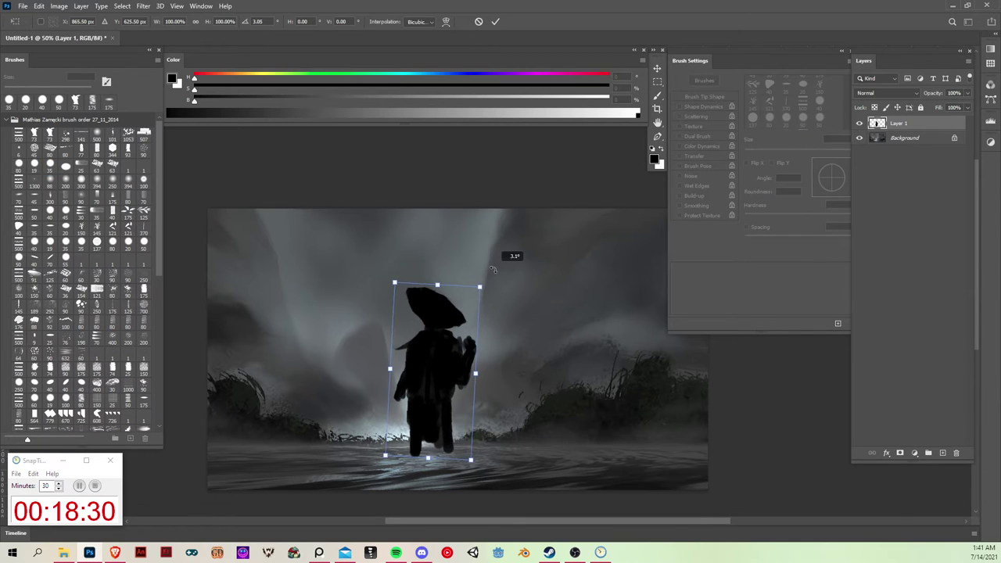
key("Return")
left_click_drag(440, 402, 421, 417)
key("ctrl+t")
left_click_drag(464, 297, 436, 361)
left_click_drag(419, 429, 421, 421)
key("Return")
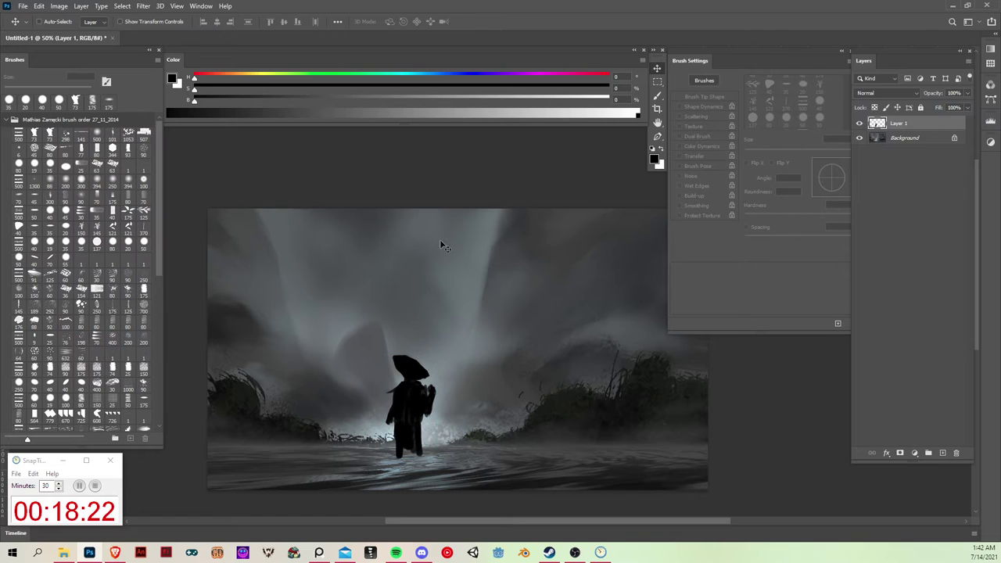
left_click_drag(499, 396, 502, 361)
key("ctrl+plus")
left_click_drag(532, 403, 577, 318)
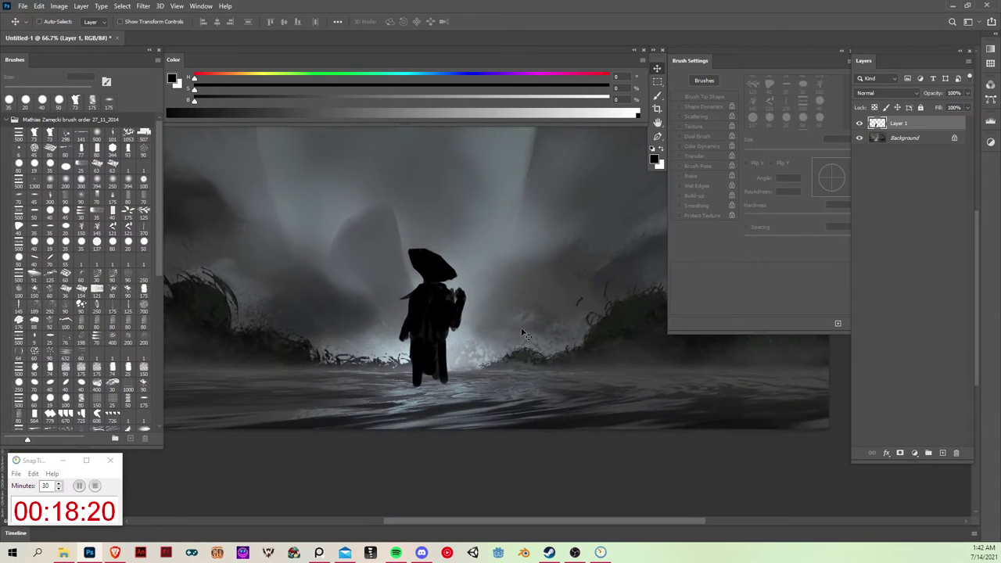
left_click_drag(429, 341, 437, 338)
Extend the figure's legs into the water with the 20 px brush and refine its lowered hand at 10 px.
key("b")
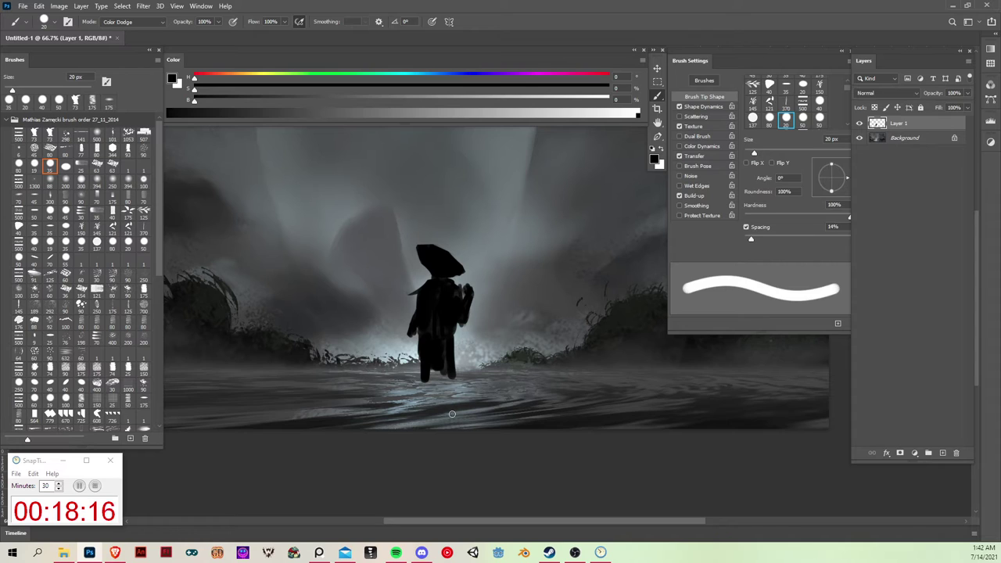
mouse_move(425, 375)
left_mouse_down()
mouse_move(425, 389)
mouse_move(449, 383)
left_mouse_up()
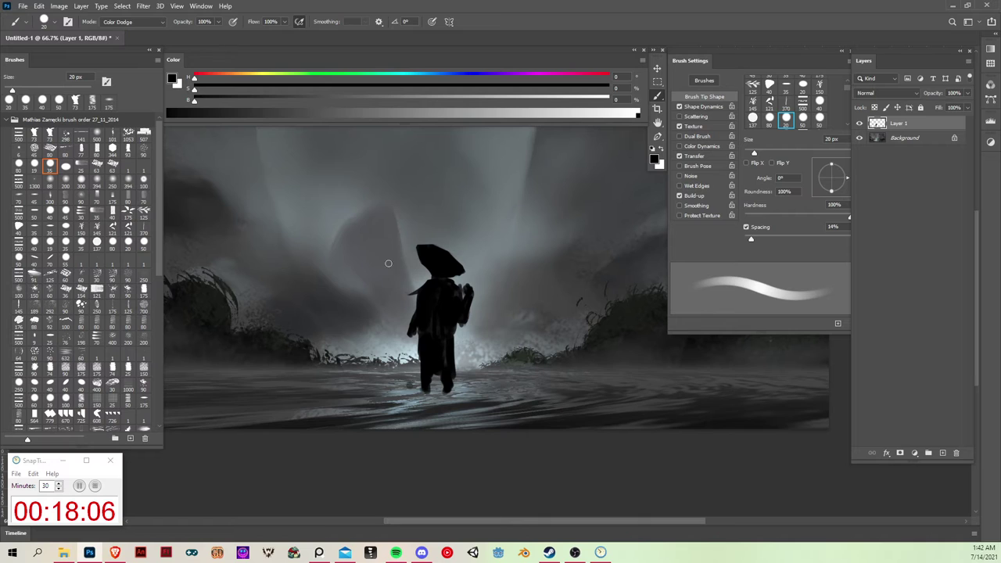
key("bracketleft")
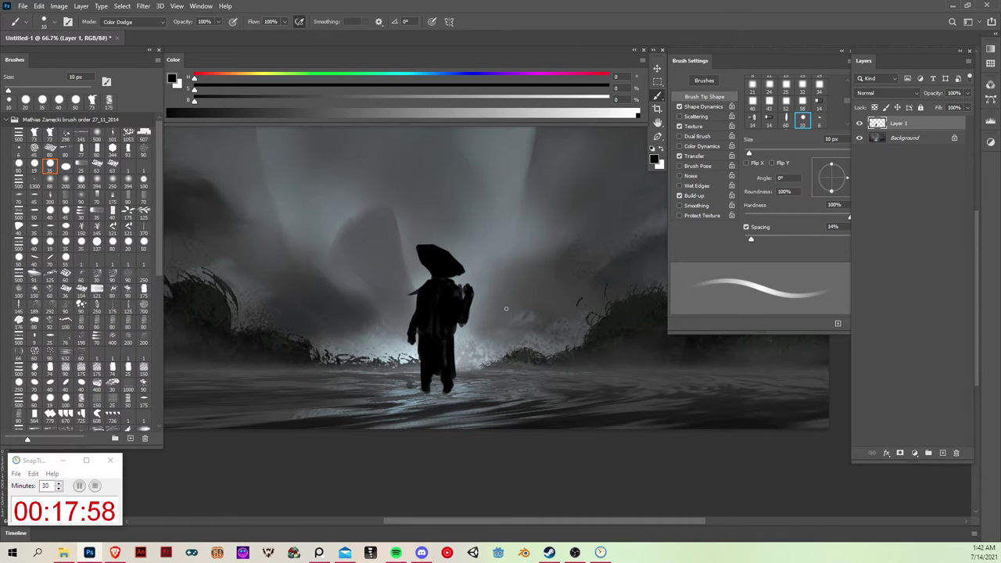
Paint a long, thin black pole slanting across the figure's shoulders with the 19 px hard round brush.
key("r")
mouse_move(600, 313)
left_mouse_down()
mouse_move(599, 269)
mouse_move(552, 223)
left_mouse_up()
key("b")
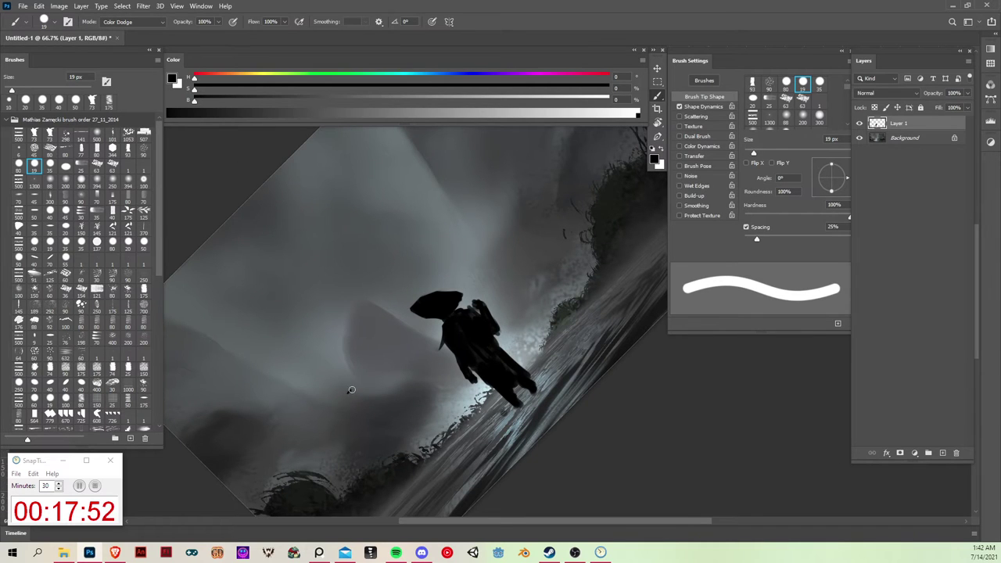
left_click_drag(356, 385, 350, 421)
key("ctrl+z")
left_click_drag(358, 384, 538, 267)
key("r")
mouse_move(615, 412)
left_mouse_down()
mouse_move(476, 434)
mouse_move(485, 438)
left_mouse_up()
left_click_drag(550, 336, 580, 378)
key("b")
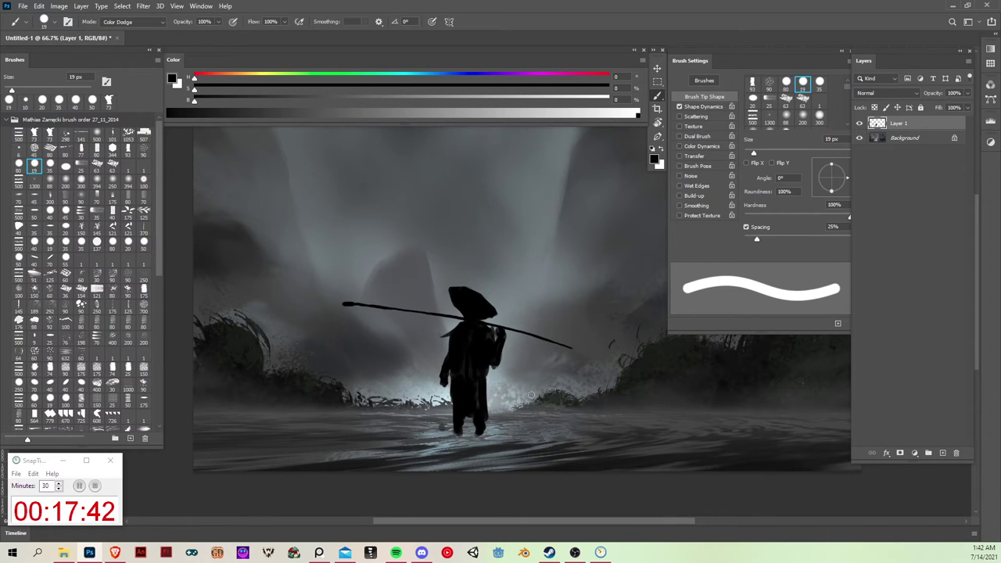
Add a new layer beneath the figure's layer and paint a long, curved black boat hull under the feet at 45 px.
left_click_drag(524, 382, 527, 337)
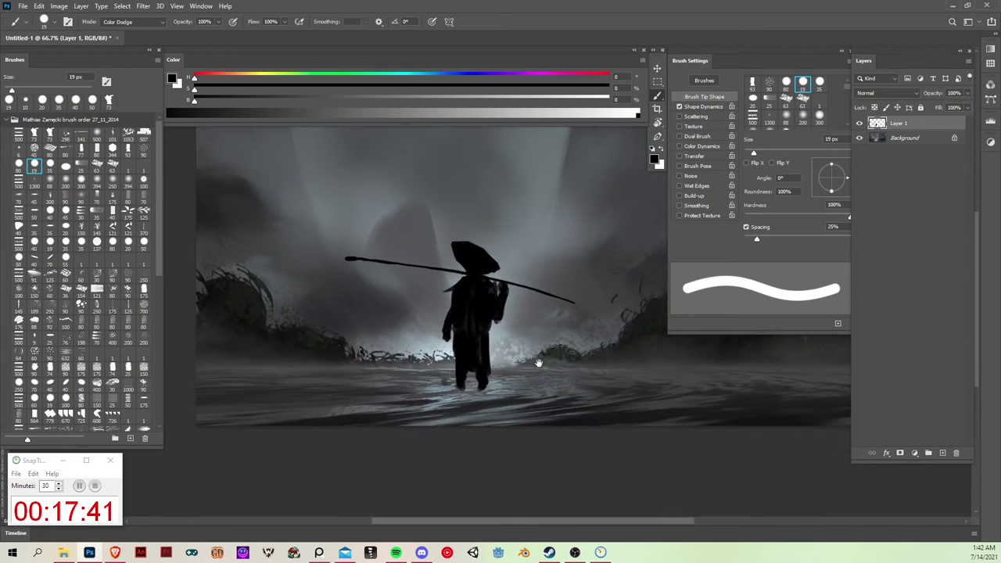
left_click(921, 141)
left_click(943, 453)
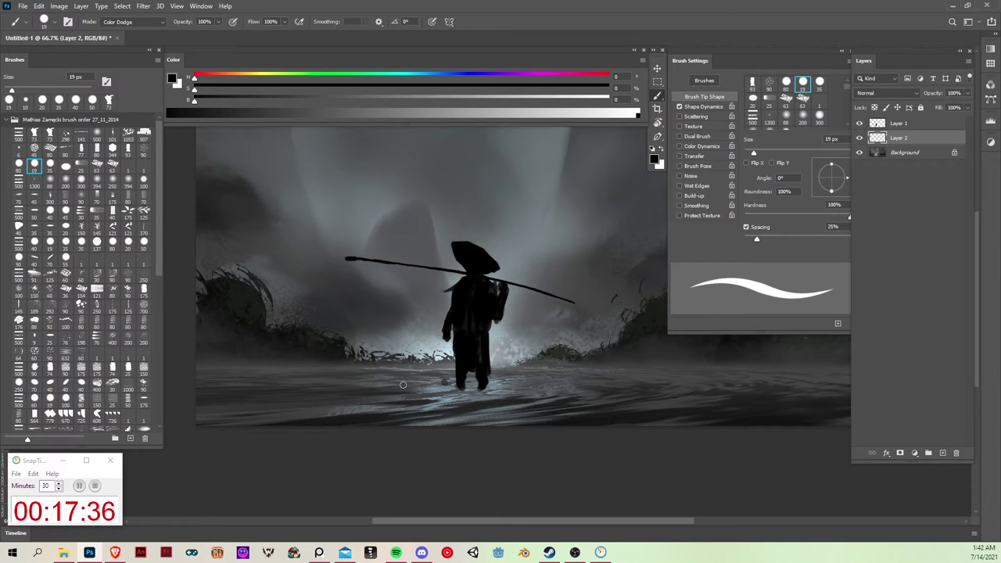
key("r")
mouse_move(643, 377)
left_mouse_down()
mouse_move(677, 335)
mouse_move(674, 324)
mouse_move(637, 315)
left_mouse_up()
key("b")
key("bracketright")
key("bracketright")
key("bracketright")
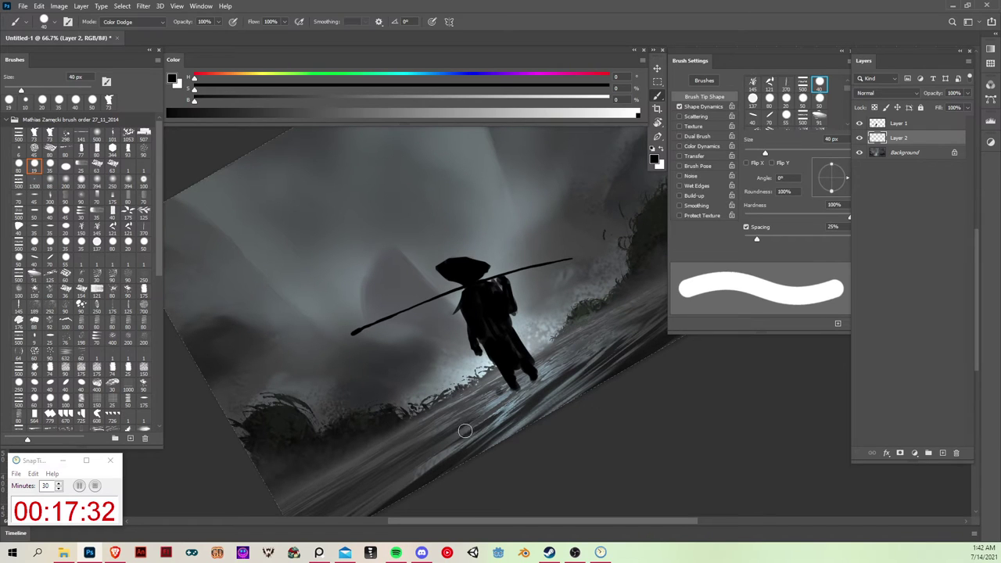
mouse_move(435, 442)
left_mouse_down()
mouse_move(521, 388)
mouse_move(597, 319)
mouse_move(525, 383)
left_mouse_up()
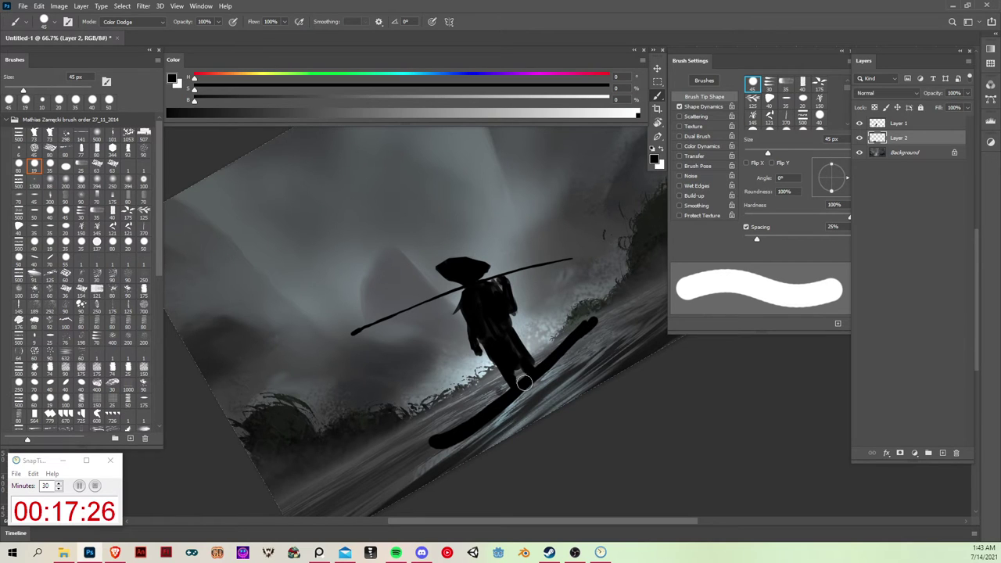
mouse_move(485, 413)
left_mouse_down()
mouse_move(575, 326)
mouse_move(476, 416)
left_mouse_up()
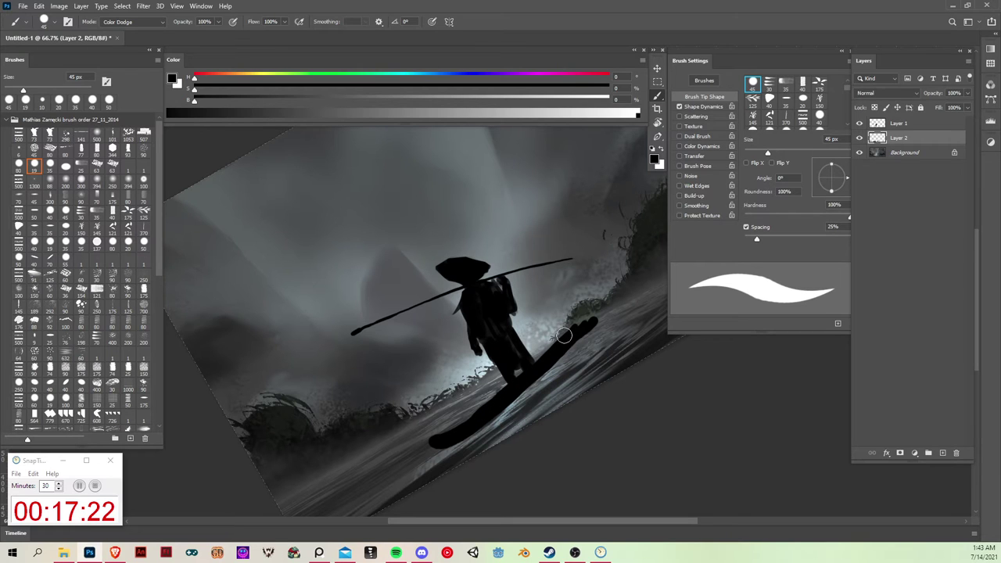
Thicken the boat's hull and lengthen its far left end with more black strokes at 45 px.
left_click_drag(563, 336, 466, 422)
mouse_move(429, 451)
left_mouse_down()
mouse_move(468, 420)
mouse_move(406, 448)
mouse_move(433, 445)
mouse_move(475, 414)
left_mouse_up()
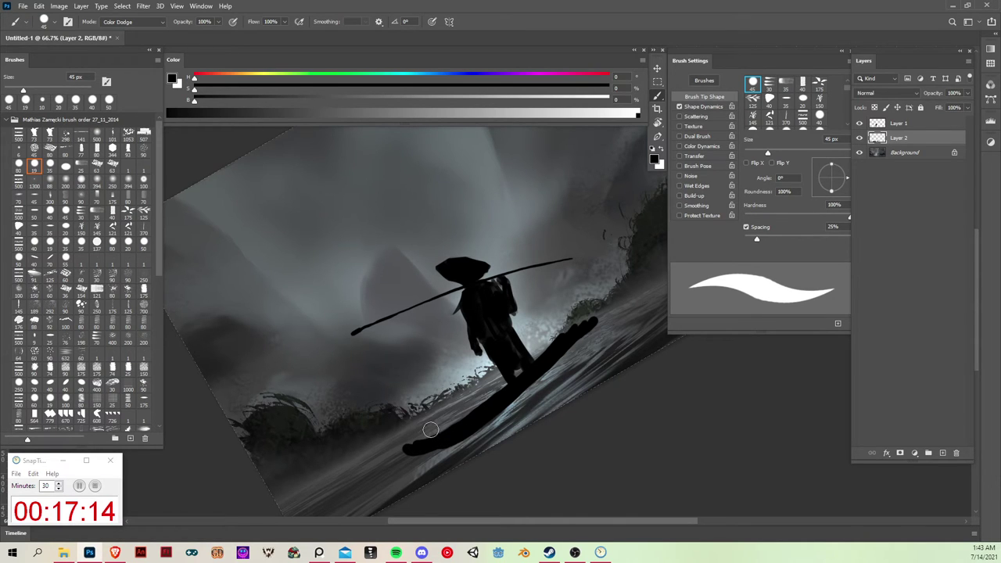
mouse_move(395, 450)
left_mouse_down()
mouse_move(438, 430)
mouse_move(436, 441)
mouse_move(423, 441)
mouse_move(557, 363)
left_mouse_up()
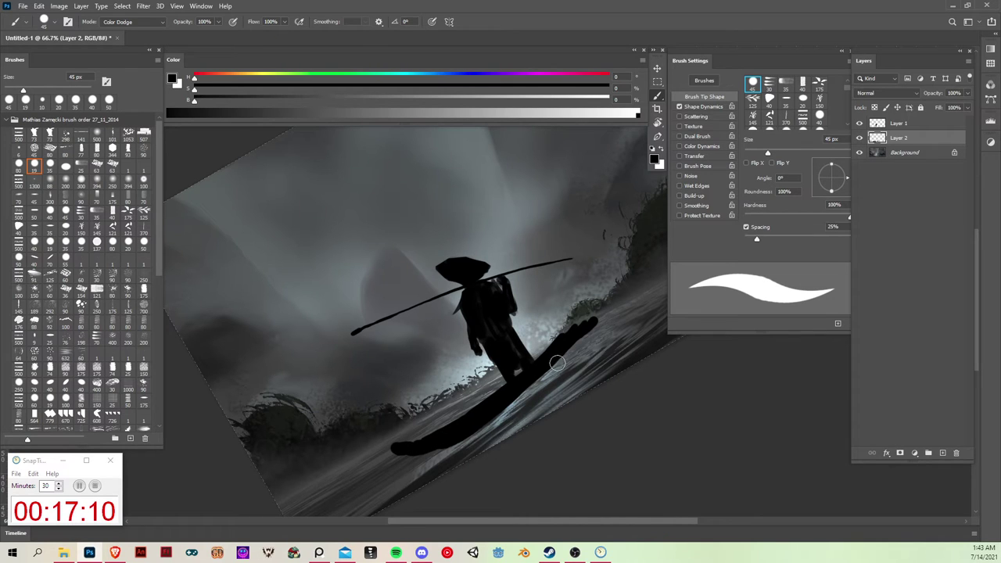
left_click_drag(469, 429, 593, 321)
Straighten the canvas rotation and transform the boat so its hull lies nearly level under the figure's feet.
key("r")
left_click_drag(630, 398, 598, 482)
key("v")
left_click_drag(628, 357, 585, 419)
key("ctrl+t")
key("Return")
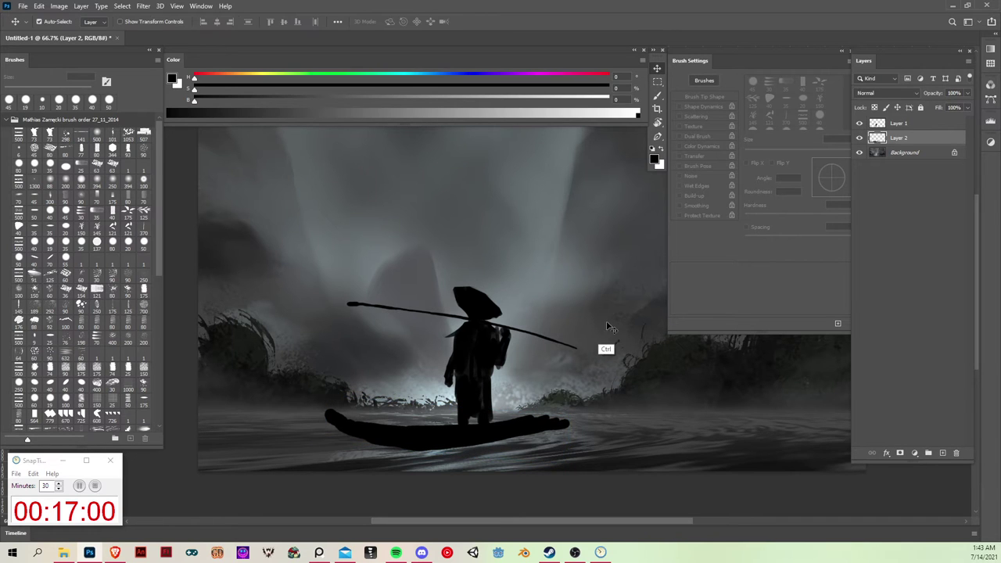
Select the figure and boat layers together and move both slightly up on the water.
key("ctrl+minus")
left_click_drag(614, 384, 553, 427)
key("ctrl+plus")
key("ctrl+plus")
left_click_drag(538, 481, 590, 398)
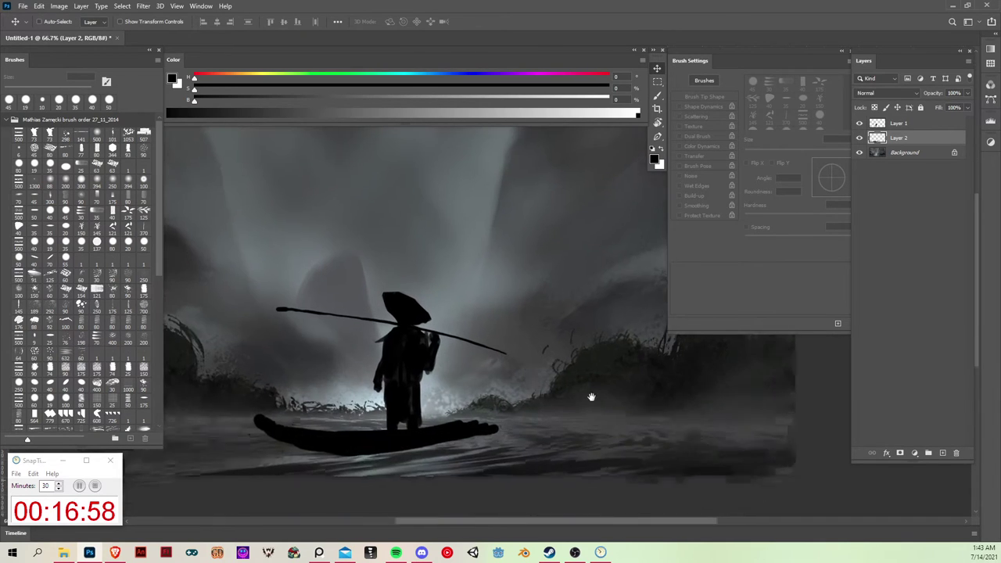
left_click_drag(464, 434, 485, 425)
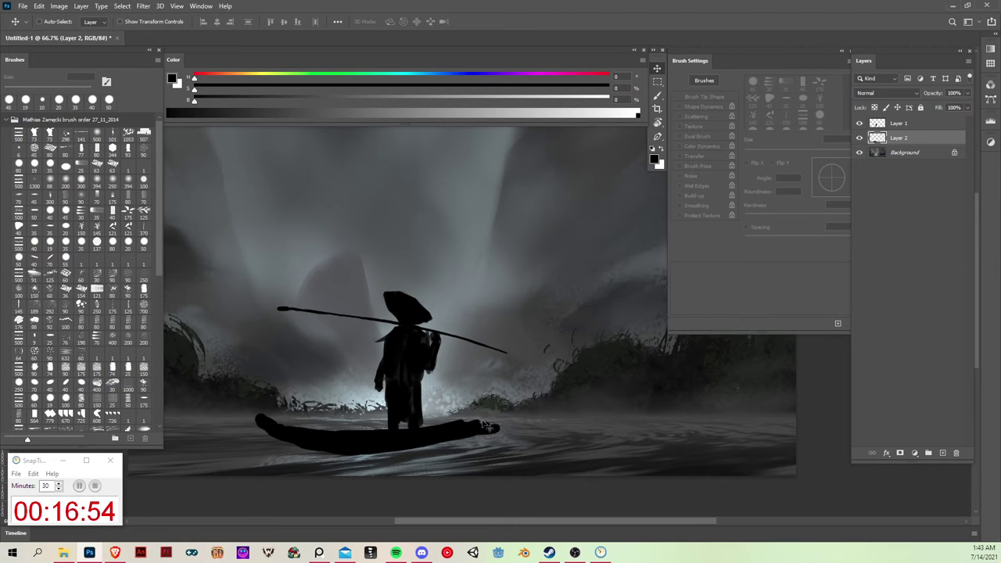
mouse_move(596, 411)
left_mouse_down()
mouse_move(615, 396)
mouse_move(607, 410)
left_mouse_up()
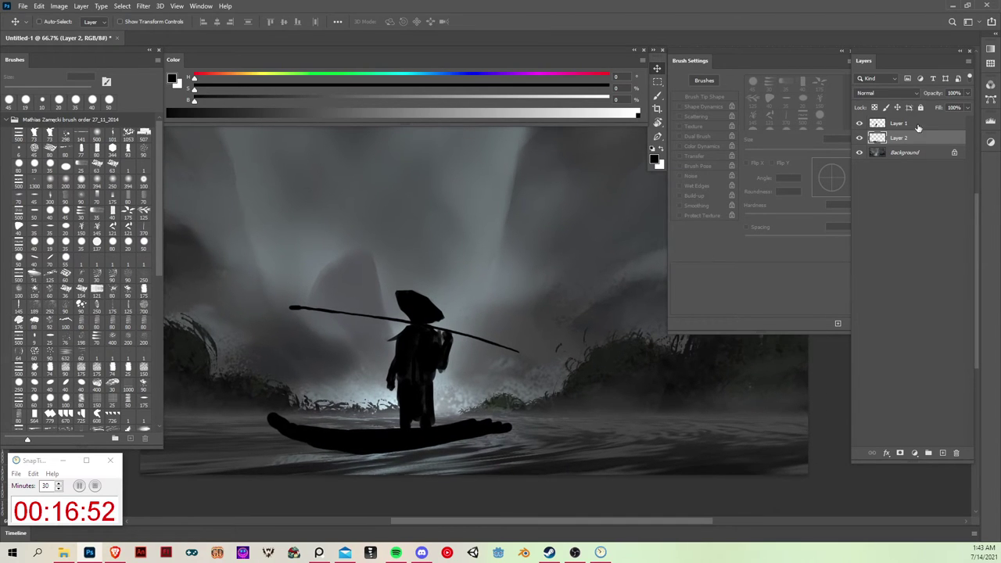
left_click(917, 128, "shift")
left_click_drag(455, 438, 487, 431)
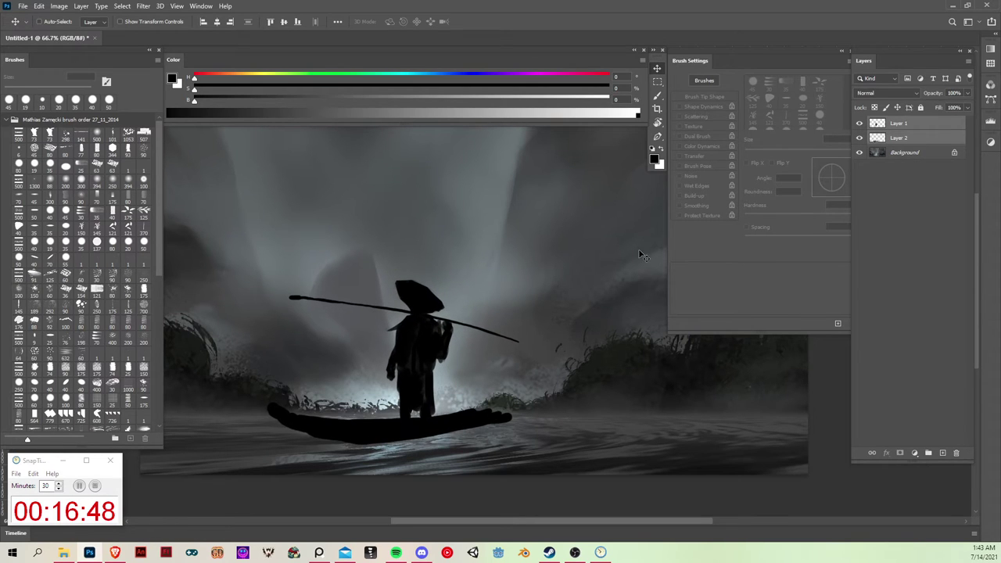
Transform the boat layer alone, tilting it slightly and shifting it a little to the right beneath the figure.
left_click(922, 127)
left_click(923, 139)
key("ctrl+t")
left_click_drag(551, 362, 542, 377)
key("Return")
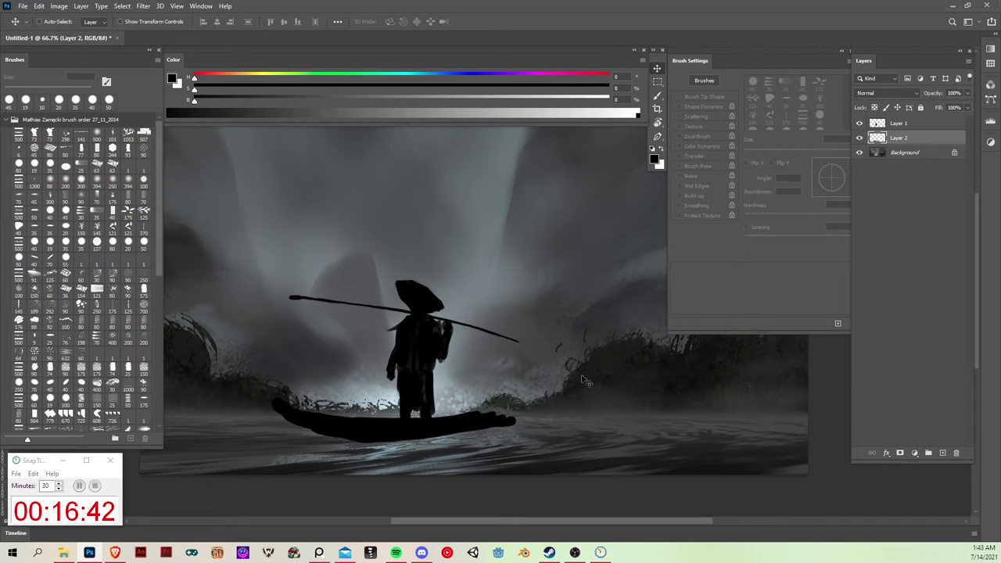
Merge the figure's layer down into the boat's layer.
left_click_drag(564, 387, 640, 423)
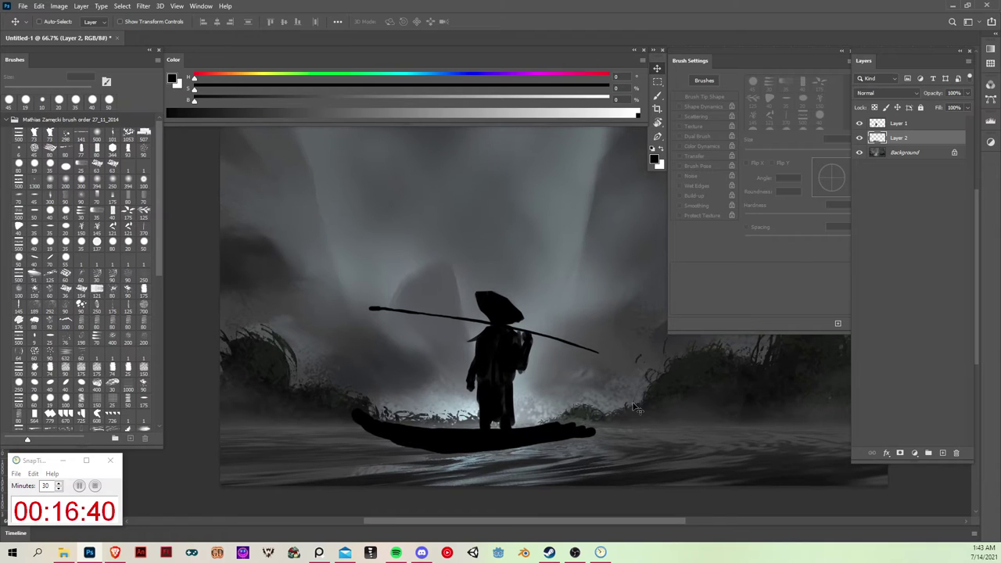
left_click(921, 127)
key("ctrl+e")
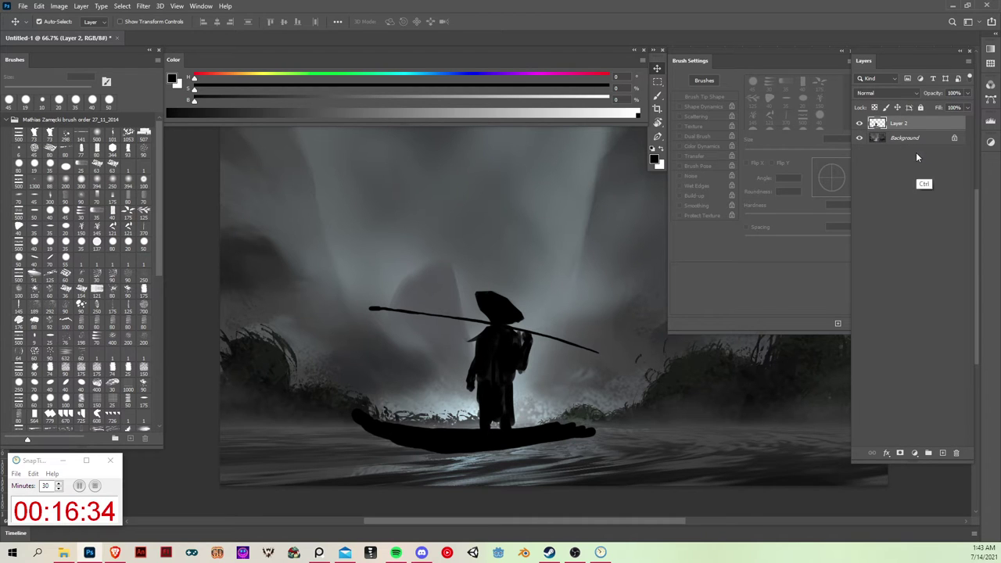
Undo the layer merge and set up the textured splatter brush at 125 px on Layer 2.
key("ctrl+z")
key("b")
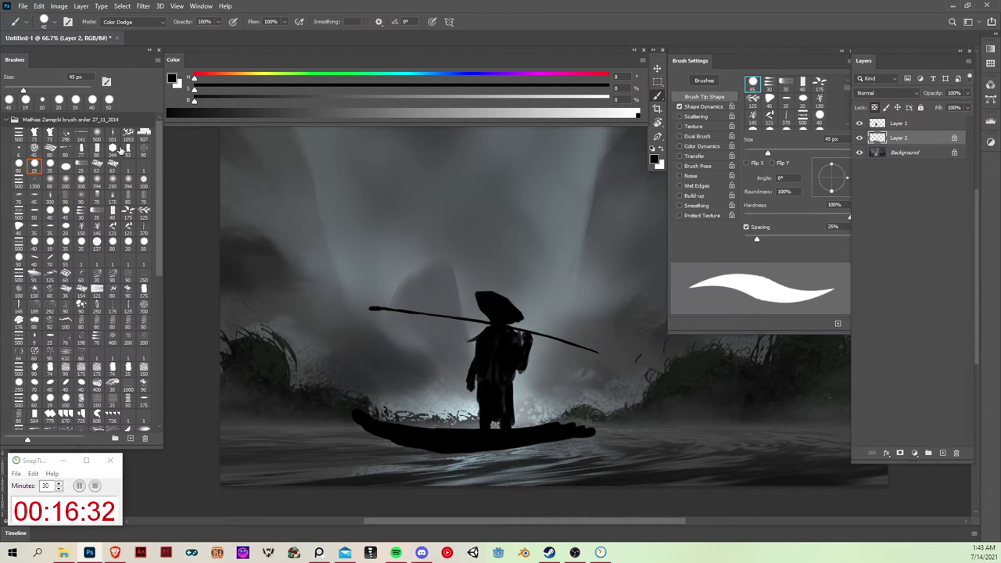
key("bracketleft")
key("bracketleft")
key("bracketleft")
key("bracketleft")
key("bracketleft")
key("bracketleft")
key("bracketleft")
key("bracketleft")
key("bracketleft")
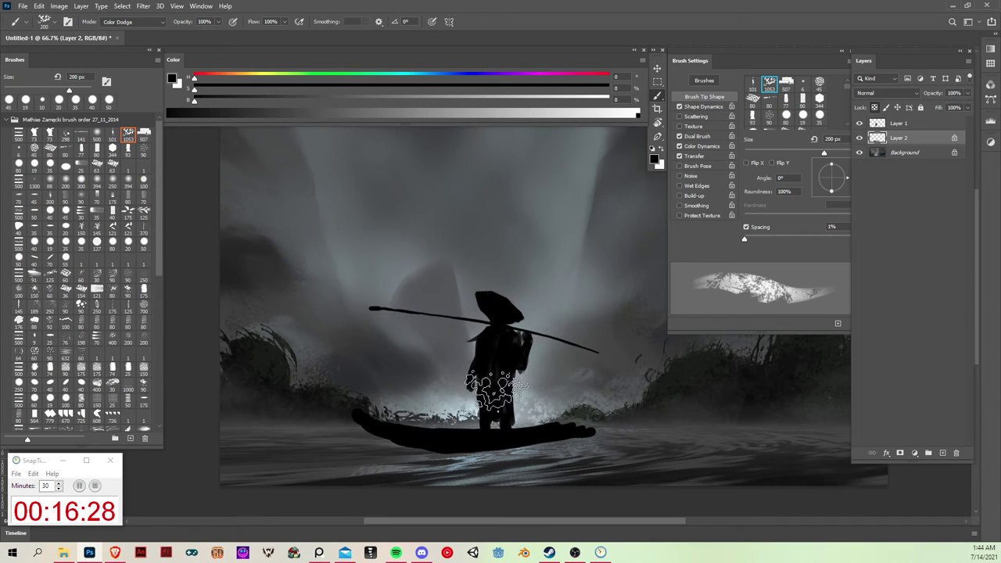
key("x")
key("bracketleft")
key("bracketleft")
key("bracketleft")
key("bracketleft")
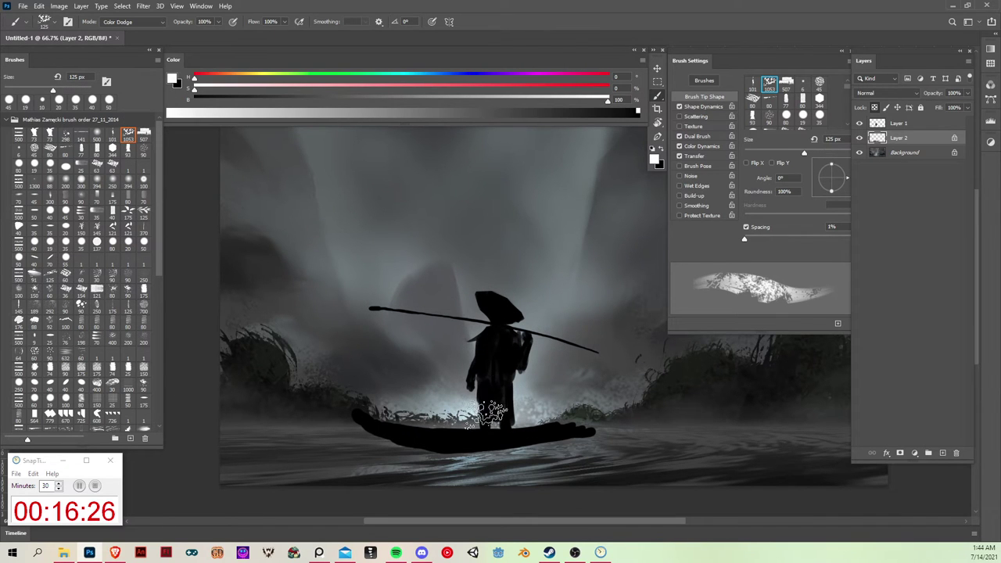
Paint the raft dark brown (hue 36, saturation 24, brightness 7) with the textured brush in Normal mode.
key("x")
left_click(234, 77)
left_click(252, 88)
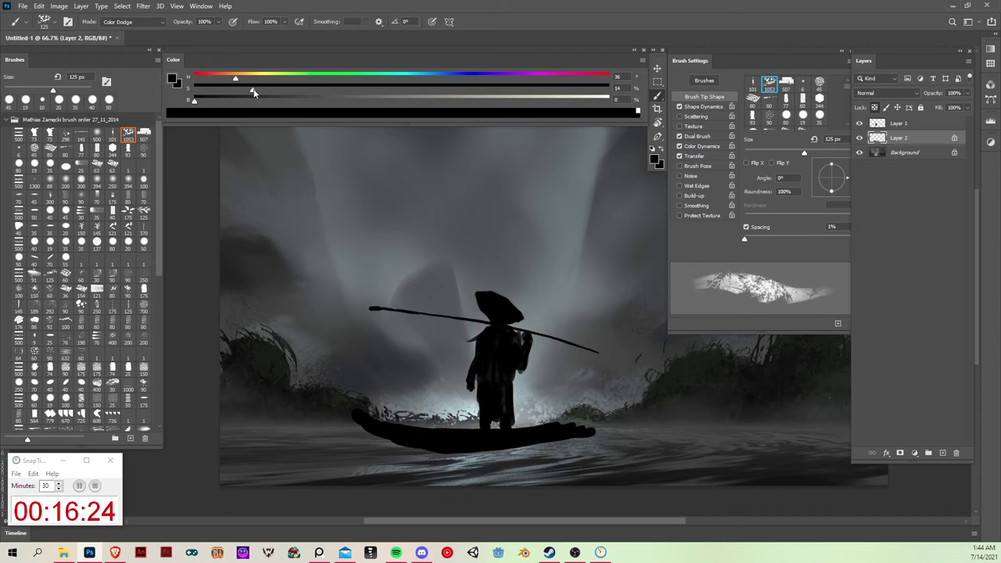
left_click(223, 101)
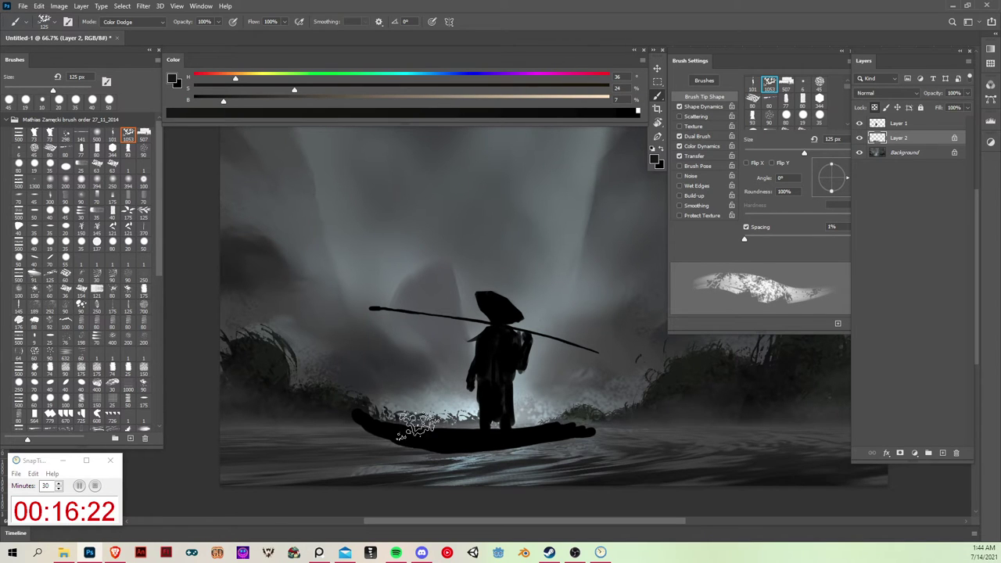
key("shift+alt+n")
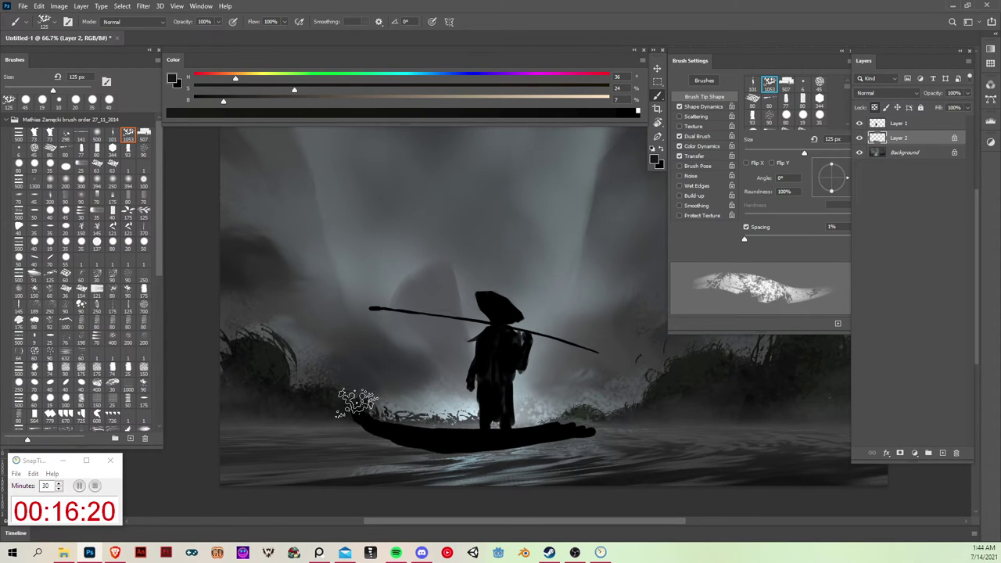
left_click_drag(358, 406, 502, 435)
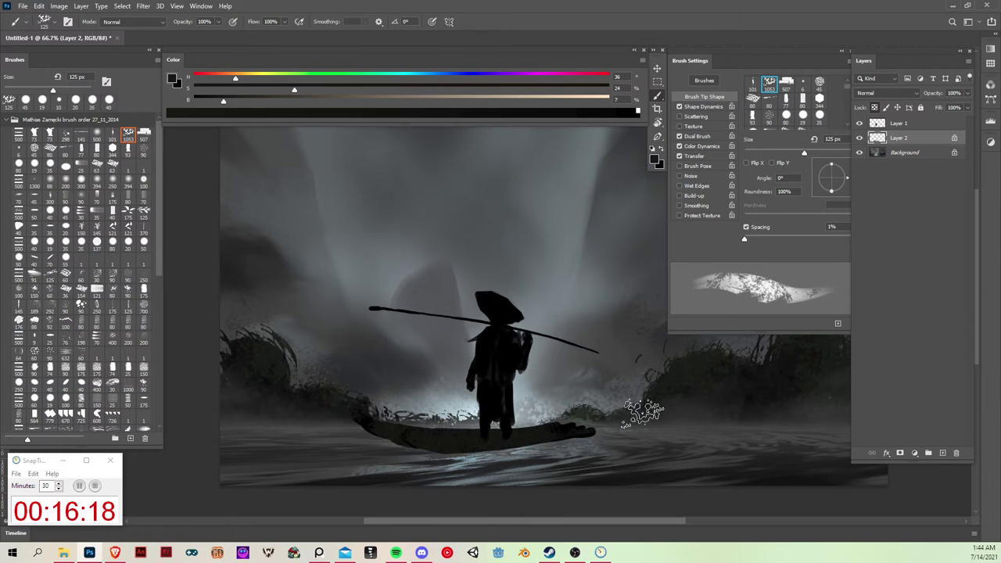
Add a warmer brown texture over the raft using hue 36, saturation 53 and brightness 14.
key("d")
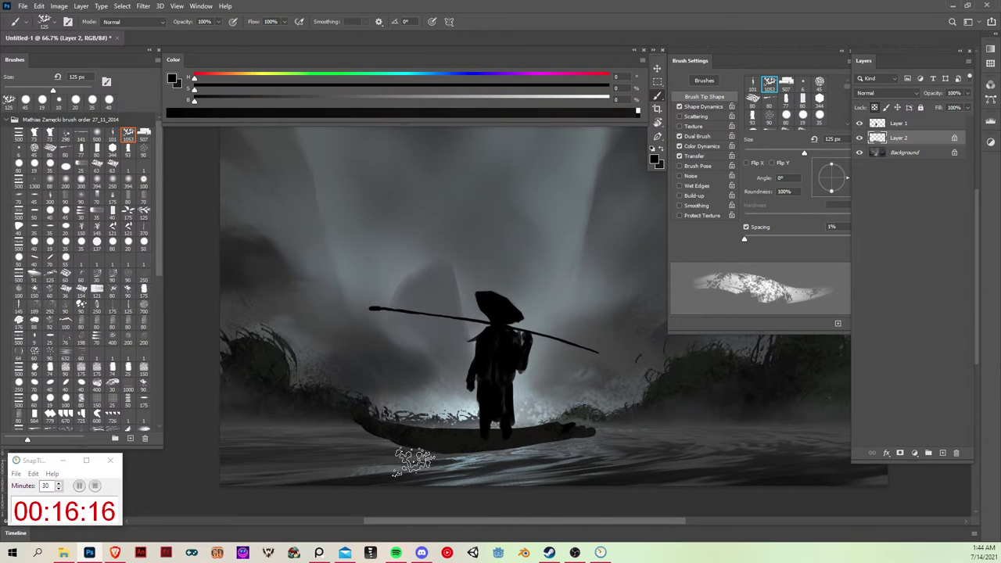
left_click(599, 425, "alt")
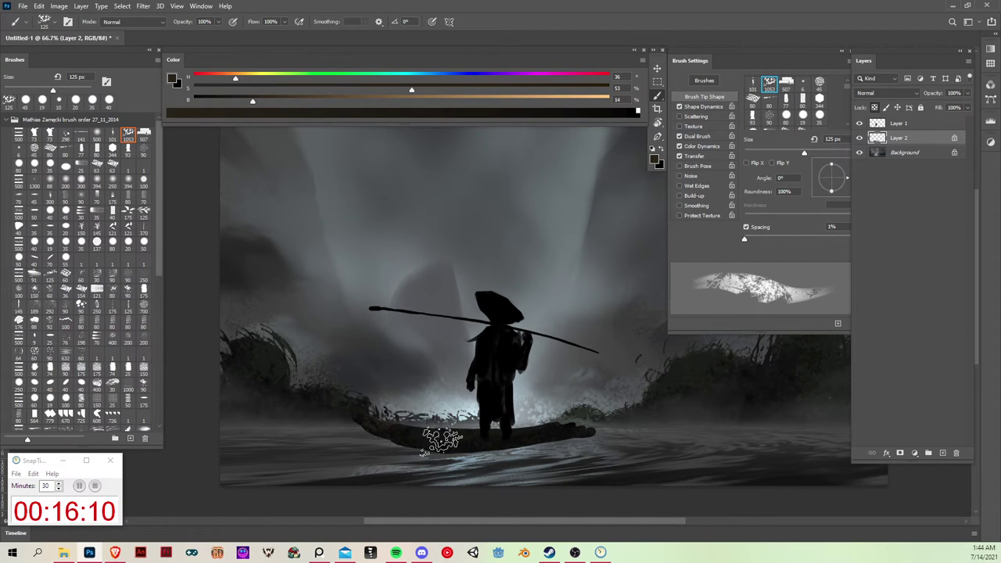
mouse_move(412, 416)
left_mouse_down()
mouse_move(452, 440)
mouse_move(501, 429)
mouse_move(452, 424)
mouse_move(461, 441)
mouse_move(557, 448)
mouse_move(493, 430)
mouse_move(549, 419)
left_mouse_up()
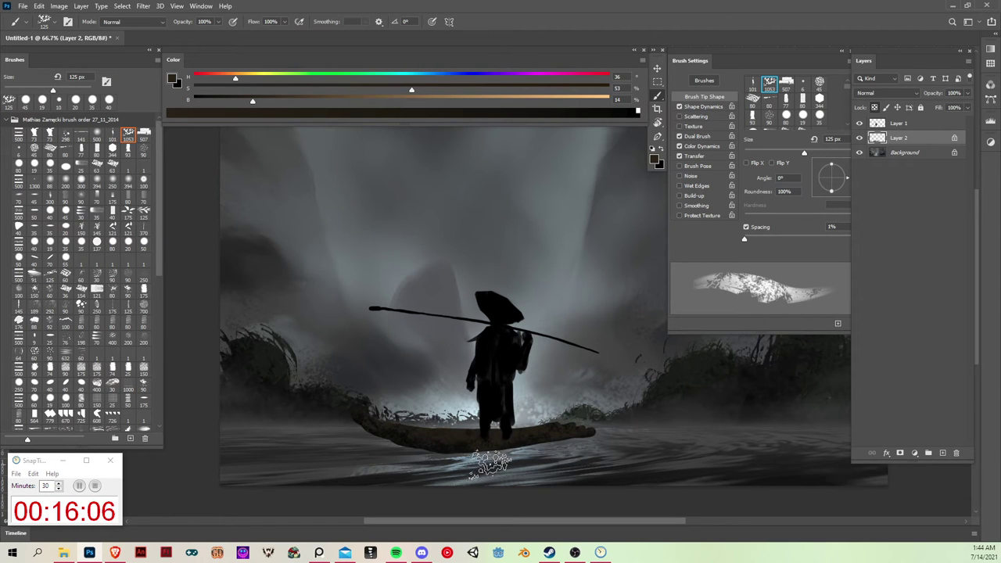
Paint black bands across the raft's raised left end with the round textured brush at 20 px.
key("d")
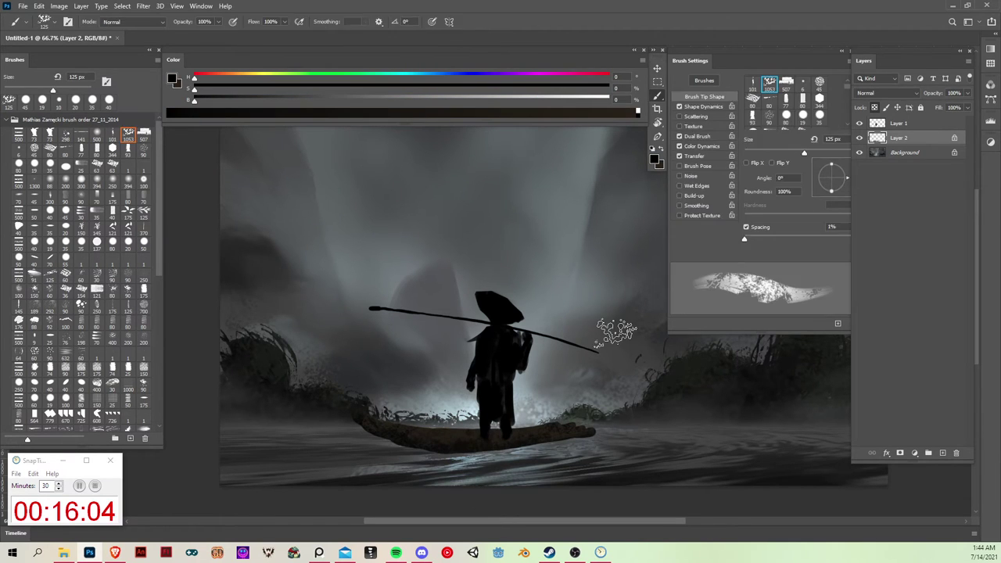
left_click(34, 166)
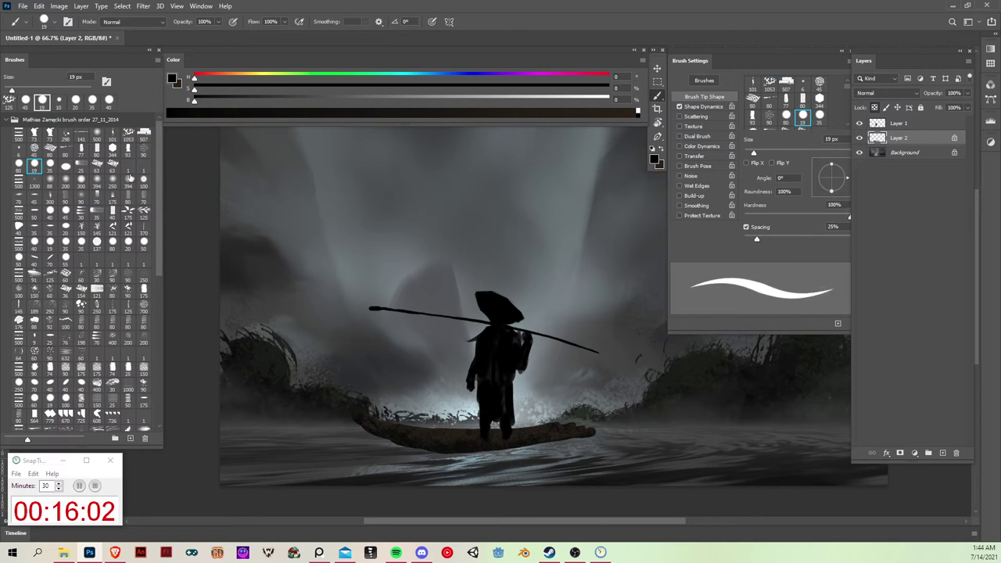
left_click(49, 166)
key("bracketleft")
key("bracketleft")
key("bracketleft")
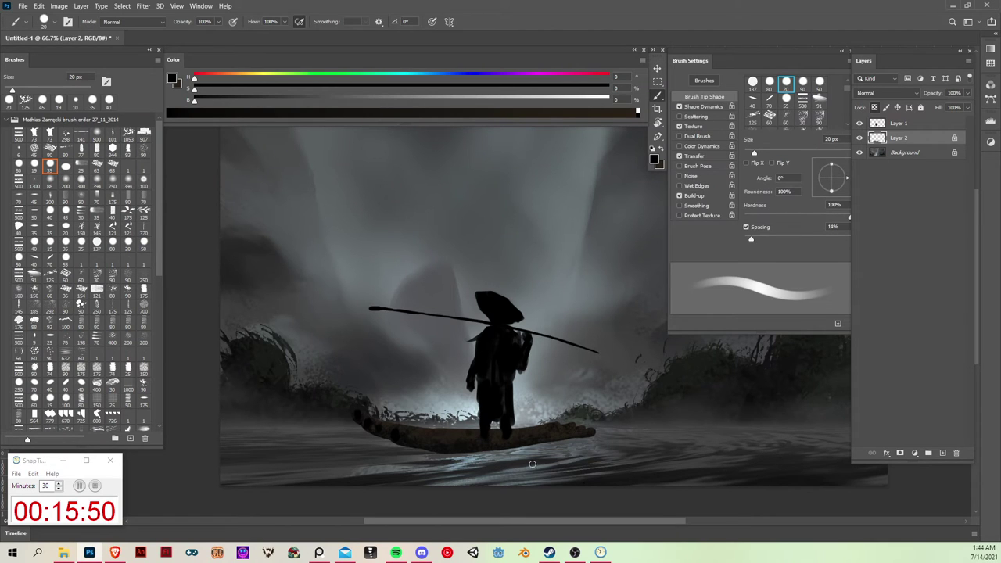
Paint black shading strokes along the raft's length with the 25 px brush tip angled at 90°.
key("period")
key("period")
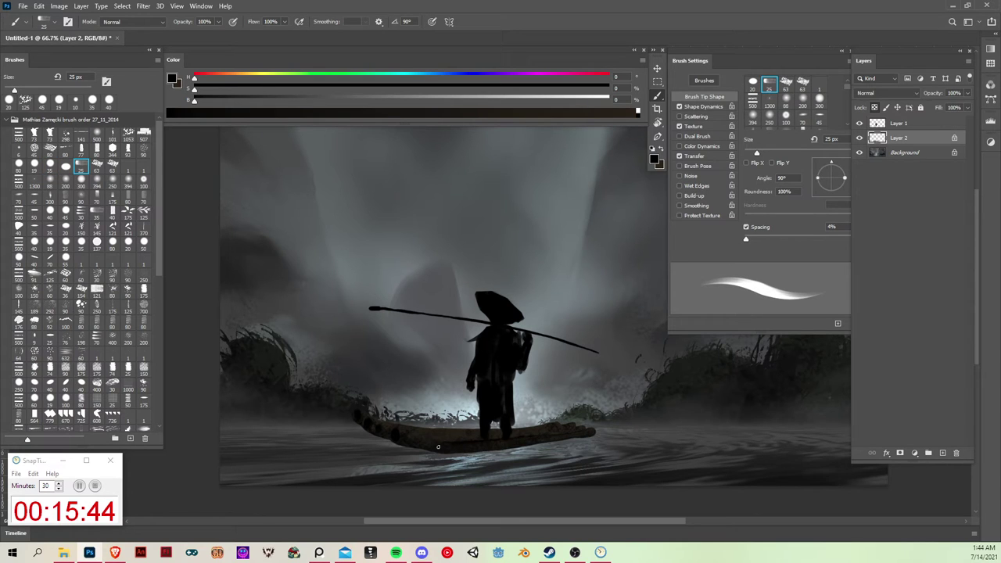
mouse_move(409, 439)
left_mouse_down()
mouse_move(443, 422)
mouse_move(594, 436)
left_mouse_up()
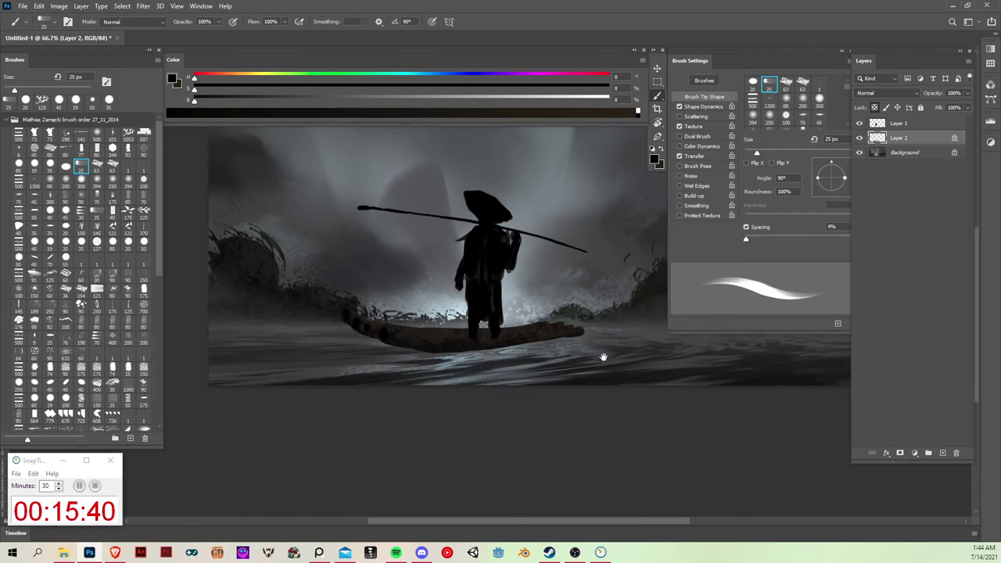
Draw thin black lines along the raft with a 10 px brush to separate it into individual logs.
key("r")
left_click_drag(603, 353, 589, 197)
key("b")
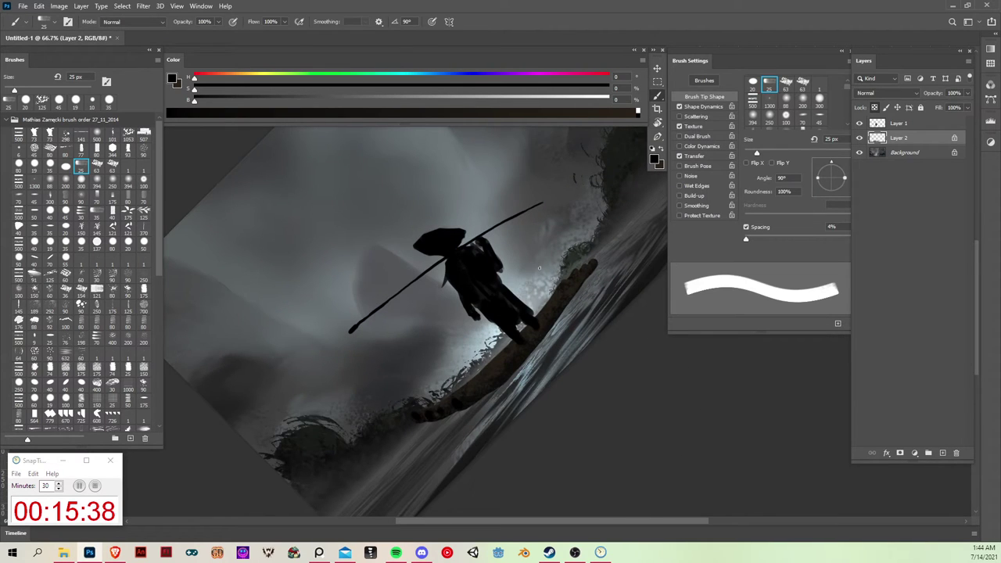
key("bracketleft")
key("bracketleft")
key("bracketleft")
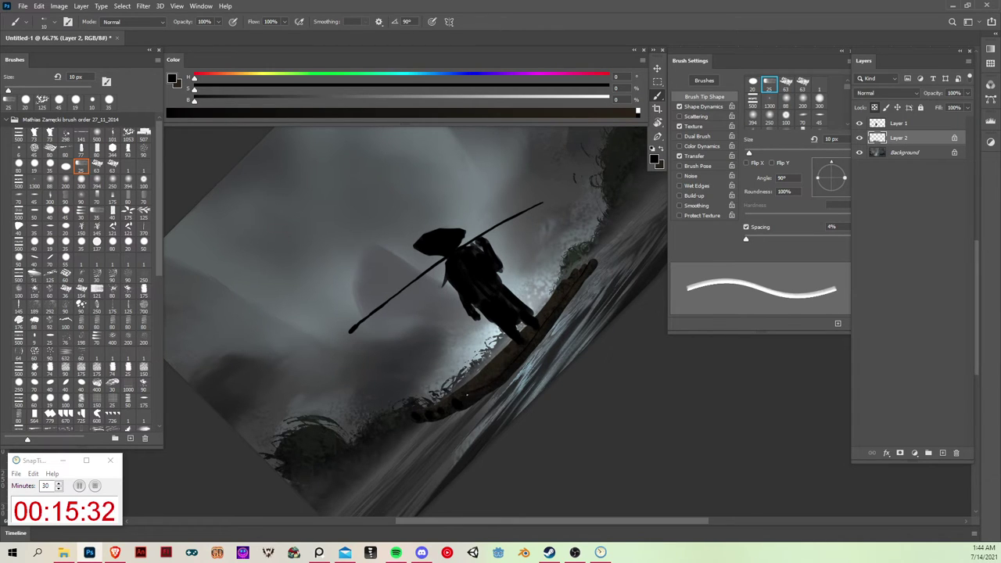
left_click_drag(467, 395, 503, 379)
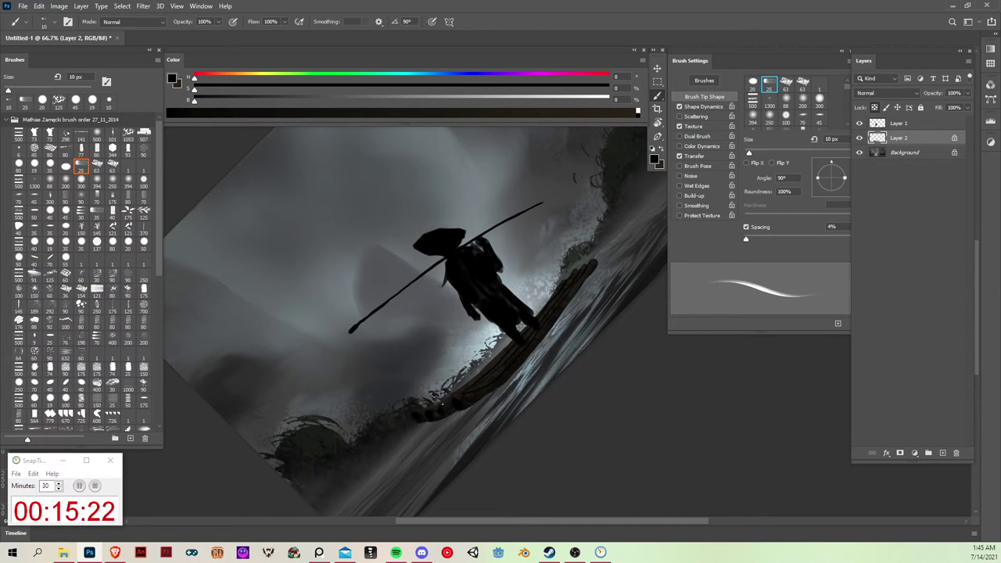
key("r")
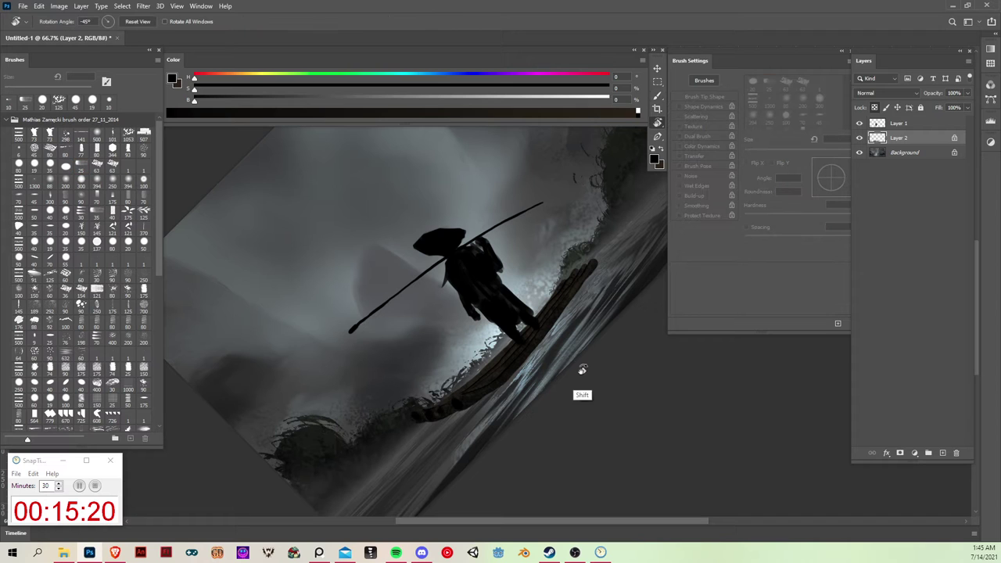
left_click_drag(581, 368, 489, 384)
key("v")
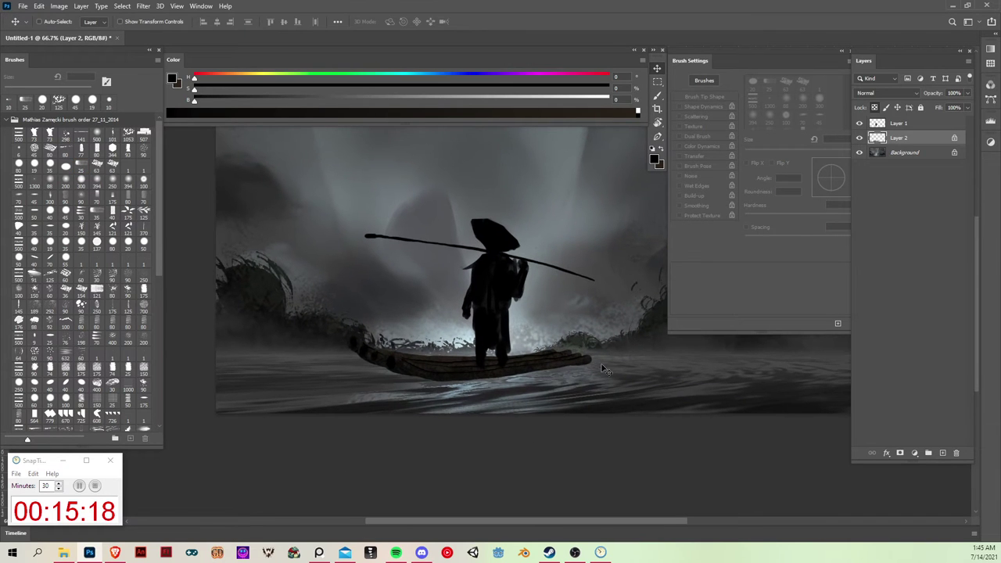
Brighten the raft's logs with brown strokes from the textured splatter brush at 200 px in Color Dodge mode.
key("b")
left_click(128, 134)
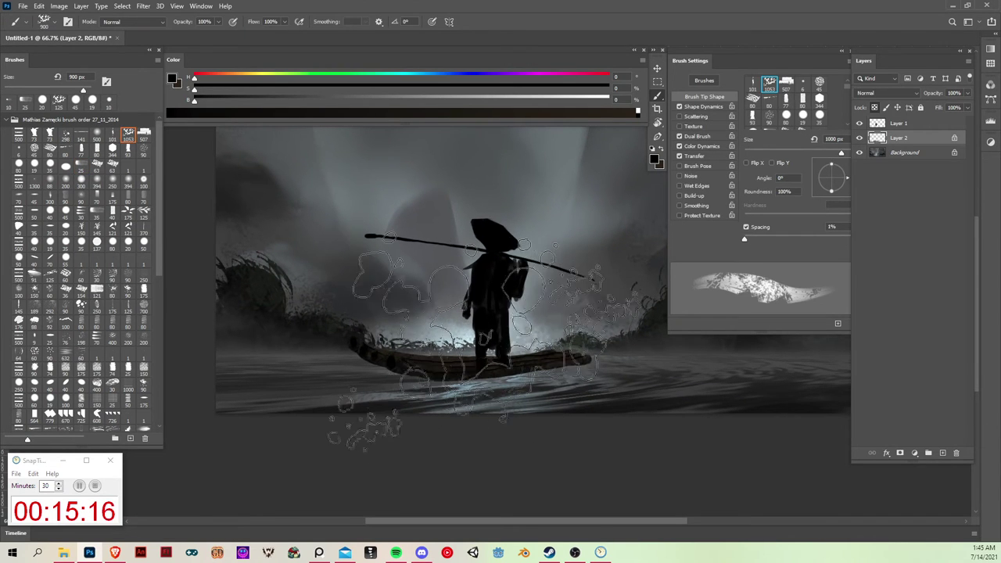
key("bracketleft")
key("bracketleft")
key("bracketleft")
key("bracketleft")
key("bracketleft")
key("bracketleft")
key("bracketleft")
key("bracketleft")
key("bracketleft")
key("bracketleft")
key("bracketleft")
key("x")
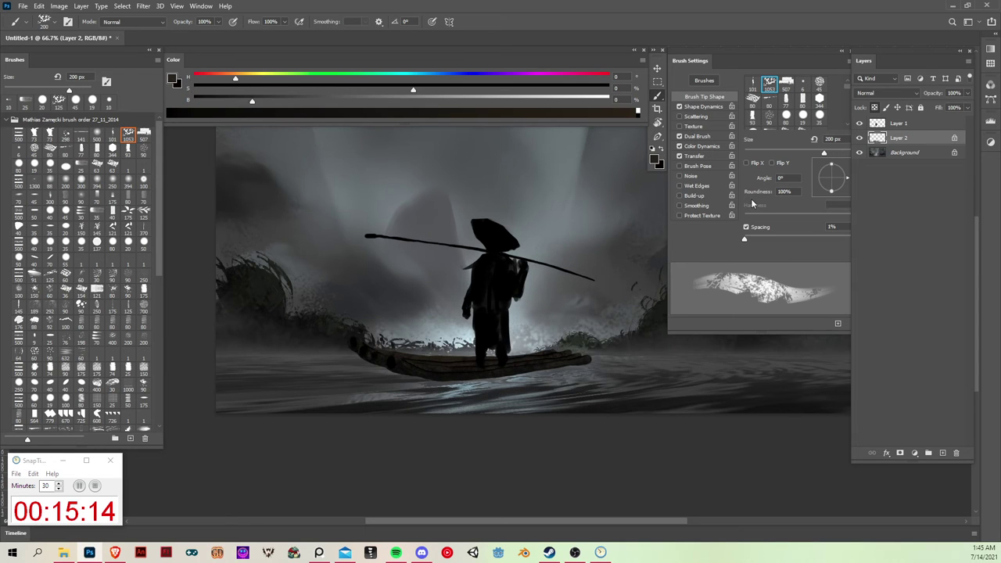
key("shift+alt+d")
mouse_move(449, 381)
left_mouse_down()
mouse_move(521, 345)
mouse_move(481, 339)
mouse_move(505, 350)
left_mouse_up()
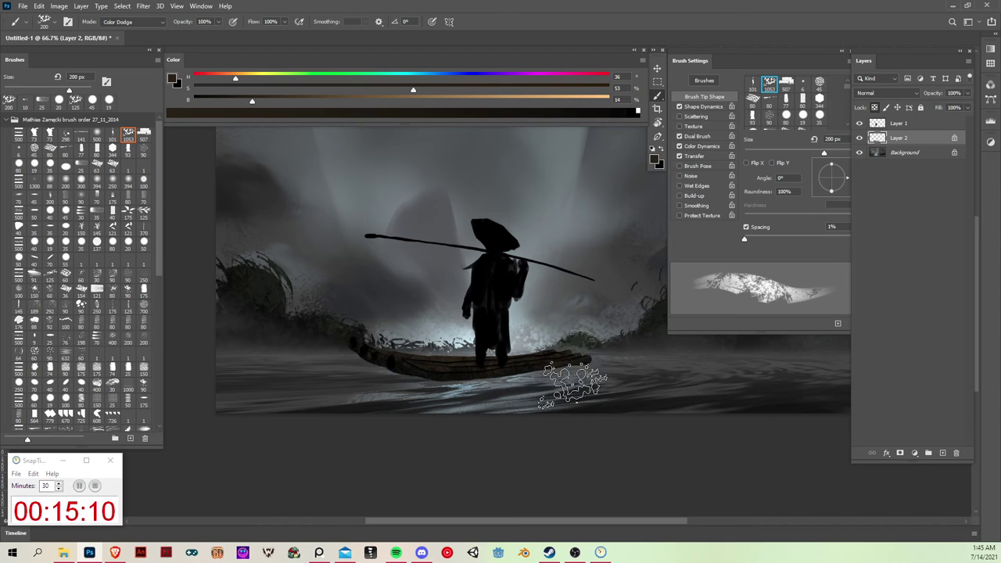
Nudge the fisherman on Layer 1 slightly up and left, and erase around the feet where they meet the raft.
key("v")
left_click(918, 126)
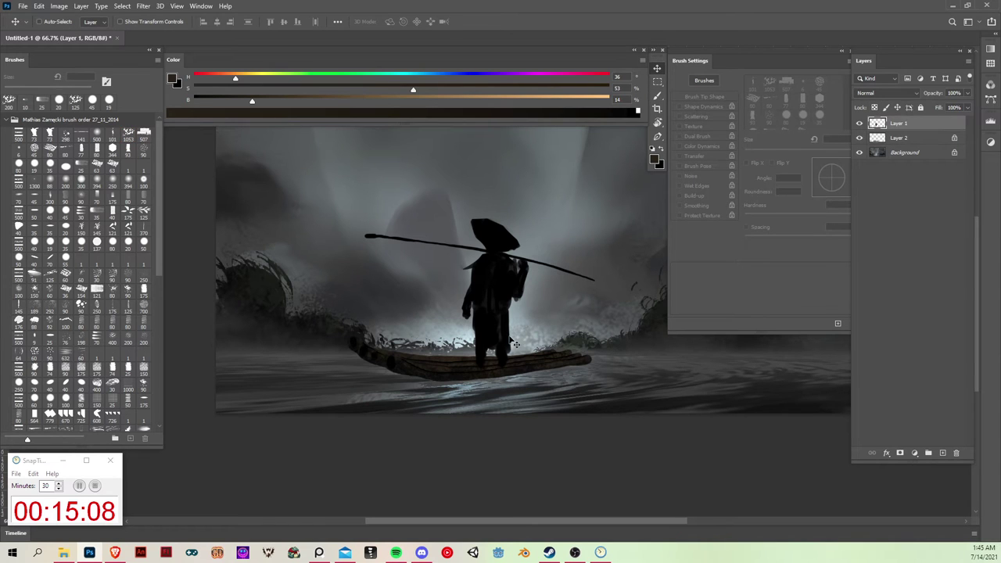
left_click_drag(510, 337, 507, 335)
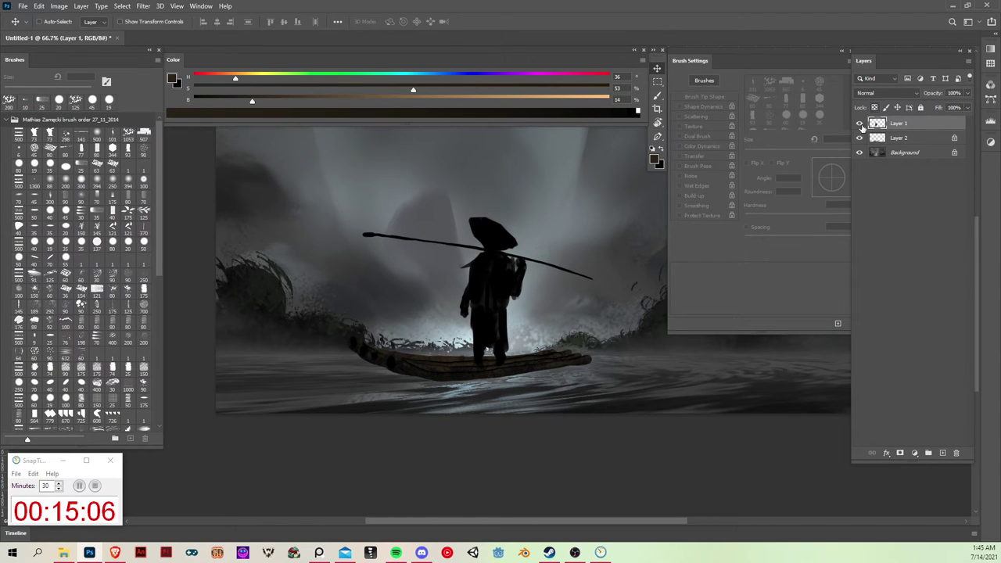
key("e")
left_click(458, 362)
key("v")
left_click_drag(606, 315, 591, 357)
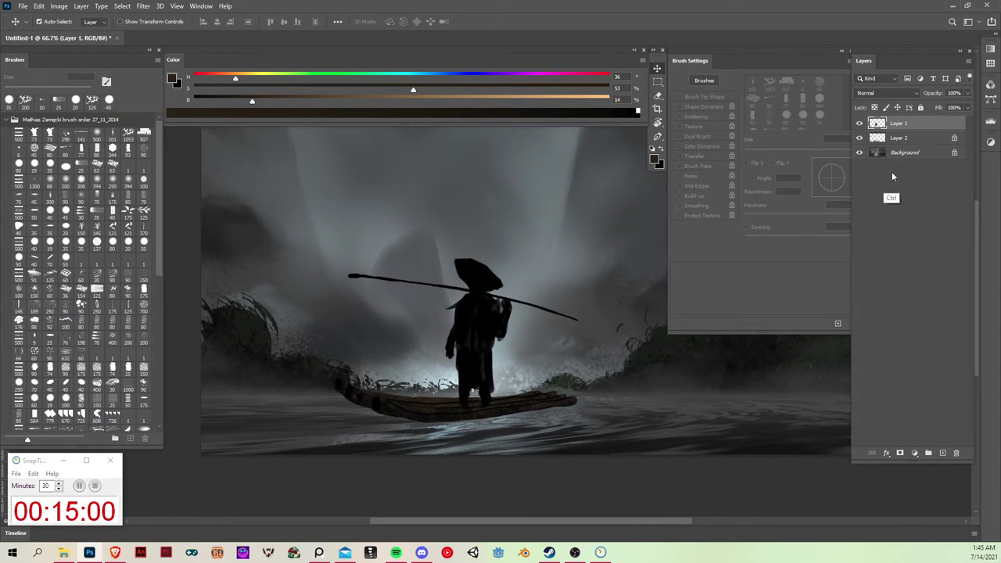
Merge the fisherman's layer into Layer 2 and rotate the combined raft and figure slightly clockwise with Free Transform.
key("ctrl+e")
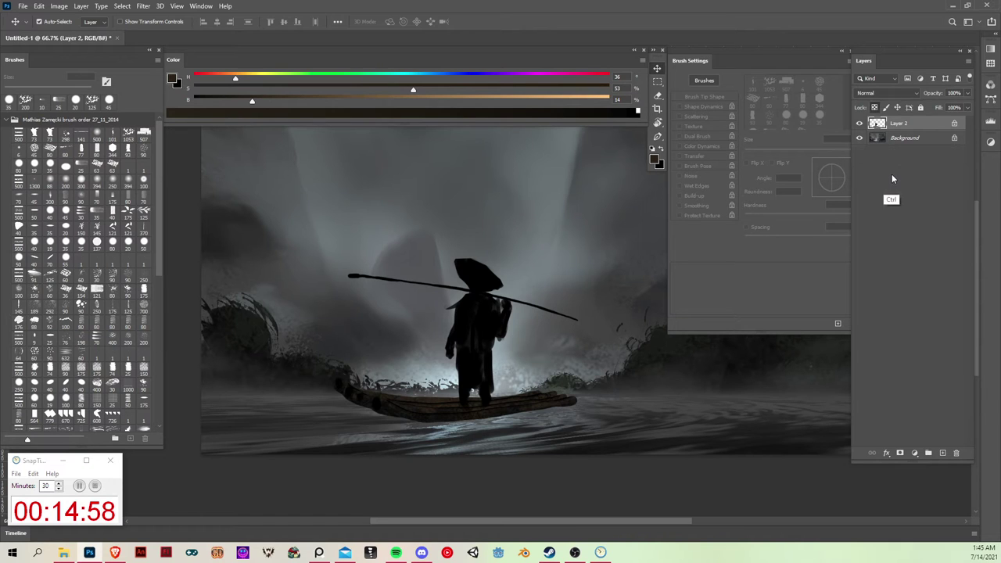
key("b")
key("v")
mouse_move(515, 417)
left_mouse_down()
mouse_move(509, 394)
mouse_move(507, 413)
left_mouse_up()
key("ctrl+t")
mouse_move(597, 227)
left_mouse_down()
mouse_move(588, 222)
mouse_move(602, 219)
left_mouse_up()
left_click_drag(518, 404, 523, 398)
key("Return")
Reposition the merged raft and fisherman slightly farther left on the water, judging the composition at 33.3% zoom.
key("ctrl+minus")
left_click_drag(610, 346, 519, 397)
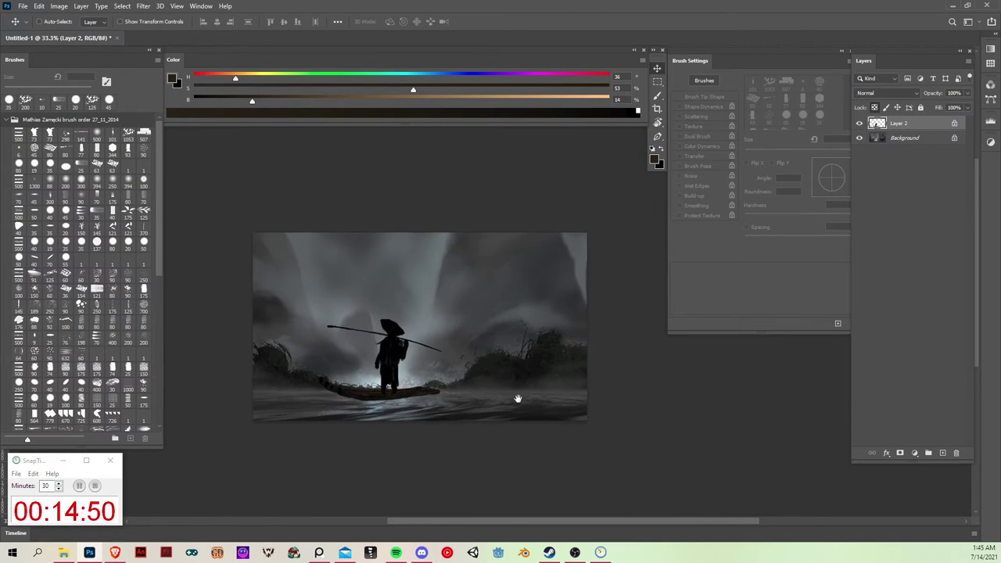
mouse_move(429, 397)
left_mouse_down()
mouse_move(447, 364)
mouse_move(438, 385)
left_mouse_up()
key("ctrl+plus")
key("ctrl+plus")
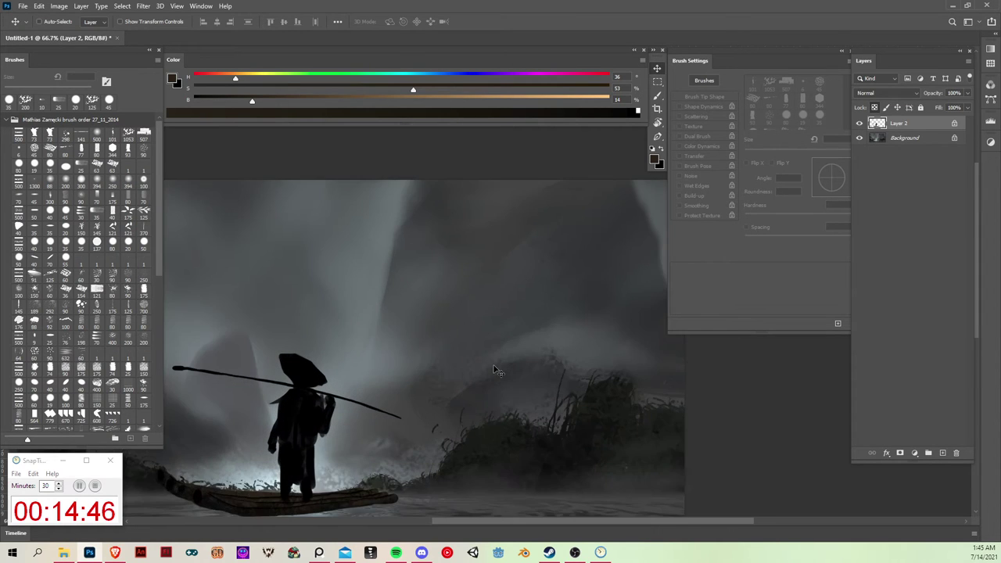
mouse_move(522, 413)
left_mouse_down()
mouse_move(644, 341)
mouse_move(643, 318)
left_mouse_up()
left_click_drag(563, 361, 605, 370)
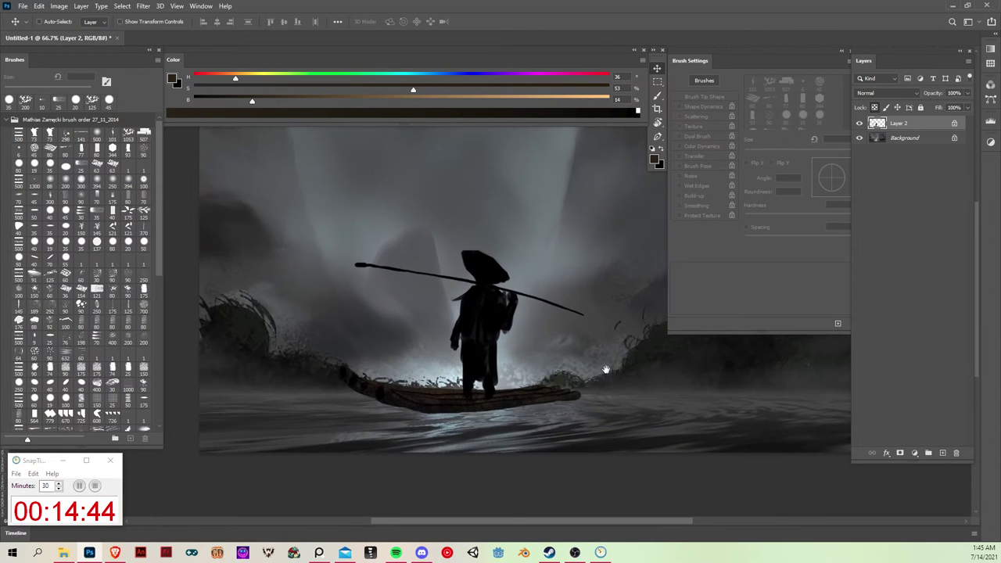
key("b")
key("v")
left_click_drag(551, 397, 518, 408)
left_click_drag(605, 330, 534, 389)
key("ctrl+minus")
key("ctrl+minus")
key("ctrl+plus")
key("ctrl+plus")
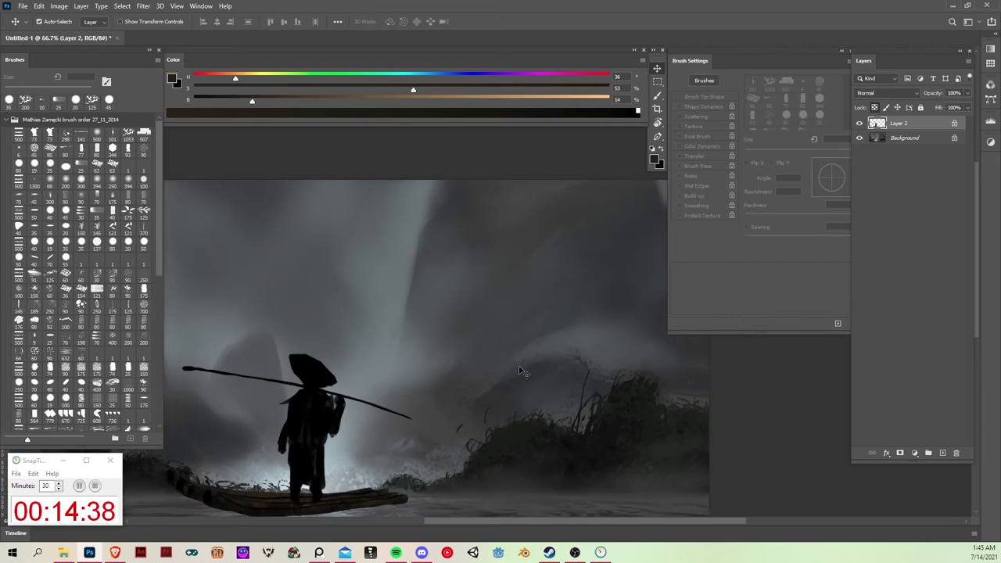
left_click_drag(503, 418, 643, 344)
left_click_drag(558, 417, 627, 383)
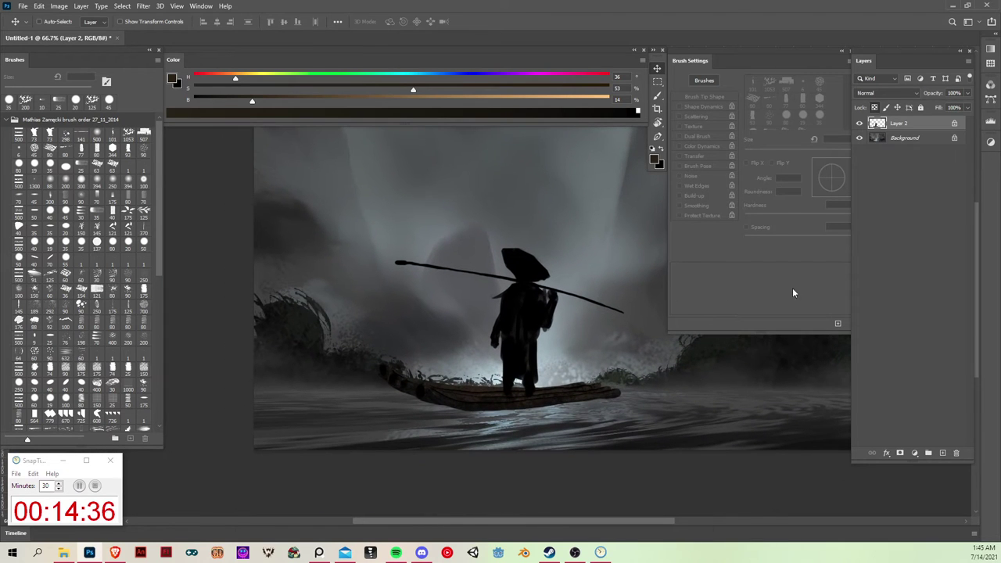
Try texturing the fisherman's robe with dark blue-grey (H 230, S 10, B 15) using the splatter brush in Normal mode, and undo the strokes.
key("b")
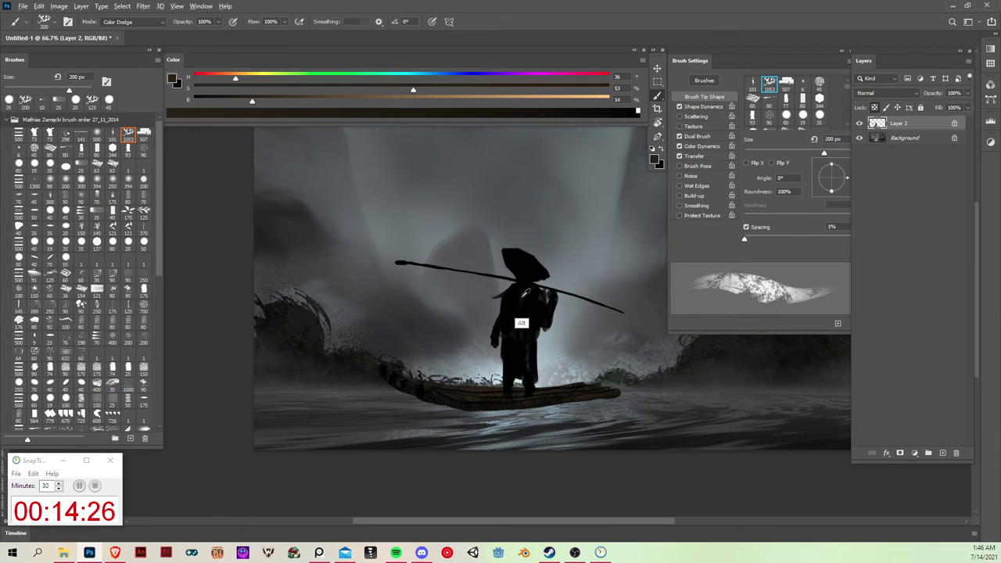
left_click(520, 322, "alt")
left_click(276, 88)
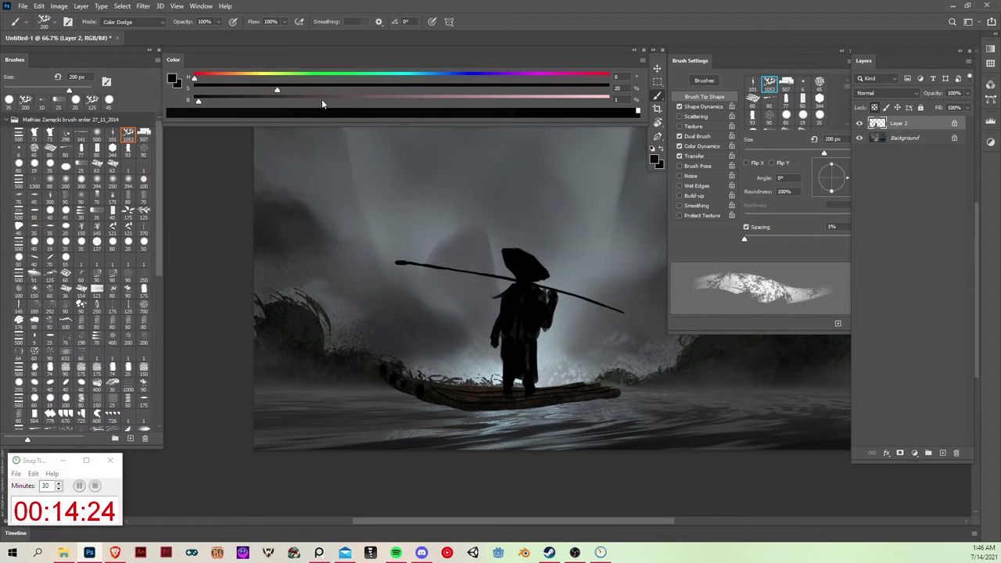
left_click(523, 258, "alt")
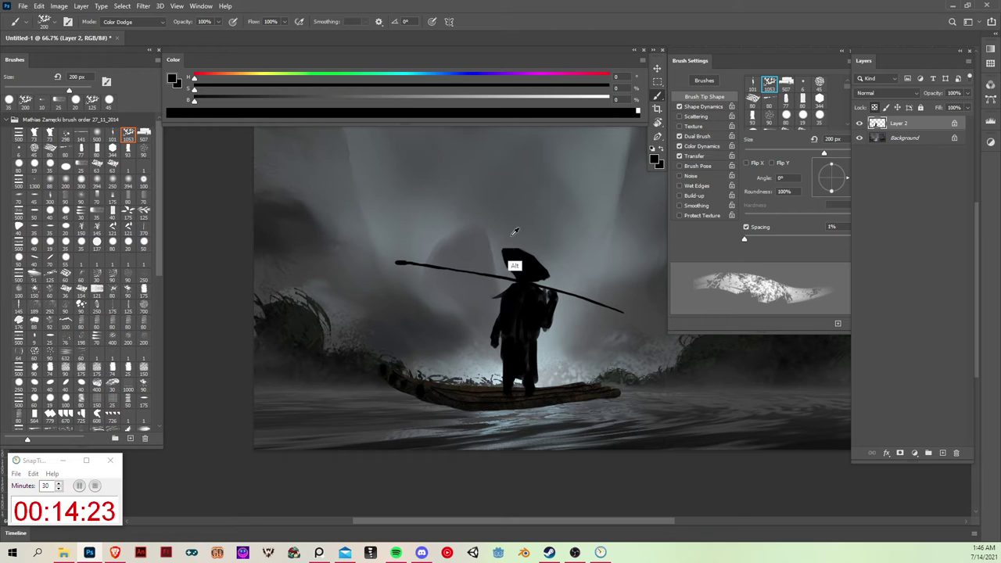
left_click(458, 74)
left_click_drag(233, 103, 250, 111)
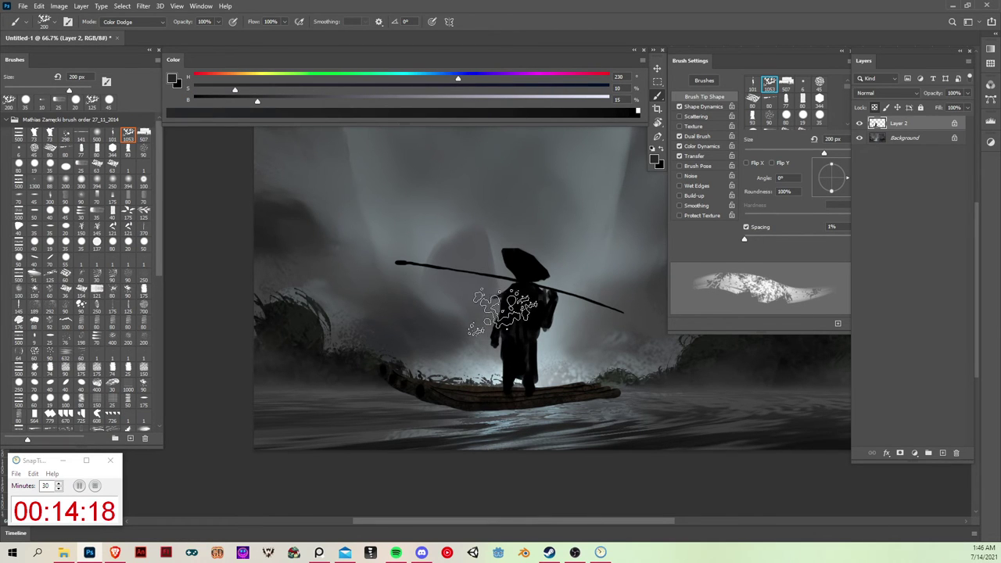
key("alt+shift+n")
mouse_move(516, 290)
left_mouse_down()
mouse_move(503, 349)
mouse_move(511, 353)
mouse_move(528, 291)
mouse_move(504, 365)
mouse_move(515, 330)
mouse_move(508, 357)
mouse_move(298, 96)
mouse_move(331, 89)
mouse_move(510, 338)
left_mouse_up()
key("ctrl+z")
key("ctrl+z")
Texture the fisherman's robe with darker, more saturated blue (H 230, S 33, B 11) splatter strokes, undoing the last stray stroke.
left_click(330, 88)
left_click(239, 98)
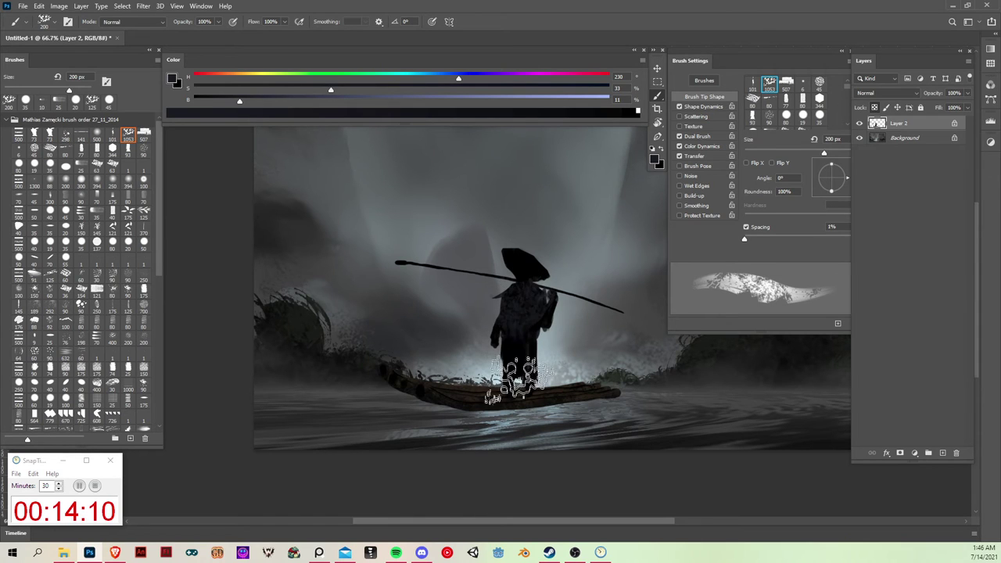
mouse_move(513, 306)
left_mouse_down()
mouse_move(514, 402)
mouse_move(530, 409)
mouse_move(510, 331)
mouse_move(516, 385)
mouse_move(519, 348)
left_mouse_up()
key("ctrl+z")
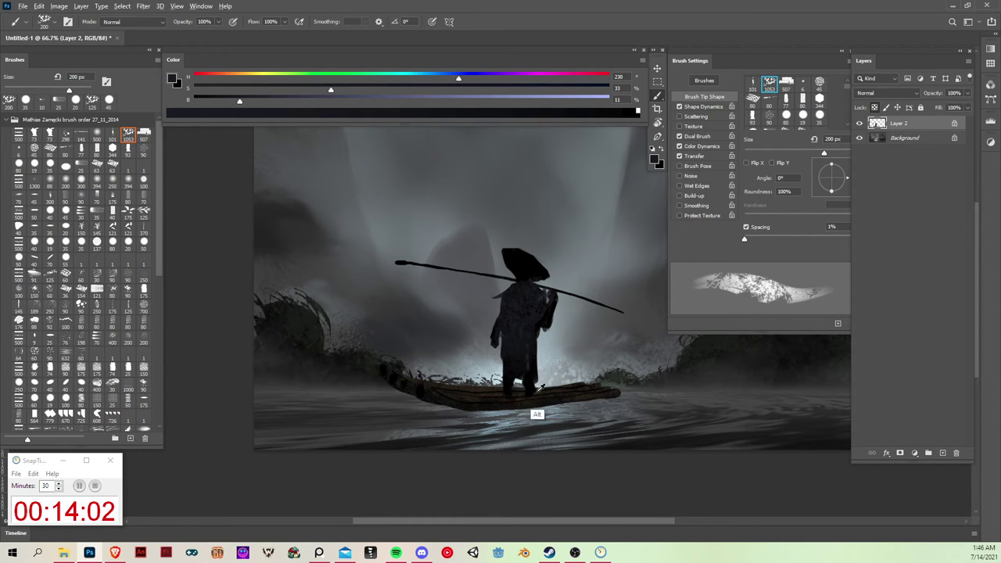
Texture the fisherman's hat with a very dark brown (H 38, S 21, B 9) using the 200 px splatter brush.
key("d")
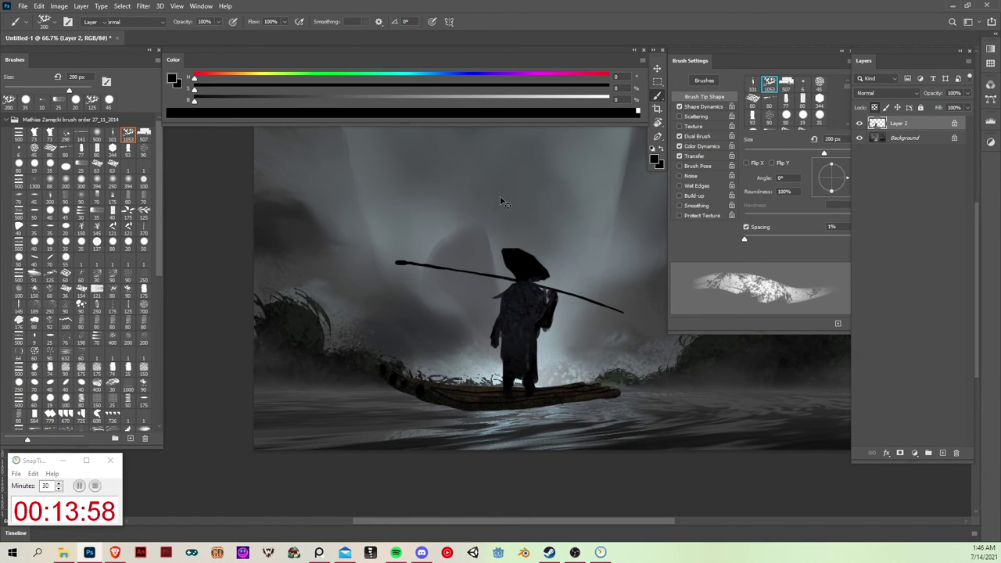
left_click(250, 90)
left_click(230, 97)
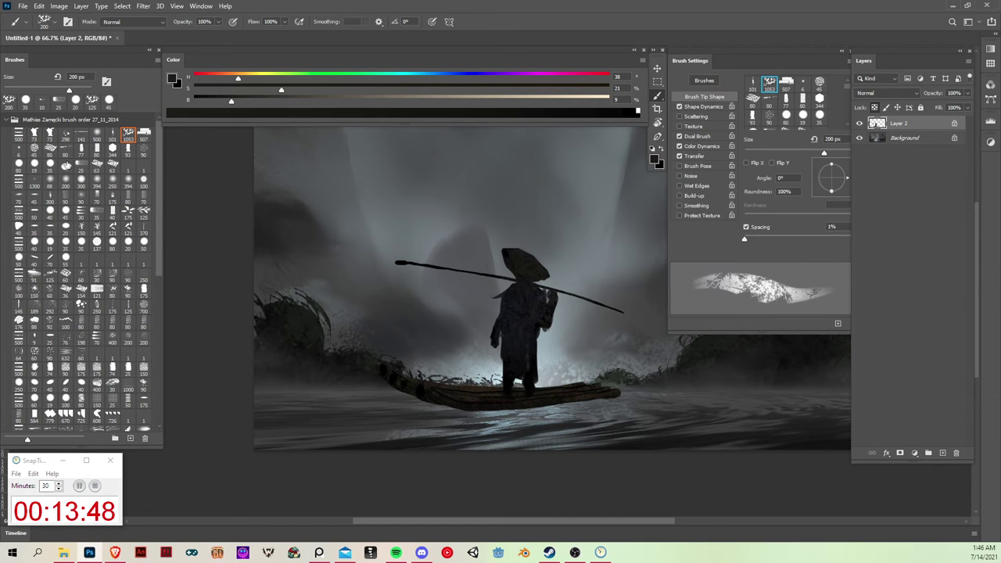
Paint the hat, raised forearm and lowered hand brown (H 35, S 41, B 30) with the textured round brush at 10 to 20 px.
left_click(50, 166)
key("bracketleft")
key("bracketleft")
key("bracketleft")
key("bracketleft")
key("bracketleft")
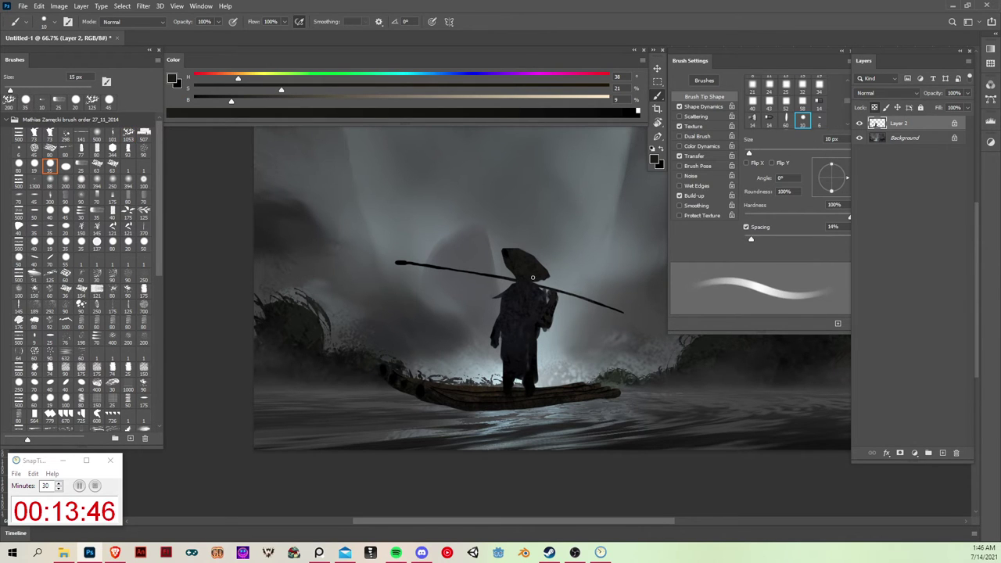
left_click(510, 254, "alt")
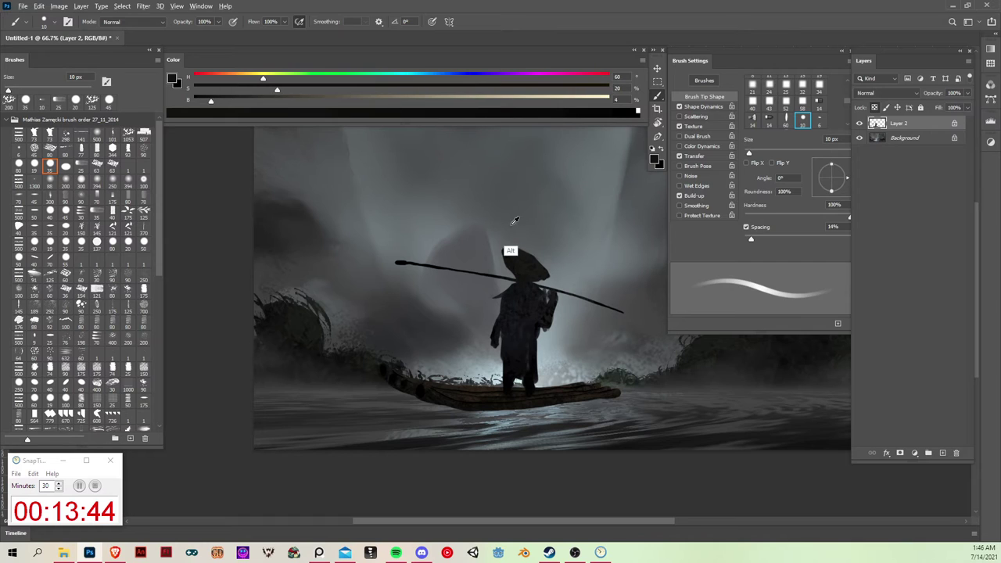
left_click(234, 79)
left_click(362, 89)
left_click(304, 100)
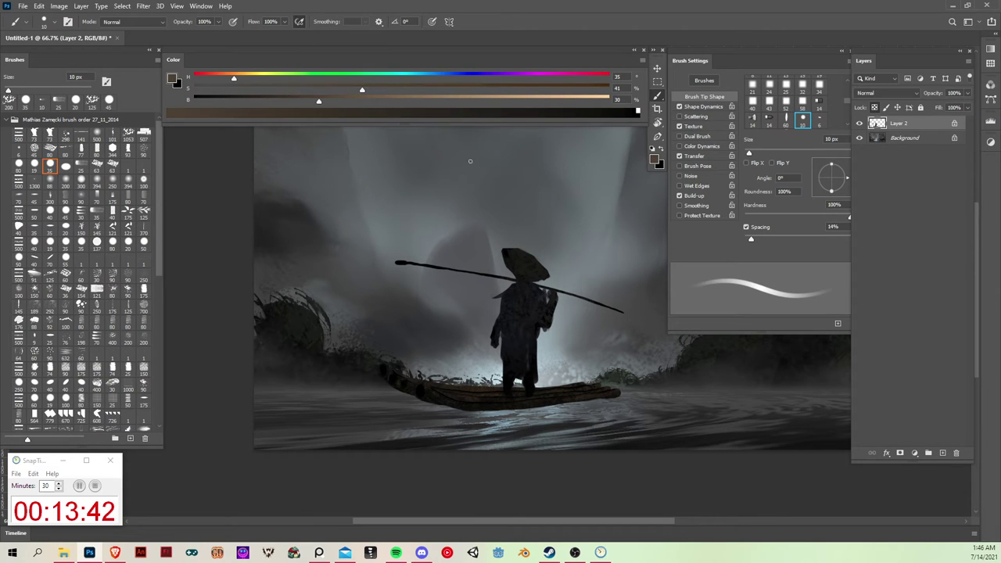
key("bracketright")
key("bracketright")
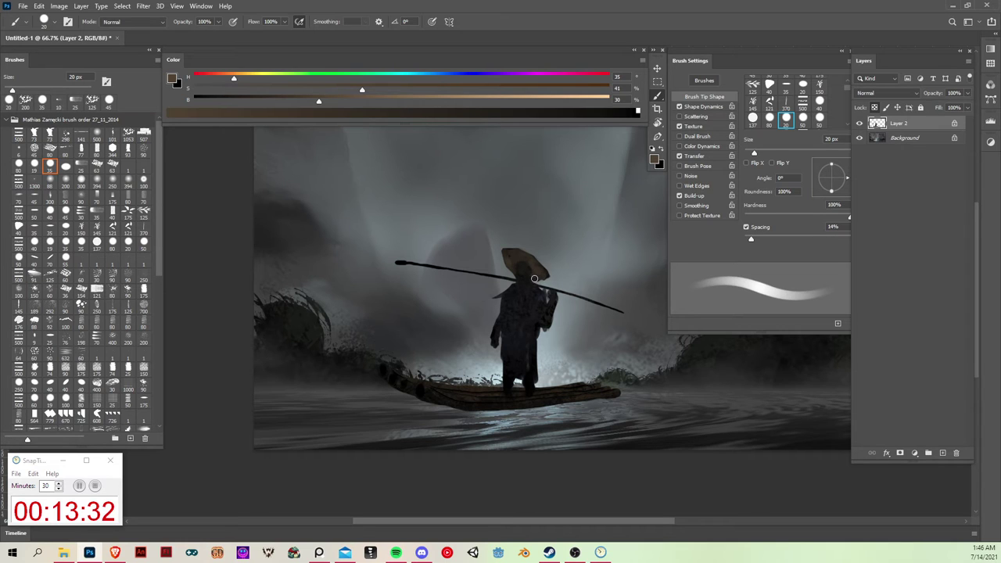
key("bracketleft")
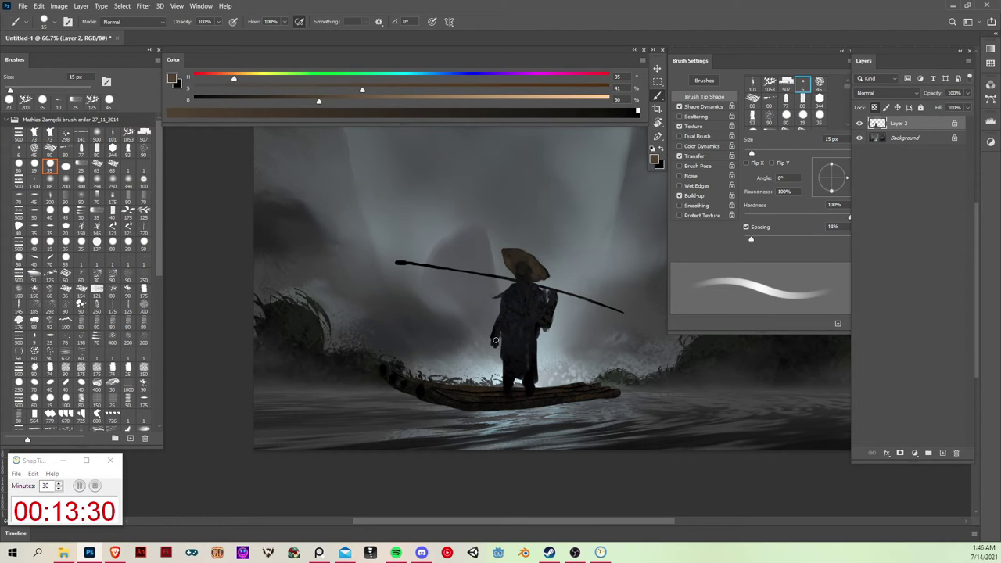
key("comma")
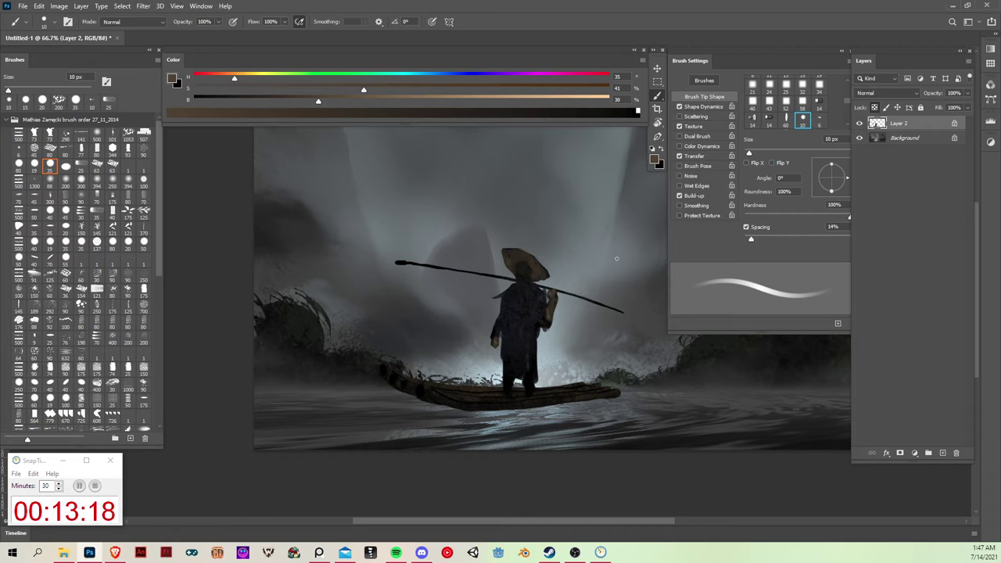
Trim the outlines of the raised arm and lowered hand with a hard round eraser at 8 px, undoing unwanted strokes.
key("e")
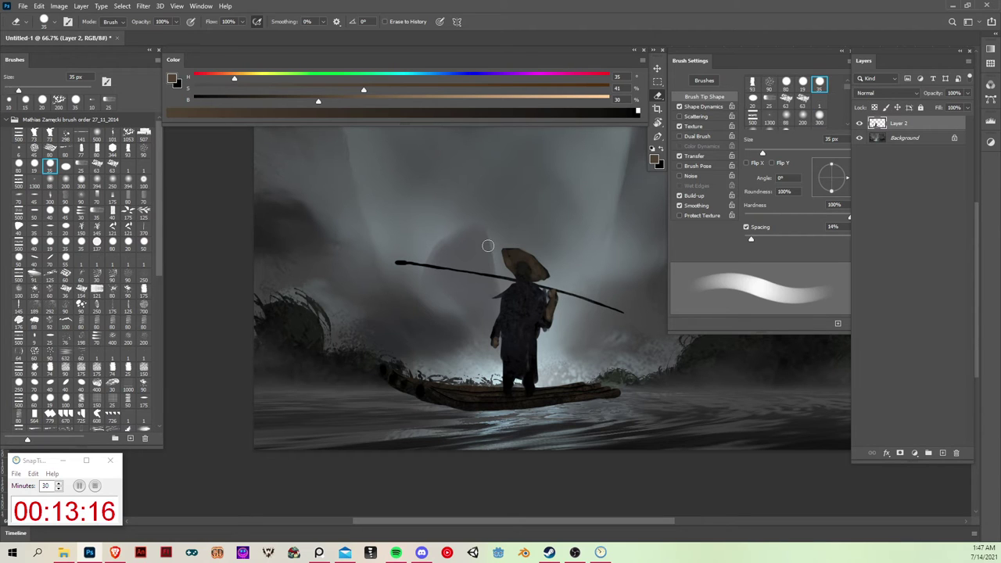
left_click(35, 165)
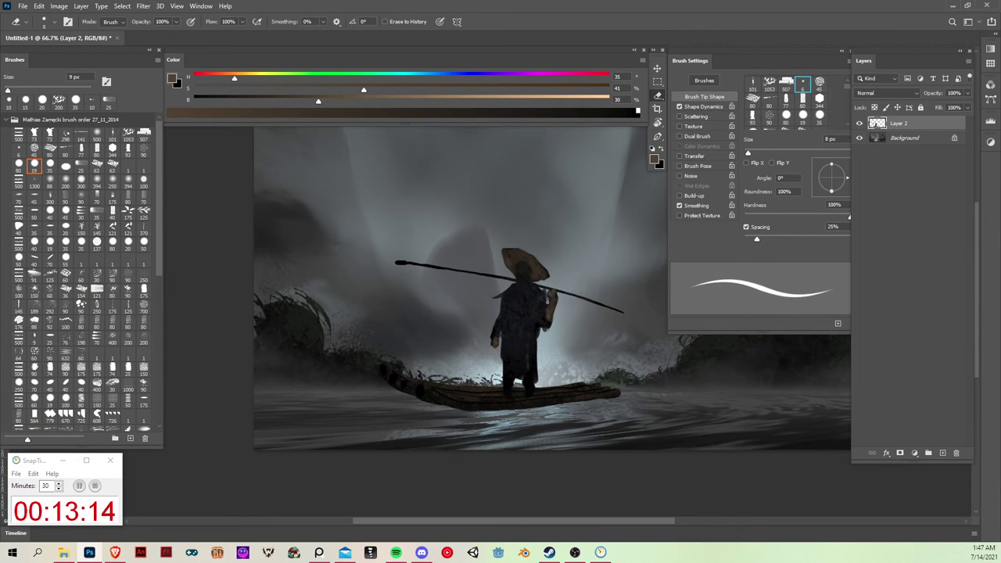
left_click_drag(548, 309, 549, 299)
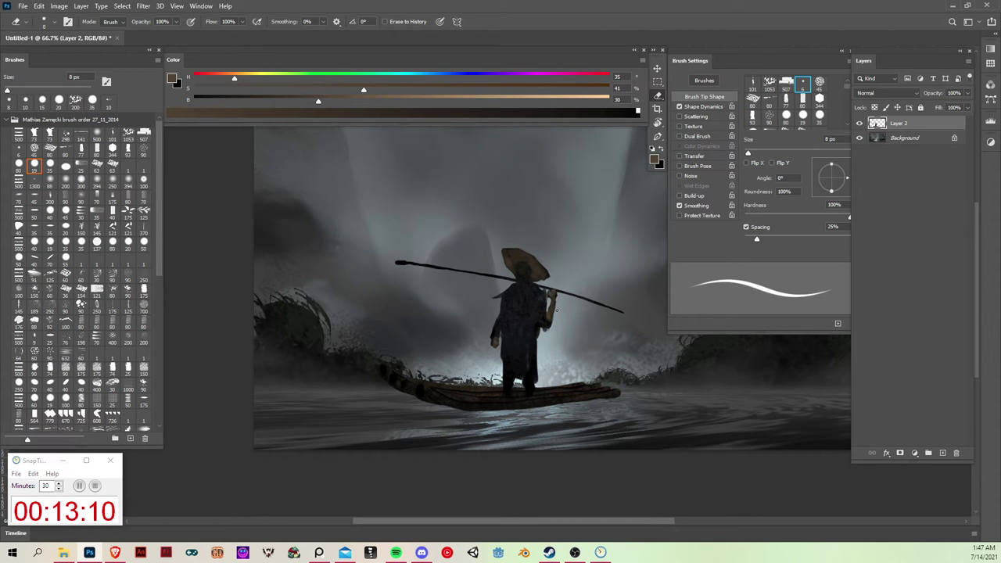
key("ctrl+z")
left_click_drag(555, 317, 550, 308)
key("ctrl+z")
key("ctrl+z")
key("ctrl+z")
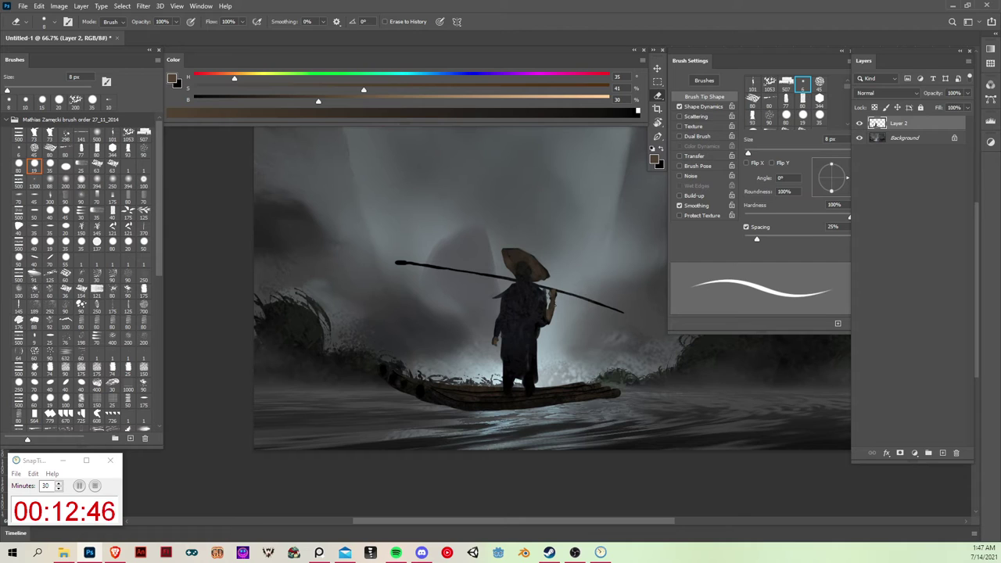
Paint the hanging sleeve under the raised arm with the 10 px brush, using colours sampled from the arm and robe.
key("b")
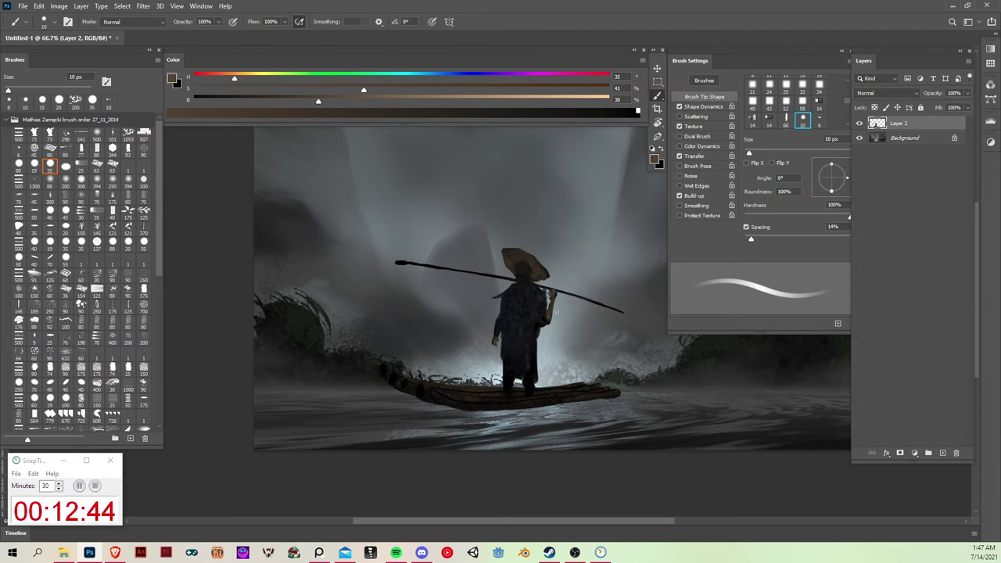
left_click(553, 307, "alt")
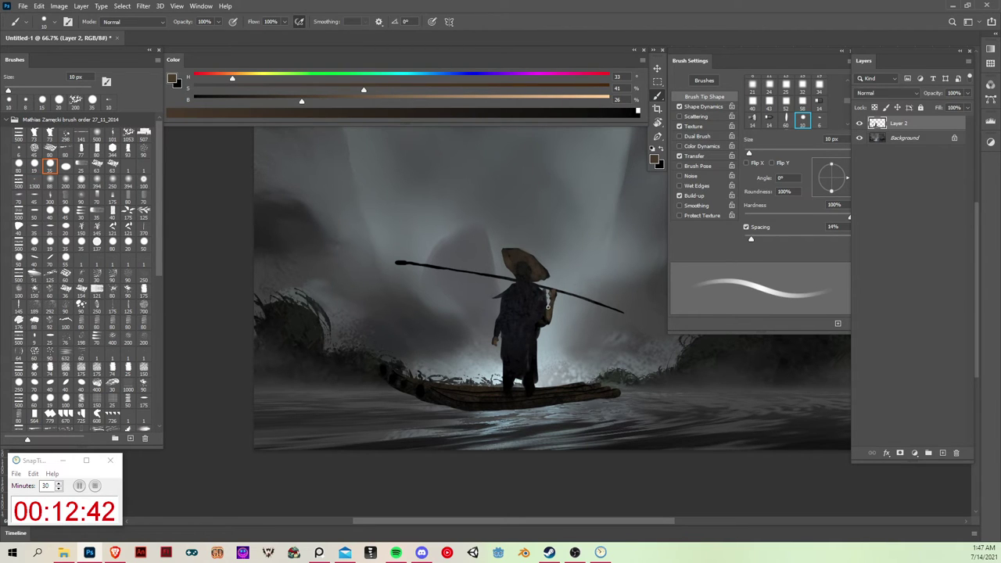
left_click(545, 314, "alt")
left_click_drag(545, 308, 548, 327)
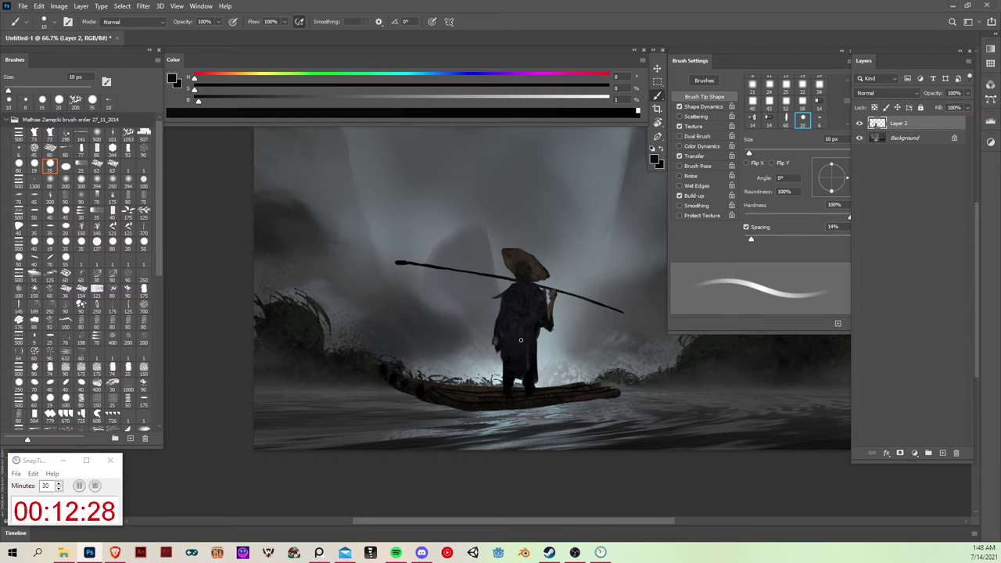
Define the folds of the shirt and trousers with sampled black strokes at 10 px.
left_click(512, 376, "alt")
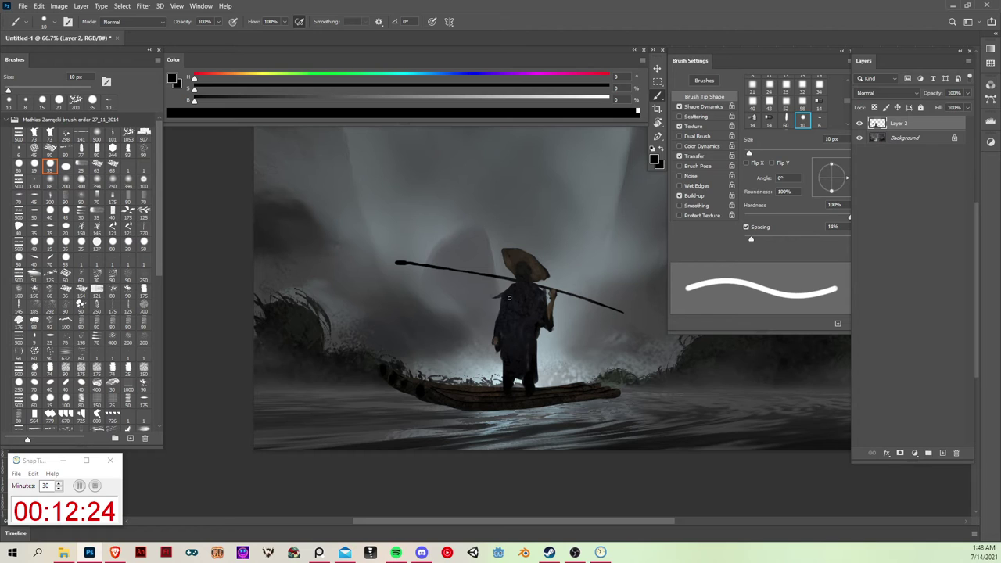
left_click_drag(507, 301, 507, 318)
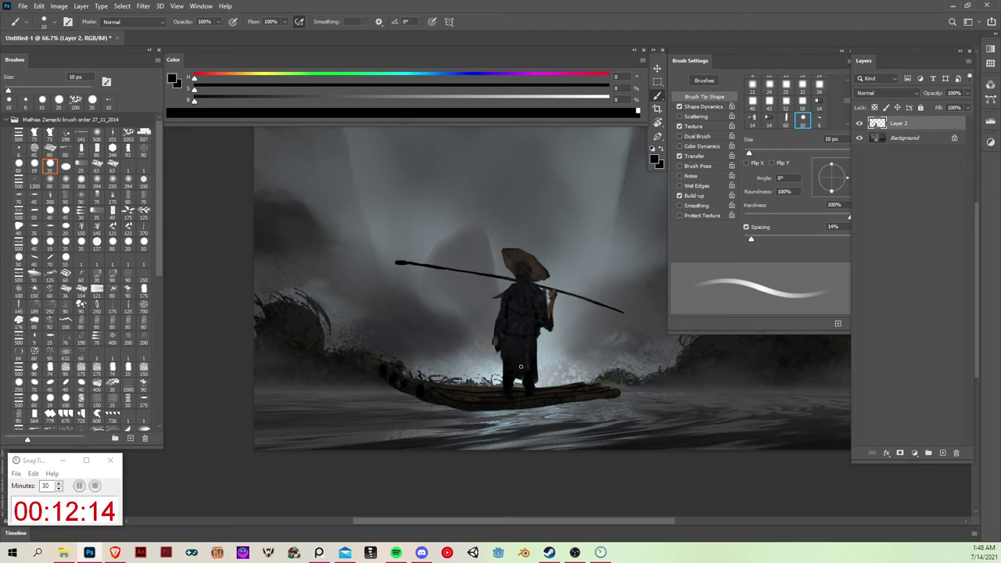
left_click_drag(519, 337, 516, 358)
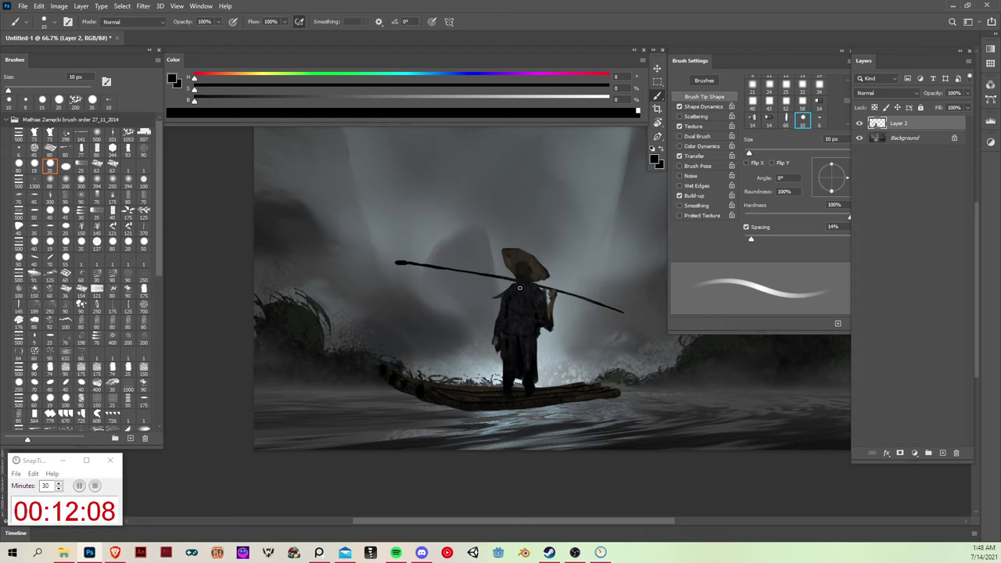
Block in the fisherman's face beneath the hat with a muted skin brown (H 35, S 32, B 32) at 10 px.
left_click(549, 297, "alt")
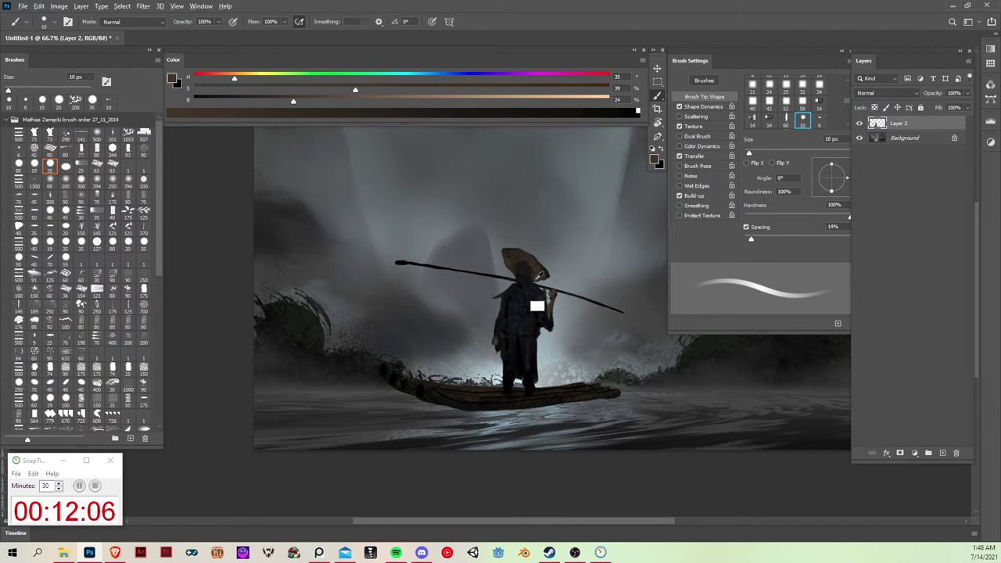
left_click(327, 91)
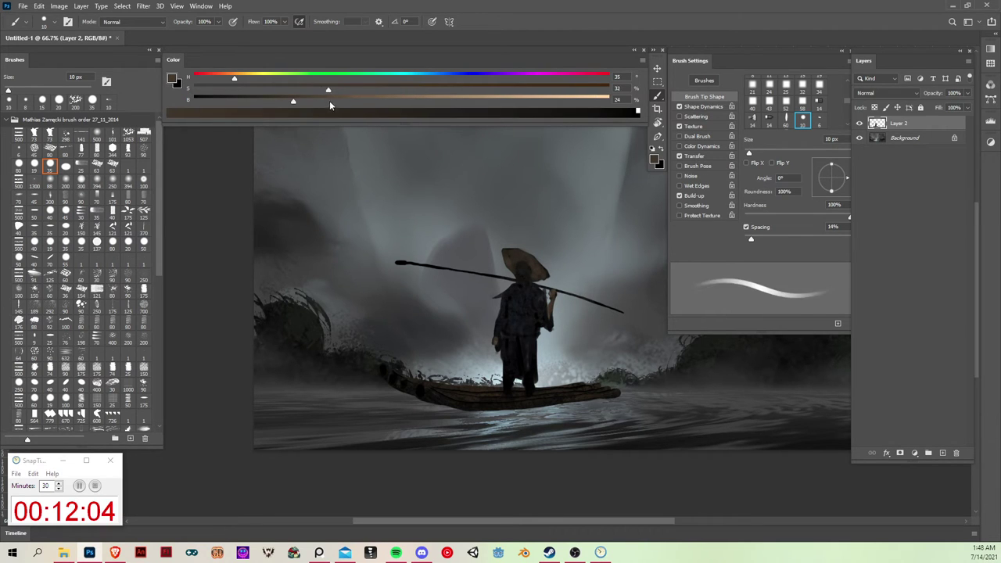
left_click(327, 100)
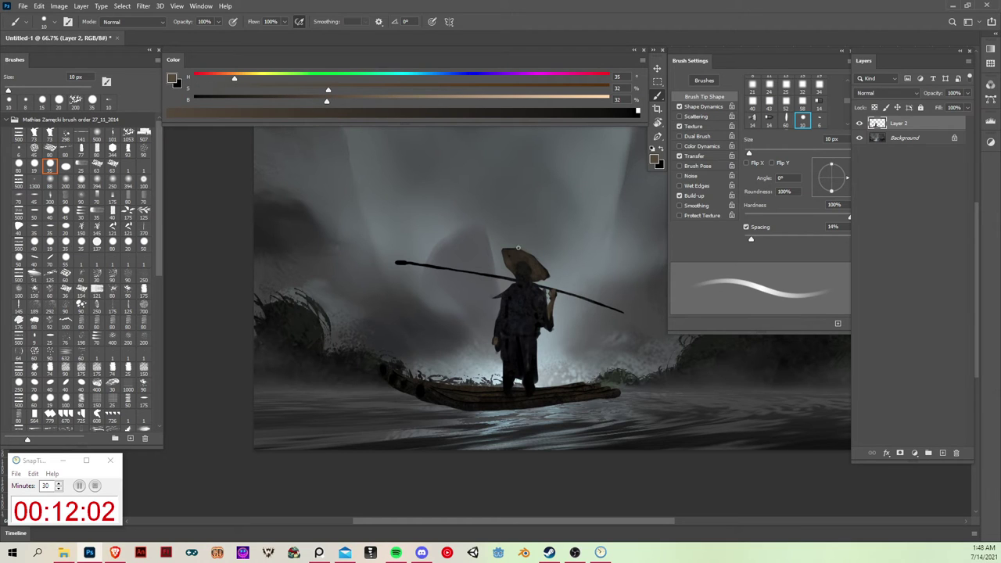
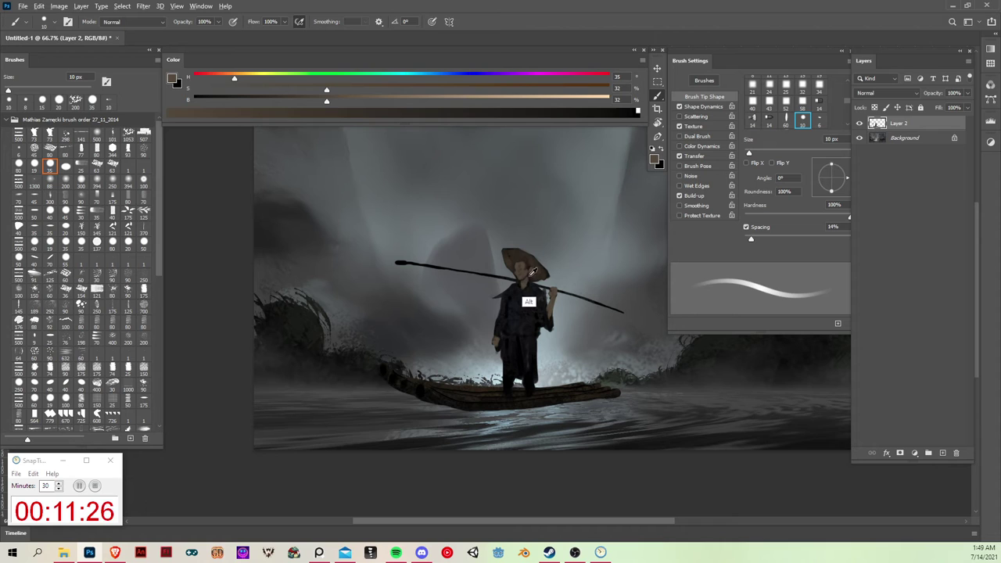
Draw the dark facial features in near-black (H 30, S 22, B 4) with a 7 px brush, undoing a misplaced stroke.
left_click(526, 267, "alt")
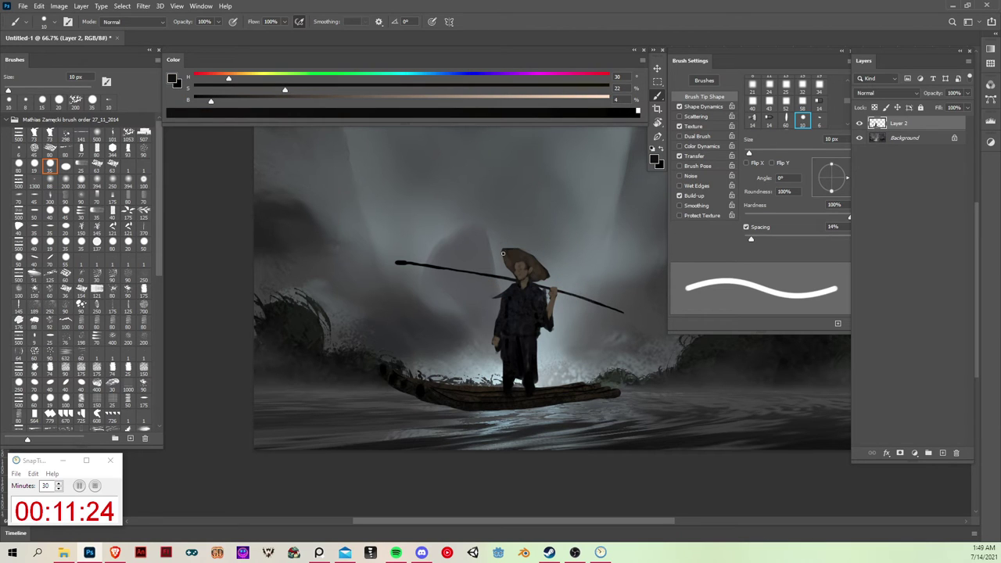
key("bracketleft")
key("bracketleft")
key("bracketleft")
left_click_drag(517, 272, 522, 279)
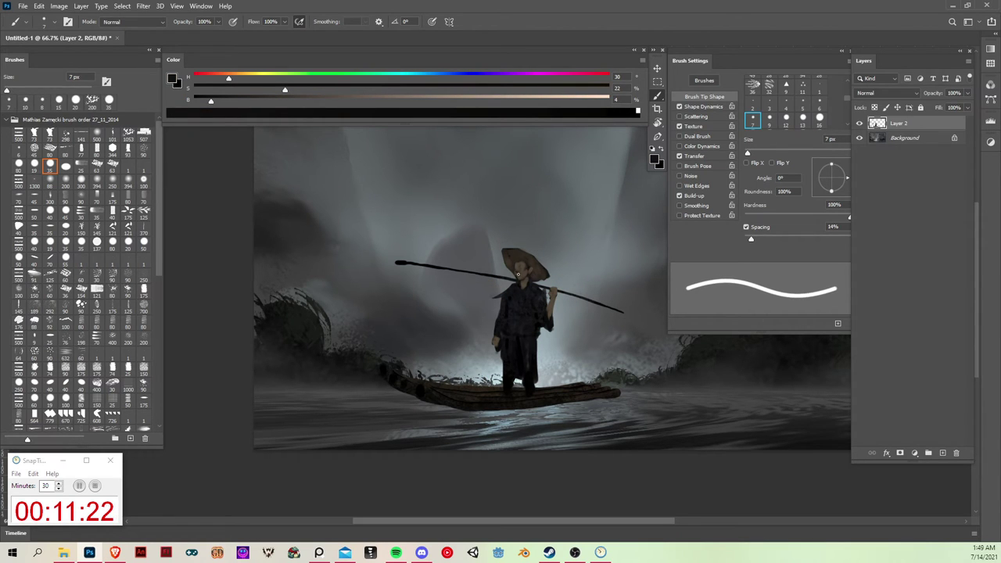
key("ctrl+z")
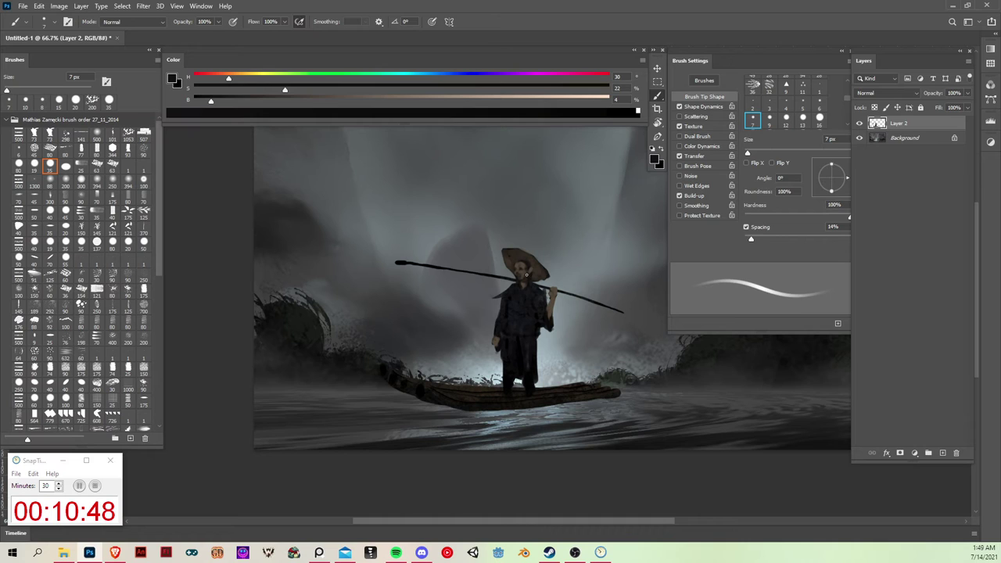
Refine the face and beard at 7 px by alternating sampled skin browns with near-black.
left_click(521, 273, "alt")
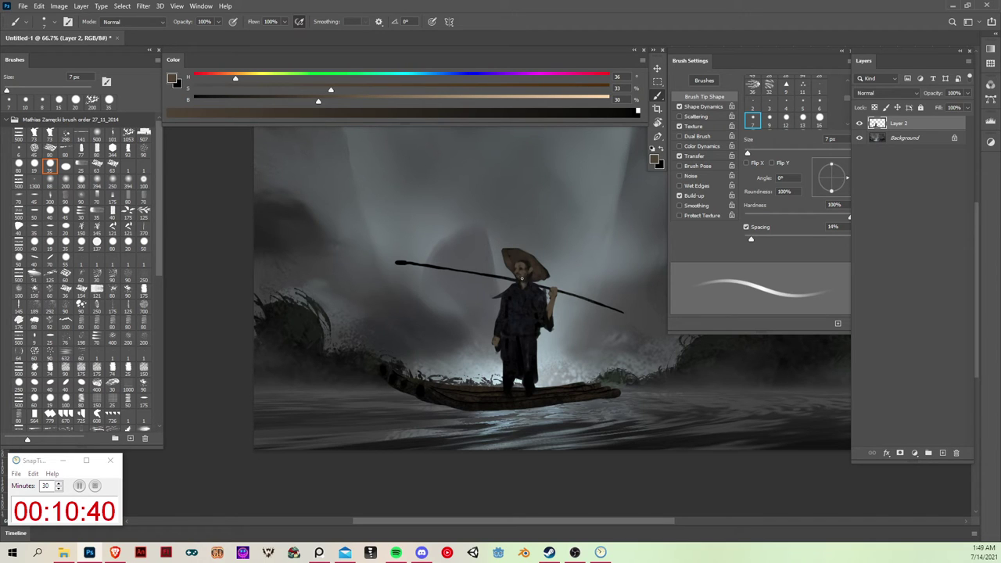
left_click(519, 278, "alt")
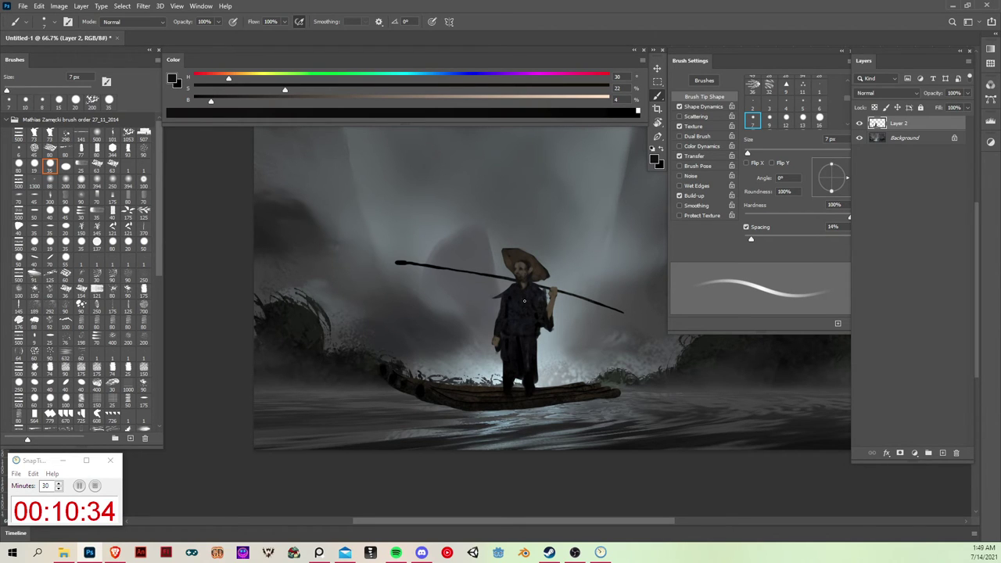
left_click(522, 286, "alt")
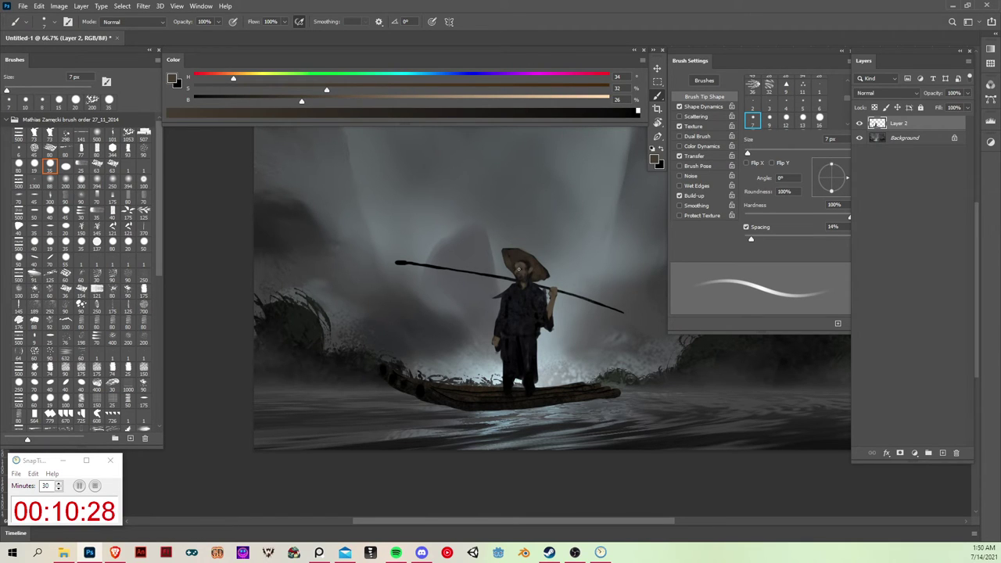
left_click_drag(548, 325, 538, 344)
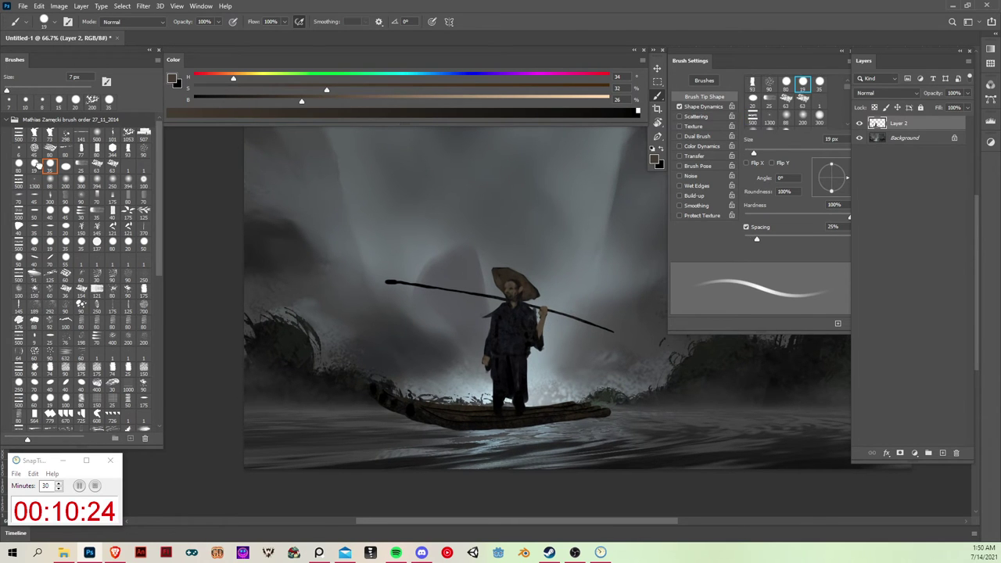
left_click(34, 165)
mouse_move(605, 316)
left_mouse_down()
mouse_move(545, 366)
mouse_move(585, 337)
mouse_move(577, 346)
left_mouse_up()
mouse_move(511, 352)
left_mouse_down()
mouse_move(594, 371)
mouse_move(609, 389)
left_mouse_up()
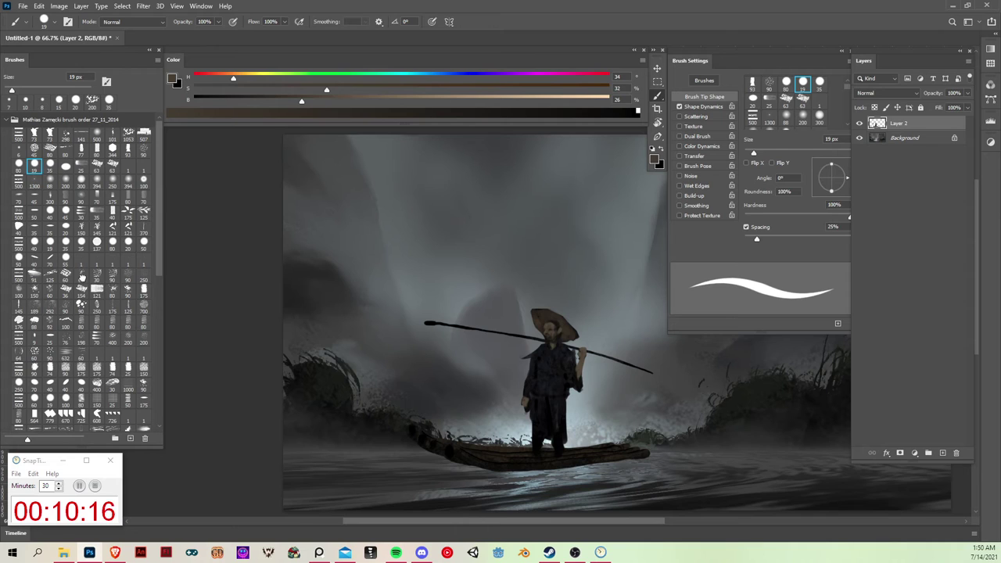
left_click(81, 275)
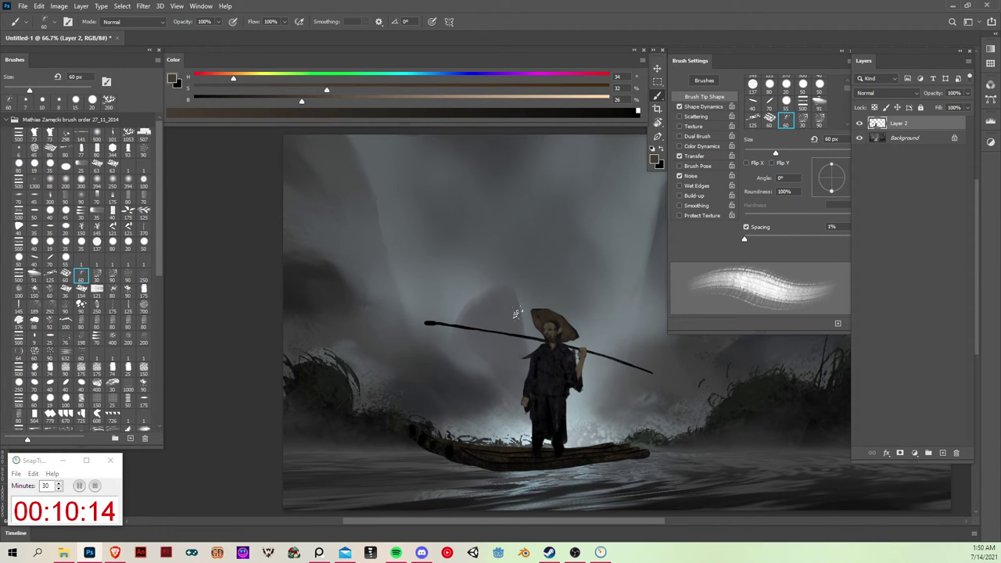
key("bracketleft")
key("bracketleft")
key("bracketleft")
key("bracketleft")
key("bracketleft")
key("bracketleft")
left_click_drag(543, 349, 533, 358)
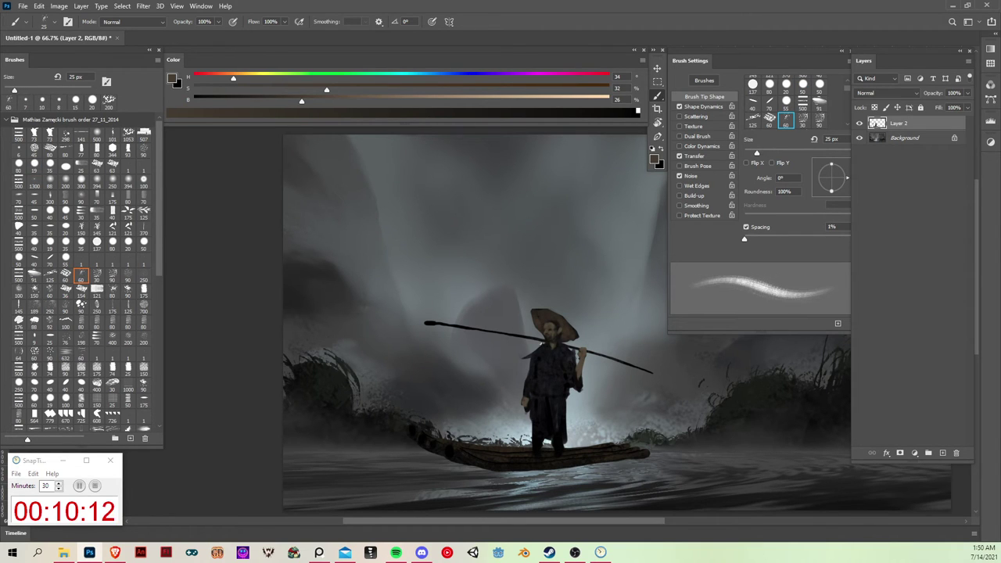
key("ctrl+z")
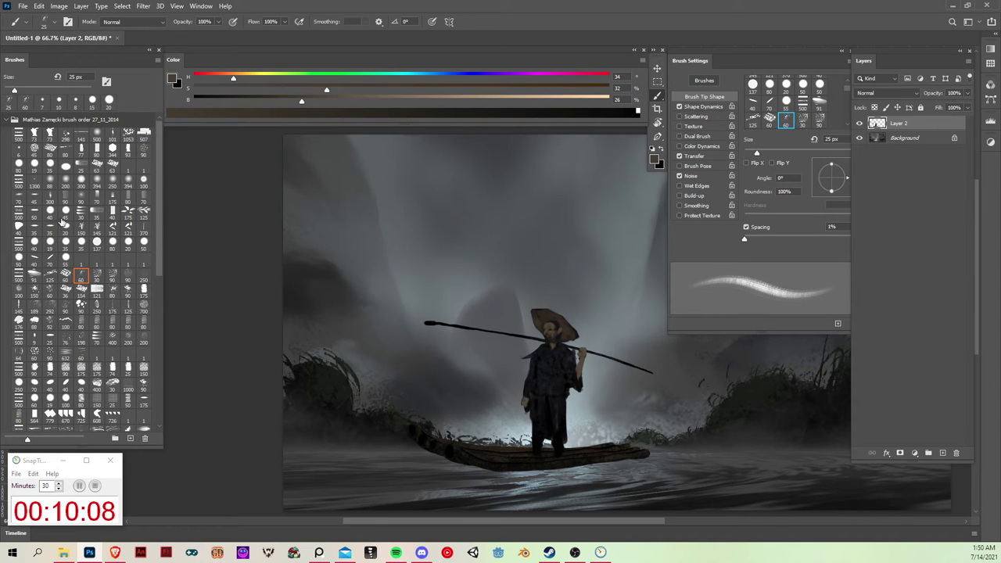
Paint a chest strap and ragged straw cape over the shoulders and behind the legs in brown (H 34, S 32, B 26) with a textured 9 px brush.
left_click(80, 166)
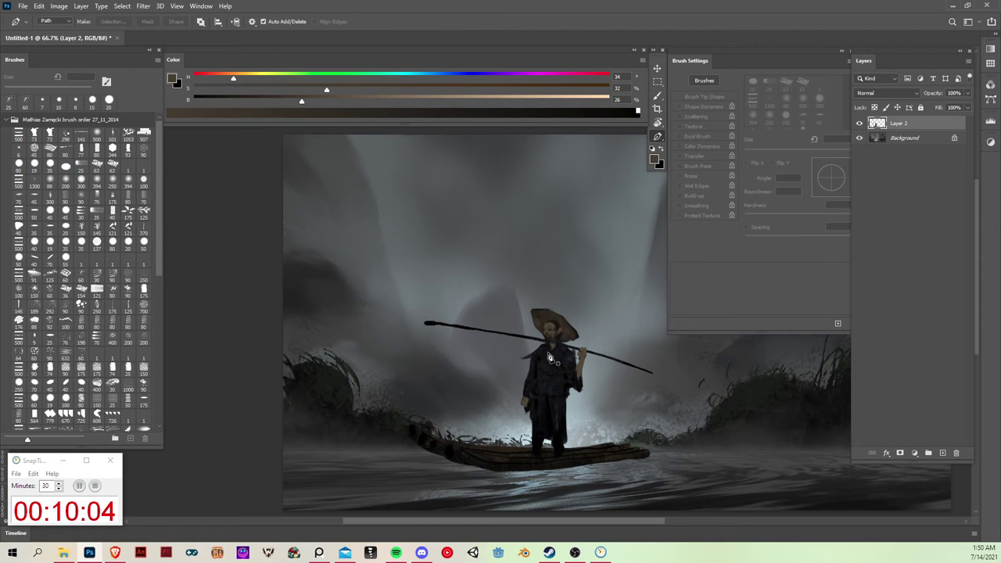
key("bracketleft")
key("bracketleft")
key("bracketleft")
key("bracketleft")
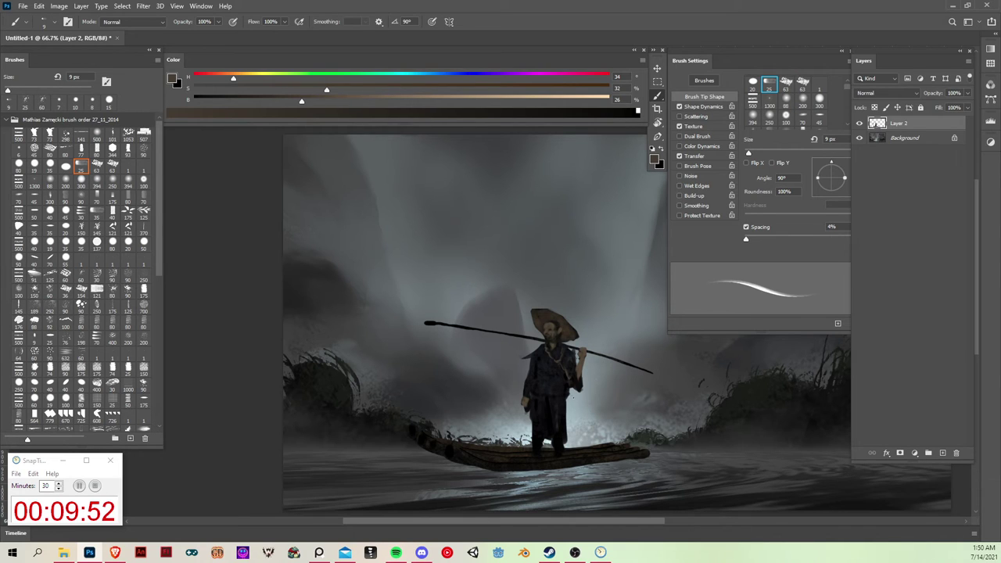
mouse_move(572, 390)
left_mouse_down()
mouse_move(579, 414)
mouse_move(578, 405)
left_mouse_up()
mouse_move(572, 399)
left_mouse_down()
mouse_move(573, 427)
mouse_move(569, 398)
mouse_move(566, 406)
mouse_move(580, 426)
left_mouse_up()
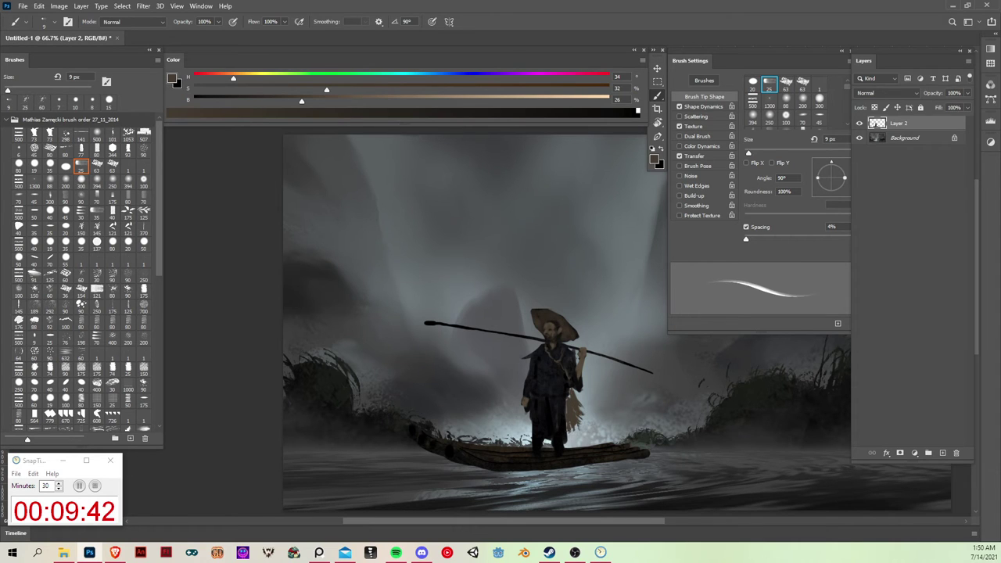
left_click_drag(526, 408, 529, 423)
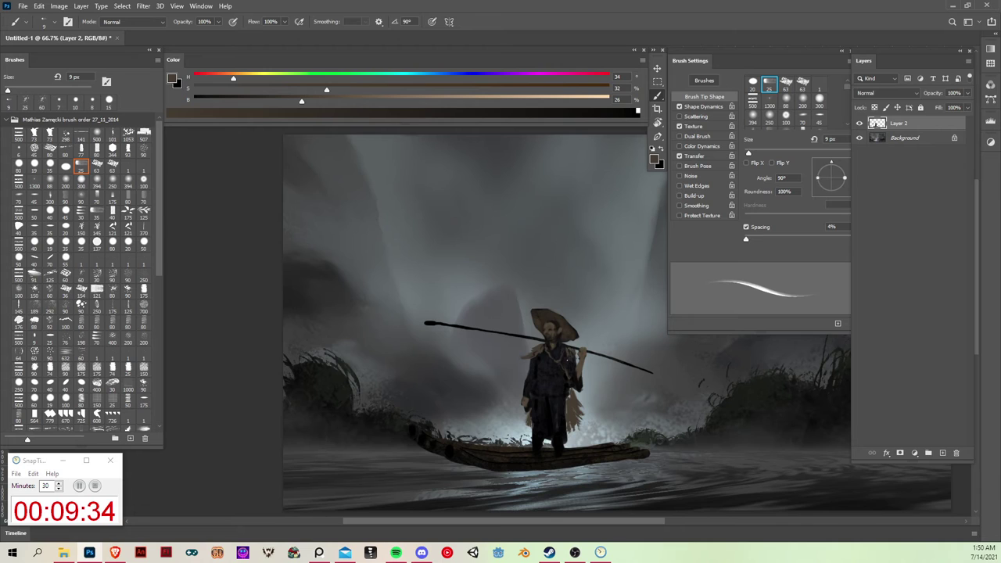
Add a small pale grey highlight (H 13, S 4, B 69) to the chest of the shirt with the 9 px brush.
left_click(549, 389, "alt")
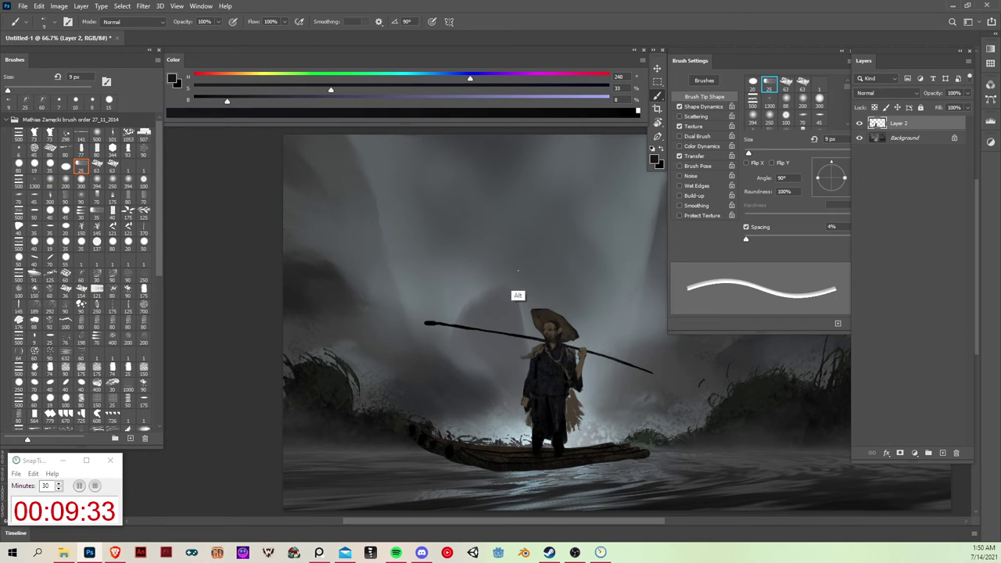
left_click(234, 76)
left_click(468, 108)
left_click(480, 101)
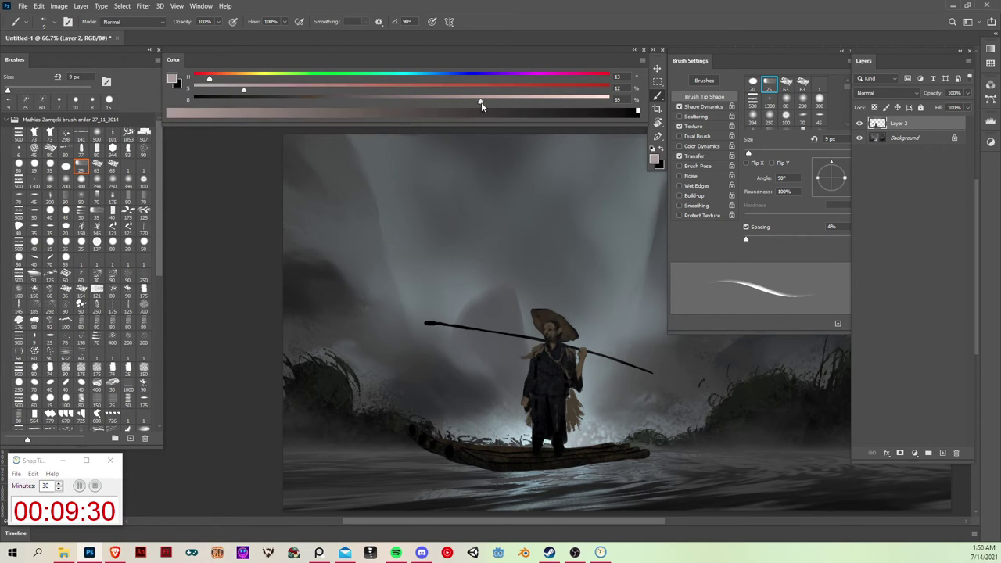
left_click_drag(217, 87, 209, 89)
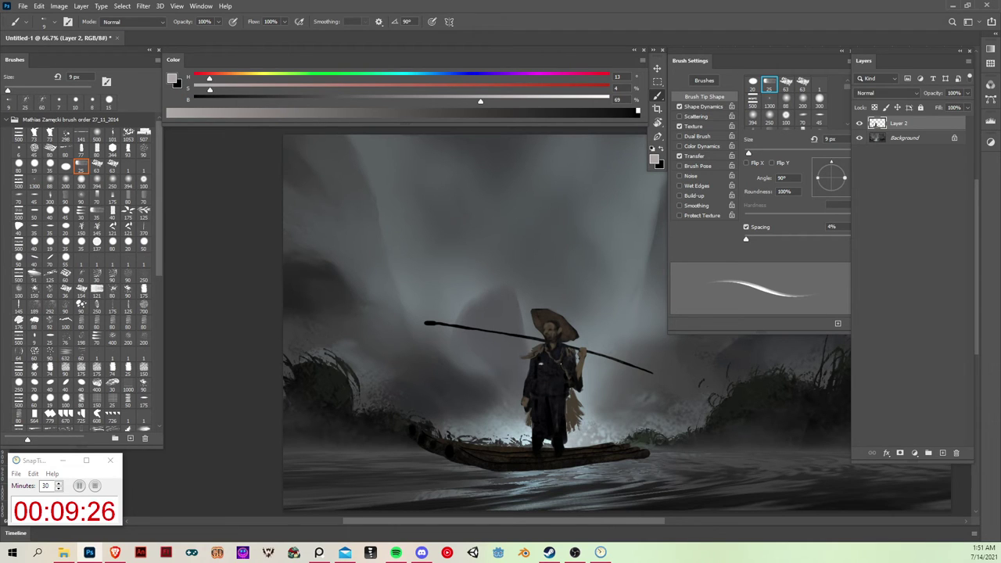
Deepen the shirt details with black, try sampled brown and tan accents on the upper body, and undo the last two strokes.
left_click(568, 388, "alt")
key("d")
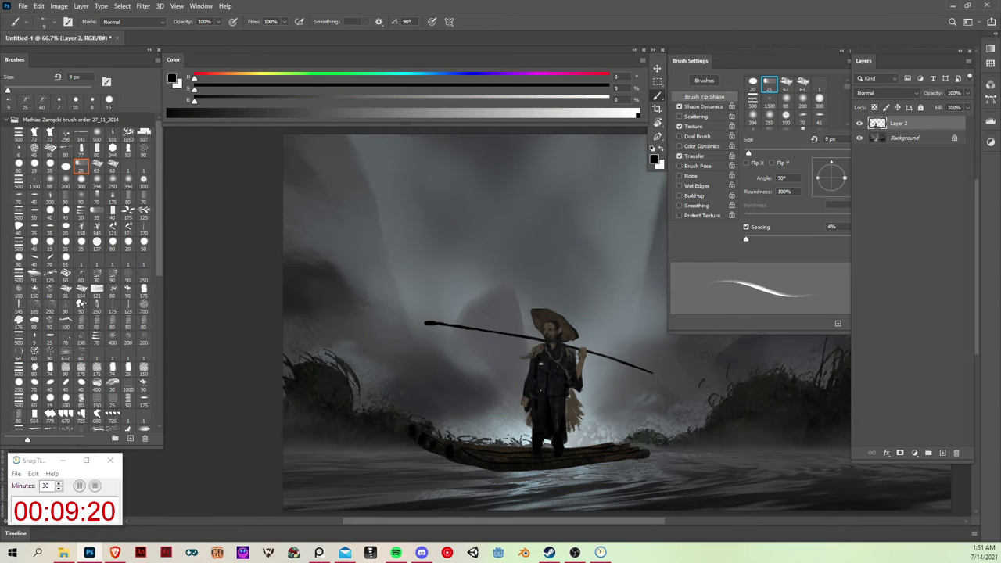
left_click(547, 351, "alt")
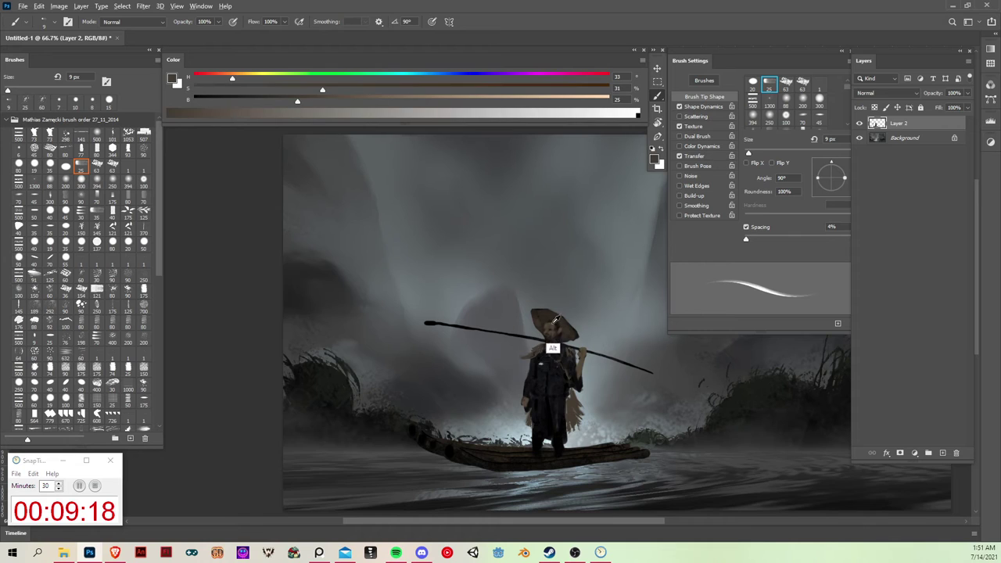
left_click(541, 346, "alt")
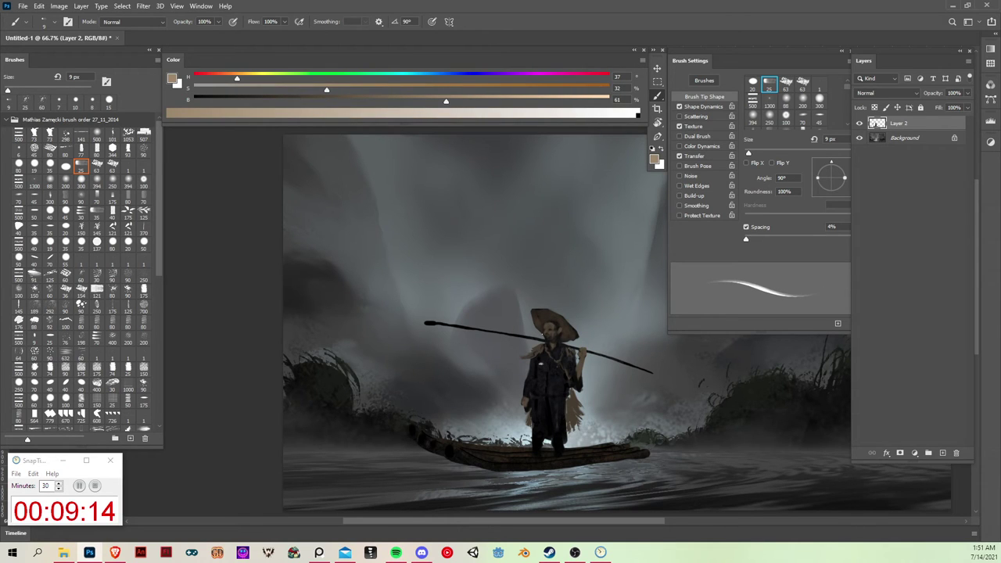
key("ctrl+z")
key("ctrl+z")
Paint a hanging sash at the fisherman's waist in dark red (H 10, S 41, B 29) at 9 px.
left_click(548, 358, "alt")
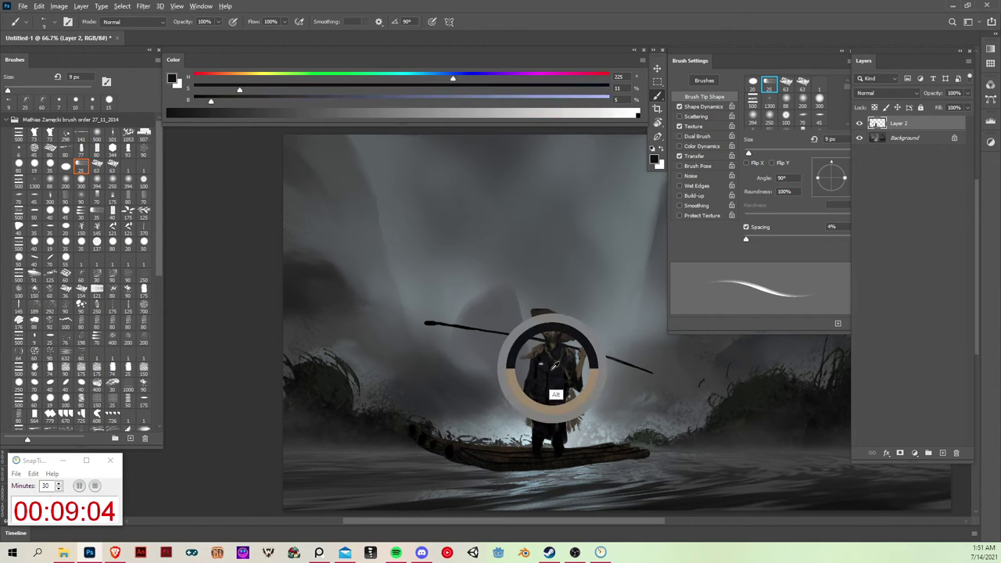
left_click(207, 81)
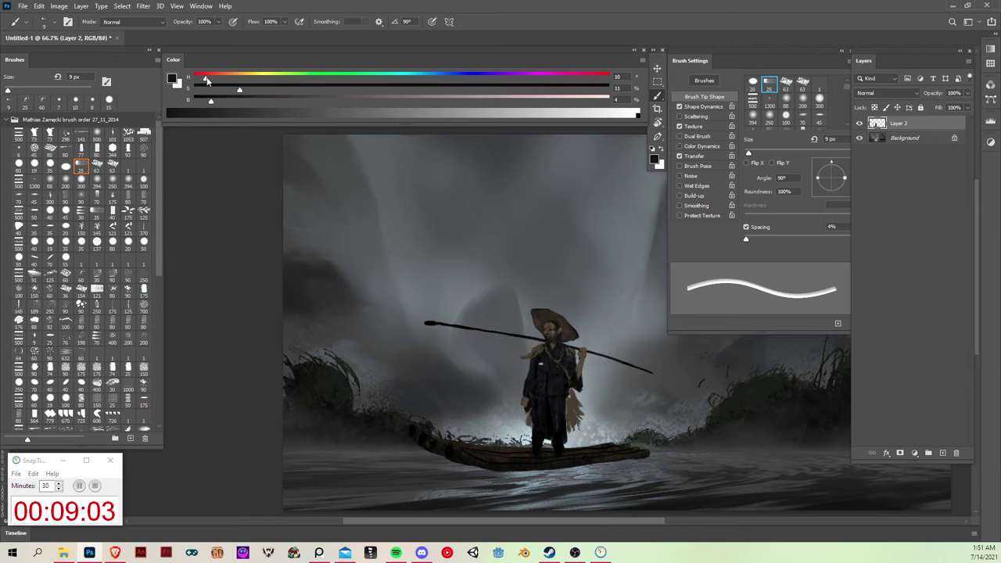
left_click(364, 88)
left_click(313, 101)
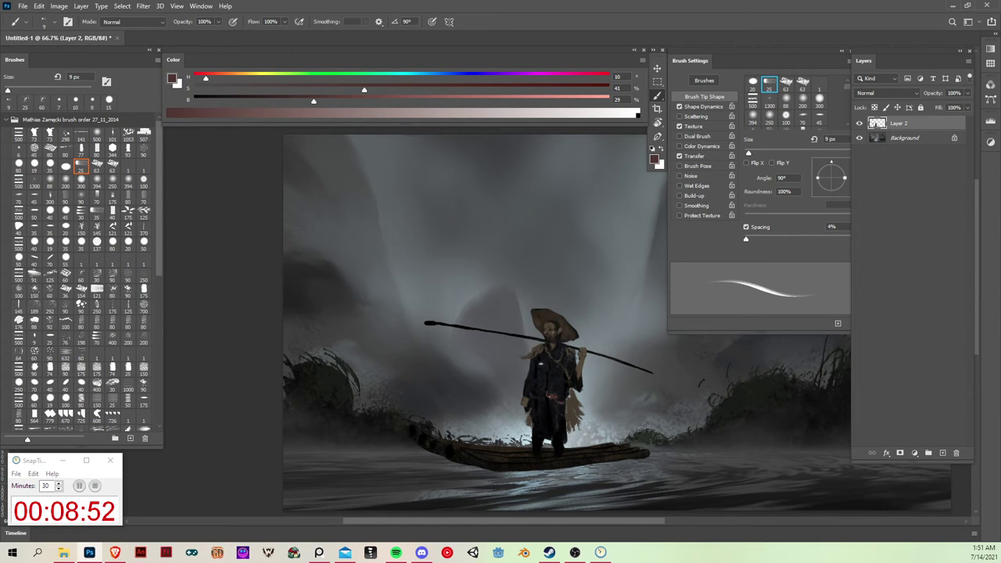
left_click_drag(554, 400, 558, 414)
Shade the raised arm and the hat with sampled near-black (H 0, S 0, B 2), finishing with a round 9 px brush.
left_click(580, 382, "alt")
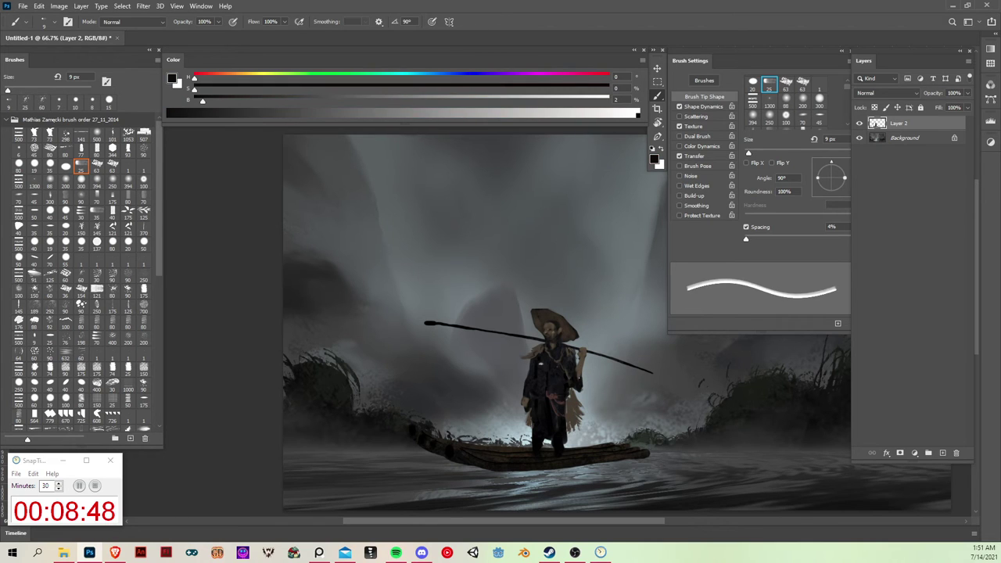
left_click_drag(580, 361, 582, 375)
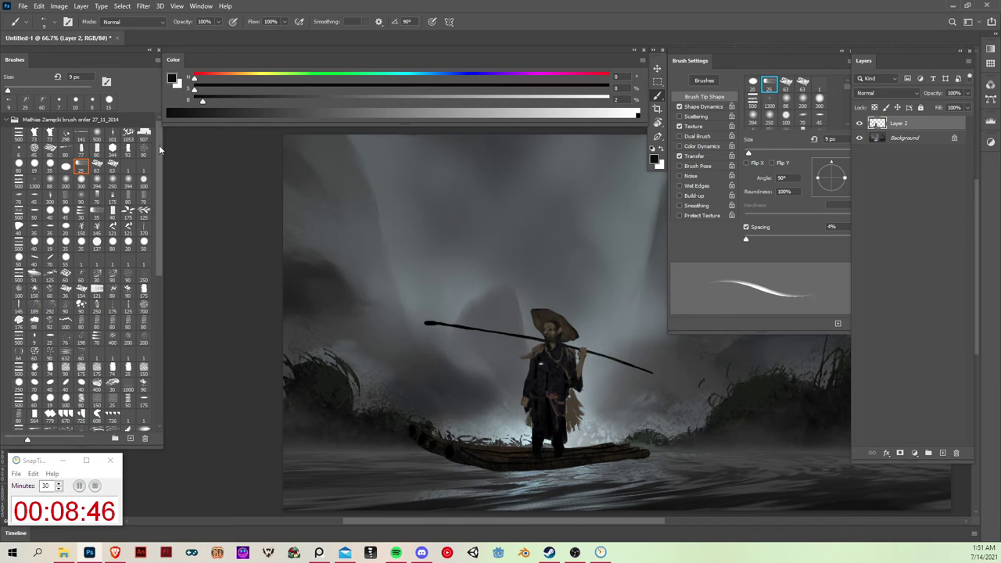
left_click(50, 166)
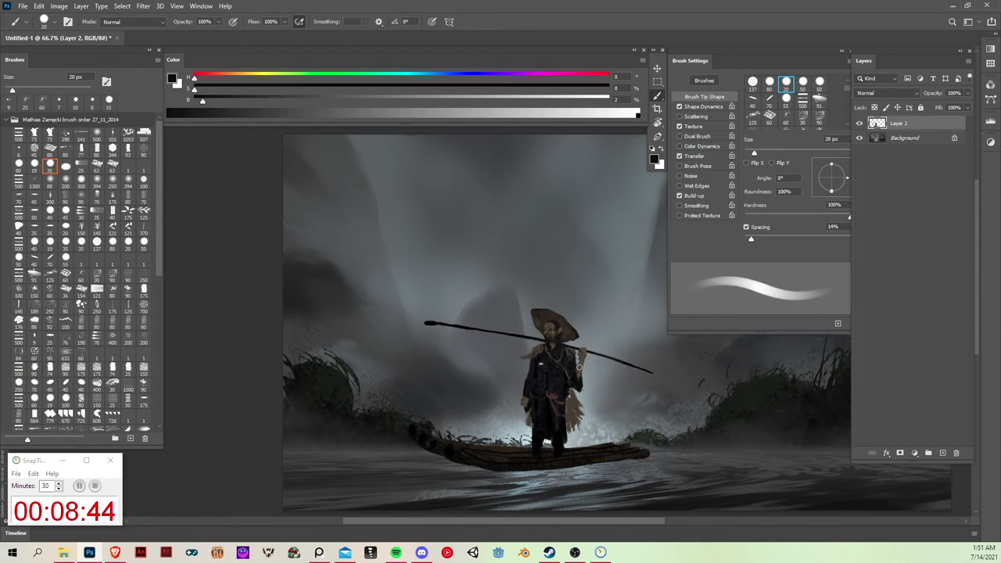
left_click_drag(579, 361, 579, 380)
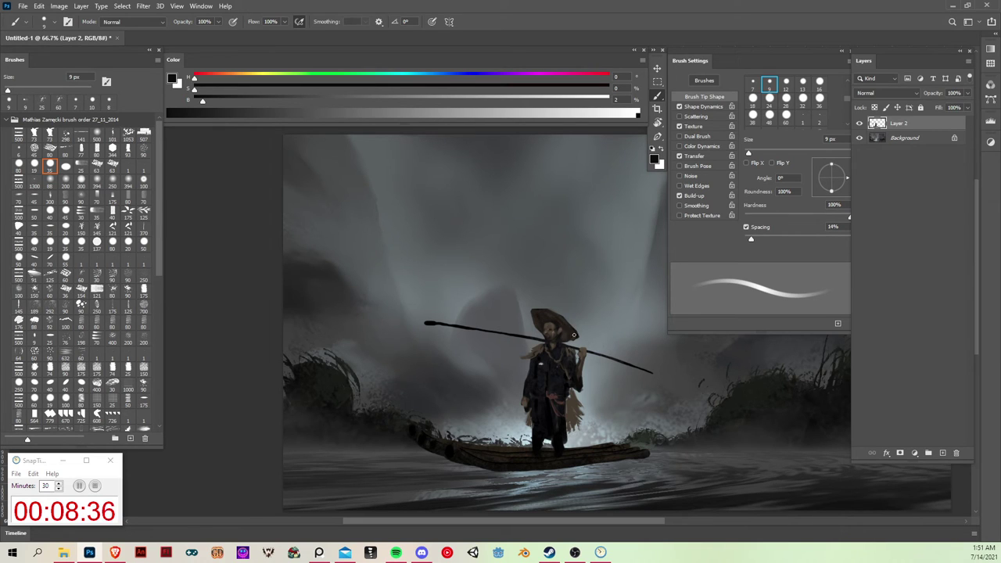
Block in a bird's body and curved neck above the left end of the pole in pure black with a hard round 20 px brush.
left_click_drag(574, 335, 603, 370)
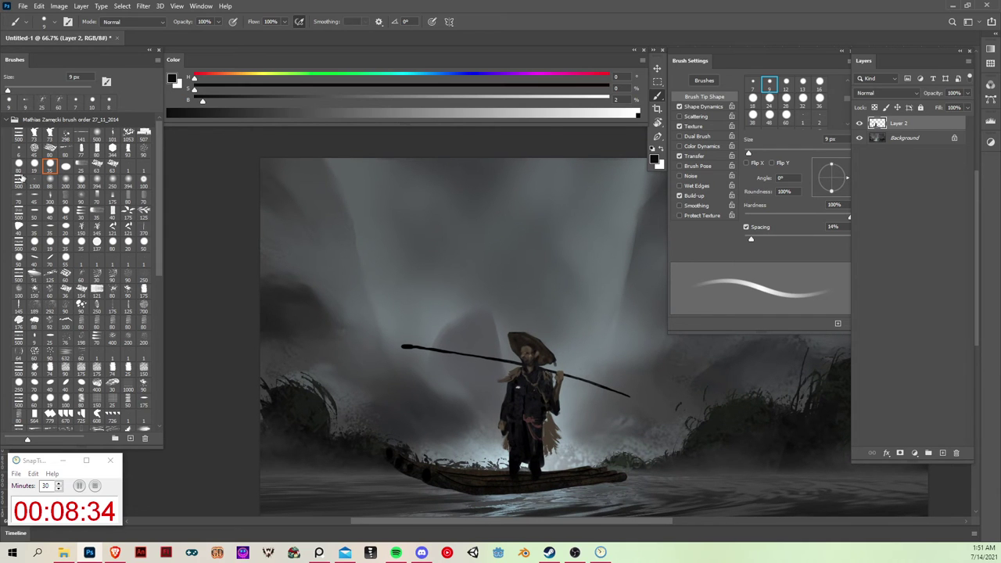
left_click(35, 165)
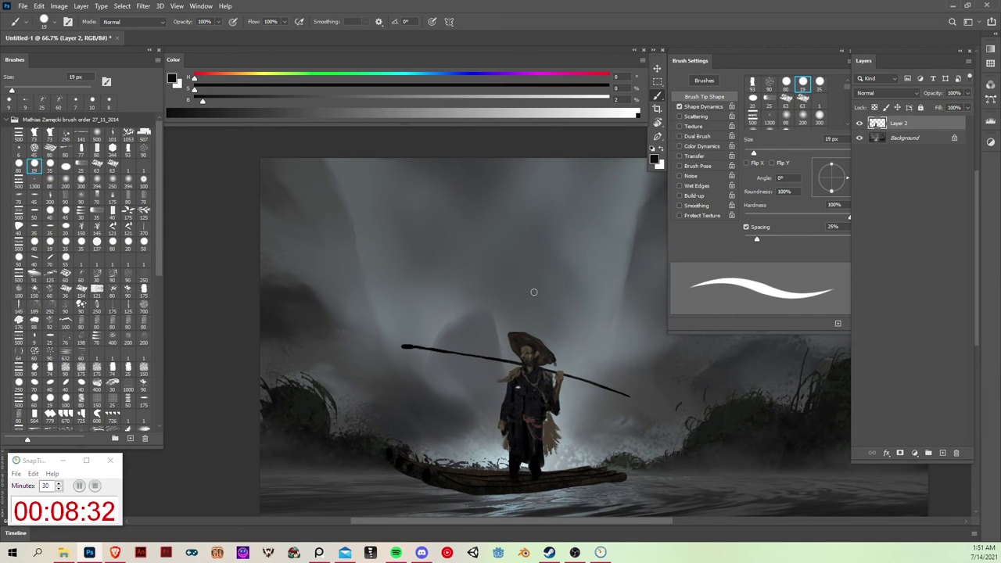
scroll(447, 273, "left", 2)
key("d")
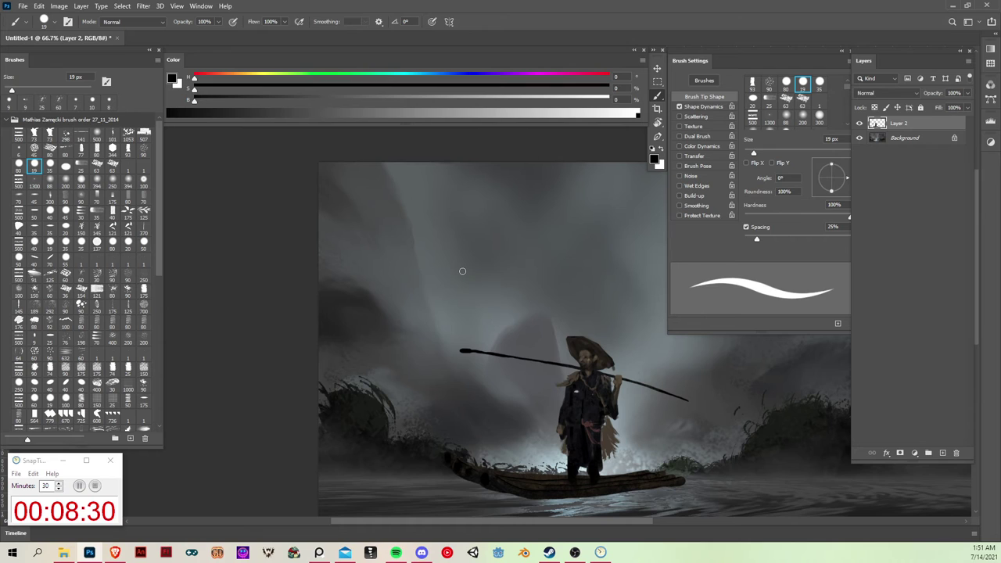
key("]")
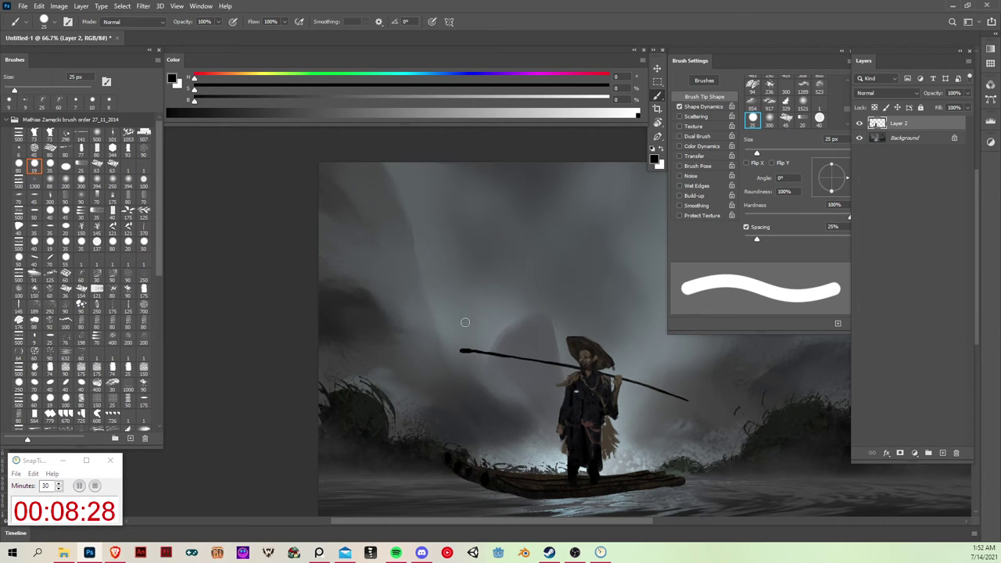
key("[")
left_click_drag(480, 342, 494, 342)
key("period")
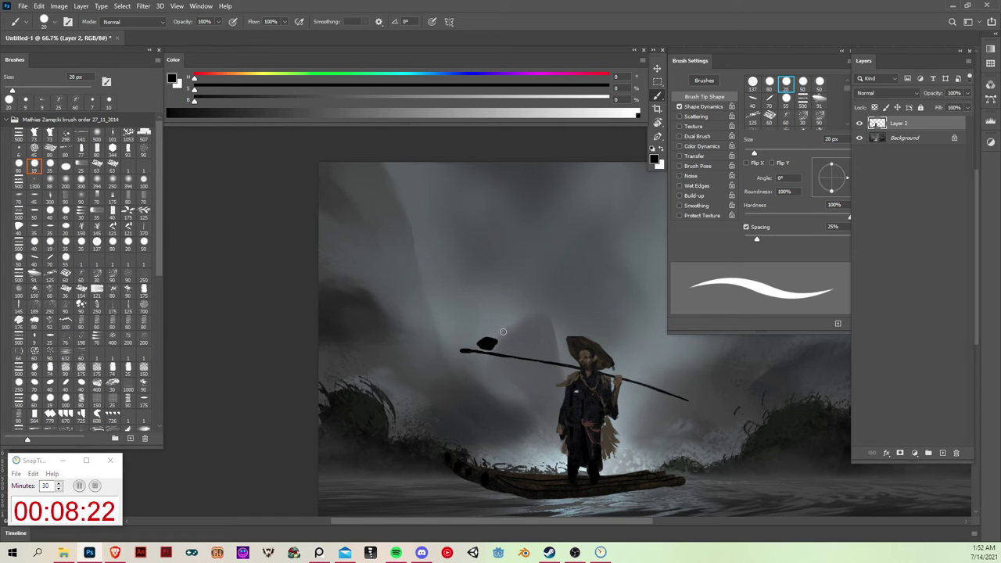
mouse_move(499, 331)
left_mouse_down()
mouse_move(495, 345)
mouse_move(505, 333)
left_mouse_up()
Add the first bird's open beak, tail and legs standing on the pole with the brush reduced to 10 px.
key("bracketleft")
key("bracketleft")
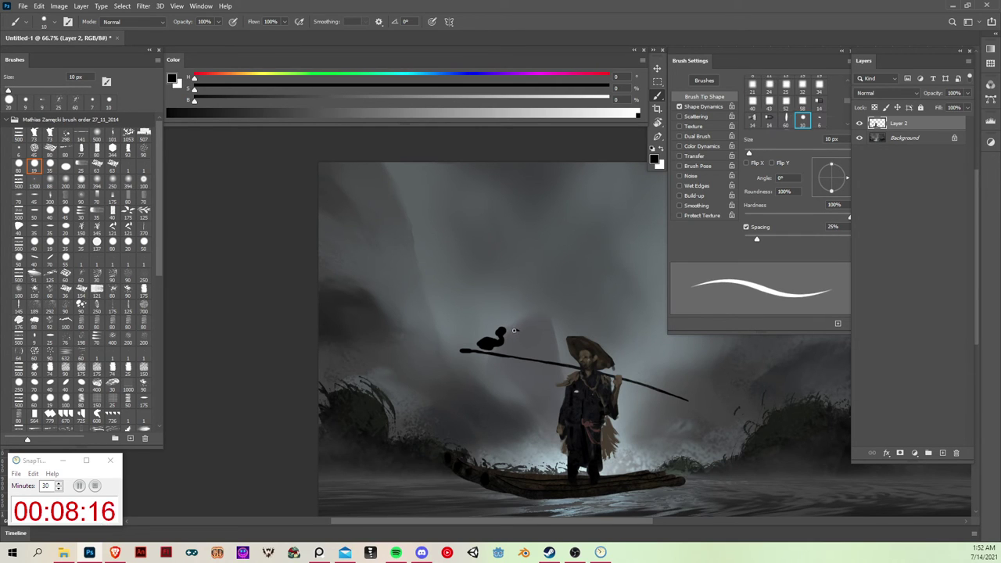
mouse_move(506, 330)
left_mouse_down()
mouse_move(513, 338)
mouse_move(506, 331)
left_mouse_up()
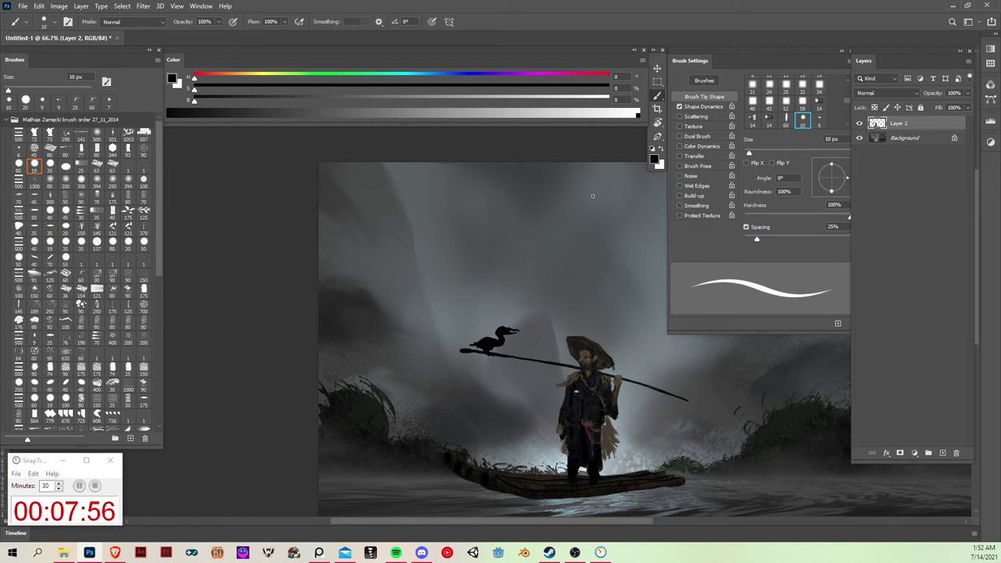
Paint the head, open beak, neck and body of a second black bird on the right end of the pole at 10 px.
left_click_drag(587, 312, 527, 313)
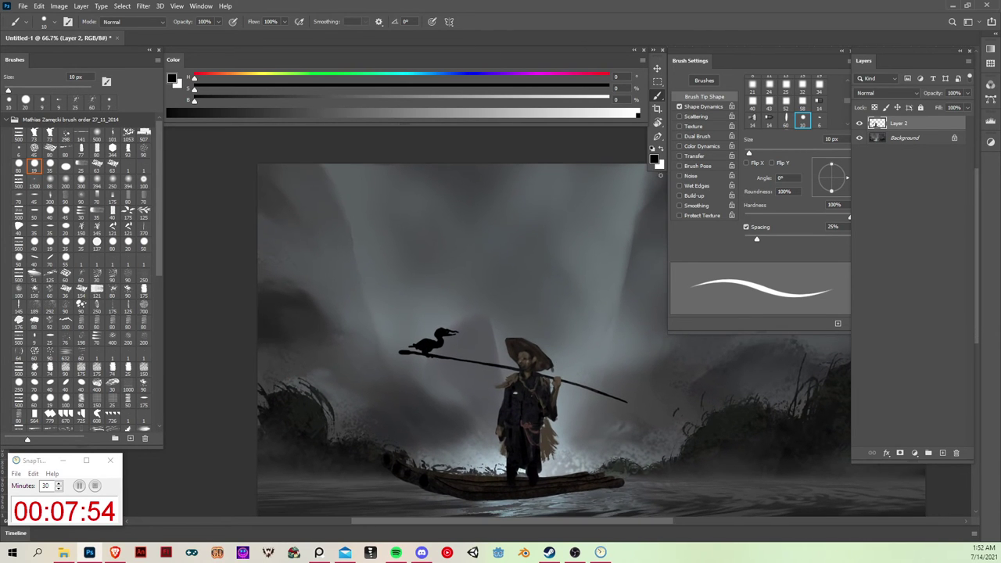
left_click_drag(591, 387, 555, 376)
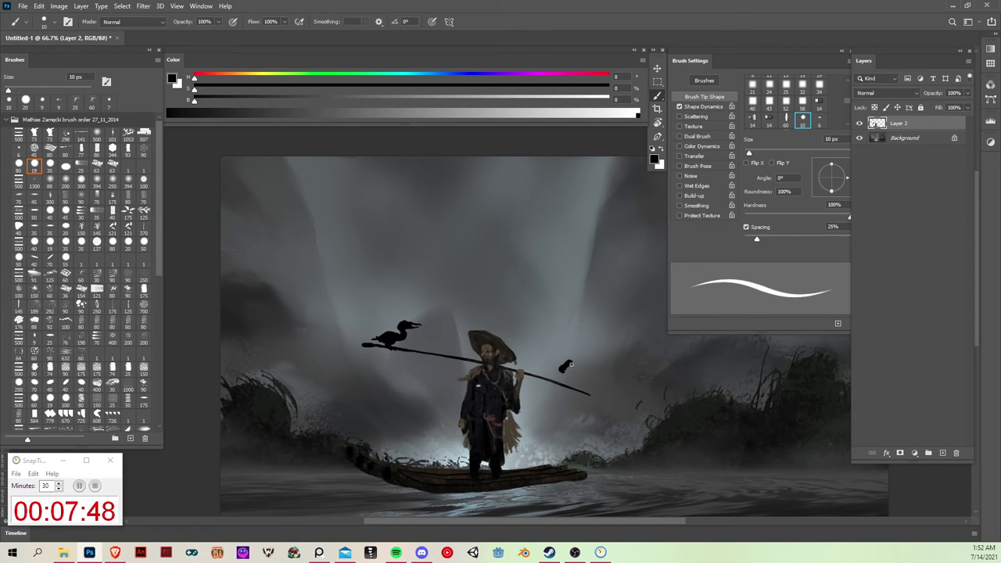
mouse_move(583, 360)
left_mouse_down()
mouse_move(564, 369)
mouse_move(563, 381)
mouse_move(575, 380)
left_mouse_up()
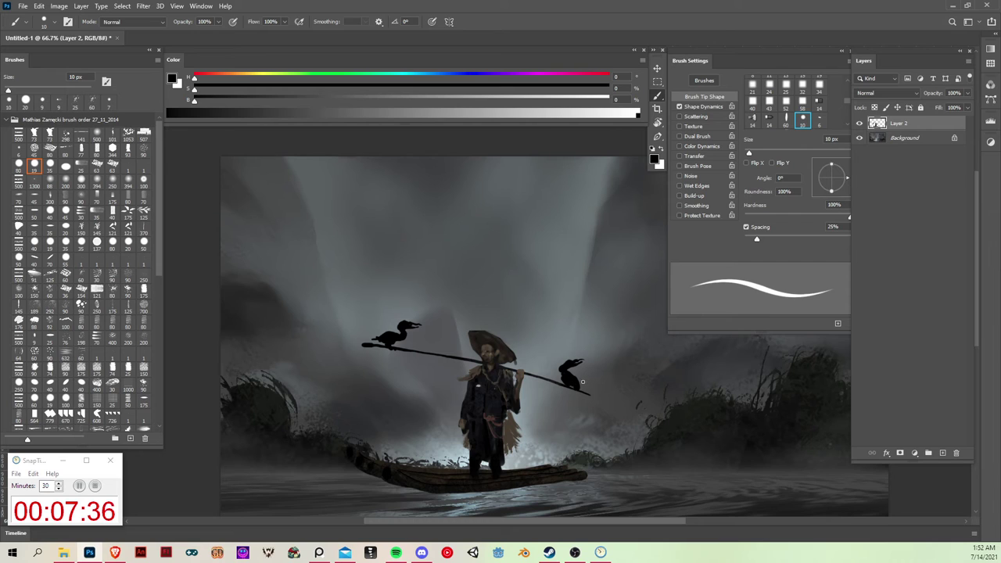
Give the second bird outspread feathered wings and legs, cleaning up its silhouette with the black 10 px brush and the Eraser.
mouse_move(577, 378)
left_mouse_down()
mouse_move(589, 372)
mouse_move(601, 381)
mouse_move(583, 382)
mouse_move(617, 386)
mouse_move(581, 374)
mouse_move(589, 370)
left_mouse_up()
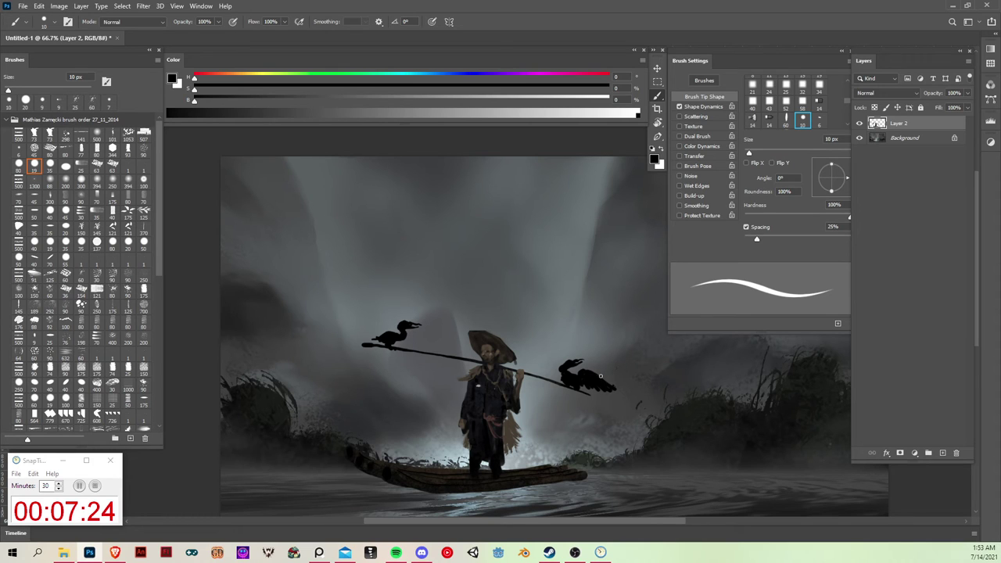
mouse_move(614, 387)
left_mouse_down()
mouse_move(591, 394)
mouse_move(601, 387)
mouse_move(564, 377)
left_mouse_up()
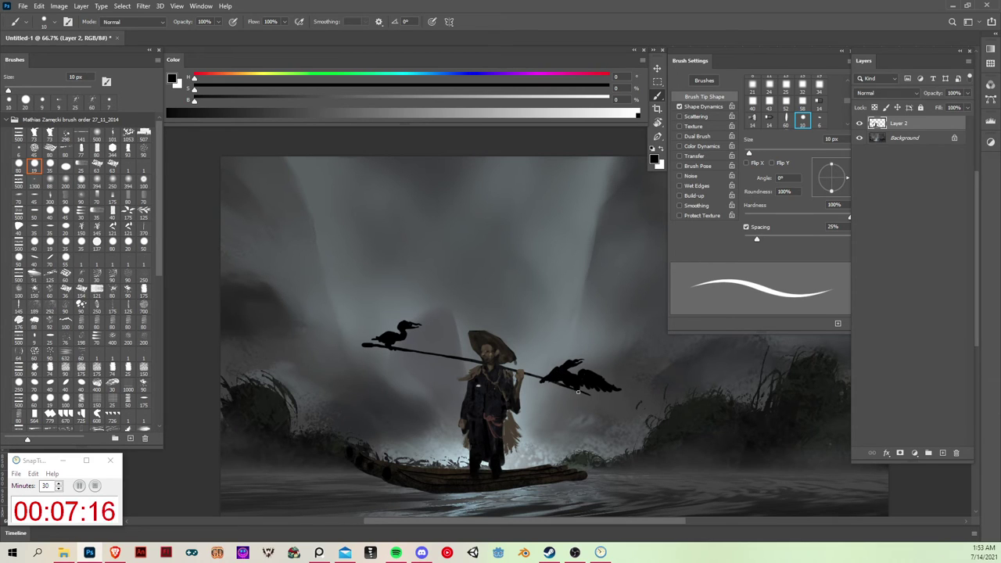
key("e")
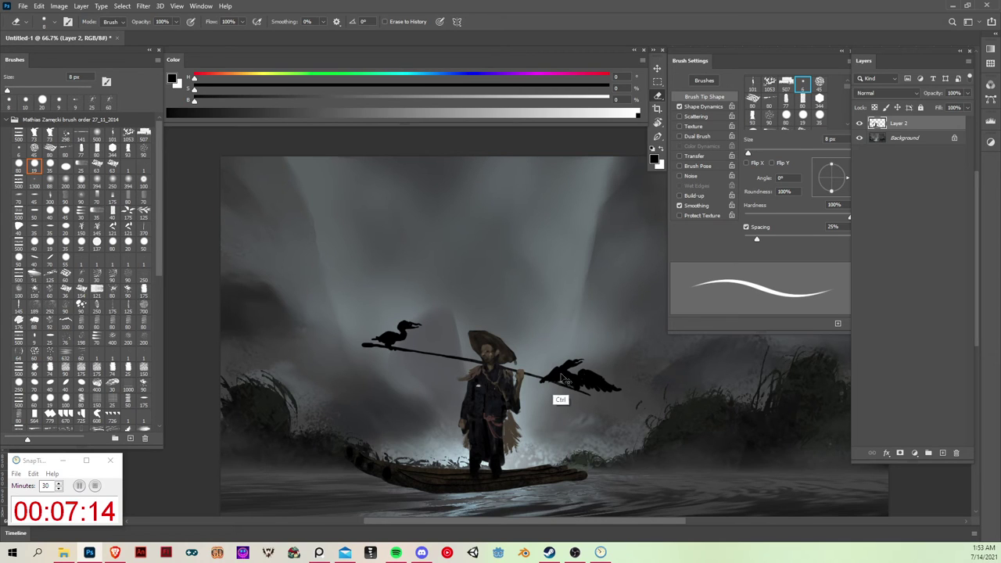
key("b")
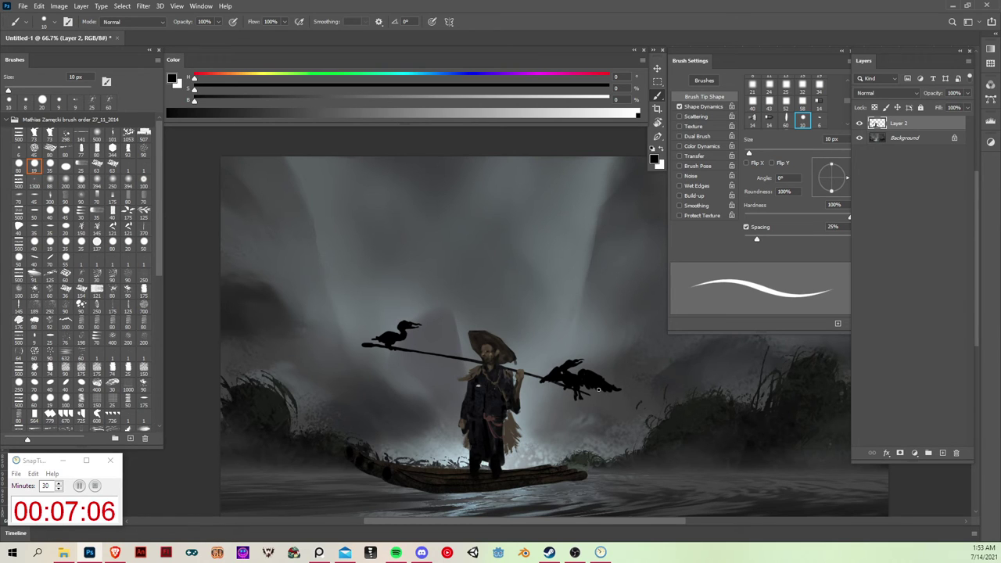
Hang a drooping rope and a pair of small black fish on strings from the pole between the fisherman and the second bird.
mouse_move(573, 385)
left_mouse_down()
mouse_move(598, 324)
mouse_move(588, 360)
mouse_move(599, 350)
mouse_move(561, 362)
mouse_move(560, 379)
left_mouse_up()
left_click_drag(563, 365, 563, 385)
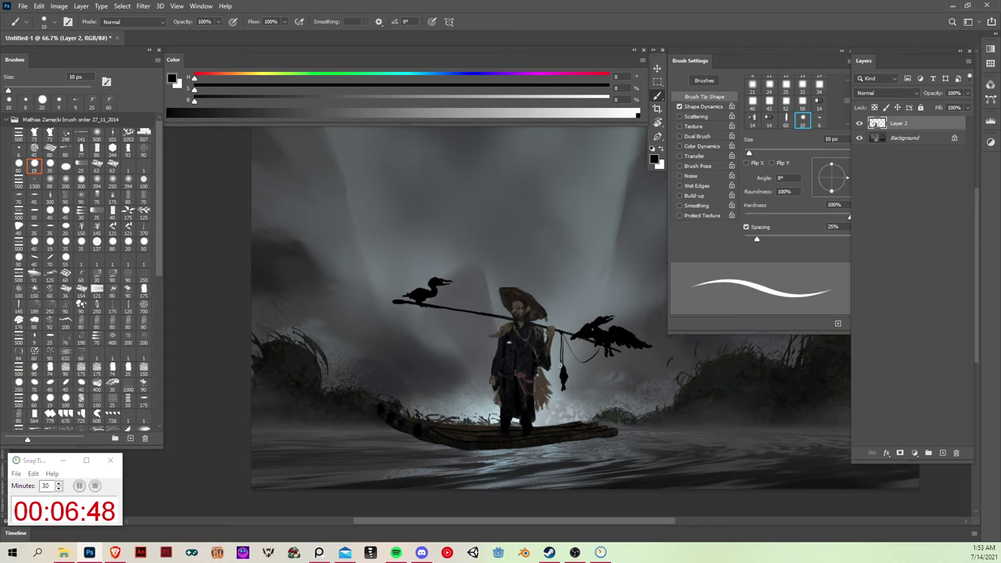
left_click_drag(558, 364, 557, 376)
Paint thin black ropes looping beneath the pole between the first bird and the fisherman's shoulder with the 10 px brush.
mouse_move(420, 306)
left_mouse_down()
mouse_move(446, 336)
mouse_move(510, 316)
mouse_move(428, 322)
mouse_move(484, 317)
left_mouse_up()
key("ctrl+z")
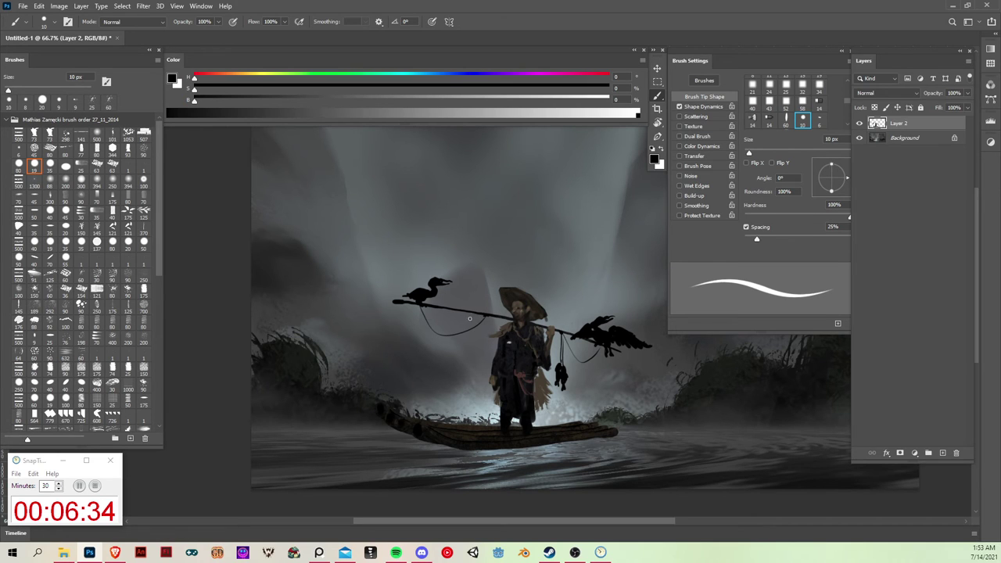
mouse_move(468, 312)
left_mouse_down()
mouse_move(484, 335)
mouse_move(491, 317)
mouse_move(504, 335)
left_mouse_up()
mouse_move(508, 328)
left_mouse_down()
mouse_move(505, 341)
mouse_move(502, 315)
left_mouse_up()
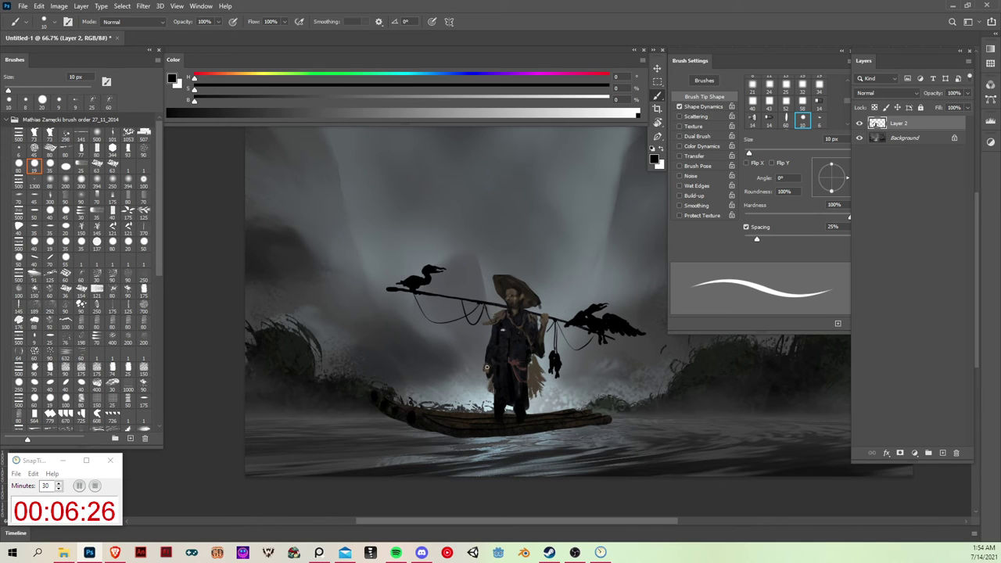
key("ctrl+z")
Paint a tall black staff with a small hooked tip rising from the fisherman's lowered hand past the carrying pole.
left_click_drag(472, 265, 479, 310)
left_click_drag(484, 350, 486, 367)
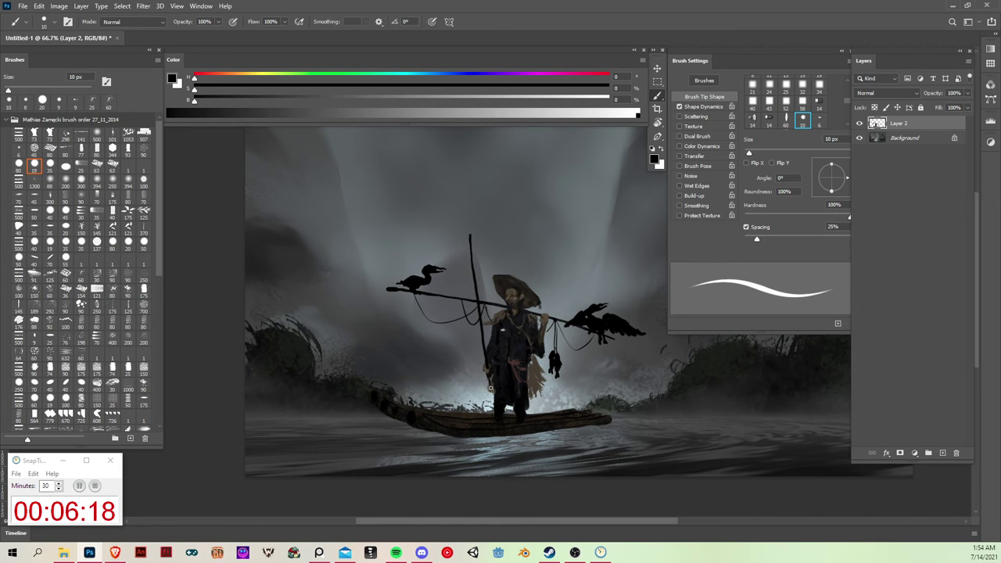
left_click_drag(577, 277, 563, 330)
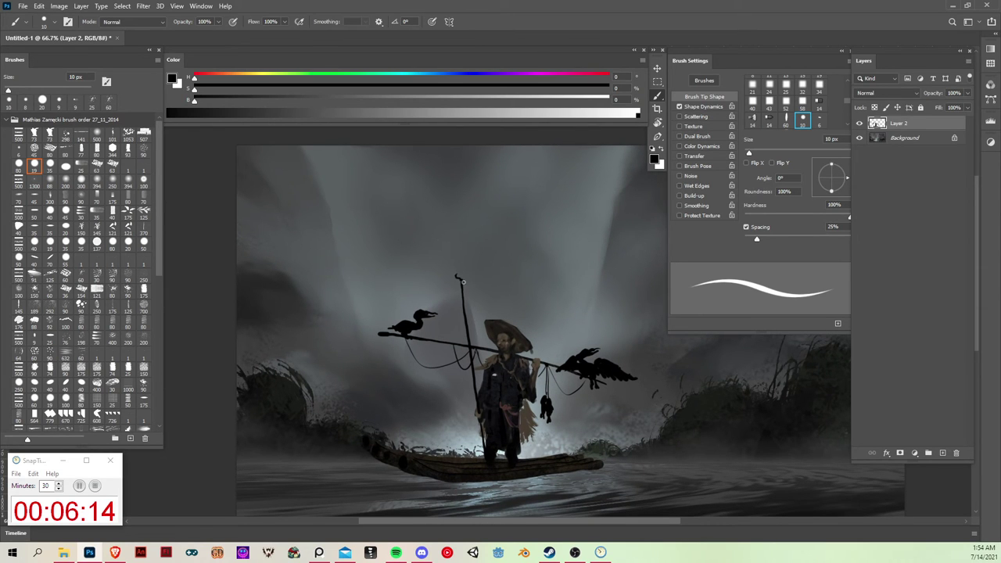
left_click_drag(526, 427, 505, 379)
mouse_move(587, 422)
left_mouse_down()
mouse_move(621, 384)
mouse_move(608, 382)
left_mouse_up()
left_click_drag(567, 351, 646, 378)
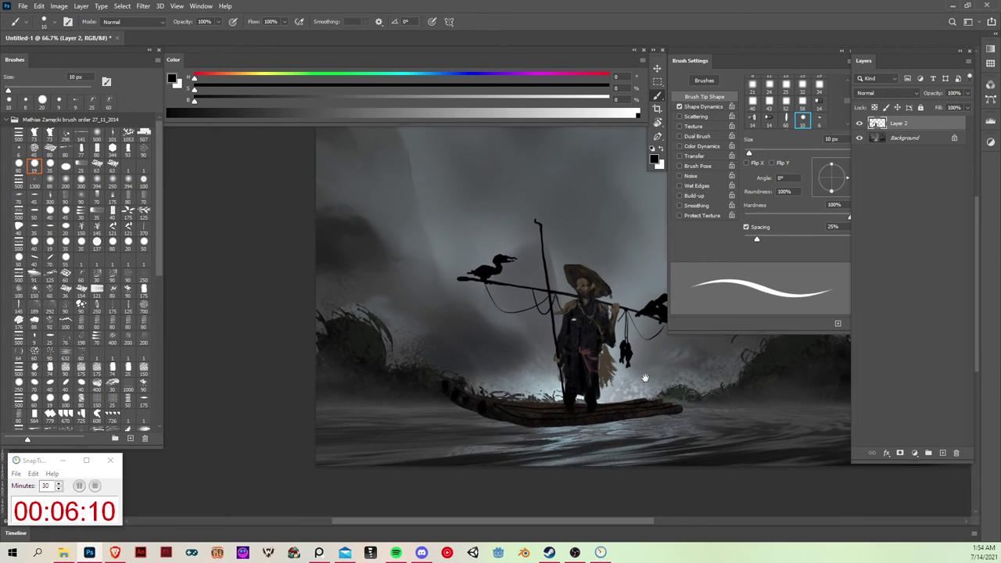
left_click_drag(574, 395, 607, 415)
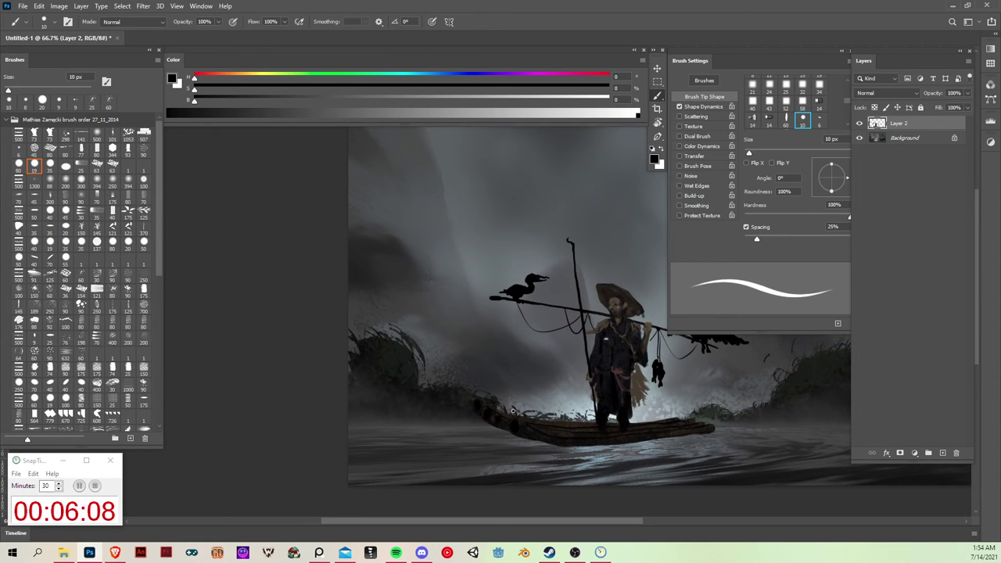
Paint a thin arched black pole rising from the raft's raised end with a lantern silhouette hanging from it, undoing misplaced strokes.
left_click_drag(513, 408, 503, 364)
key("ctrl+z")
key("ctrl+z")
left_click_drag(509, 397, 489, 358)
key("ctrl+z")
left_click_drag(511, 415, 510, 397)
key("ctrl+z")
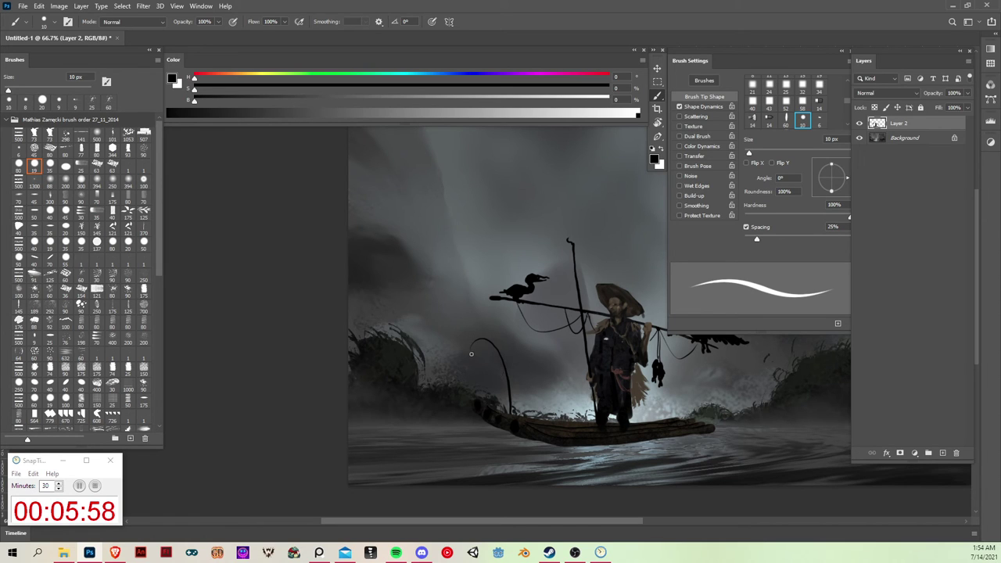
key("ctrl+z")
key("ctrl+z")
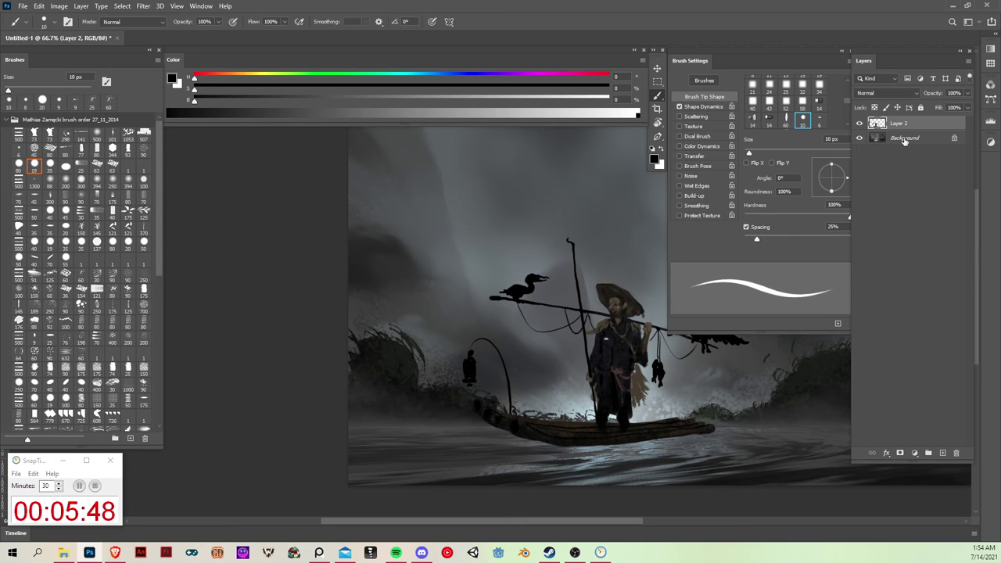
Set the colour to orange (H 32, S 88, B 77) and fill in the lantern's glass panes.
left_click(470, 362, "alt")
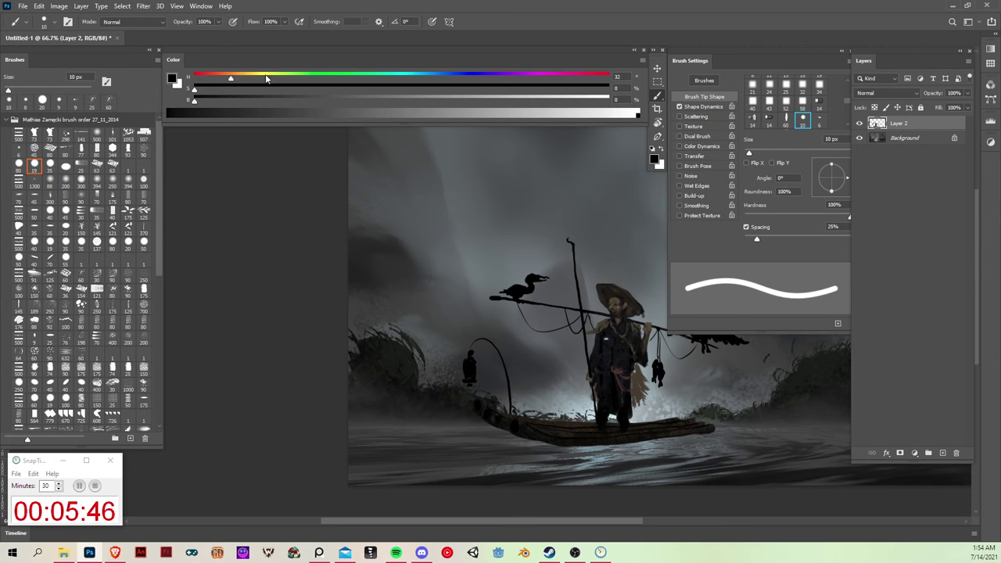
left_click(458, 90)
left_click_drag(494, 100, 511, 101)
left_click(555, 88)
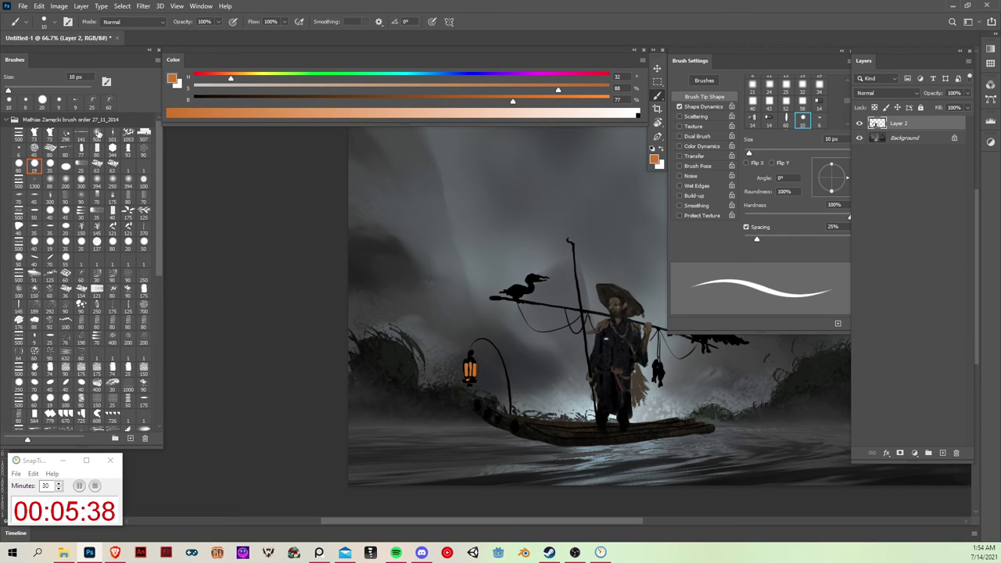
Add an orange glow around the lantern with the soft round brush at 100 px in Color Dodge mode.
left_click(96, 136)
key("bracketleft")
key("bracketleft")
key("bracketleft")
key("bracketleft")
key("bracketleft")
key("bracketleft")
key("bracketleft")
key("bracketleft")
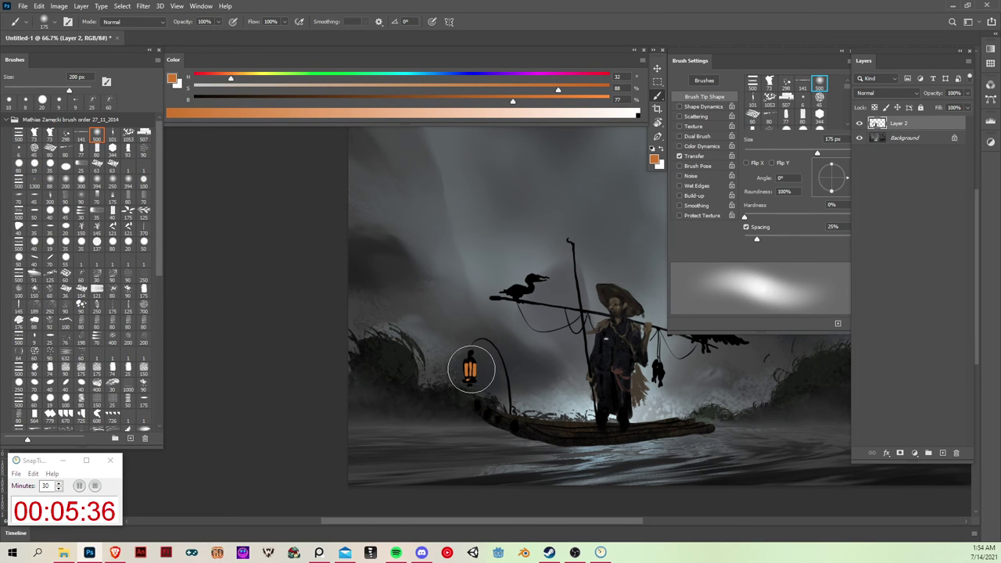
key("alt+shift+d")
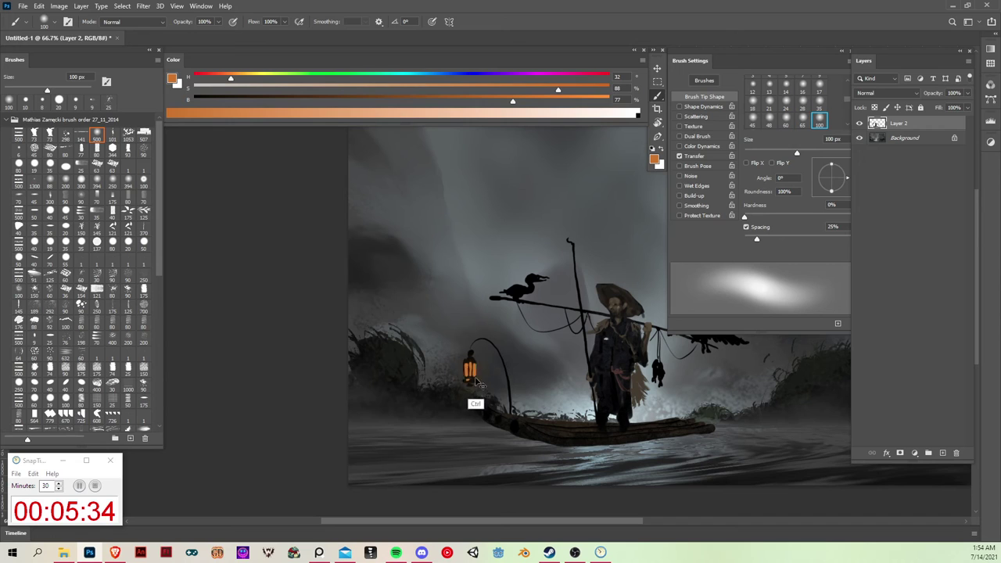
left_click(471, 369)
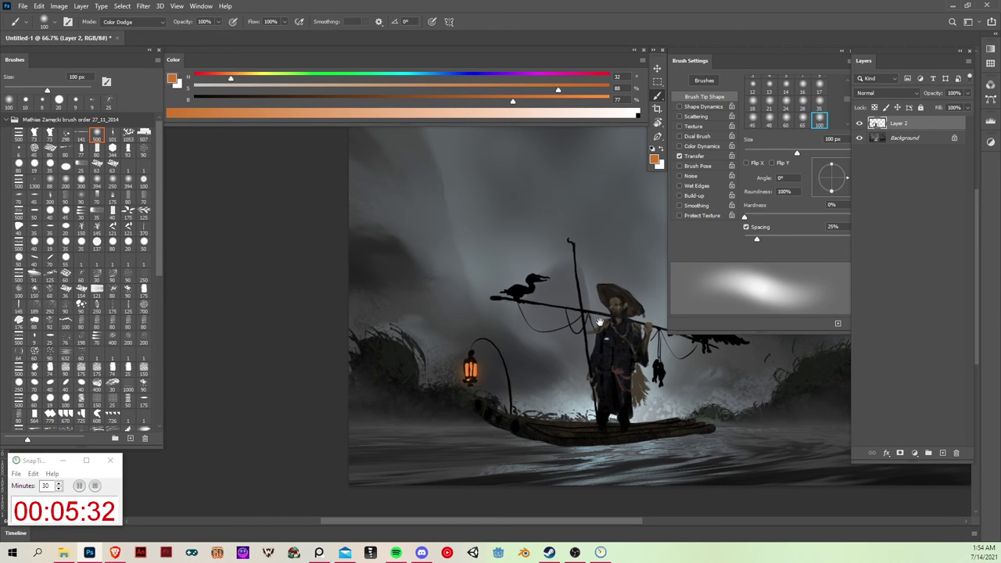
left_click_drag(602, 320, 568, 325)
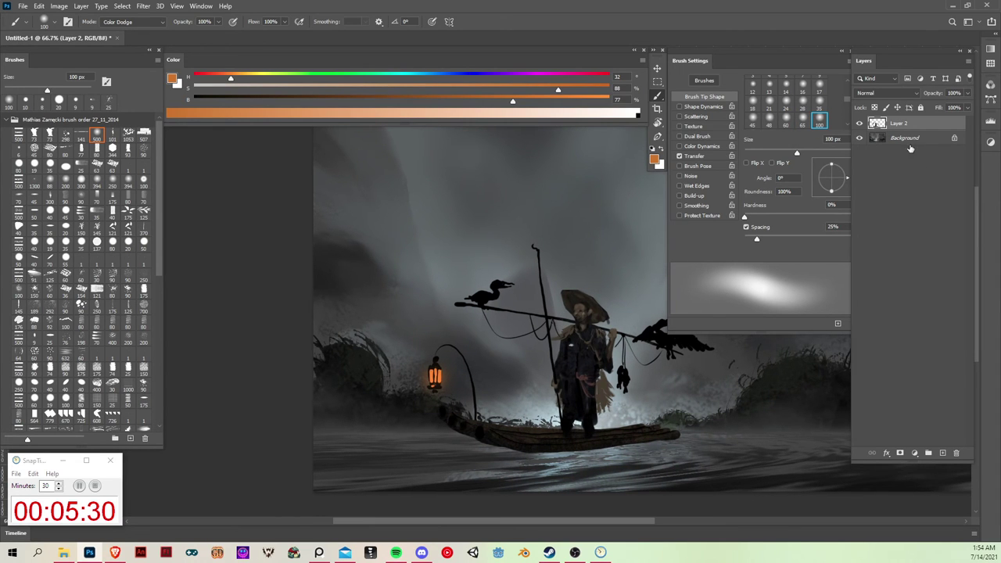
Lock the transparent pixels of Layer 2 and tint the carrying pole's tip below the first bird with orange light.
left_click(875, 107)
left_click(51, 165)
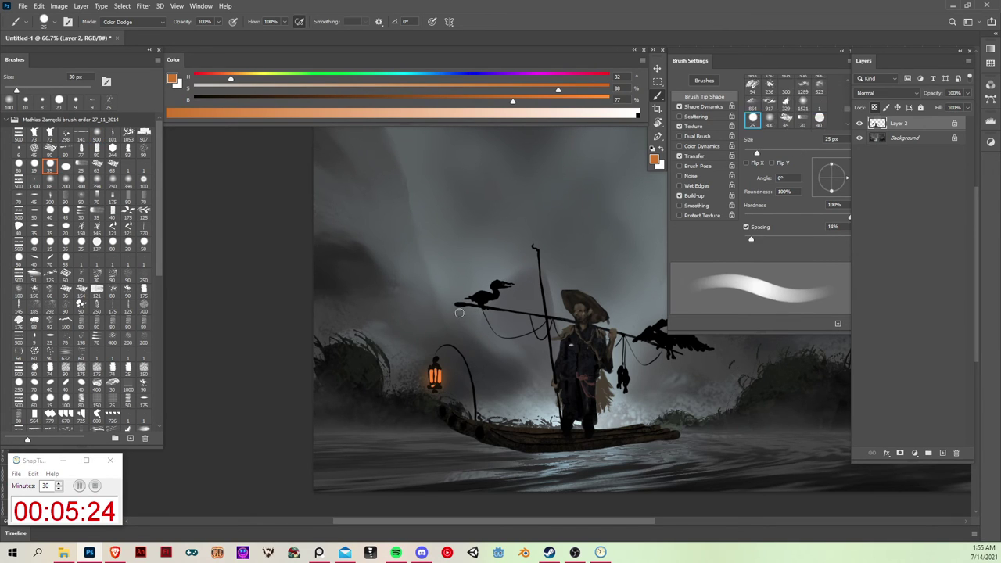
key("alt+shift+n")
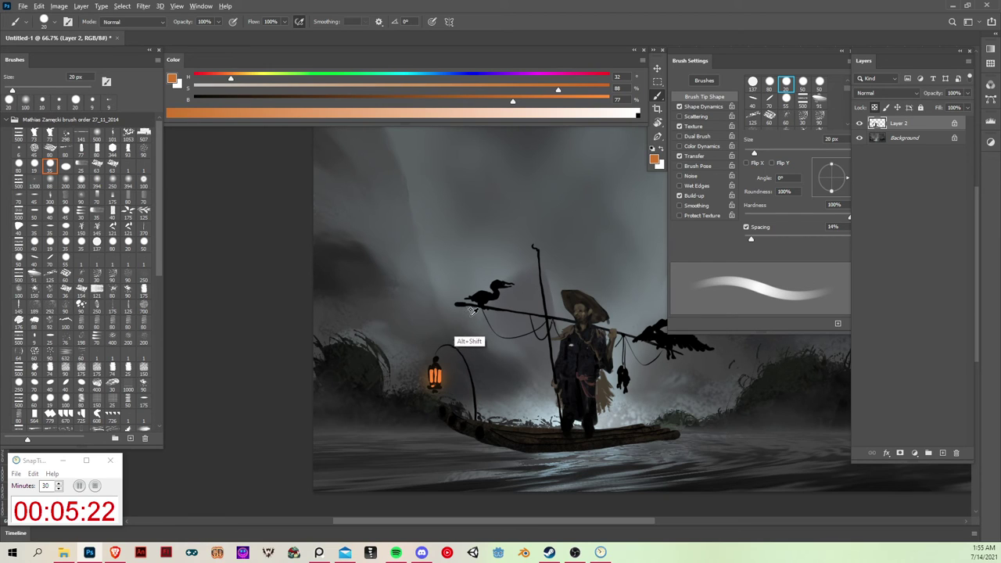
left_click(96, 134)
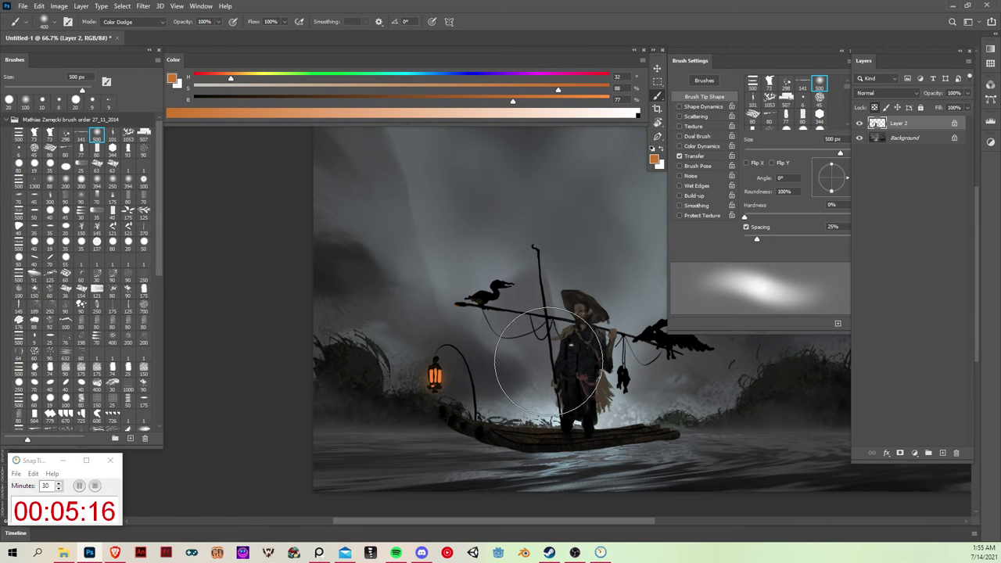
key("bracketleft")
key("bracketleft")
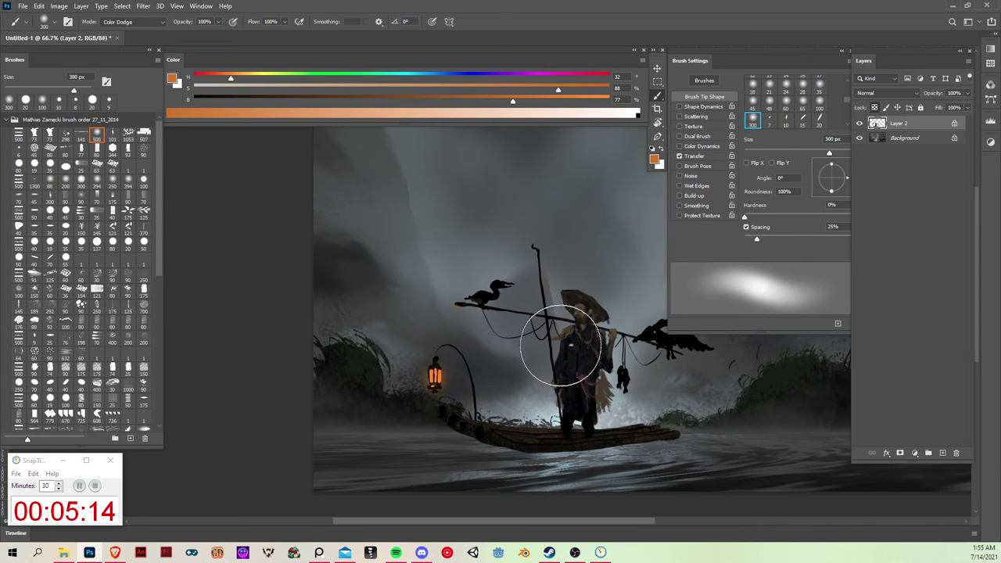
key("p")
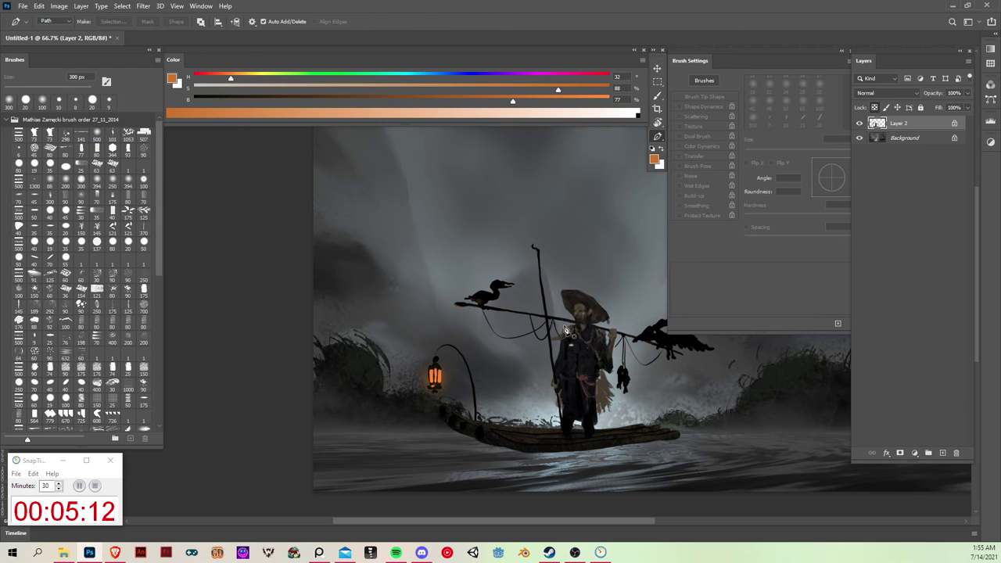
Brush orange lantern light onto the fisherman and the raft's bamboo with the soft brush at 80 px in Color Dodge mode.
key("b")
key("bracketleft")
key("bracketleft")
key("bracketleft")
key("bracketleft")
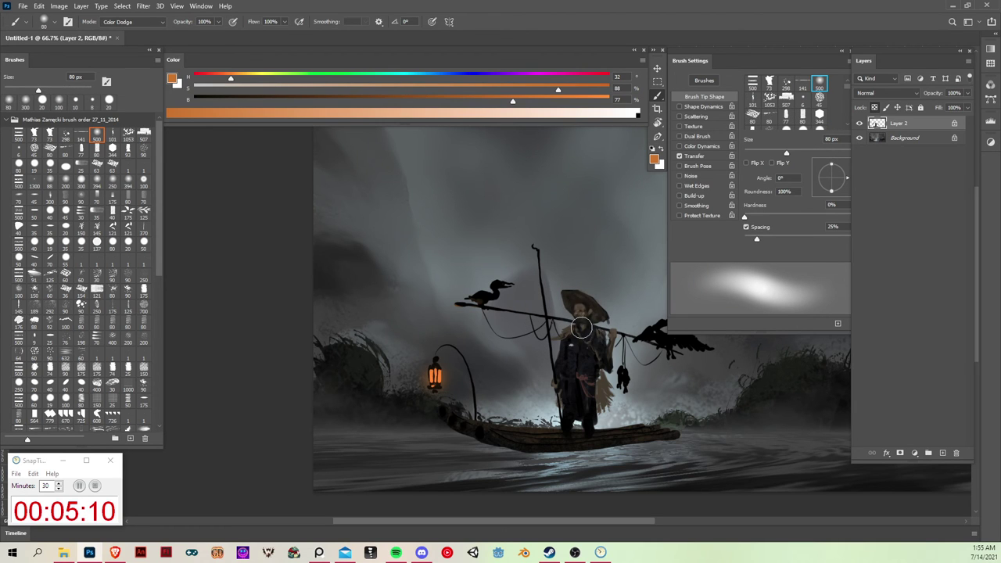
mouse_move(581, 322)
left_mouse_down()
mouse_move(586, 348)
mouse_move(579, 323)
mouse_move(574, 357)
mouse_move(565, 350)
mouse_move(557, 366)
mouse_move(563, 421)
mouse_move(551, 387)
left_mouse_up()
key("ctrl+z")
mouse_move(562, 427)
left_mouse_down()
mouse_move(472, 379)
mouse_move(454, 416)
mouse_move(504, 424)
mouse_move(438, 406)
mouse_move(533, 441)
mouse_move(469, 420)
mouse_move(553, 437)
mouse_move(514, 420)
left_mouse_up()
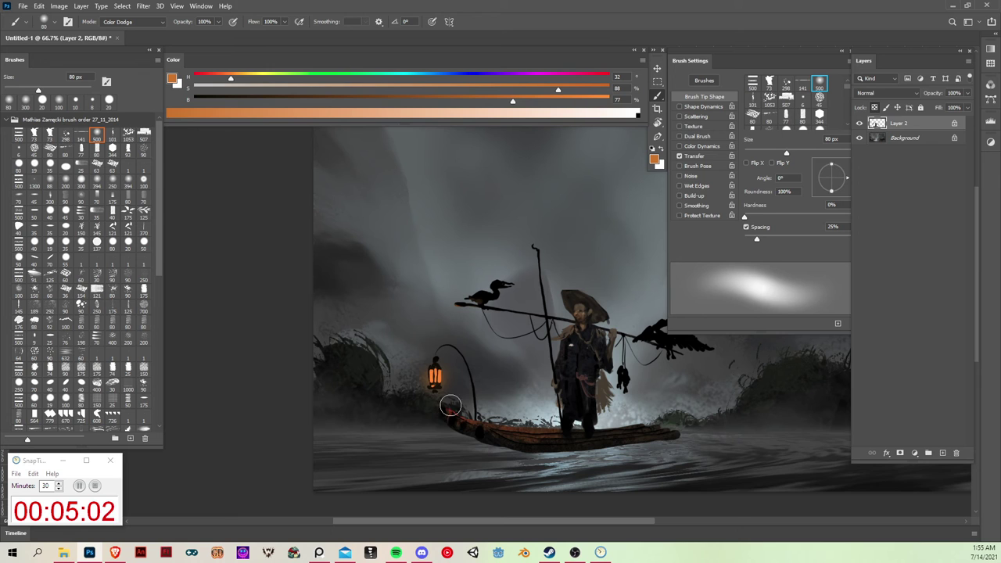
Select similar water tones on the Background layer with Magic Wand tolerance 12 and brush in a faint orange reflection below the lantern.
key("alt+bracketleft")
key("ctrl+alt+2")
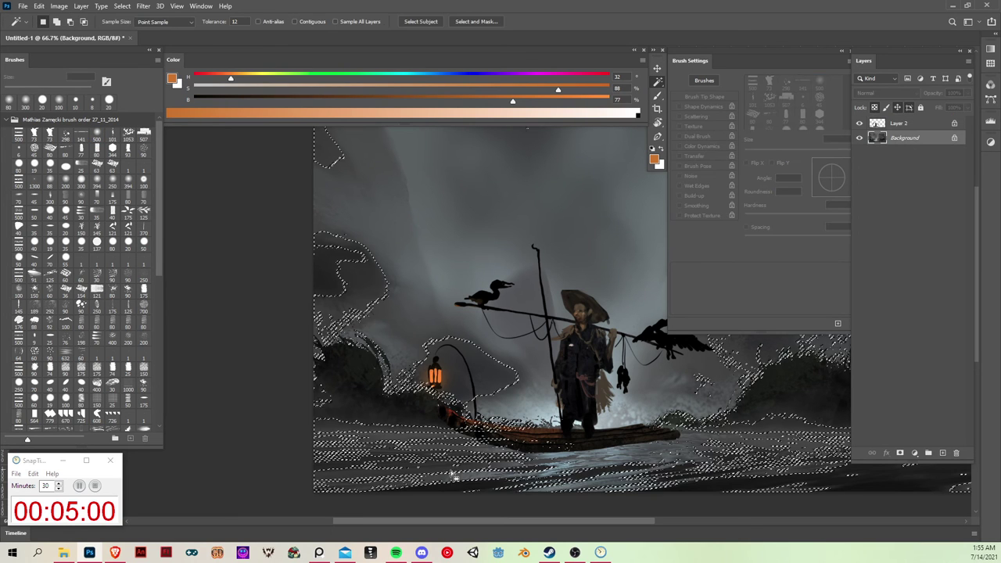
key("bracketright")
key("bracketright")
key("bracketright")
key("bracketright")
key("bracketright")
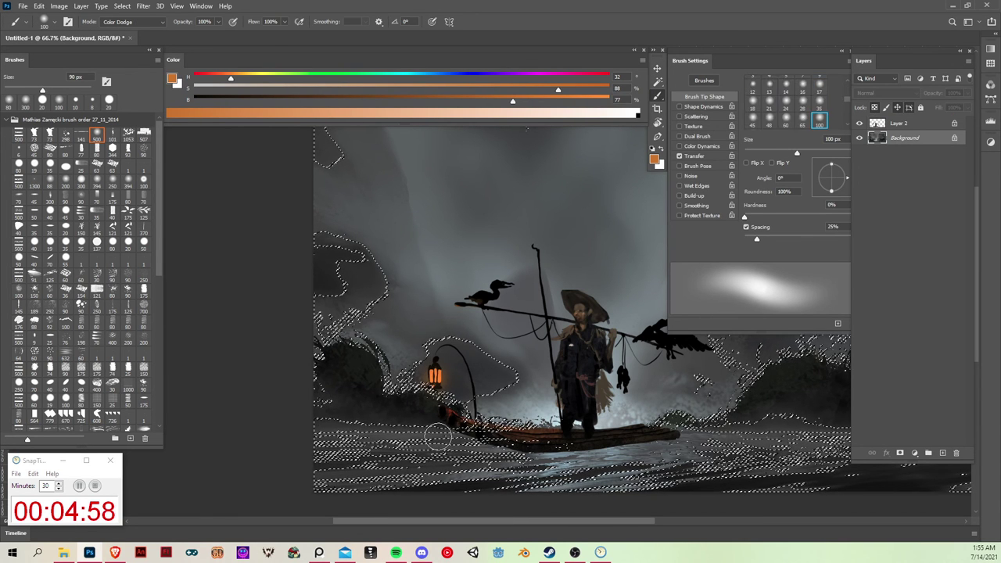
left_click_drag(435, 445, 435, 507)
key("ctrl+z")
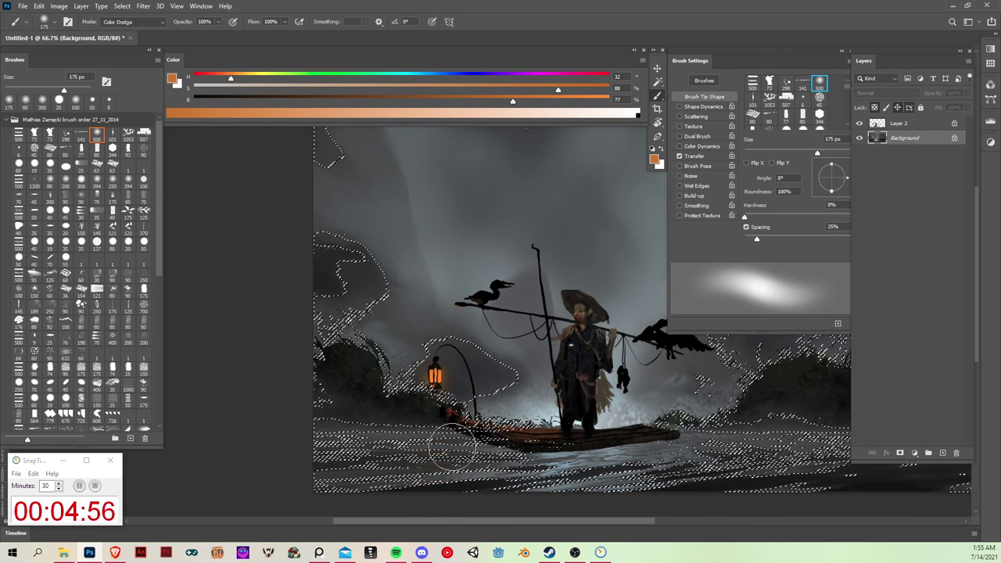
Reselect a different range of water tones and brush orange lantern light onto the ripples at 175 px in Color Dodge mode.
key("ctrl+d")
key("w")
left_click(444, 483)
key("ctrl+d")
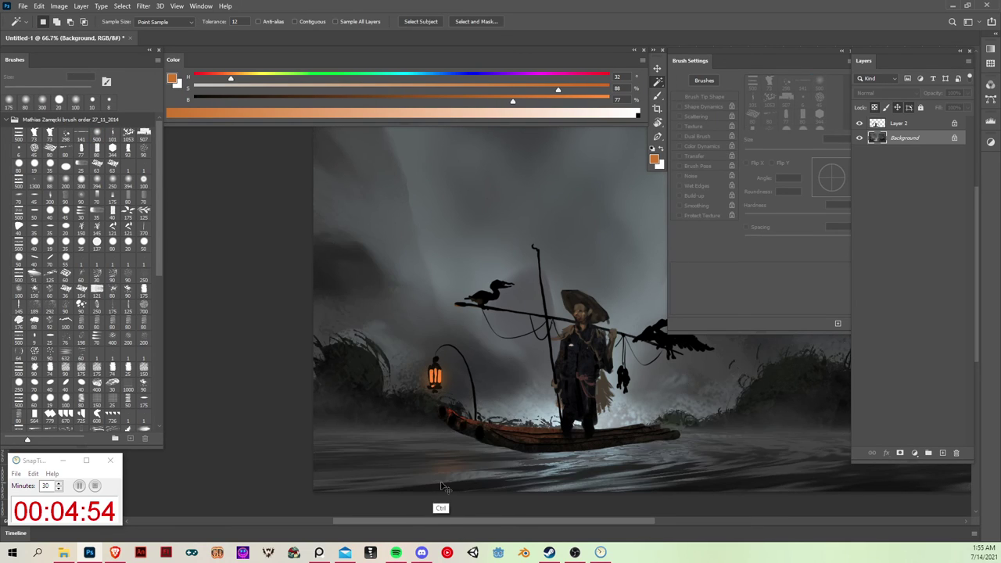
left_click(442, 486)
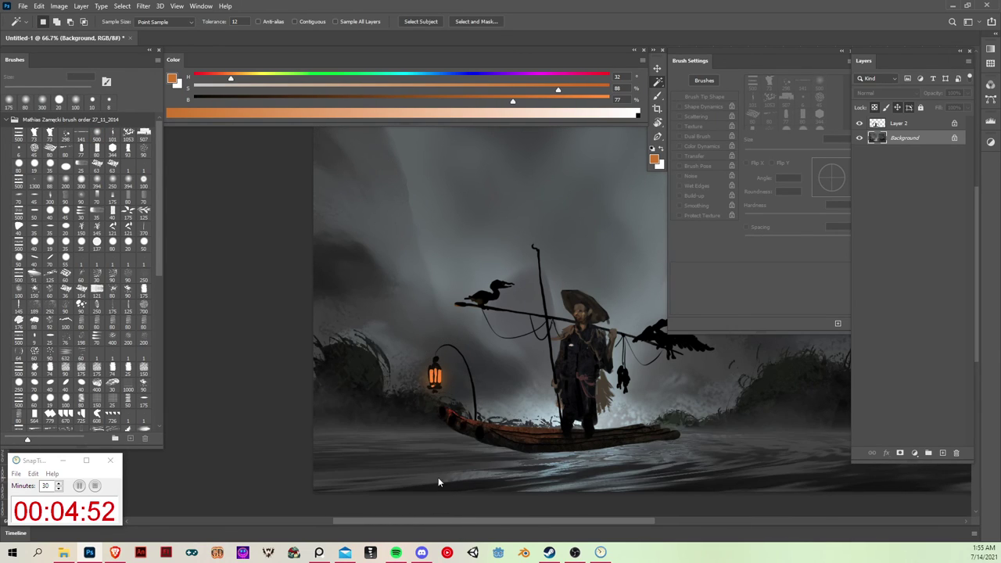
left_click(440, 482)
key("b")
mouse_move(427, 475)
left_mouse_down()
mouse_move(433, 513)
mouse_move(454, 477)
left_mouse_up()
key("ctrl+z")
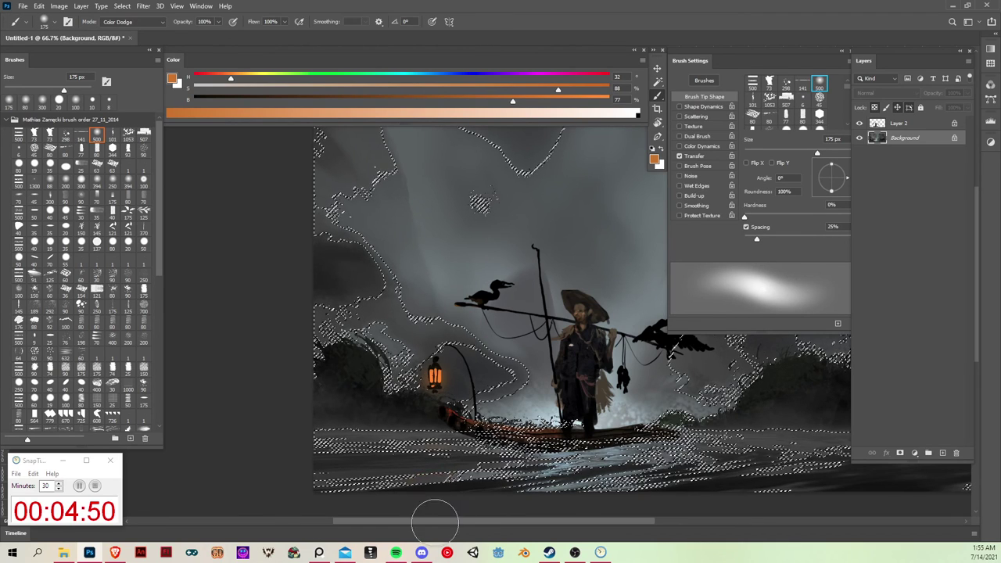
key("ctrl+d")
Select the water tones with Magic Wand tolerance 5 and strengthen the lantern's orange reflection with the soft brush at 80 px.
key("w")
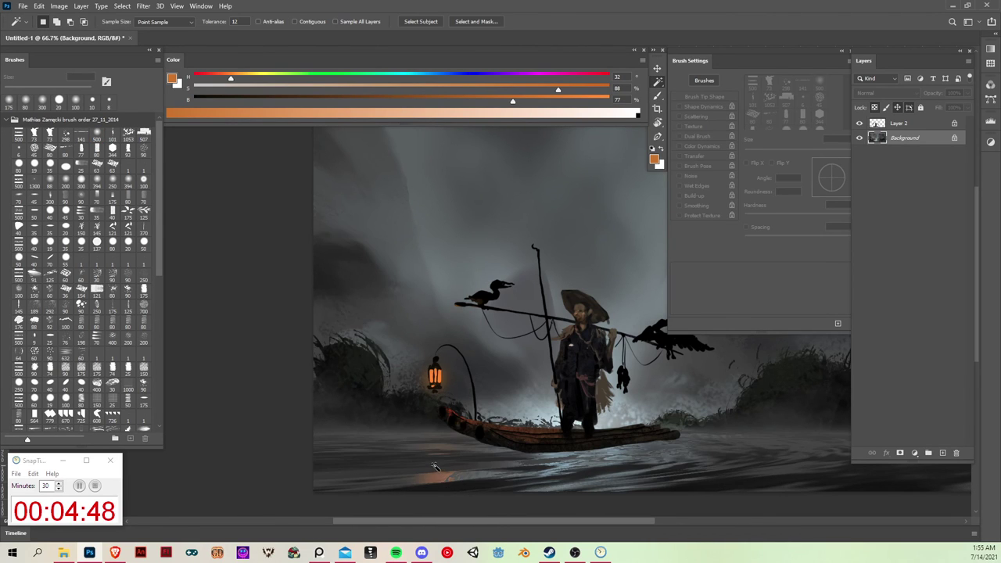
key("ctrl+d")
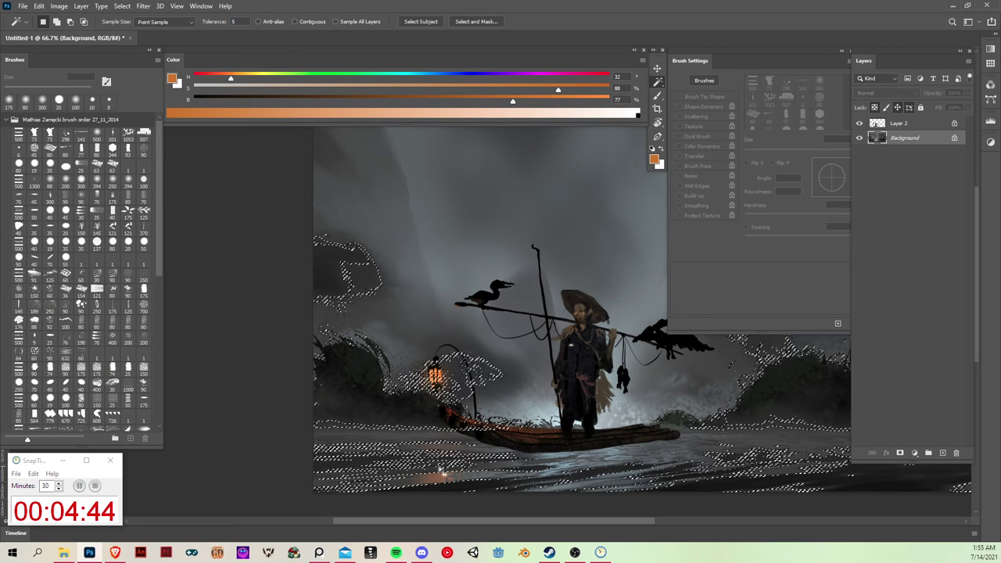
key("b")
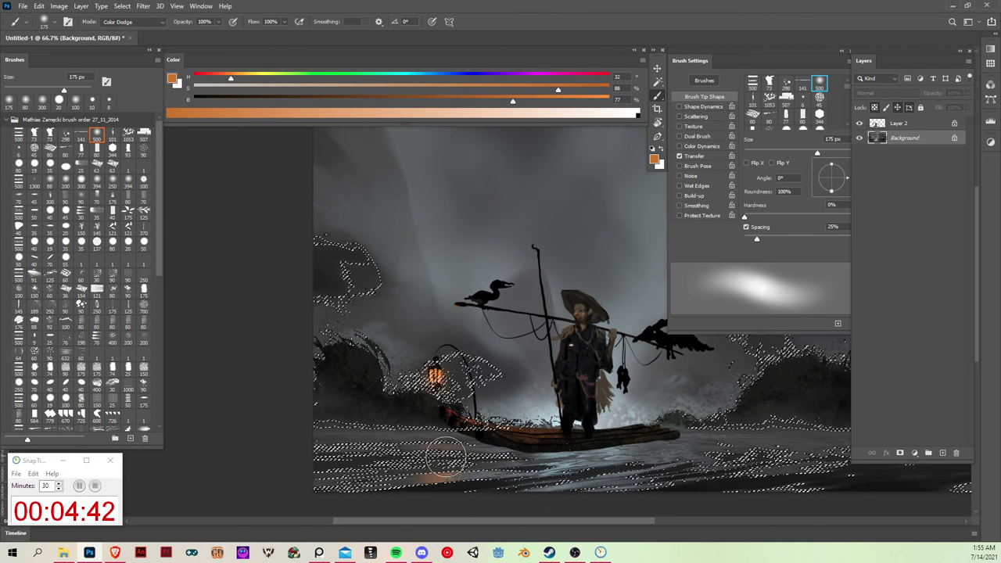
key("bracketleft")
key("bracketleft")
key("bracketleft")
key("bracketleft")
key("bracketleft")
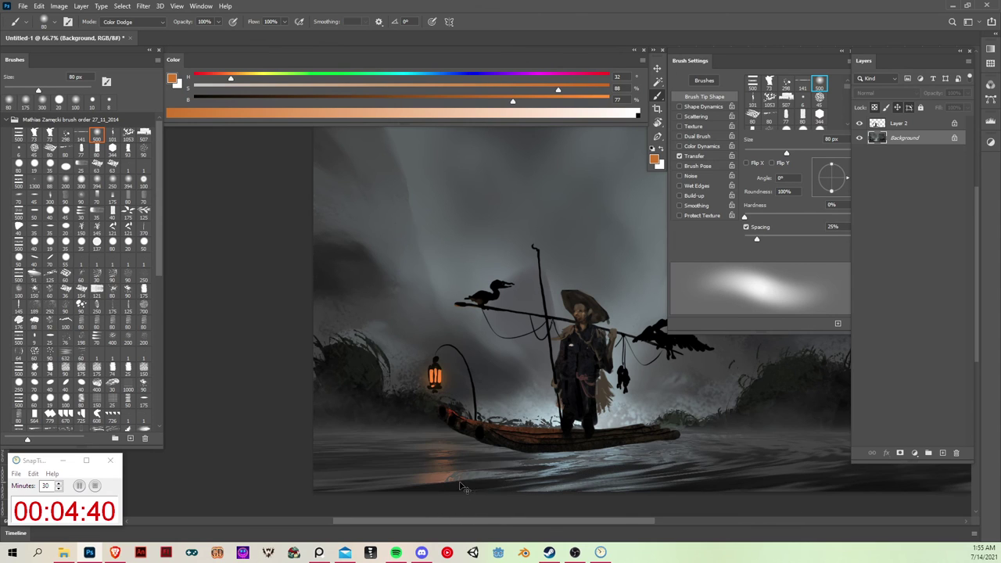
Restore the water selection, rework the orange reflection into a narrow vertical streak below the lantern, and deselect.
key("ctrl+shift+d")
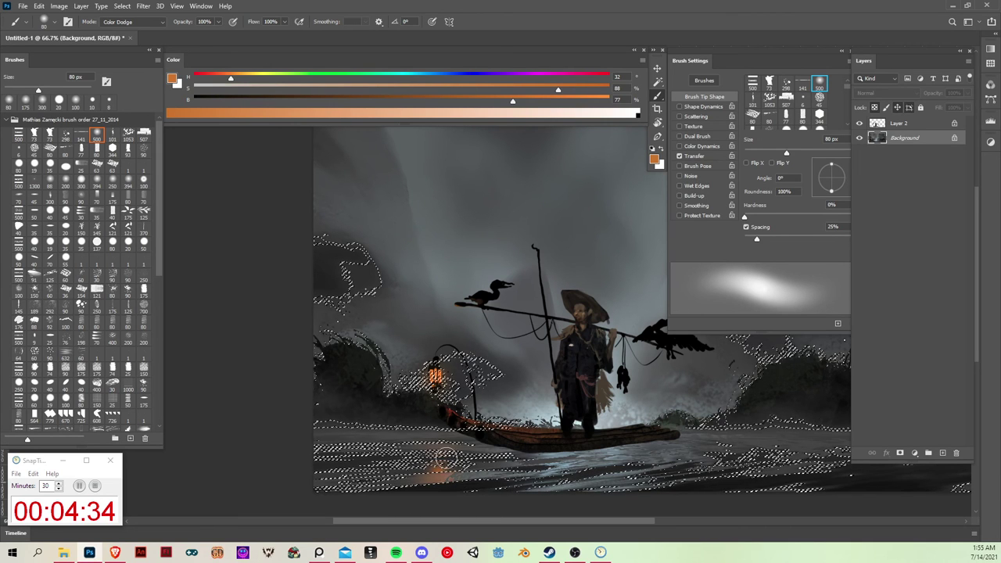
left_click_drag(438, 467, 446, 466)
key("ctrl+z")
key("ctrl+z")
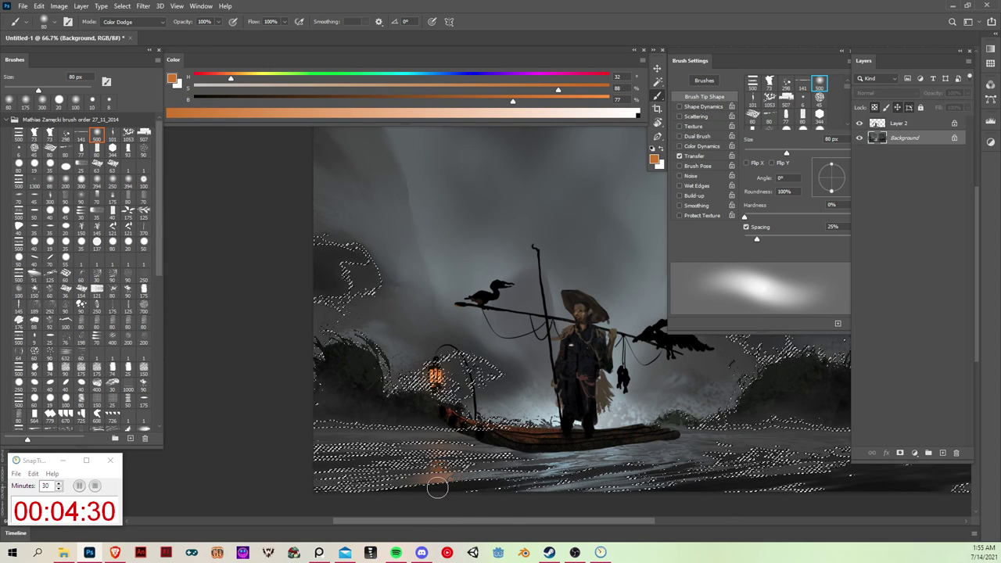
key("ctrl+d")
key("v")
key("ctrl+z")
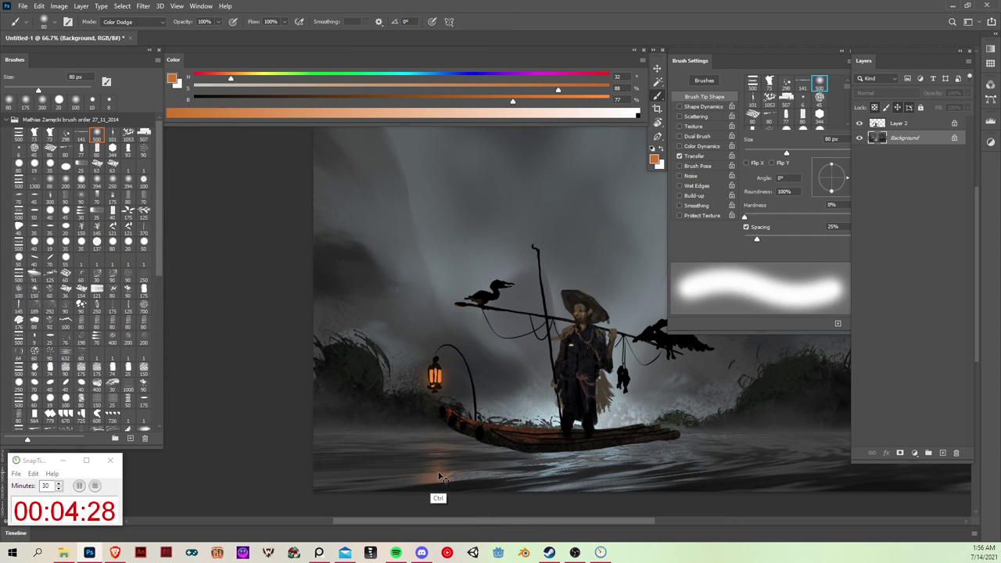
Select two ranges of water tones below the lantern with Magic Wand tolerance 5, extend the orange reflection through them, and deselect.
left_click(439, 472)
key("w")
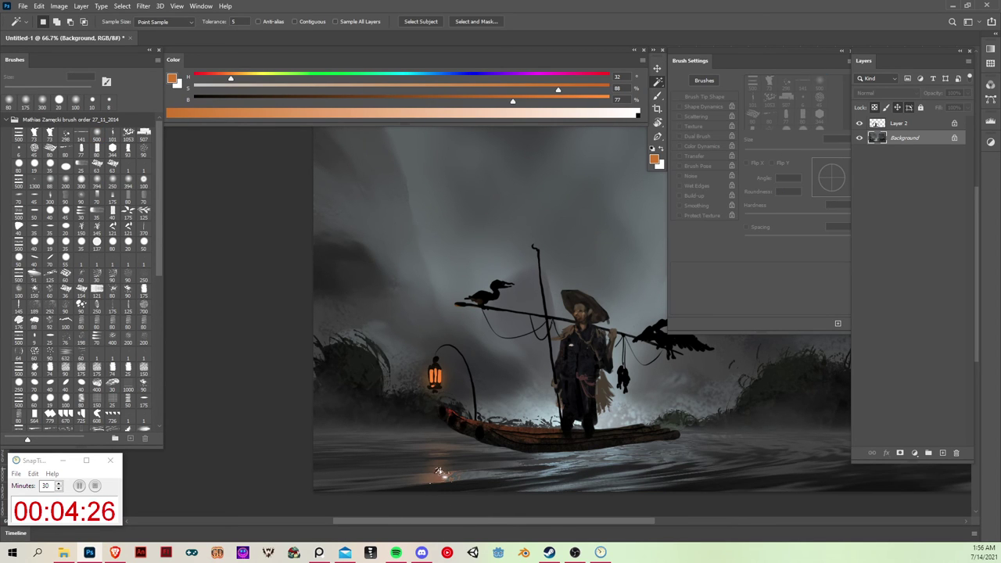
key("ctrl+h")
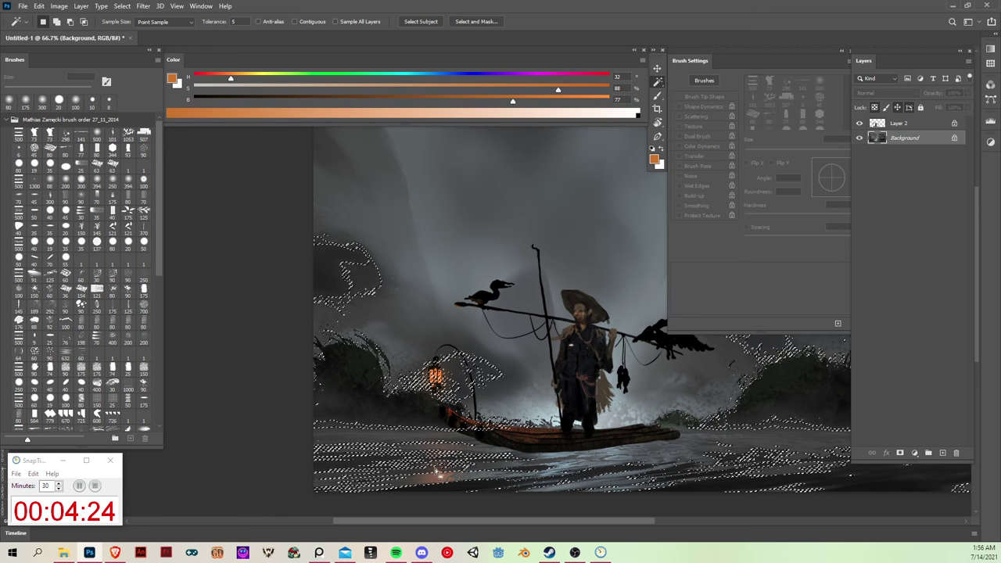
key("b")
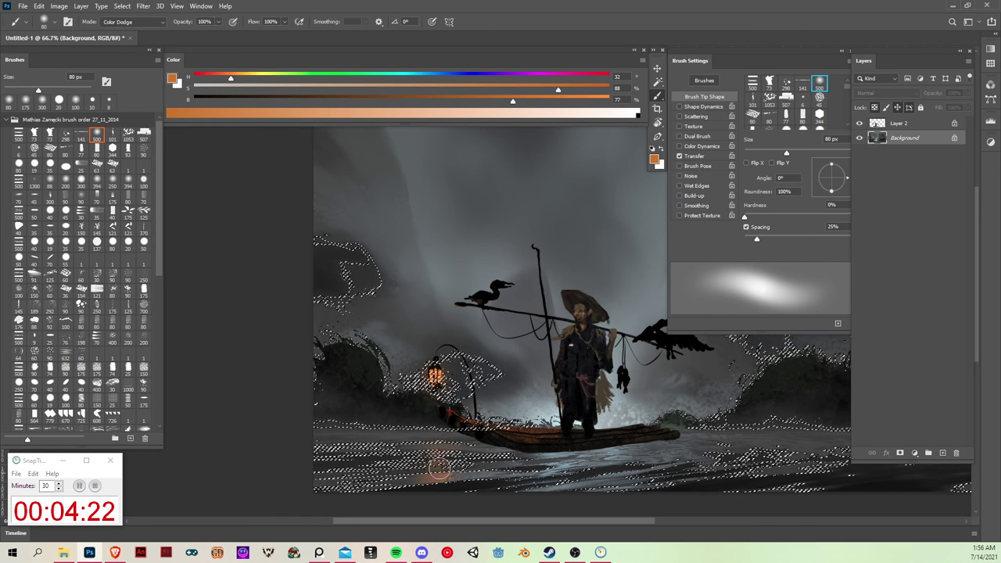
key("ctrl+h")
key("ctrl+h")
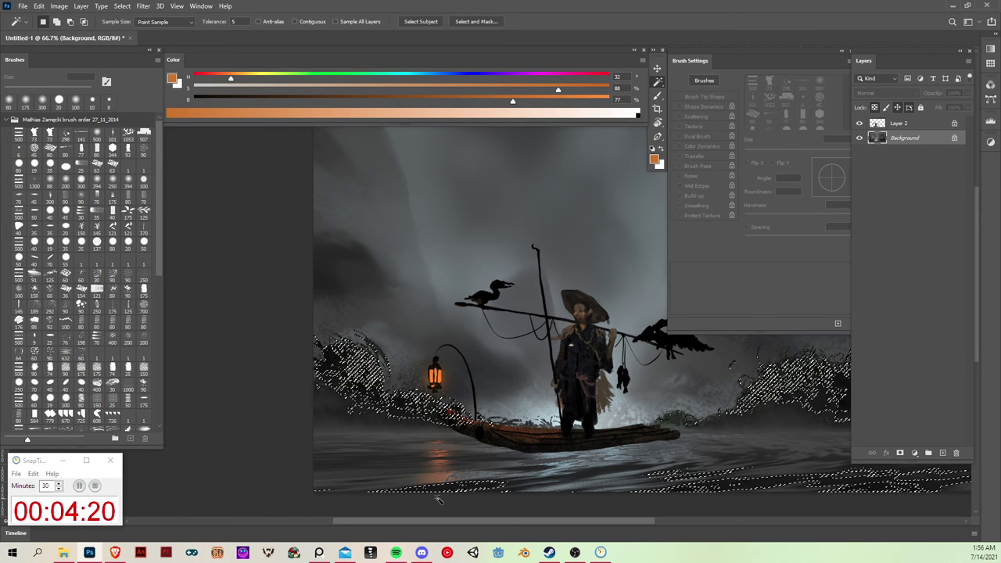
key("ctrl+h")
key("ctrl+h")
key("ctrl+h")
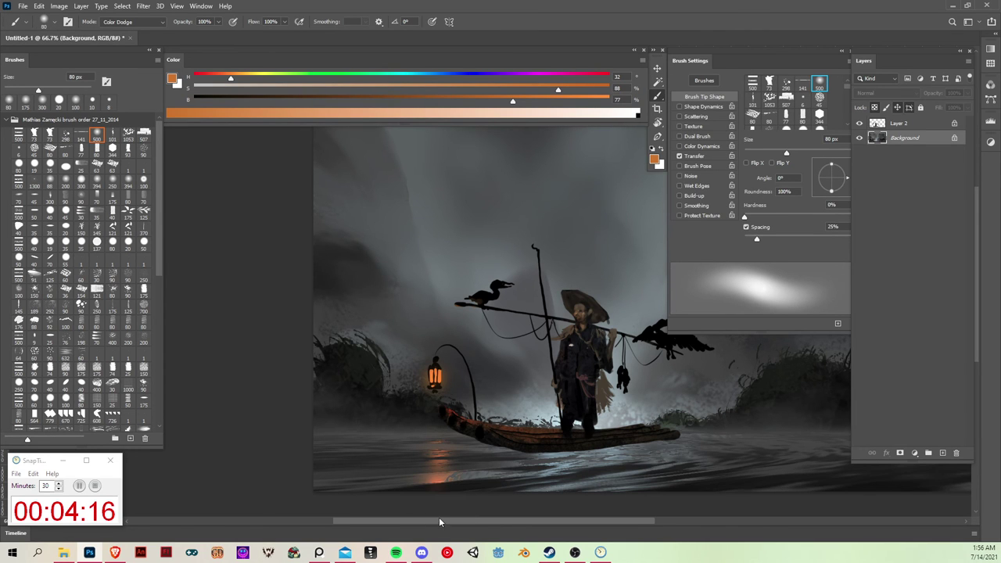
Try a broader orange Color Dodge stroke over the lantern's reflection at 125 px, and undo it.
key("]")
key("]")
key("]")
left_click_drag(439, 452, 443, 507)
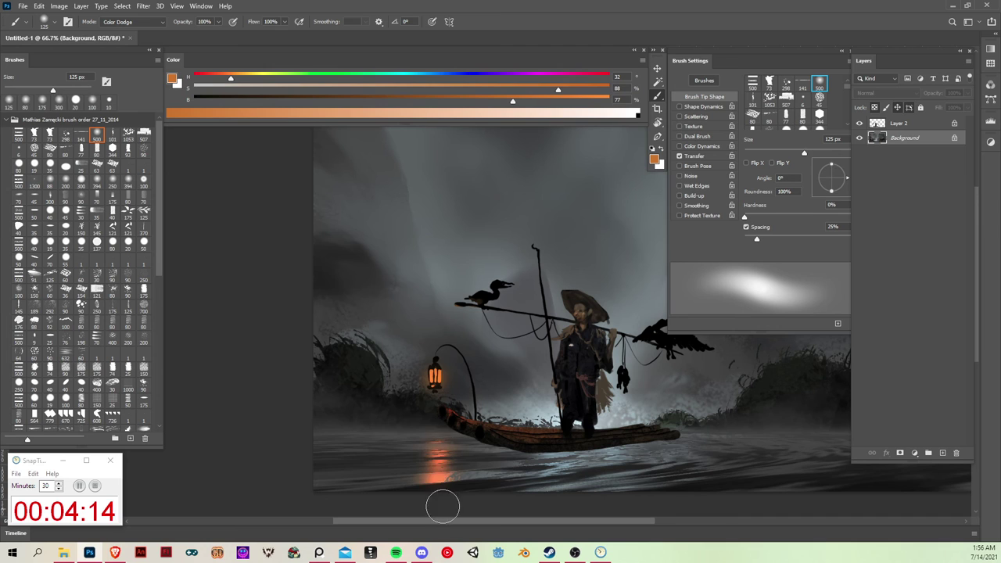
key("ctrl+z")
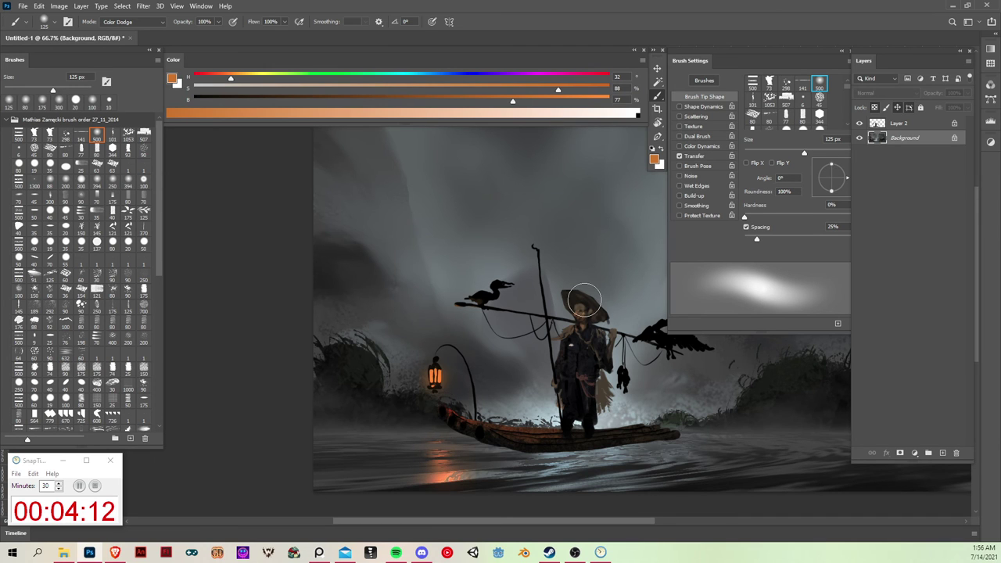
Sample a near-black, set the brush to Normal mode at 80 px, and darken selected water tones beside the orange reflection.
left_click_drag(619, 419, 570, 414)
left_click(533, 410, "alt")
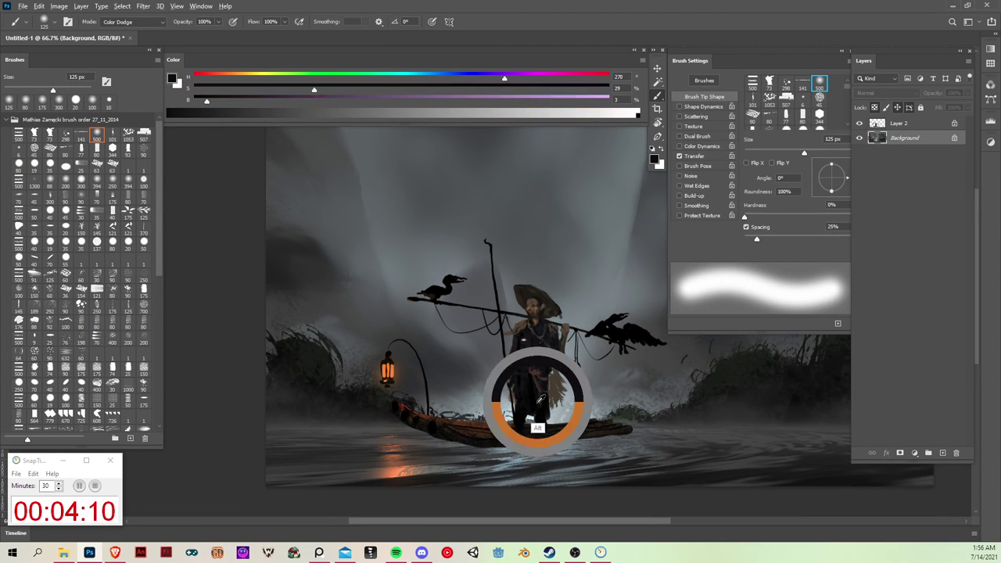
key("alt+shift+n")
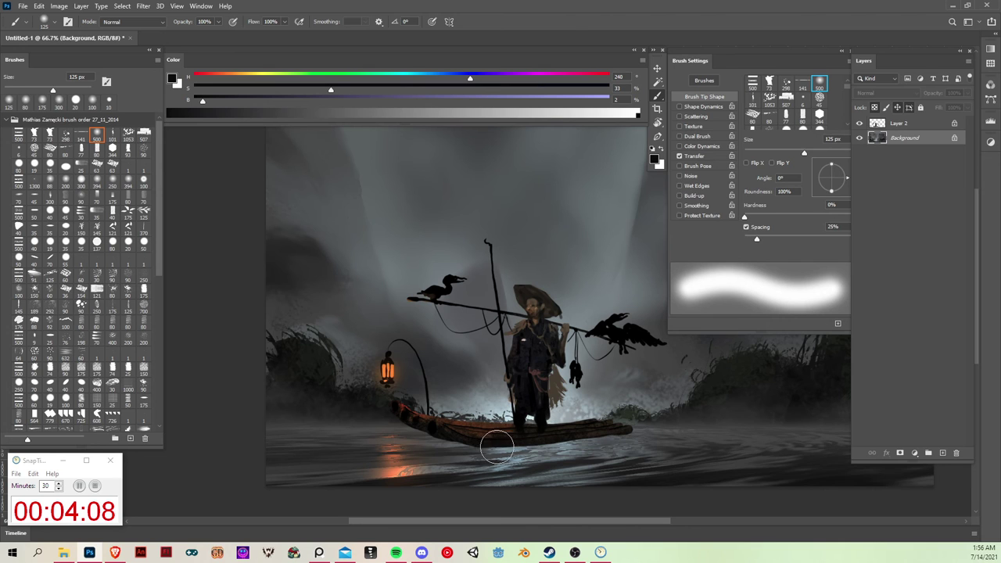
key("[")
key("[")
key("[")
key("w")
left_click(444, 464)
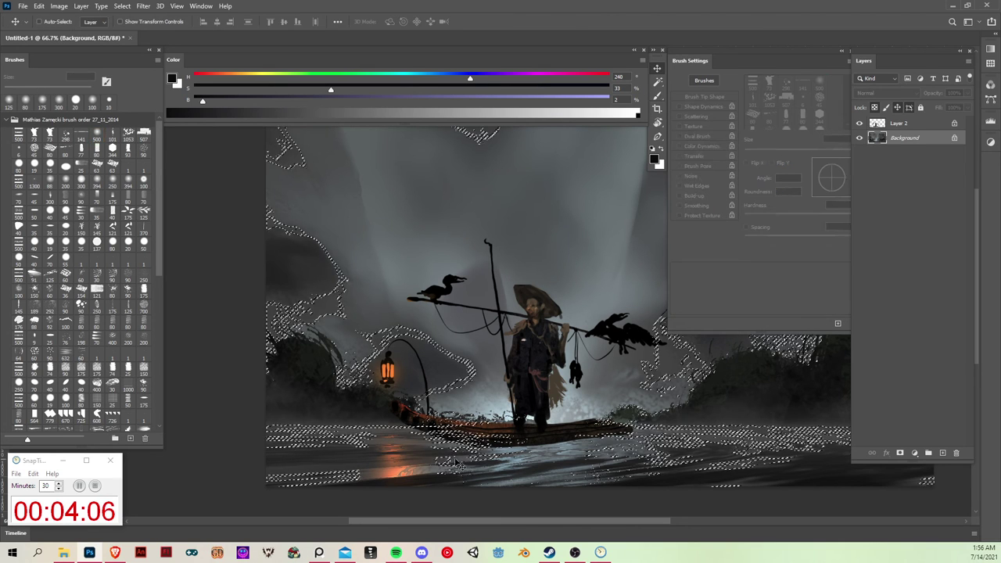
key("b")
key("ctrl+d")
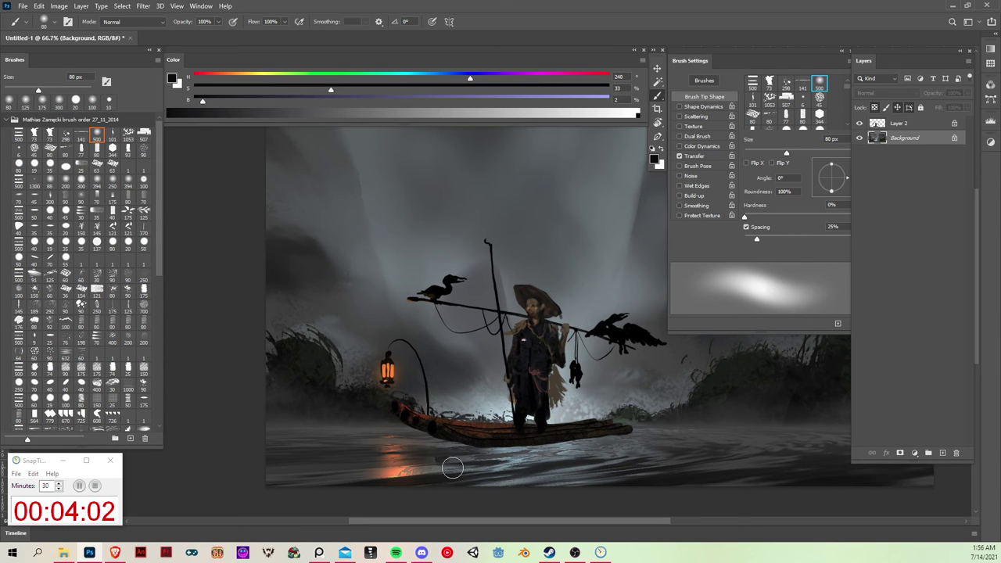
Reselect water tones at several spots below the raft with the Magic Wand and darken the ripples there, deselecting after each pass.
key("alt")
left_click(429, 462)
key("b")
key("ctrl+d")
key("w")
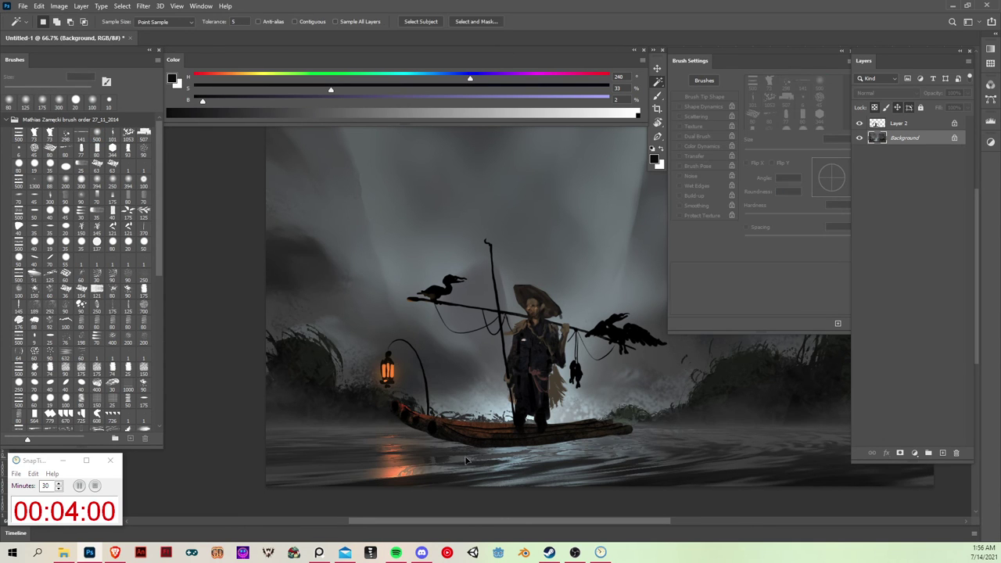
left_click(472, 463)
key("b")
key("ctrl+d")
key("w")
left_click(516, 463)
key("b")
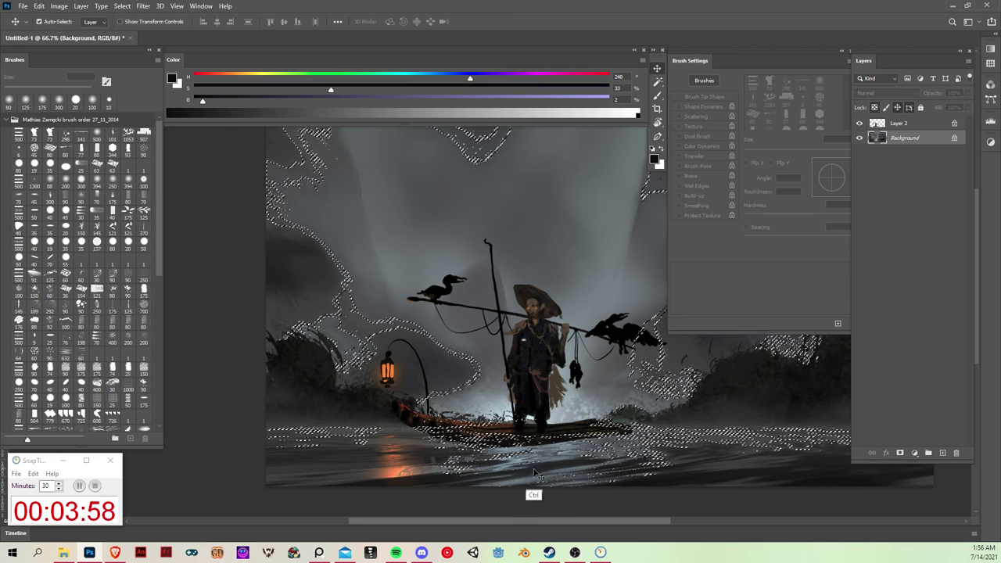
key("ctrl+d")
key("b")
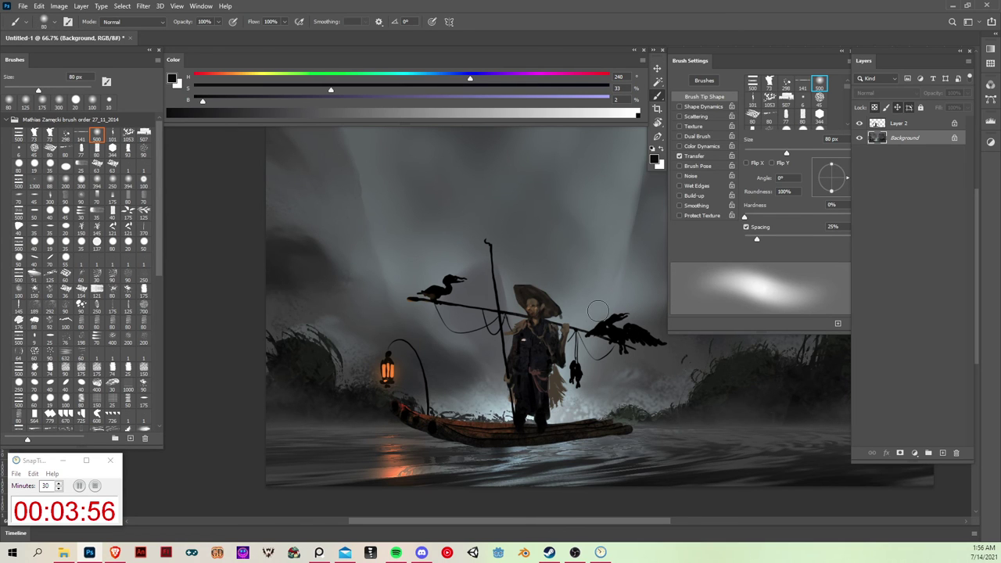
Flatten the soft brush tip to 29% roundness and enlarge it to 150 px.
left_click_drag(835, 178, 840, 184)
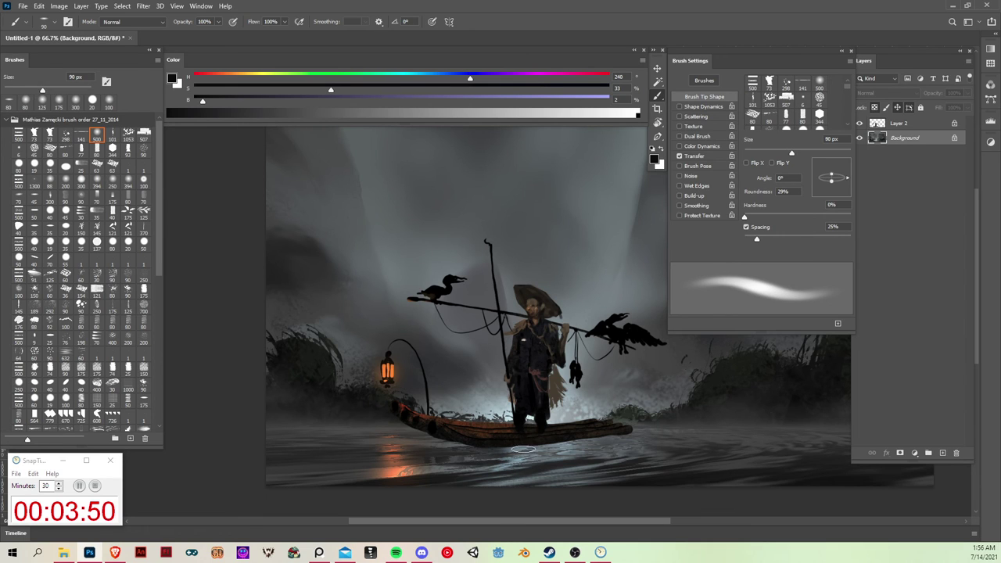
key("bracketright")
key("bracketright")
key("bracketright")
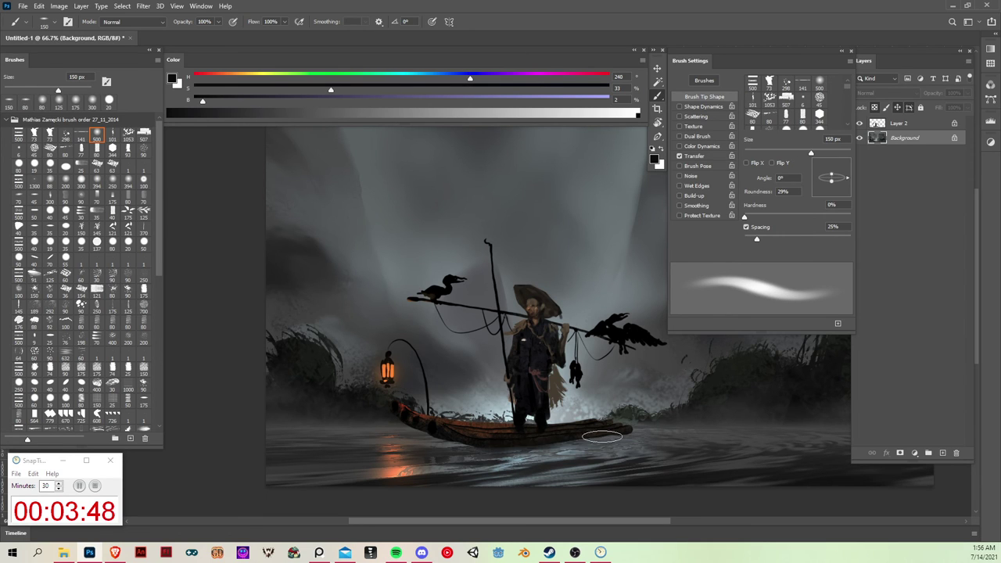
Select the bright ripple tones beneath the fisherman with the Magic Wand, tone them down with the flattened dark brush, and deselect.
key("w")
left_click(534, 470)
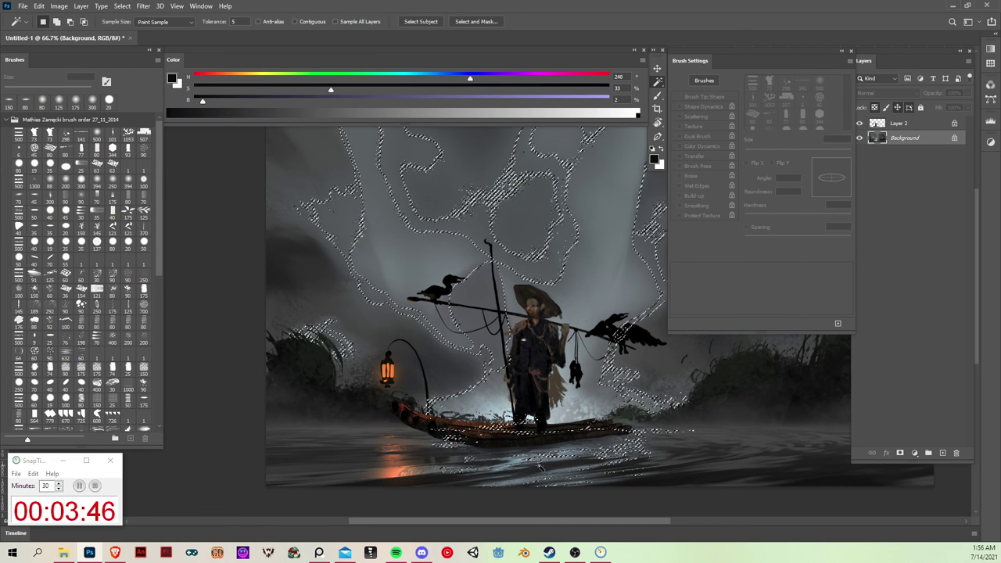
key("ctrl+d")
left_click(534, 465)
key("b")
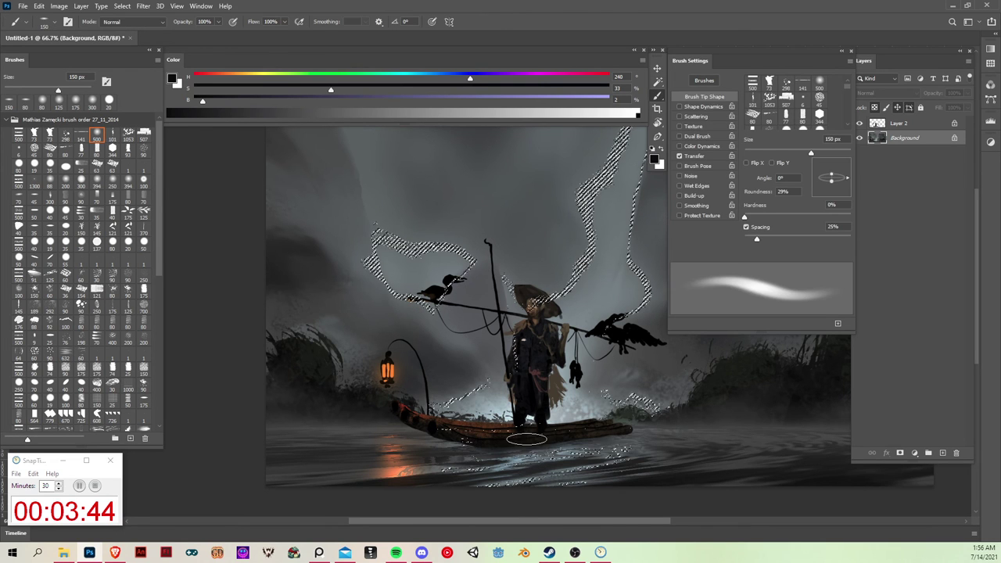
key("w")
left_click(535, 471)
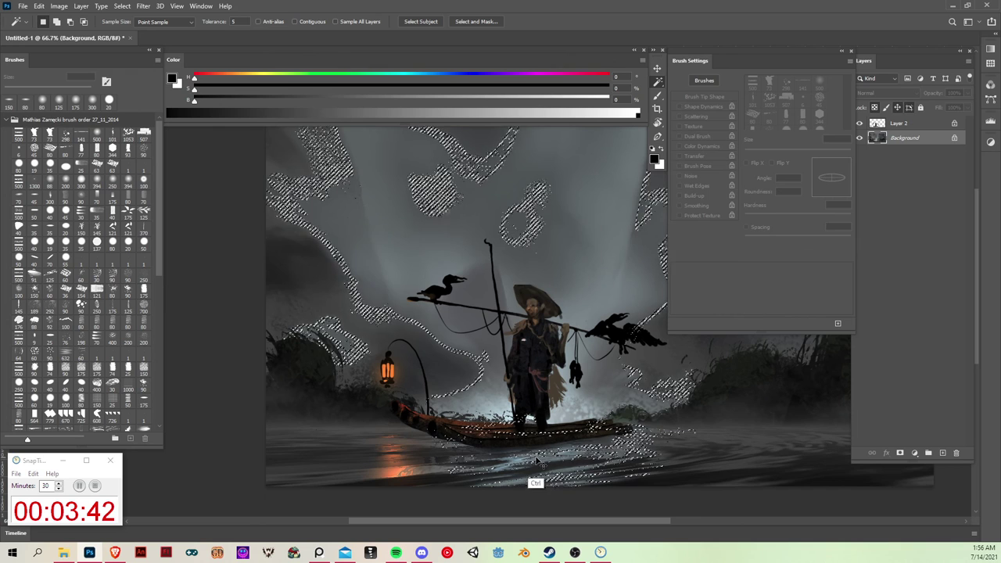
key("ctrl+d")
key("b")
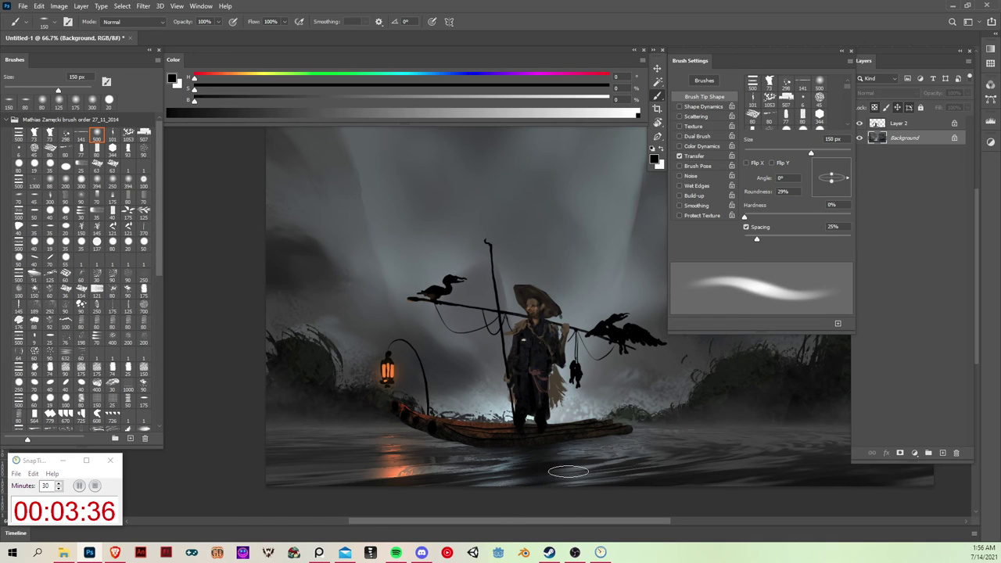
Add a new empty layer between Layer 2 and the Background layer.
key("v")
left_click_drag(605, 401, 535, 427)
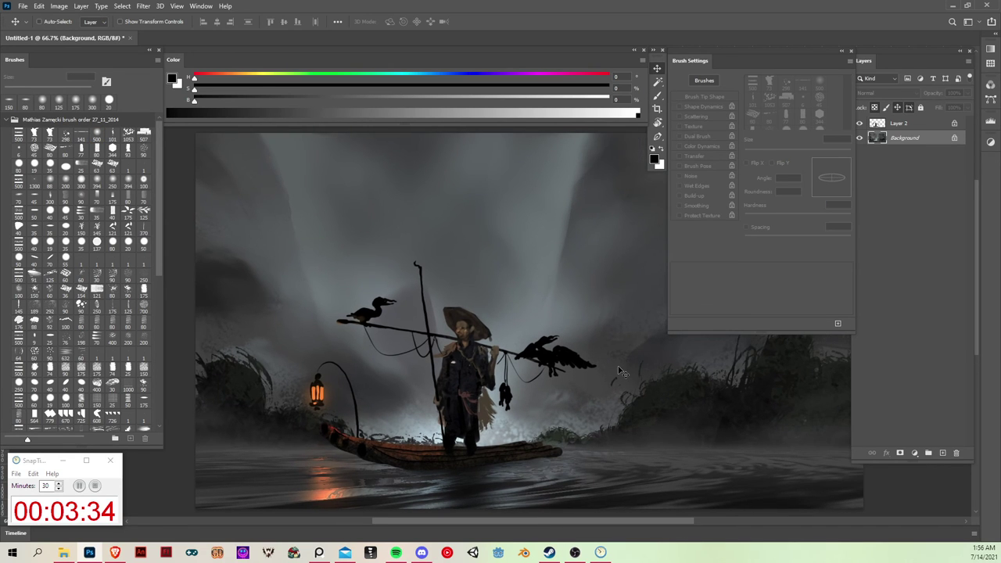
key("ctrl+minus")
key("ctrl+minus")
key("ctrl+minus")
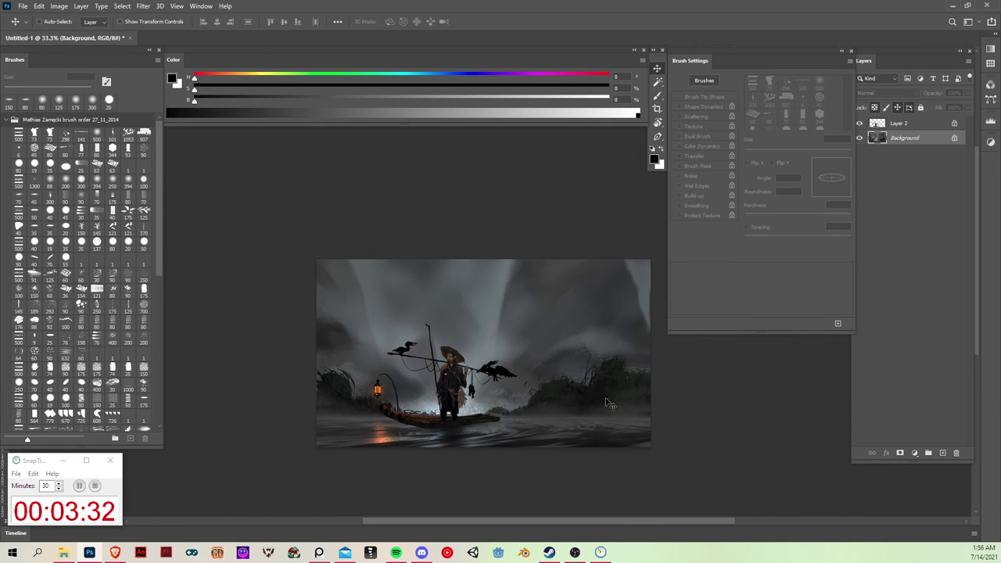
key("b")
key("ctrl+plus")
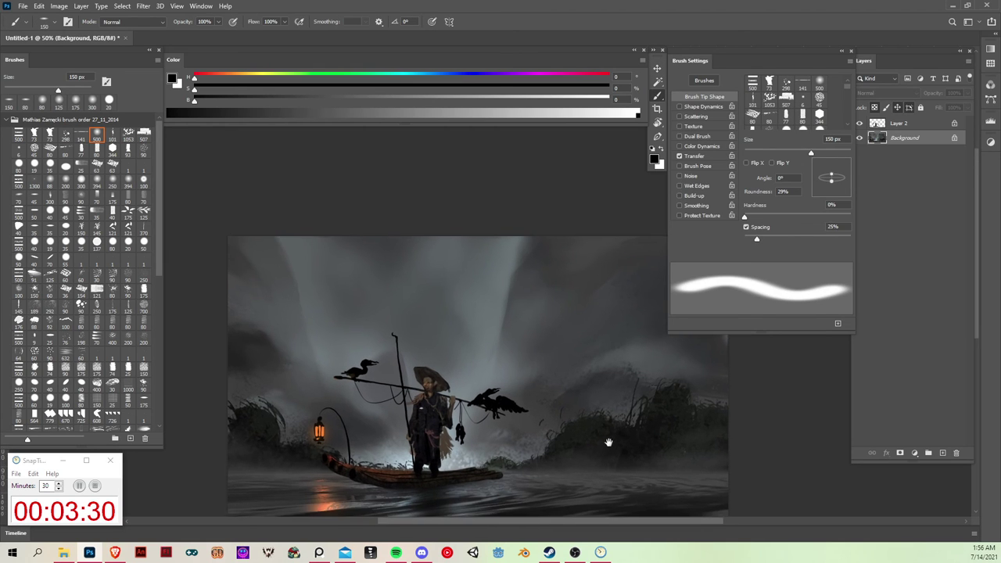
key("v")
left_click(943, 452)
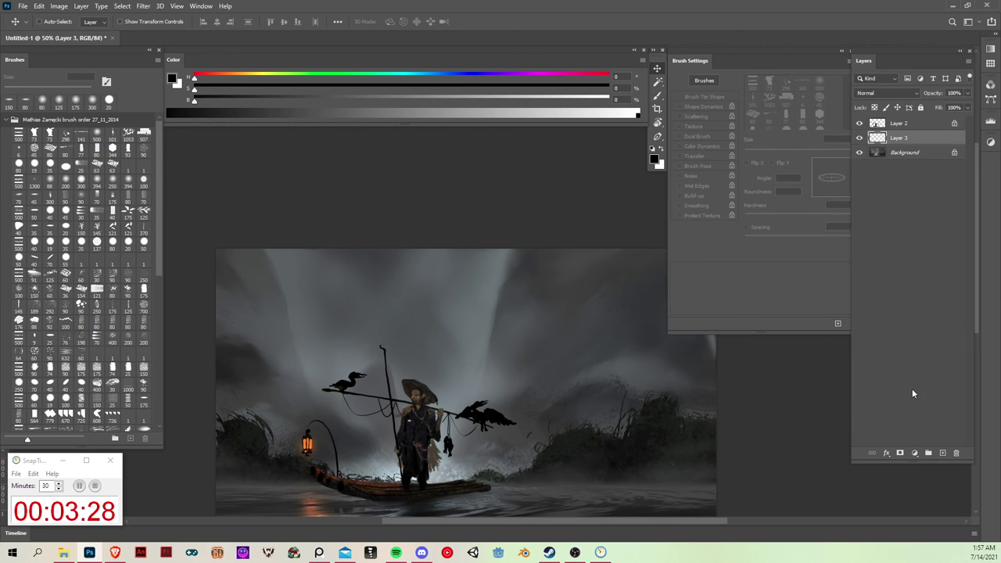
Try the grainy 91 px textured brush preset on the new layer, adjusting its size down to 45 px.
key("b")
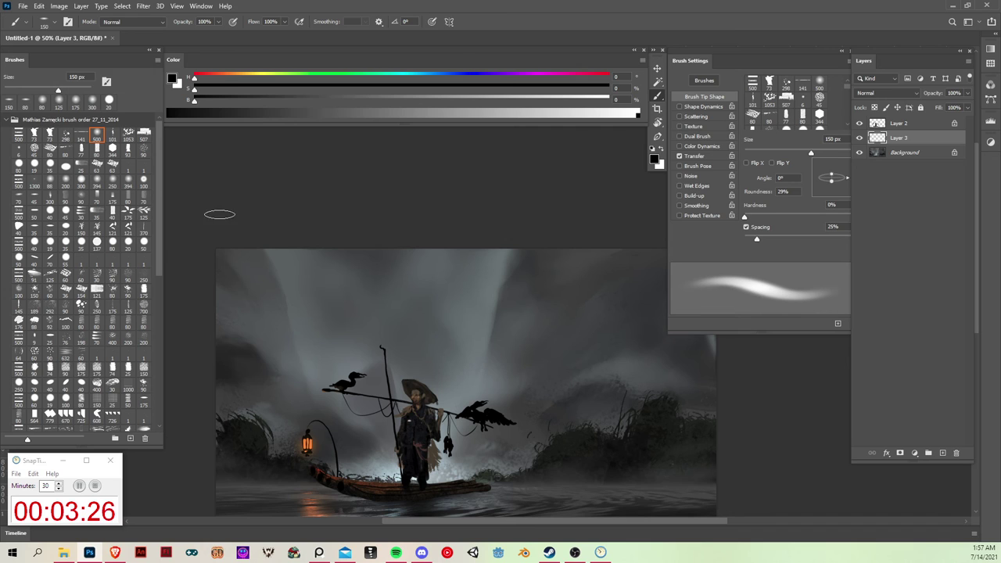
left_click(36, 166)
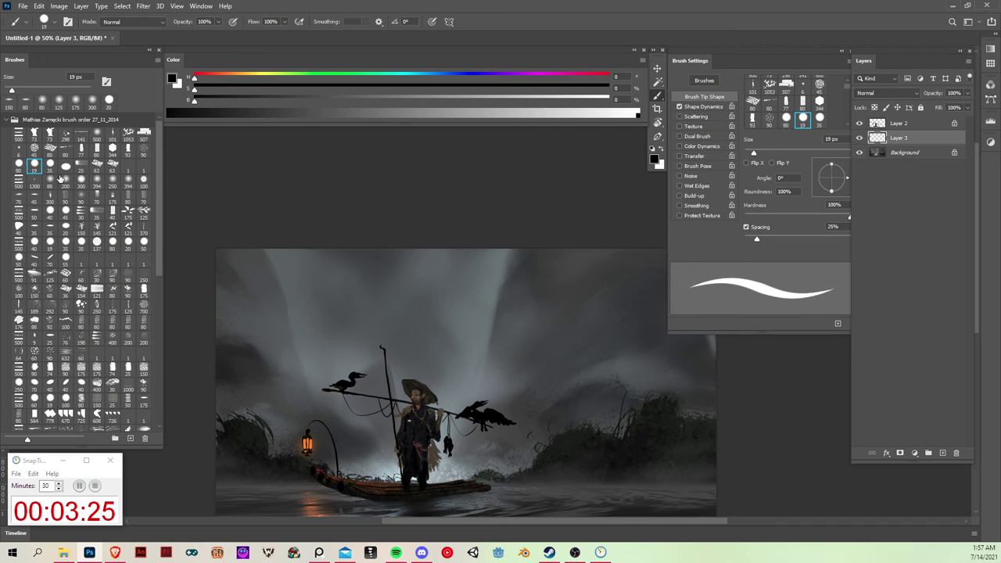
left_click(35, 276)
key("ctrl+minus")
left_click_drag(592, 391, 575, 391)
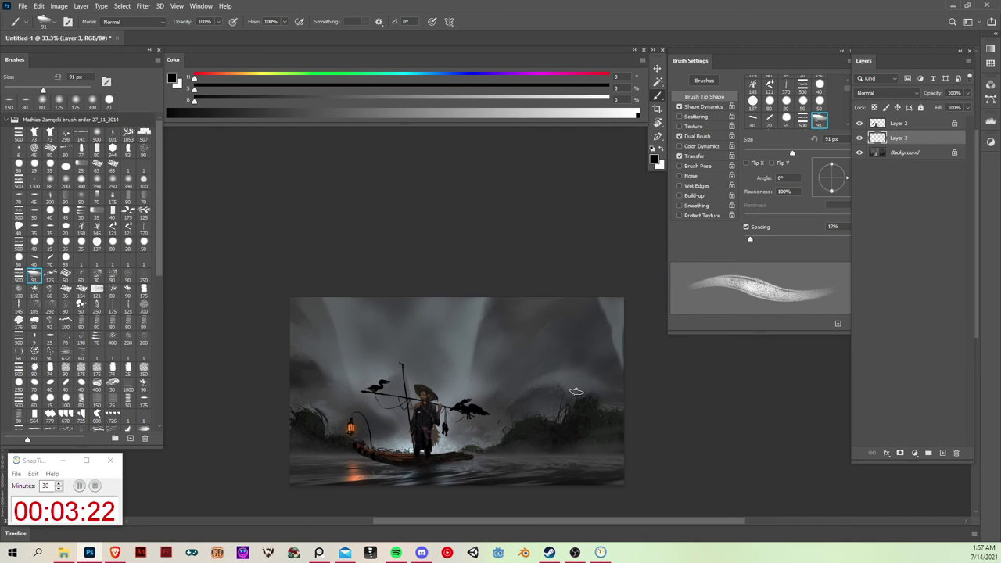
key("bracketright")
key("bracketright")
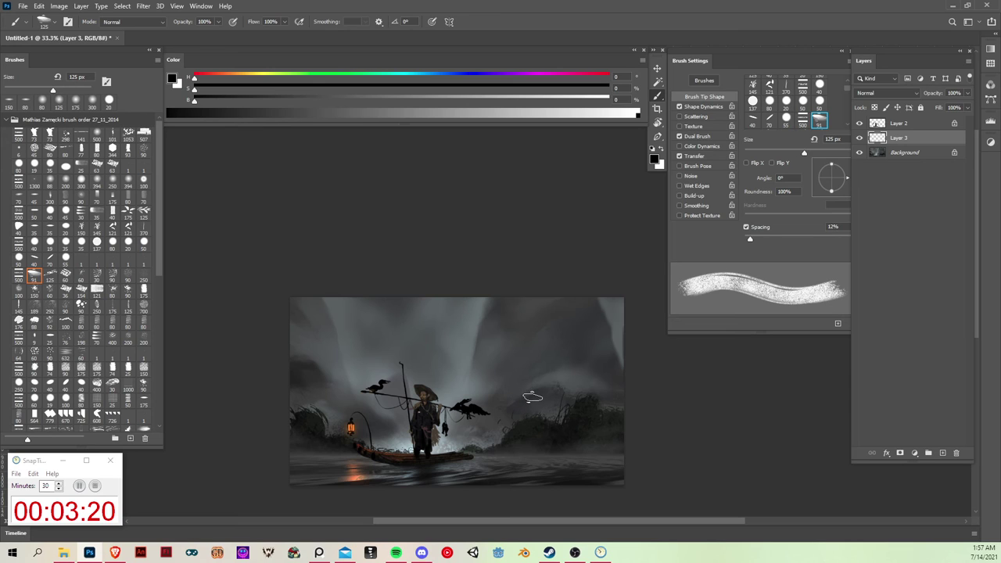
key("bracketleft")
key("bracketleft")
key("ctrl+plus")
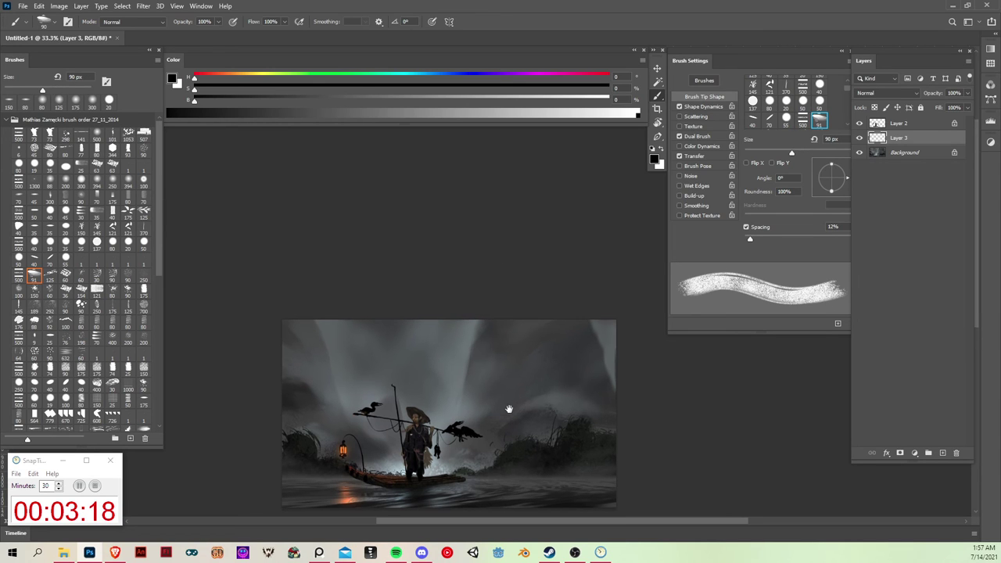
key("bracketleft")
key("bracketleft")
key("bracketleft")
key("bracketleft")
key("bracketleft")
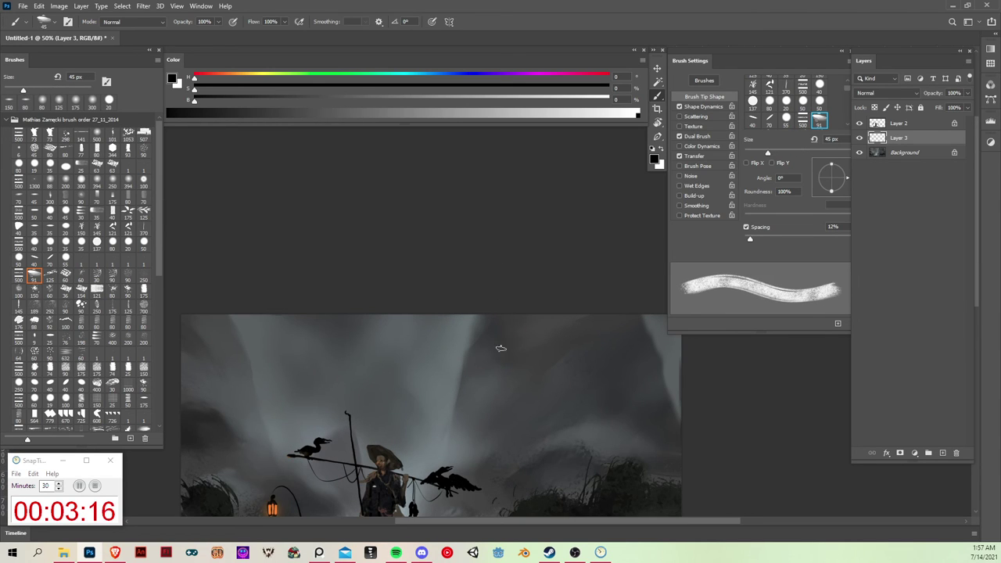
left_click_drag(472, 431, 554, 316)
On Layer 2, add muted blue-gray highlights (H 228, S 23, B 38) to the birds with the round textured brush at 40 px.
left_click(905, 124)
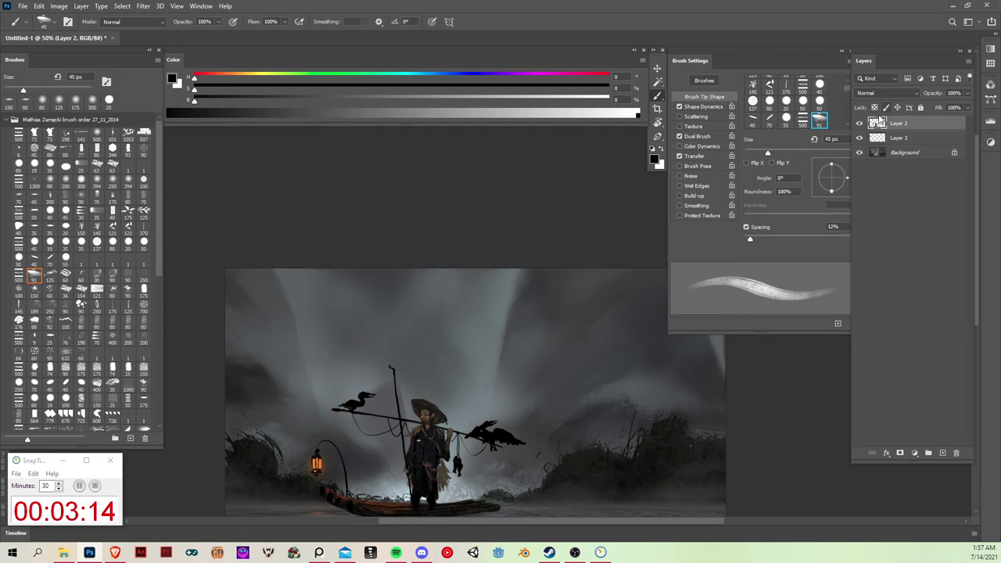
left_click(50, 166)
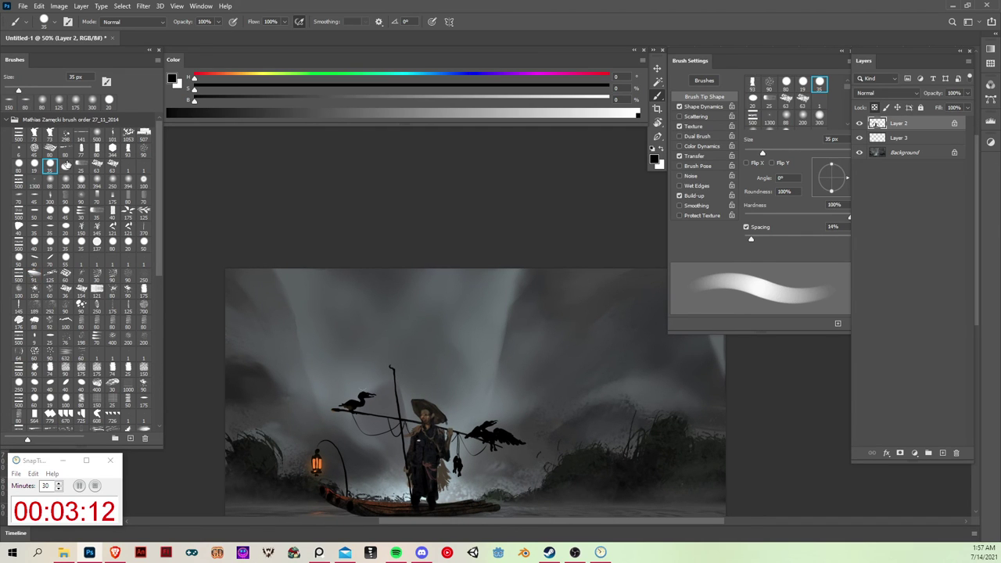
left_click(413, 458, "alt")
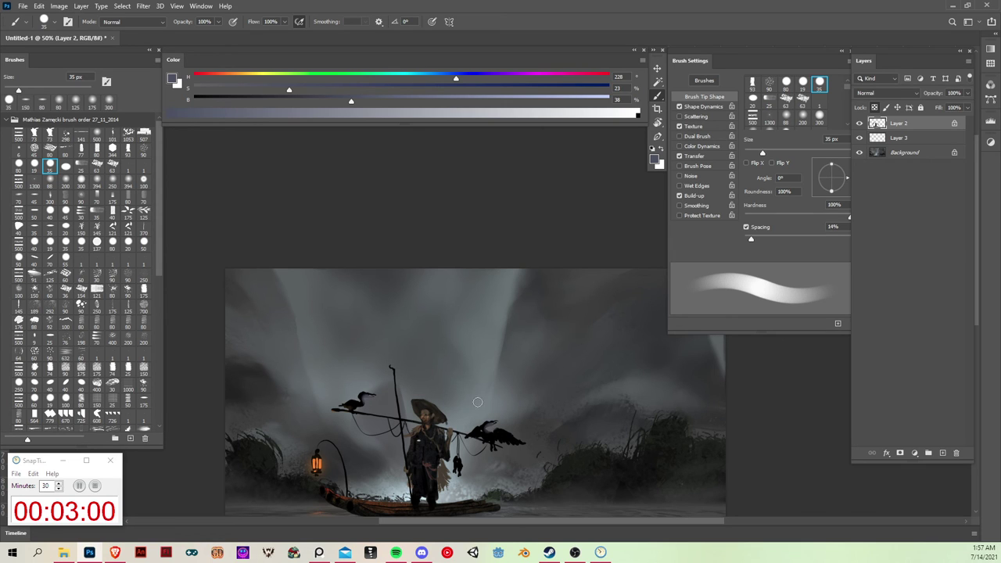
key("ctrl+plus")
key("bracketright")
left_click_drag(417, 420, 447, 351)
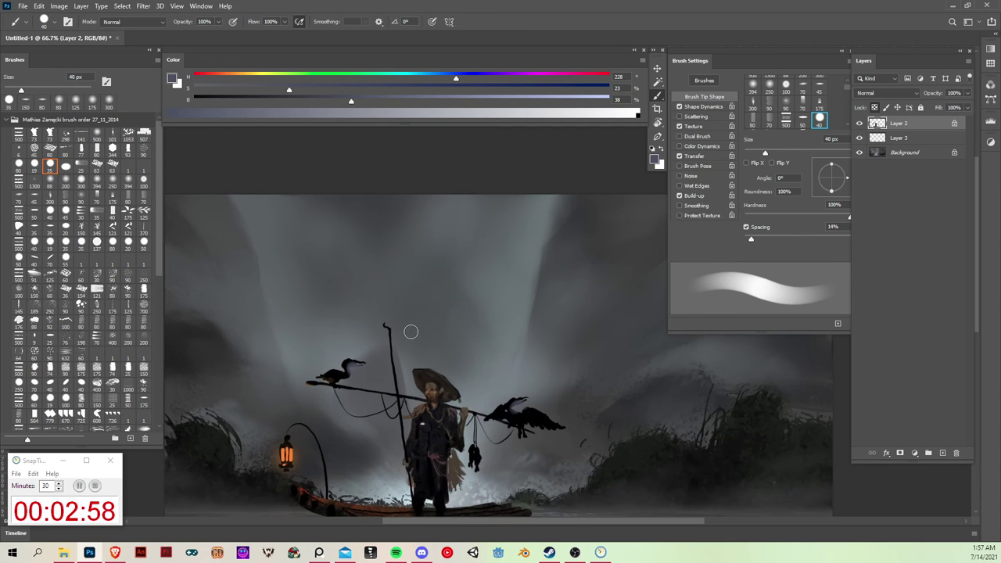
Add broken feather texture to both birds on Layer 2 with the scratchy 298 px brush preset reduced to 25 px.
left_click(66, 134)
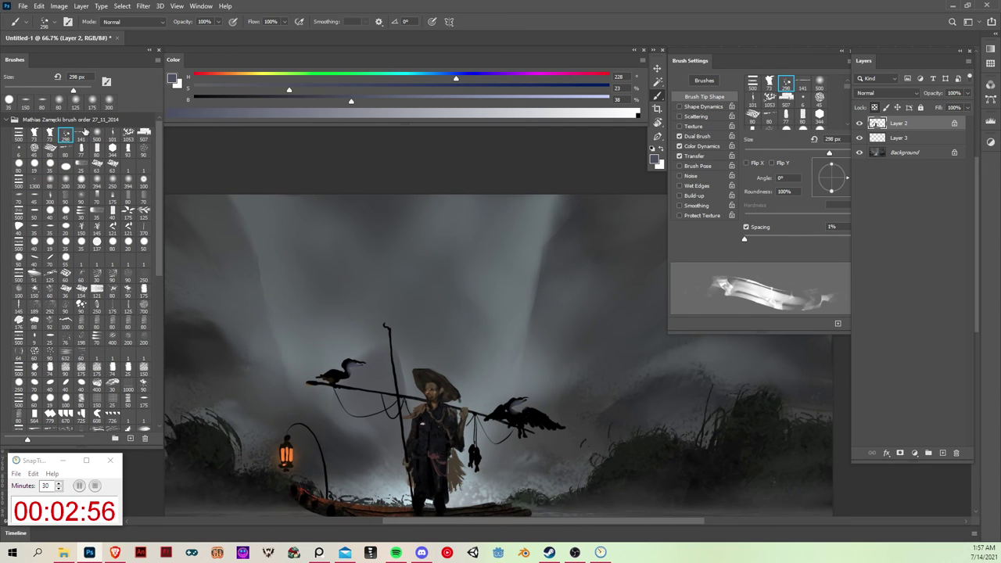
key("bracketleft")
key("bracketleft")
key("bracketleft")
key("bracketleft")
key("bracketleft")
key("bracketleft")
key("bracketleft")
key("bracketleft")
key("bracketleft")
key("bracketleft")
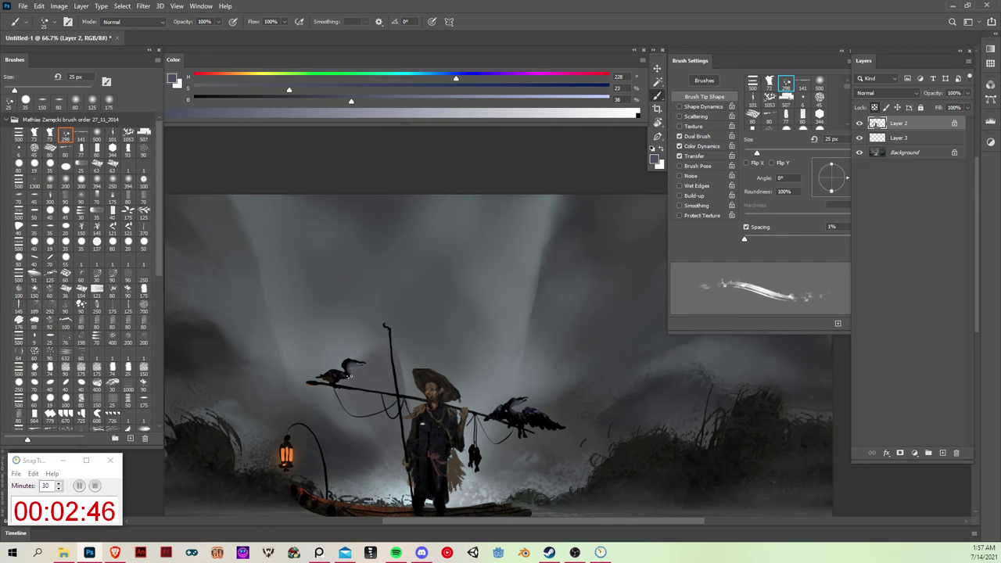
Make Layer 3 the active layer and choose the round textured 35 px brush preset.
key("v")
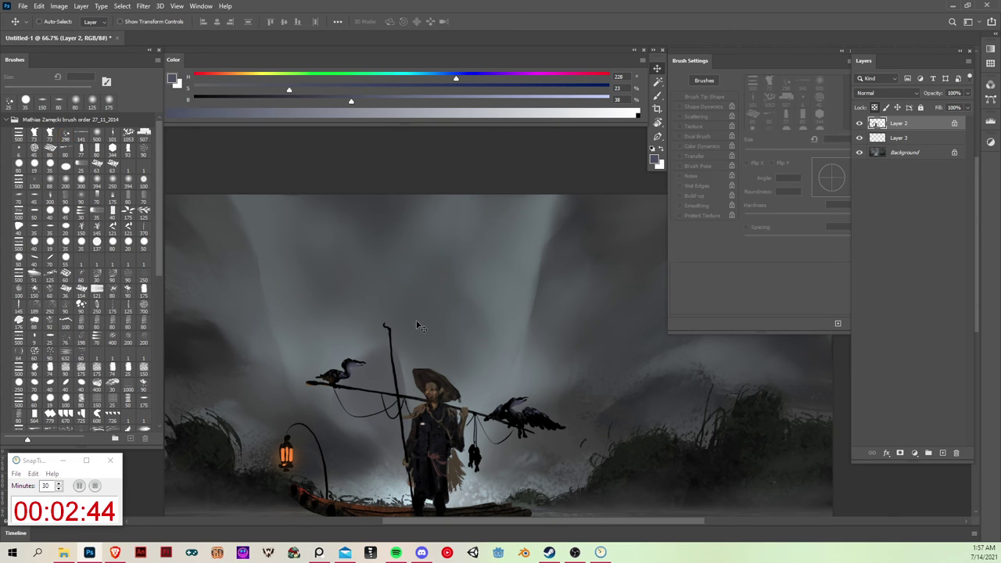
mouse_move(601, 424)
left_mouse_down()
mouse_move(563, 386)
mouse_move(574, 416)
left_mouse_up()
key("ctrl+minus")
key("ctrl+minus")
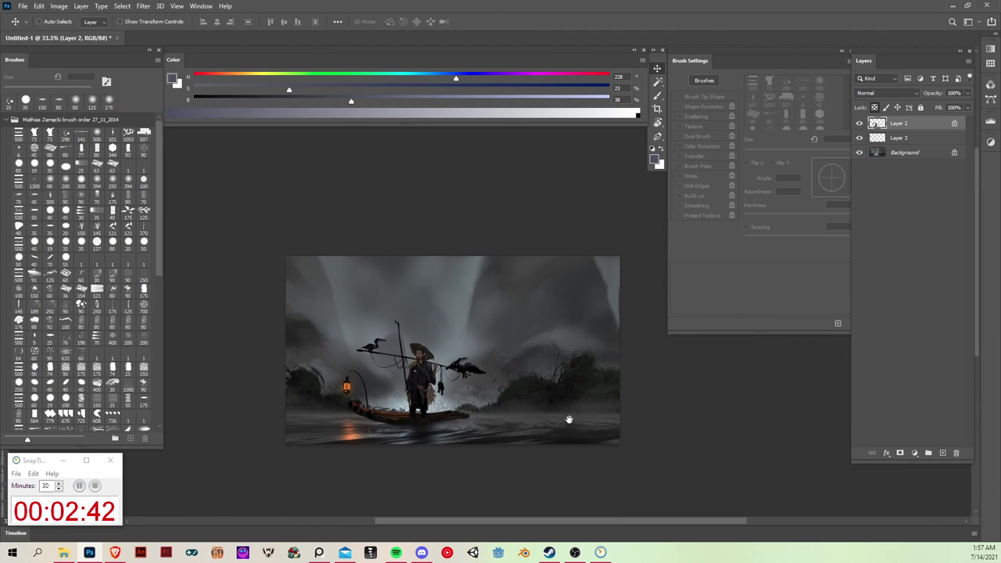
key("b")
key("alt+bracketleft")
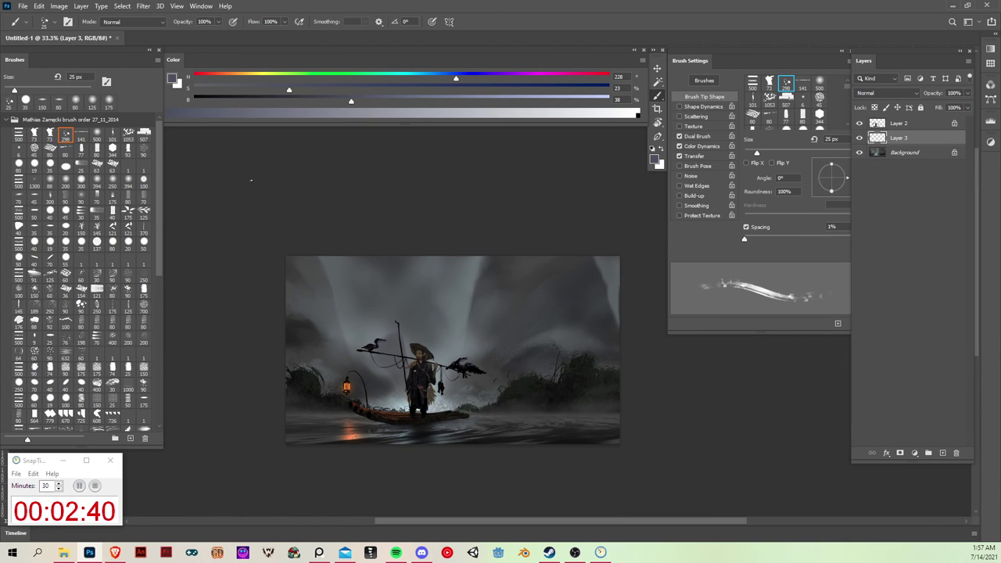
left_click(34, 272)
left_click(34, 161)
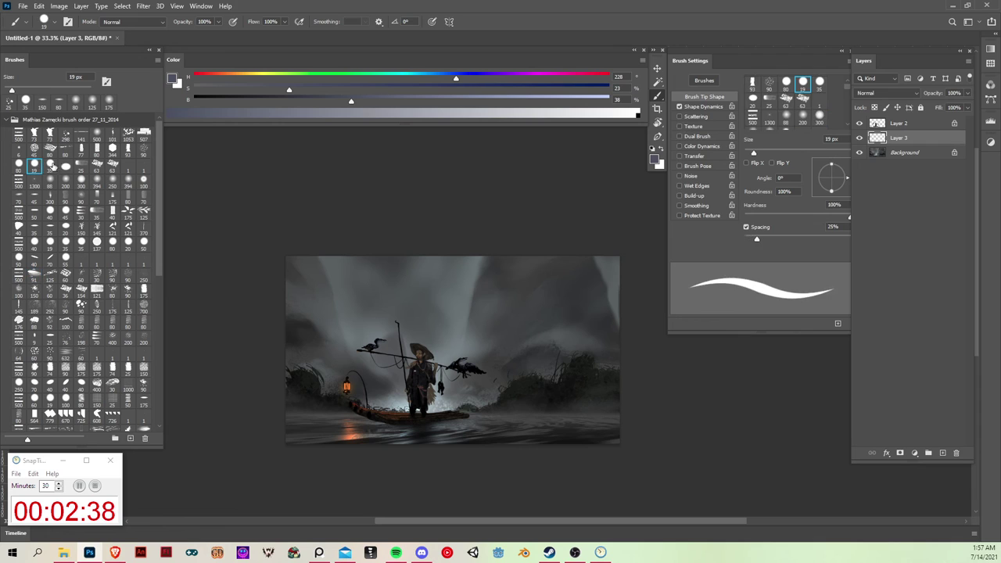
left_click(50, 166)
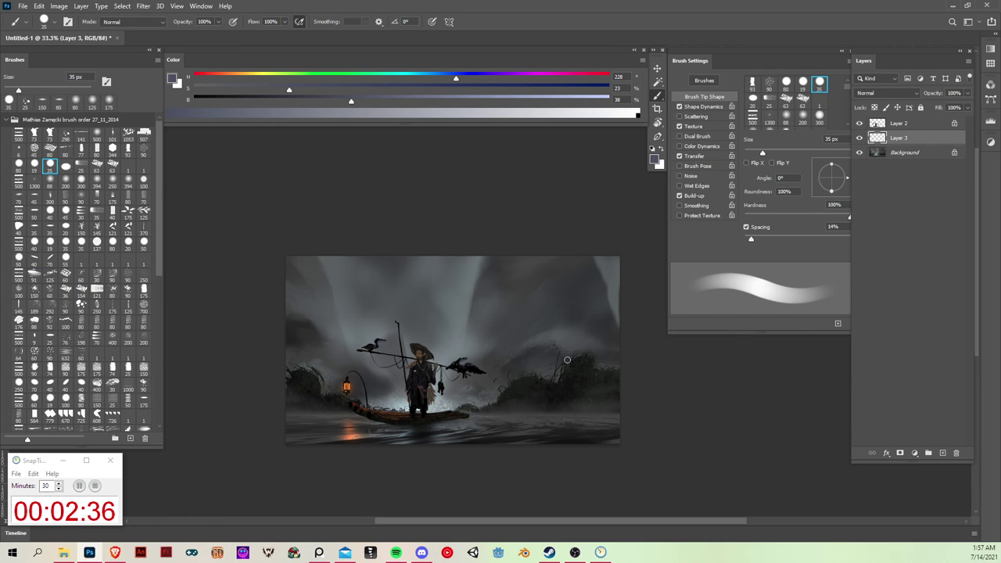
Reset the foreground colour to black and dab two dark spots in the sky beside the fisherman at 30 px.
key("d")
key("bracketright")
key("bracketright")
key("bracketright")
key("bracketright")
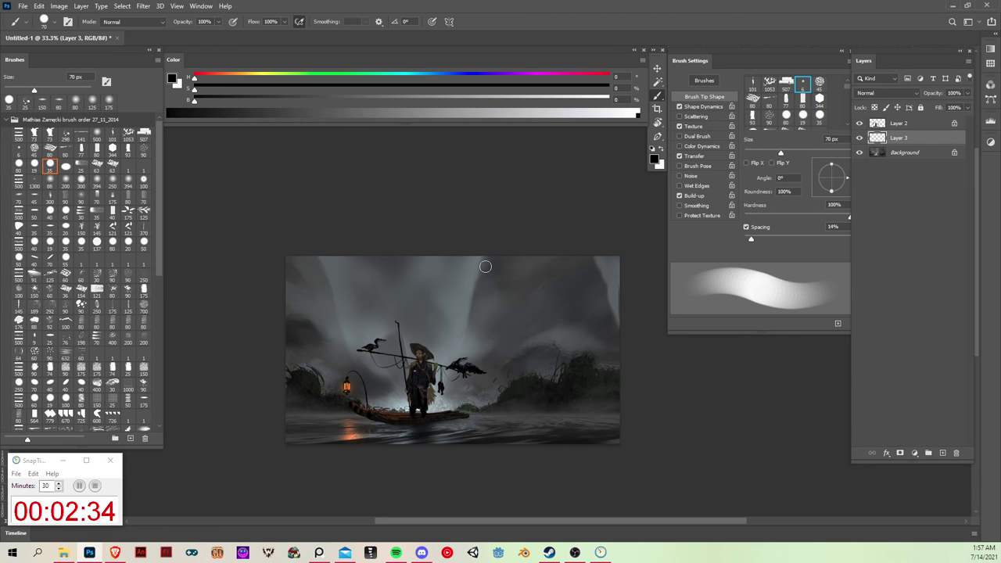
key("bracketleft")
key("bracketleft")
key("bracketleft")
key("bracketleft")
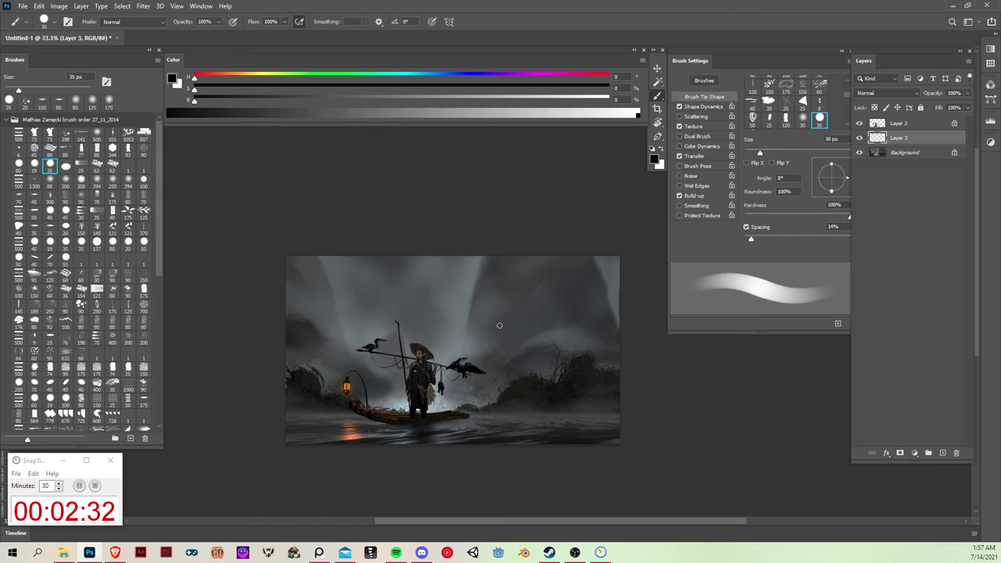
left_click(502, 317)
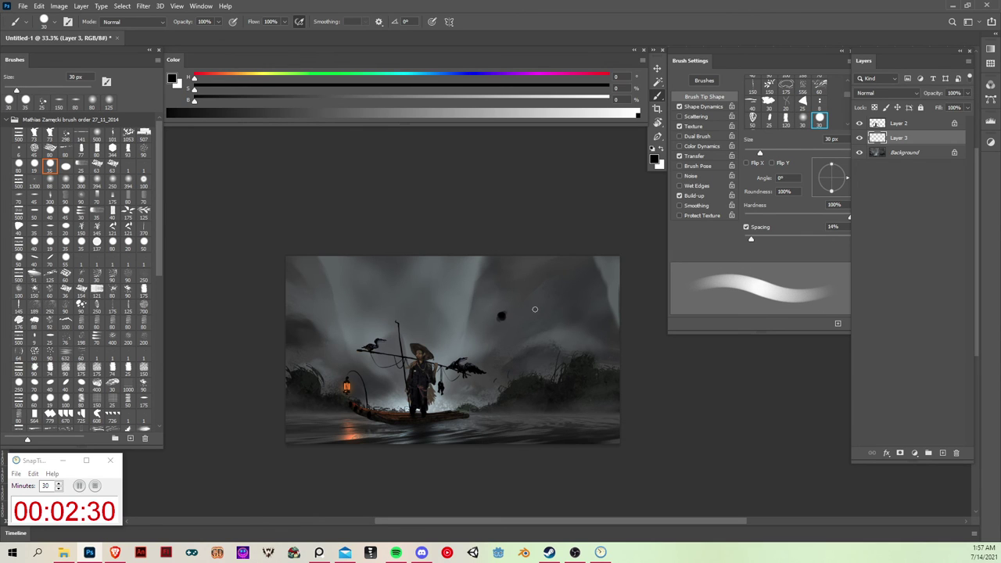
left_click(524, 316)
Build the spots into a large dark rounded mass in the sky with the brush at 60 px.
key("bracketright")
key("bracketright")
key("bracketright")
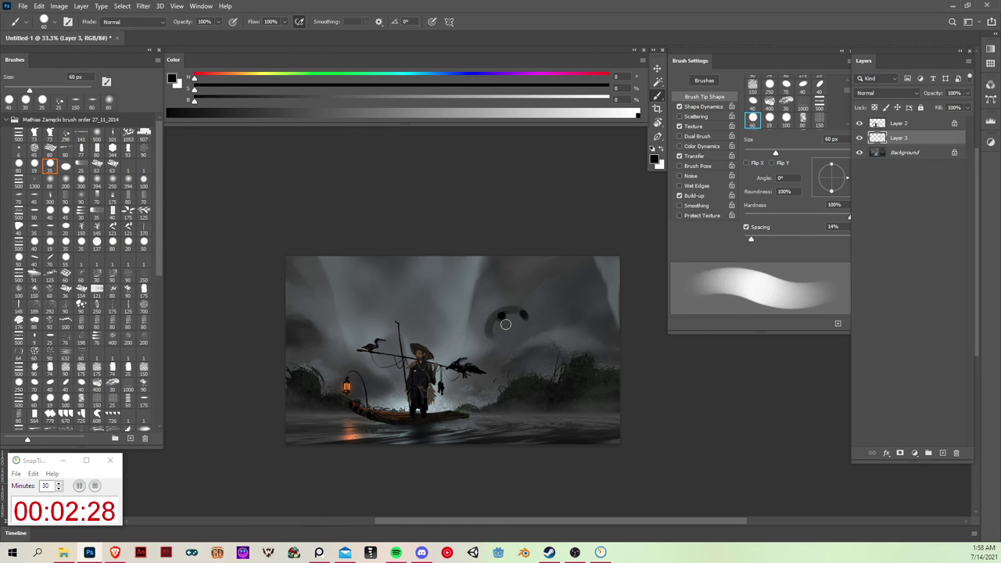
mouse_move(506, 325)
left_mouse_down()
mouse_move(519, 317)
mouse_move(504, 334)
mouse_move(488, 320)
mouse_move(497, 341)
left_mouse_up()
key("bracketright")
key("bracketright")
key("bracketright")
key("bracketleft")
key("bracketleft")
key("bracketleft")
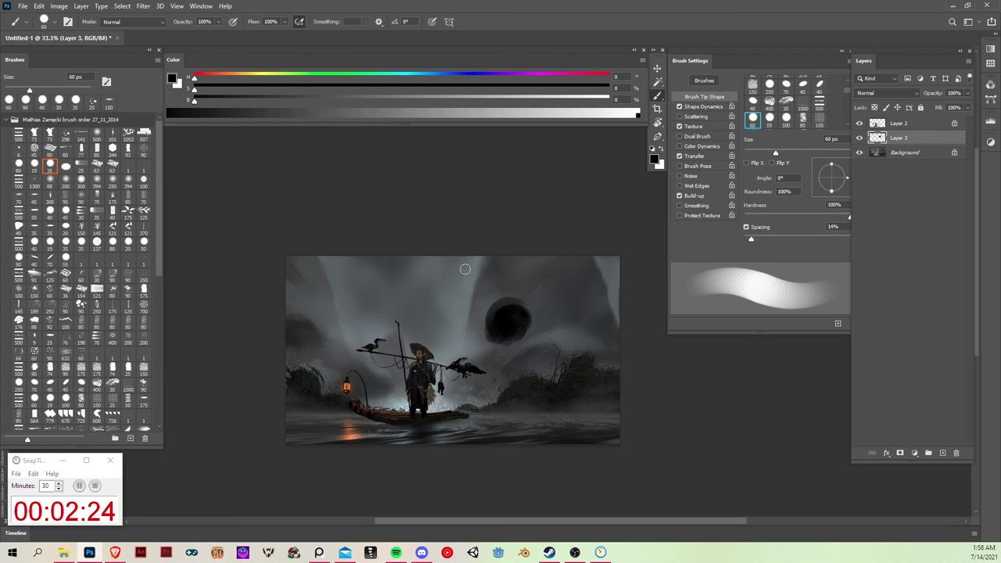
Extend the dark mass with a bulge toward the fisherman's side using the brush at 45 px.
key("bracketleft")
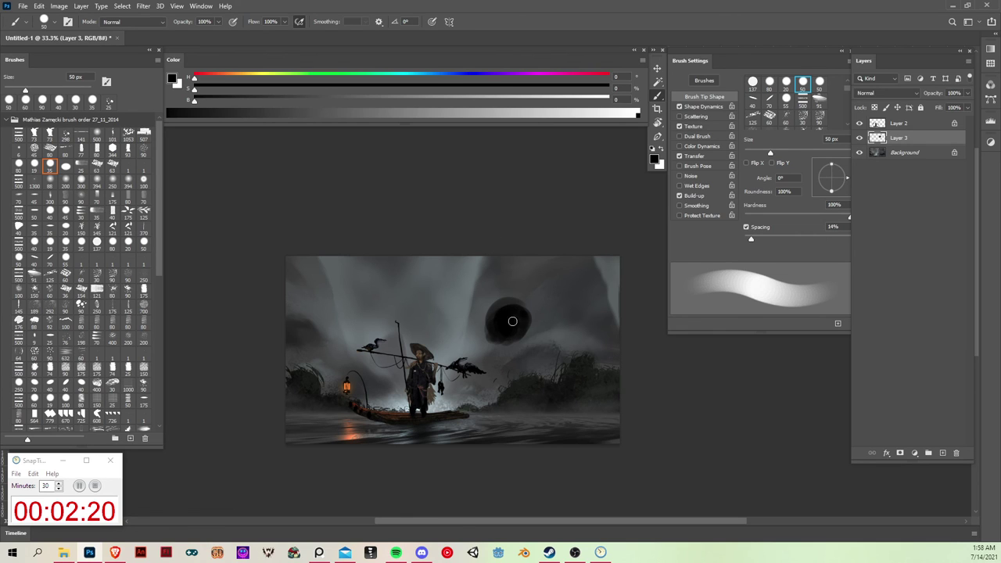
key("bracketleft")
left_click_drag(499, 301, 485, 302)
key("bracketleft")
key("bracketleft")
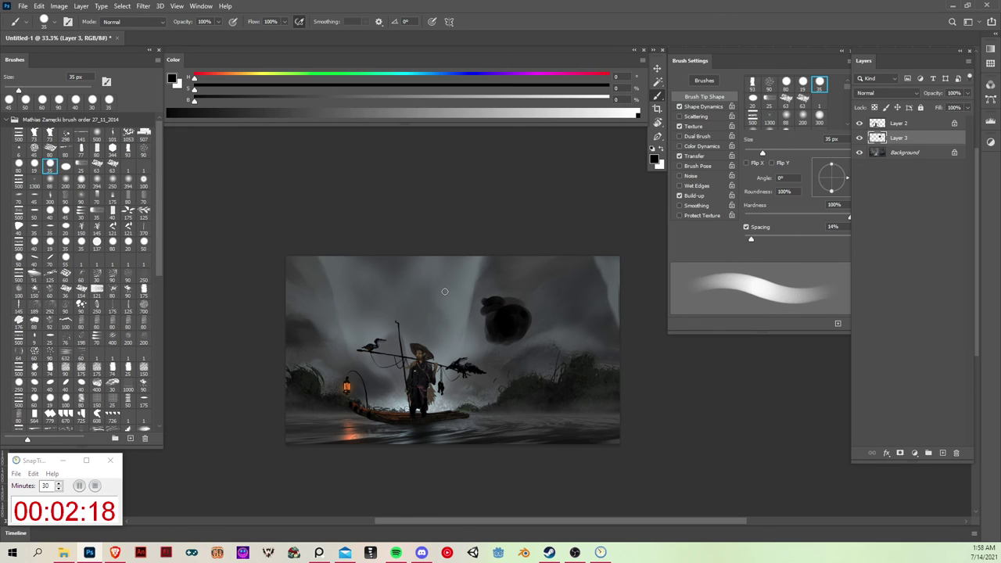
key("comma")
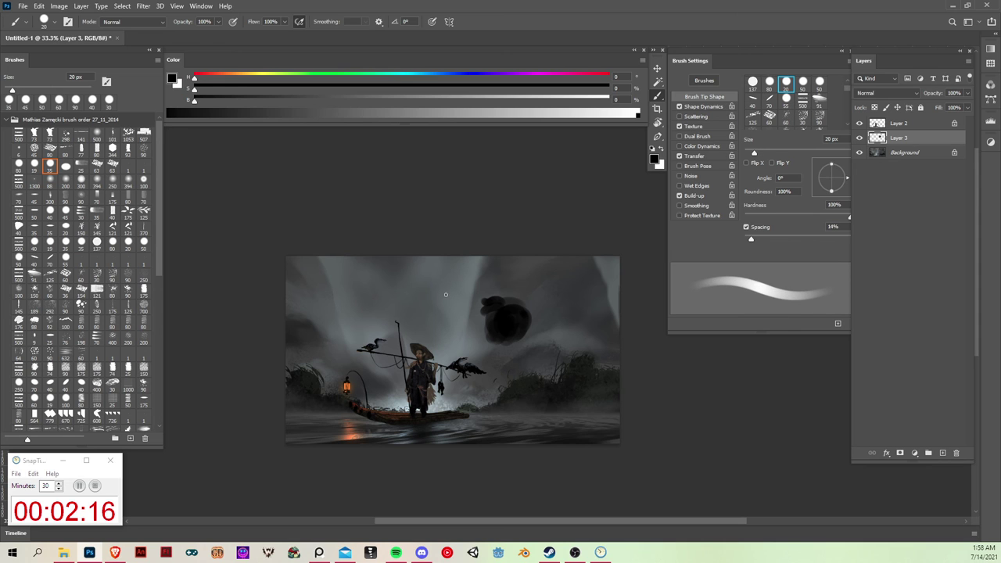
Lasso a long hooked beak extending from the dark mass, paint it black with the brush at 45 px, and deselect.
key("l")
mouse_move(442, 294)
left_mouse_down()
mouse_move(436, 300)
mouse_move(464, 298)
left_mouse_up()
key("b")
key("bracketright")
key("bracketright")
key("bracketright")
key("bracketright")
key("bracketright")
key("ctrl+d")
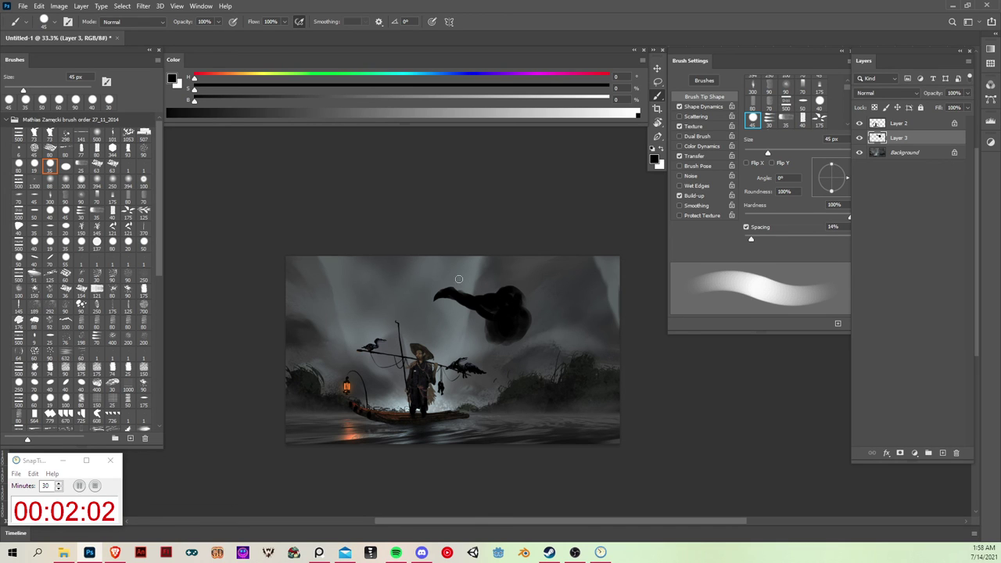
Fill out the giant bird's beak within a lasso selection and extend the back of its head with black.
key("l")
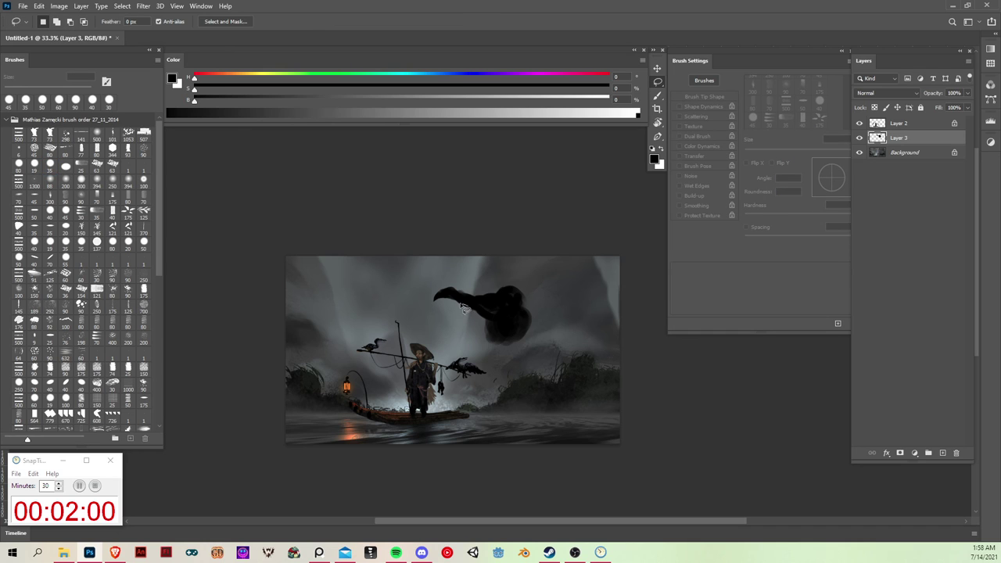
key("b")
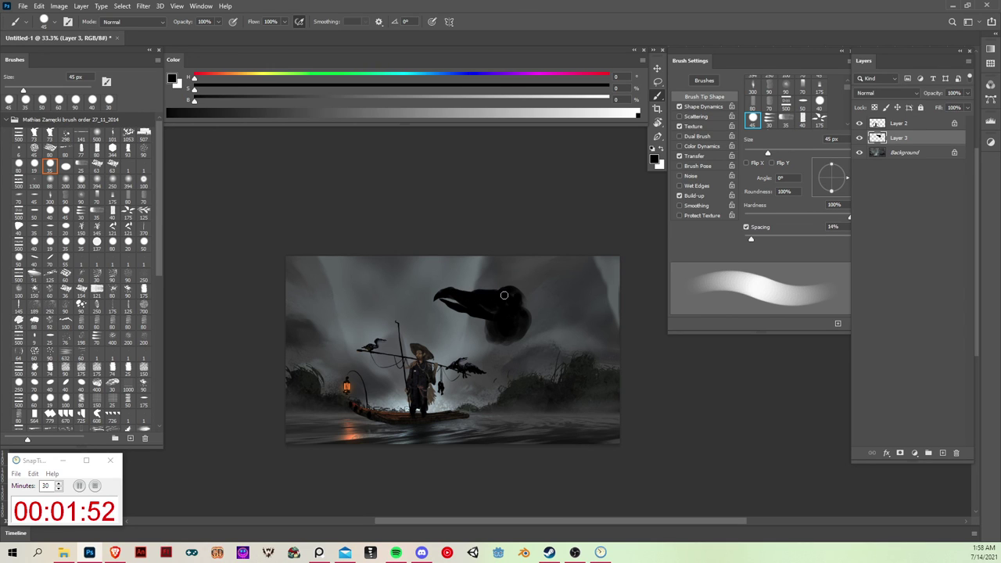
left_click_drag(520, 297, 530, 301)
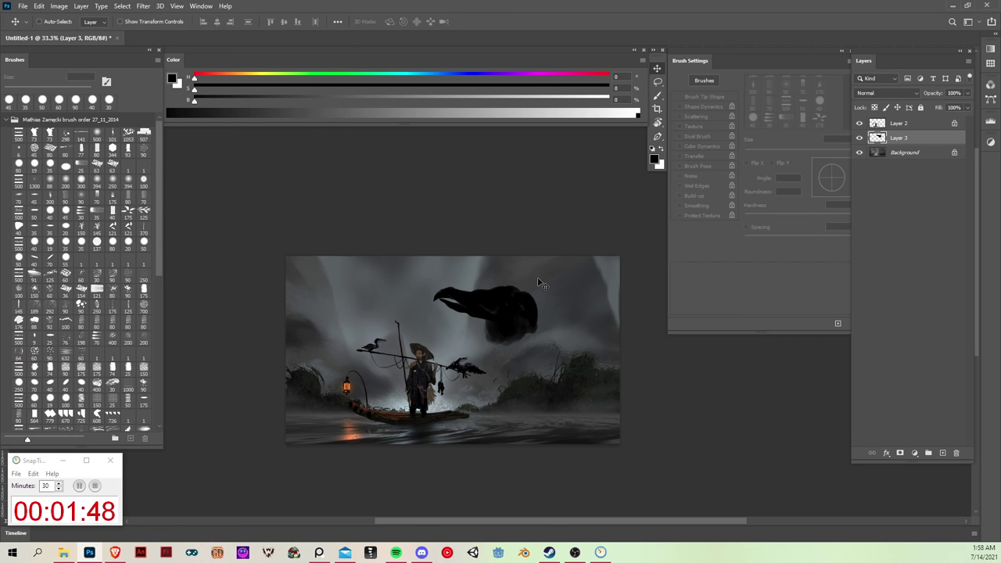
Darken the giant bird's head at 70 px and trim its lower edge with the textured eraser at 70 px.
key("period")
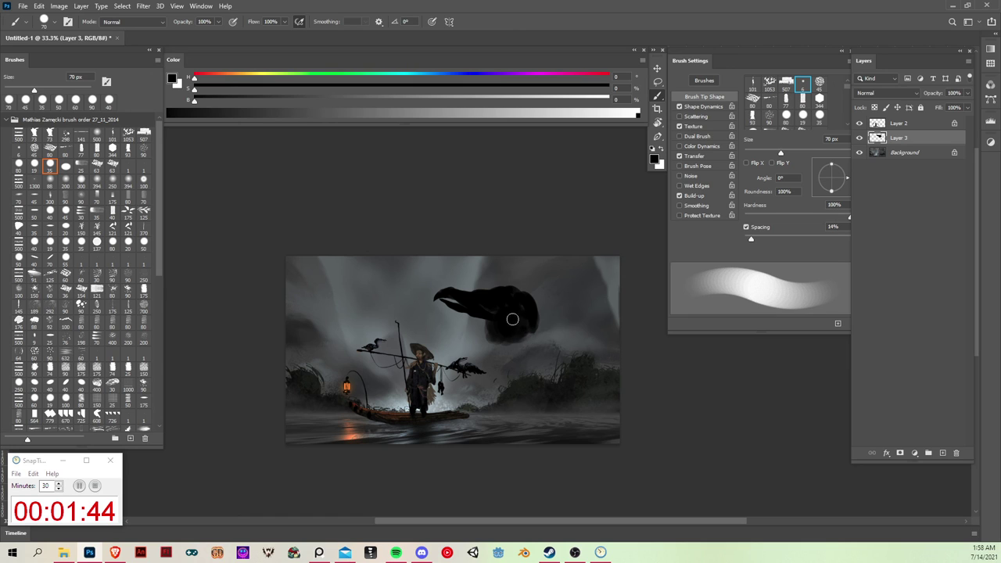
key("e")
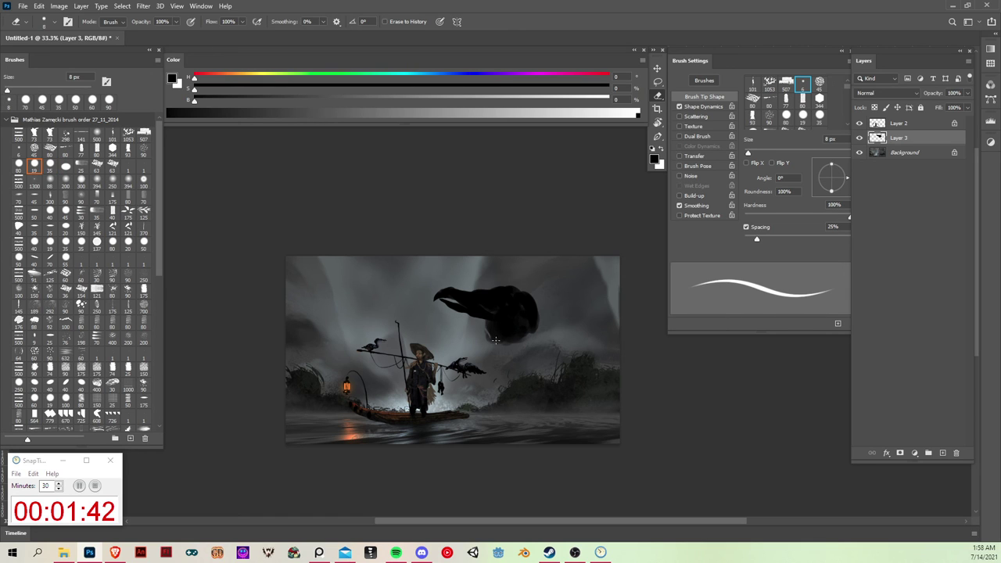
key("period")
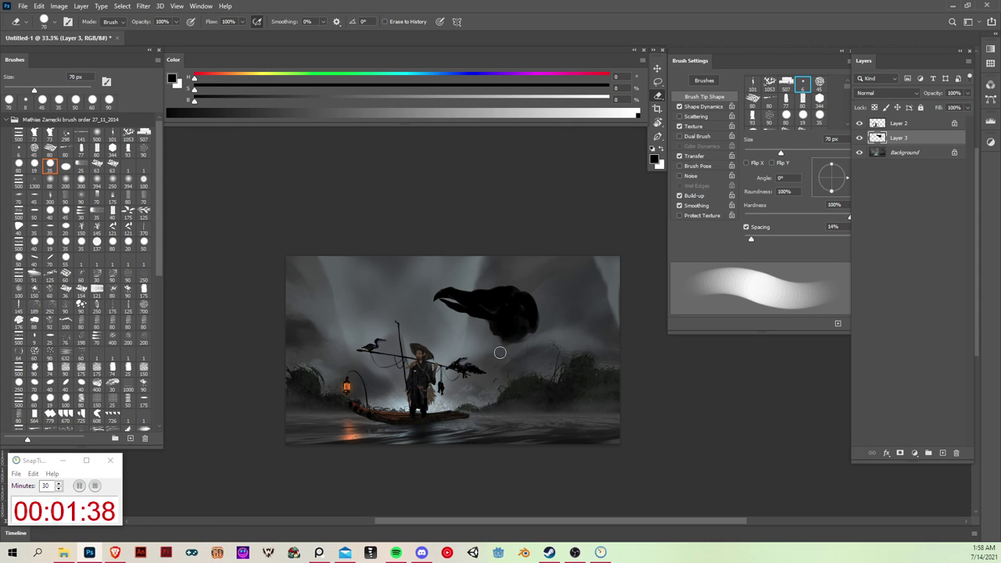
Paint the giant bird's neck in black and reposition the shape farther from the fisherman with Free Transform.
key("b")
mouse_move(499, 346)
left_mouse_down()
mouse_move(531, 341)
mouse_move(534, 329)
mouse_move(520, 346)
mouse_move(533, 319)
mouse_move(511, 352)
mouse_move(494, 356)
mouse_move(528, 344)
mouse_move(541, 317)
left_mouse_up()
key("ctrl+t")
mouse_move(507, 331)
left_mouse_down()
mouse_move(530, 311)
mouse_move(497, 337)
mouse_move(513, 356)
mouse_move(505, 351)
mouse_move(501, 371)
mouse_move(503, 353)
mouse_move(507, 377)
mouse_move(493, 380)
mouse_move(535, 348)
mouse_move(534, 359)
left_mouse_up()
key("Return")
Paint the giant bird's rounded body with the black brush at 90 px and trim its outline with the 70 px eraser.
key("b")
key("]")
key("]")
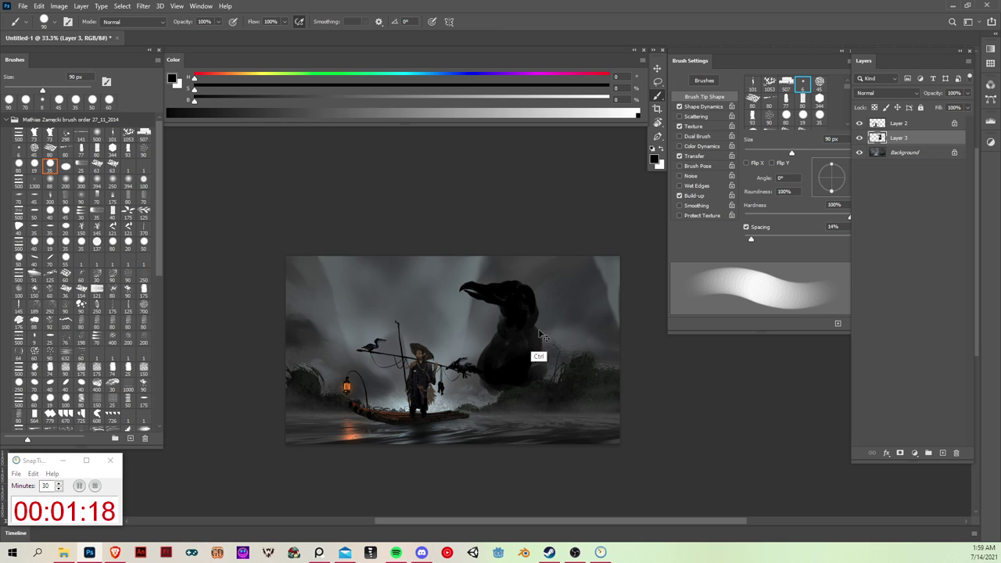
key("e")
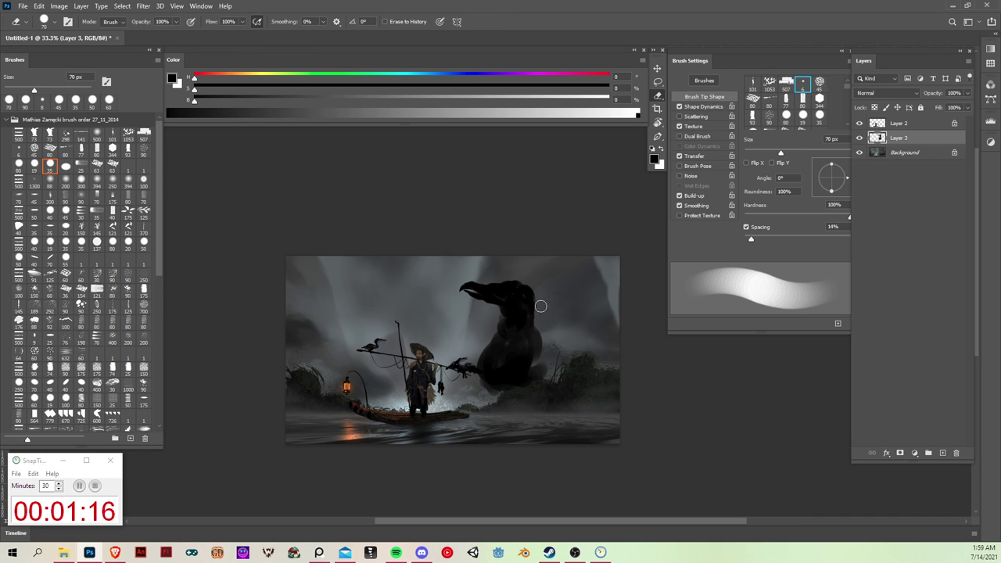
key("b")
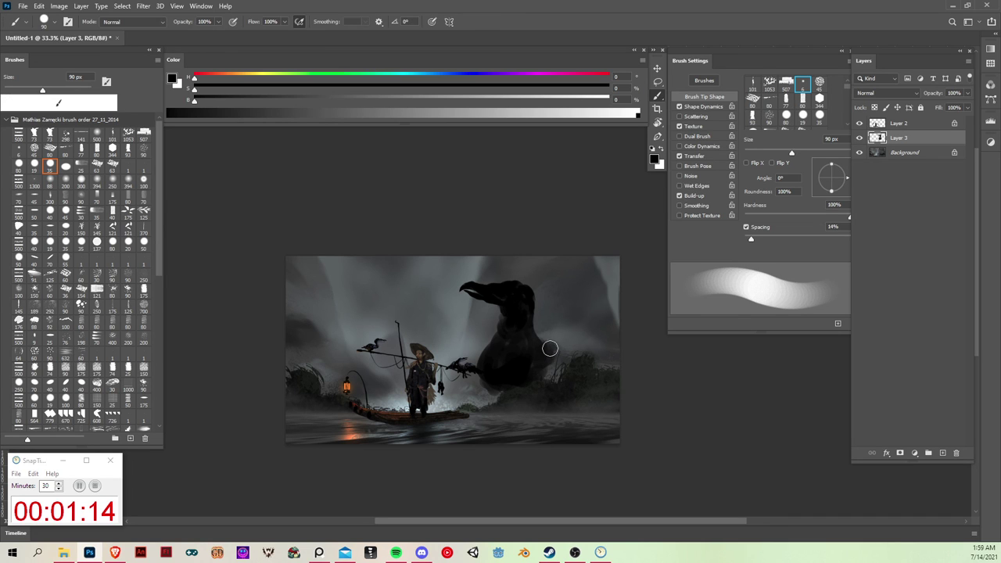
Block in the giant bird's two outstretched wings on either side of its body with the 90 px black brush.
mouse_move(554, 344)
left_mouse_down()
mouse_move(559, 321)
mouse_move(579, 322)
mouse_move(571, 335)
mouse_move(572, 317)
mouse_move(633, 304)
mouse_move(585, 315)
mouse_move(622, 301)
mouse_move(573, 346)
mouse_move(575, 356)
mouse_move(619, 357)
left_mouse_up()
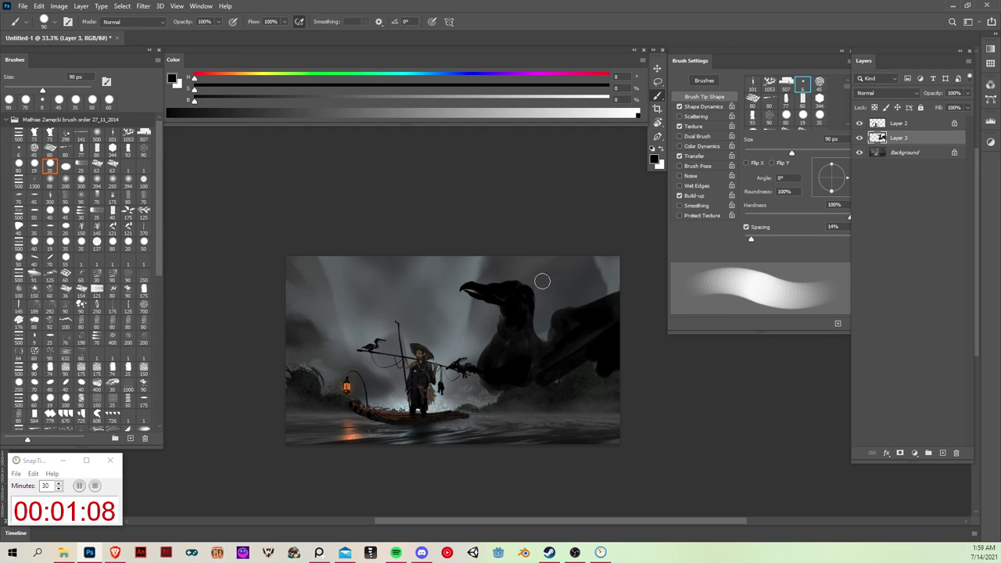
mouse_move(481, 339)
left_mouse_down()
mouse_move(458, 349)
mouse_move(460, 332)
mouse_move(478, 345)
mouse_move(478, 331)
mouse_move(462, 356)
mouse_move(477, 398)
mouse_move(485, 350)
left_mouse_up()
Carve the gap between body and far wing with the 70 px eraser, and round out the wing's top in black at 90 px.
key("e")
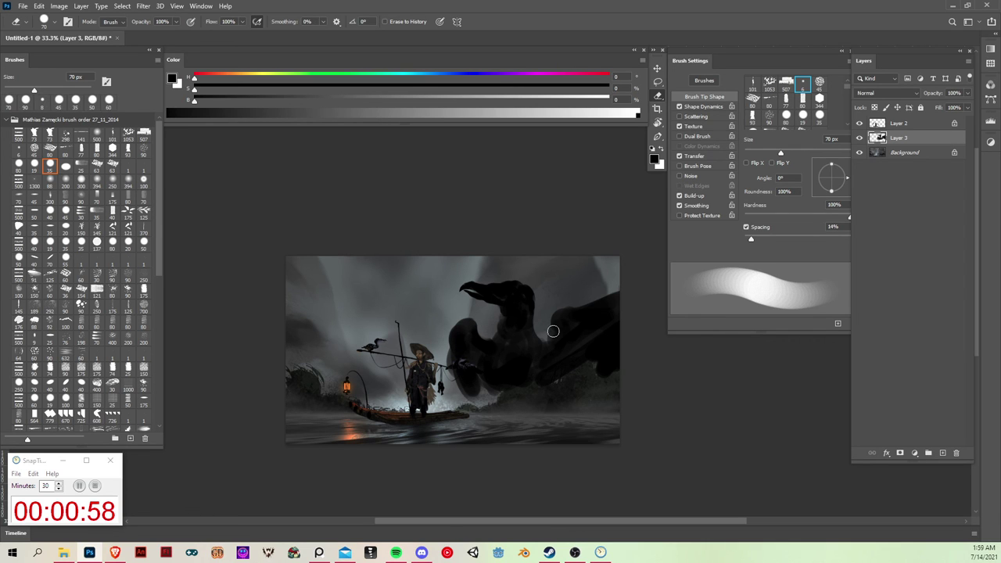
left_click_drag(543, 336, 553, 328)
key("b")
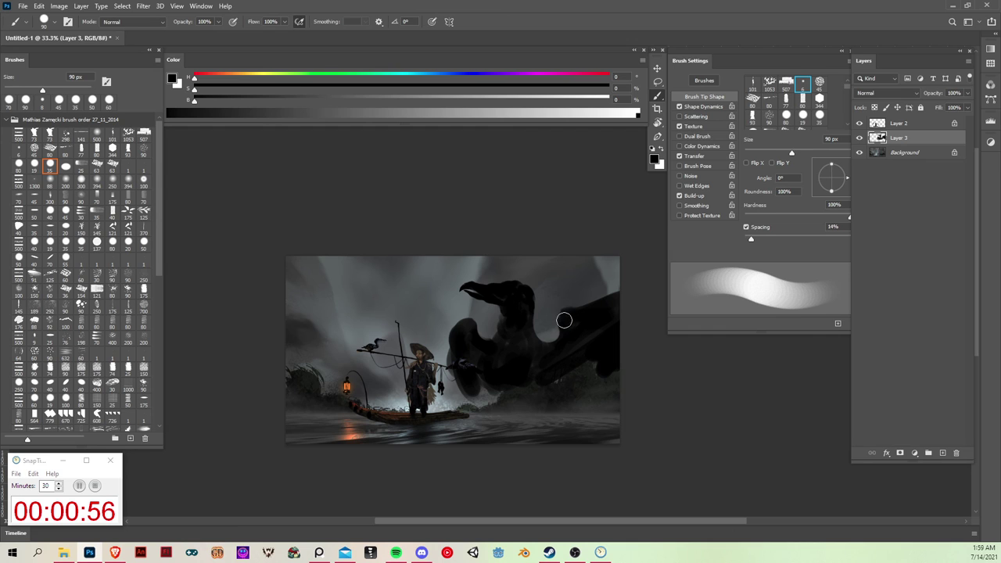
mouse_move(581, 306)
left_mouse_down()
mouse_move(563, 300)
mouse_move(628, 322)
left_mouse_up()
key("e")
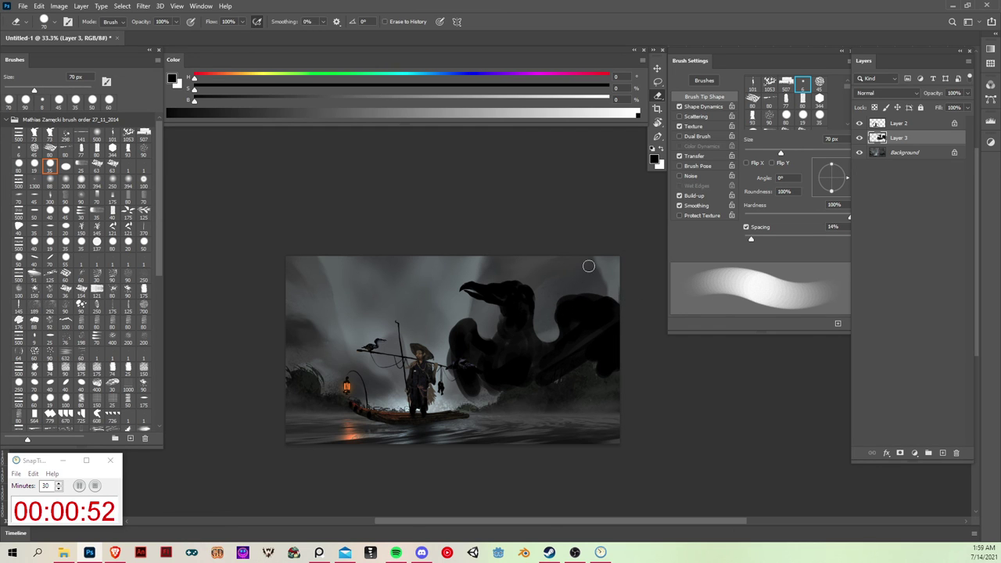
Extend the giant bird's lower body in black, and move the whole silhouette slightly up and toward the fisherman.
key("b")
left_click_drag(505, 381, 499, 396)
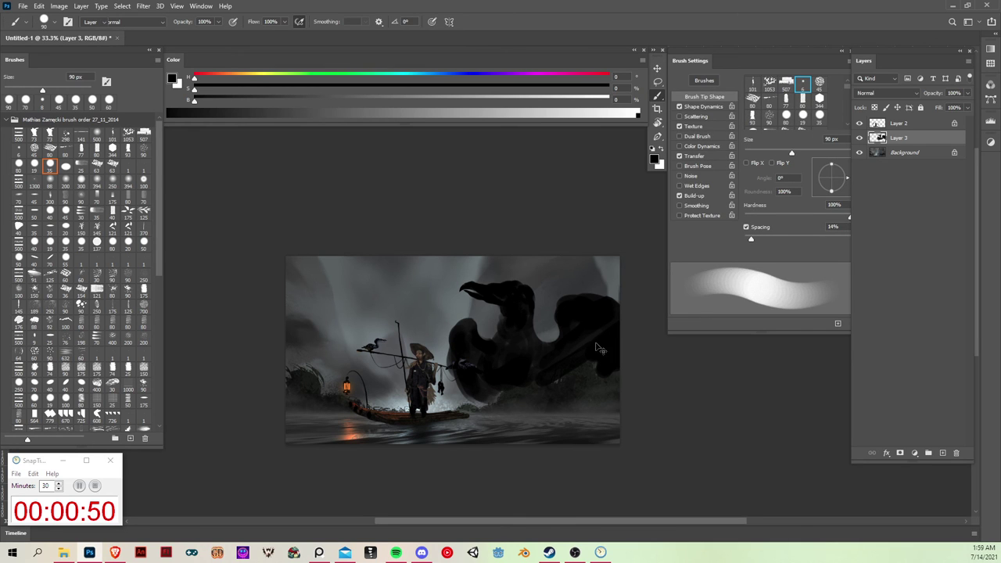
key("v")
mouse_move(584, 367)
left_mouse_down()
mouse_move(538, 373)
mouse_move(567, 349)
mouse_move(569, 358)
left_mouse_up()
Fade the wing and lower body near the fisherman with the soft round eraser preset reduced to 200 px.
key("e")
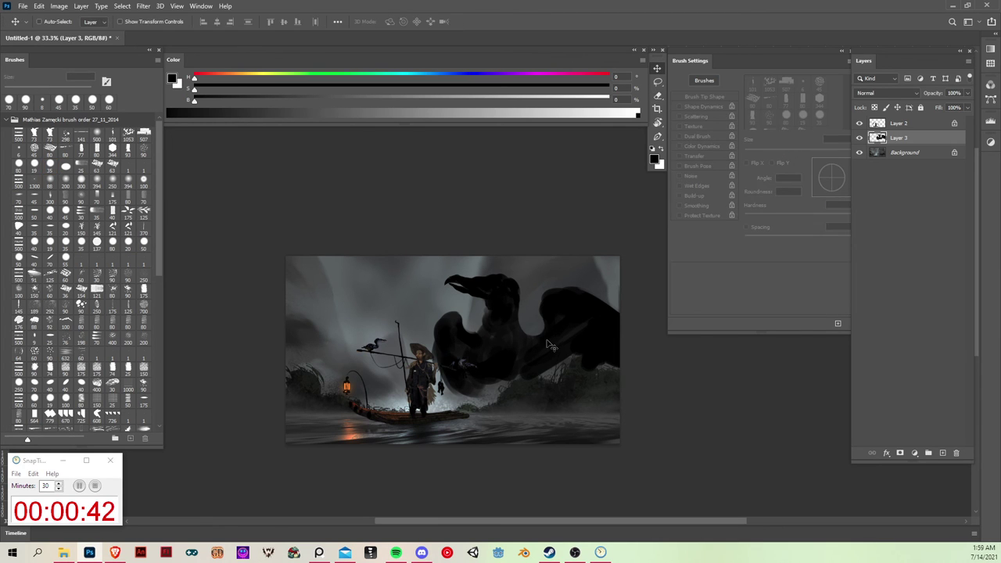
left_click(97, 137)
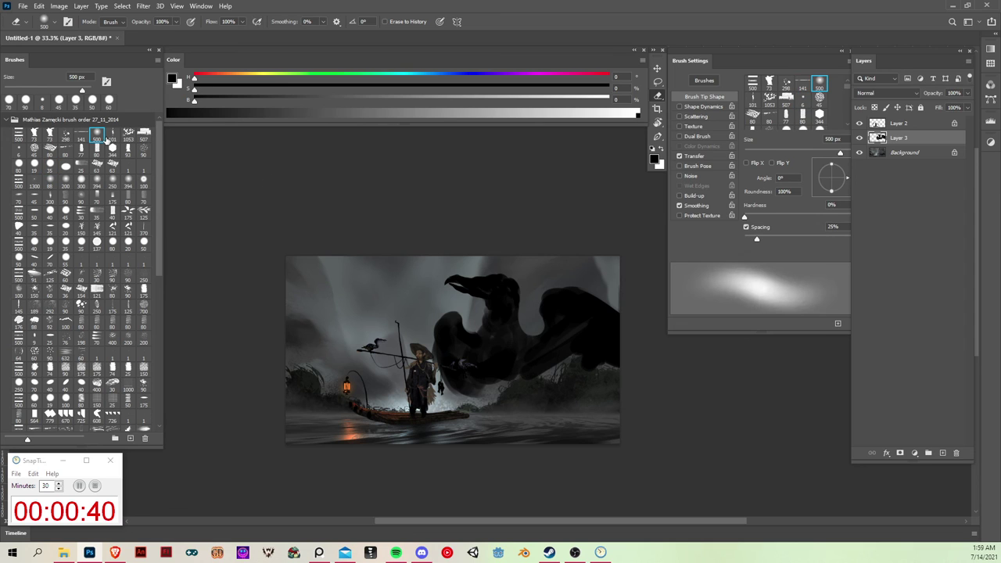
left_click_drag(436, 364, 498, 420)
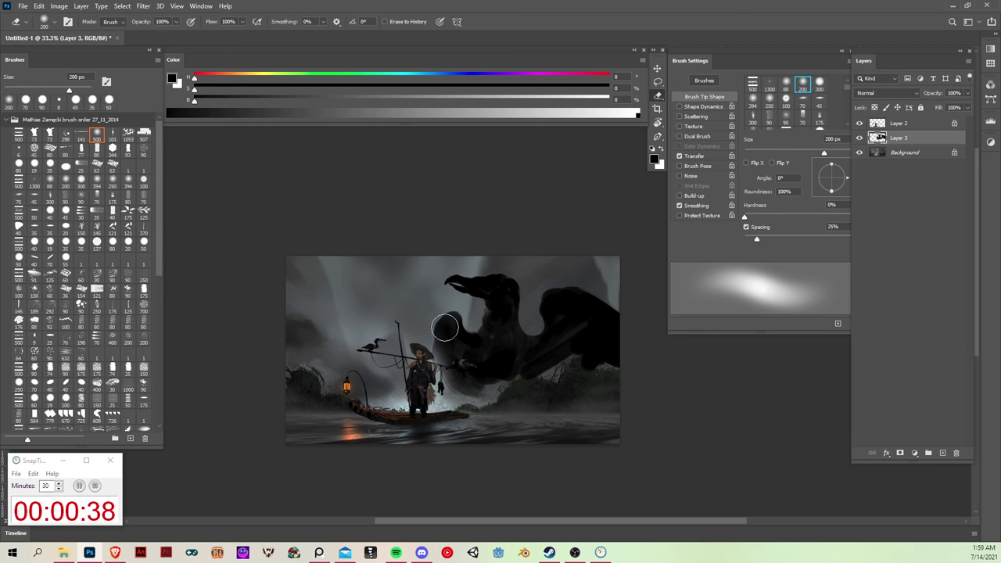
mouse_move(462, 382)
left_mouse_down()
mouse_move(482, 416)
mouse_move(479, 398)
left_mouse_up()
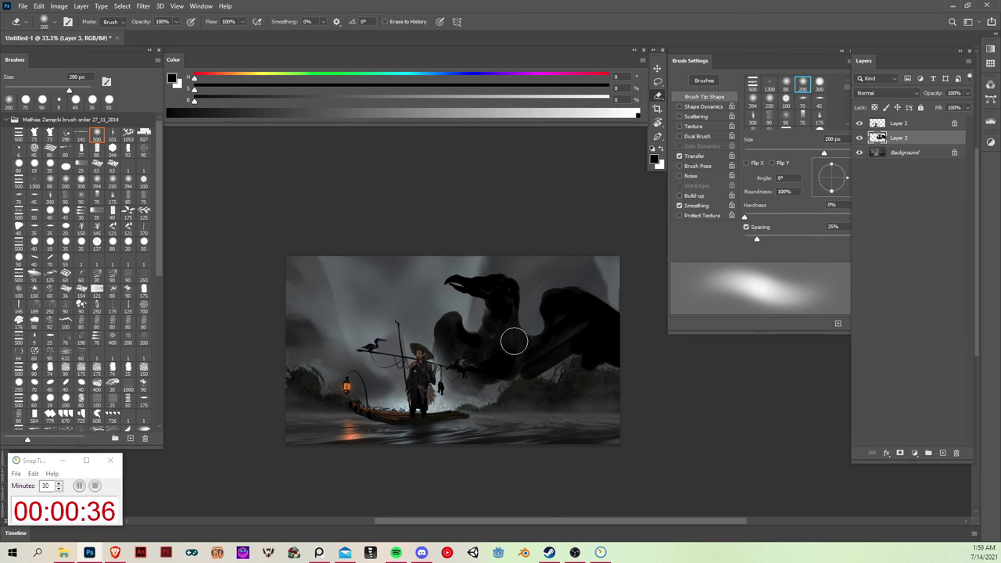
Soften the giant bird's head and near wing into the mist with the soft eraser enlarged to 500 px.
key("bracketright")
key("bracketright")
key("bracketright")
key("bracketright")
left_click_drag(482, 274, 437, 333)
left_click_drag(510, 282, 461, 302)
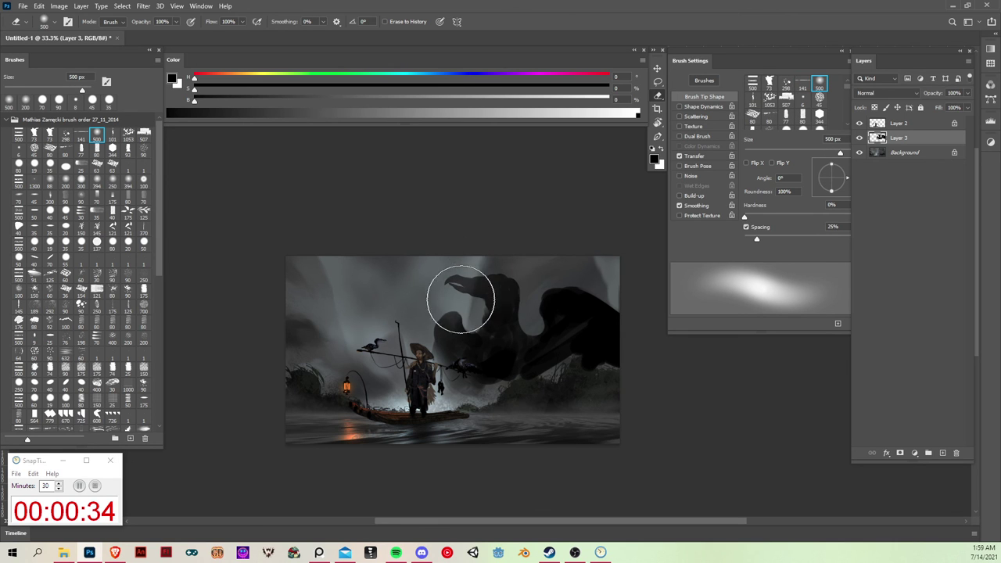
Undo the last eraser strokes and fade the giant bird's lower body into the mist behind the fisherman with the 500 px soft eraser.
mouse_move(532, 296)
left_mouse_down()
mouse_move(486, 329)
mouse_move(476, 316)
mouse_move(544, 353)
mouse_move(528, 318)
mouse_move(480, 333)
mouse_move(485, 368)
mouse_move(513, 409)
mouse_move(521, 384)
mouse_move(529, 416)
mouse_move(513, 413)
mouse_move(538, 403)
mouse_move(510, 394)
mouse_move(520, 413)
mouse_move(599, 362)
mouse_move(589, 362)
mouse_move(581, 394)
mouse_move(561, 413)
mouse_move(615, 378)
mouse_move(633, 378)
mouse_move(606, 382)
mouse_move(622, 380)
mouse_move(590, 341)
mouse_move(598, 398)
mouse_move(532, 422)
left_mouse_up()
key("ctrl+z")
key("ctrl+z")
key("ctrl+z")
mouse_move(425, 329)
left_mouse_down()
mouse_move(433, 374)
mouse_move(494, 391)
left_mouse_up()
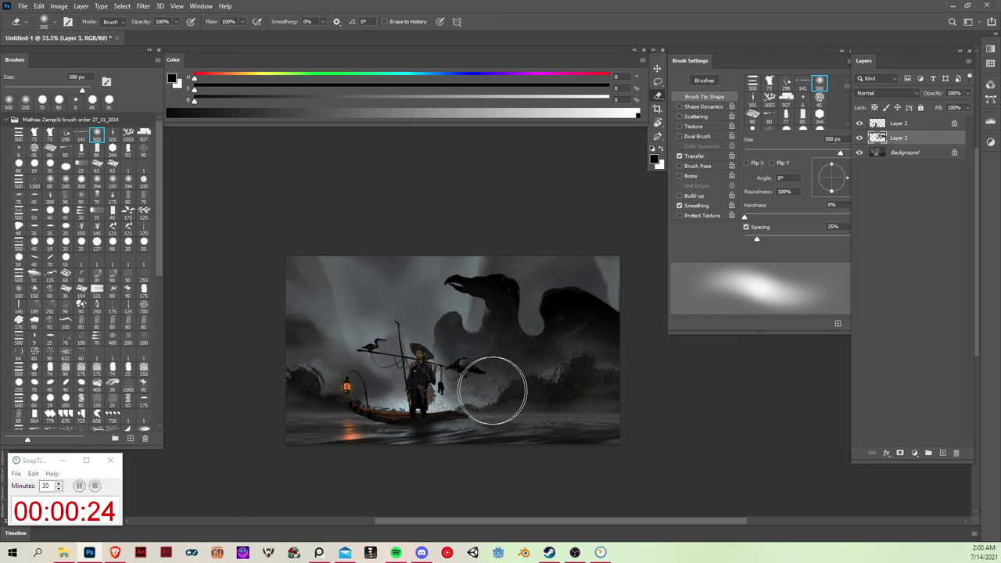
Lock the giant bird layer's transparent pixels and raise its lightness to +11 with Hue/Saturation.
key("b")
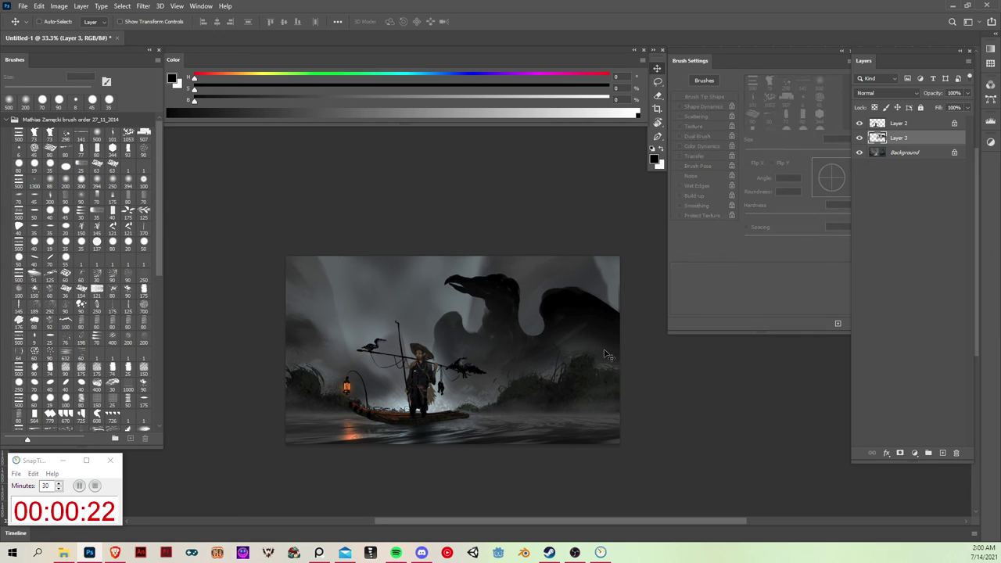
key("ctrl+plus")
left_click_drag(549, 366, 532, 406)
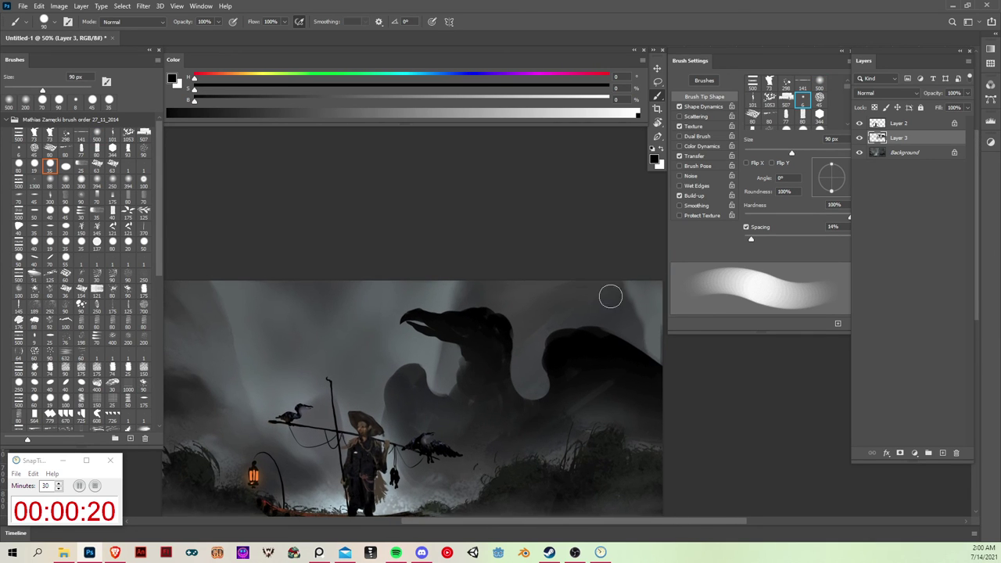
key("ctrl+u")
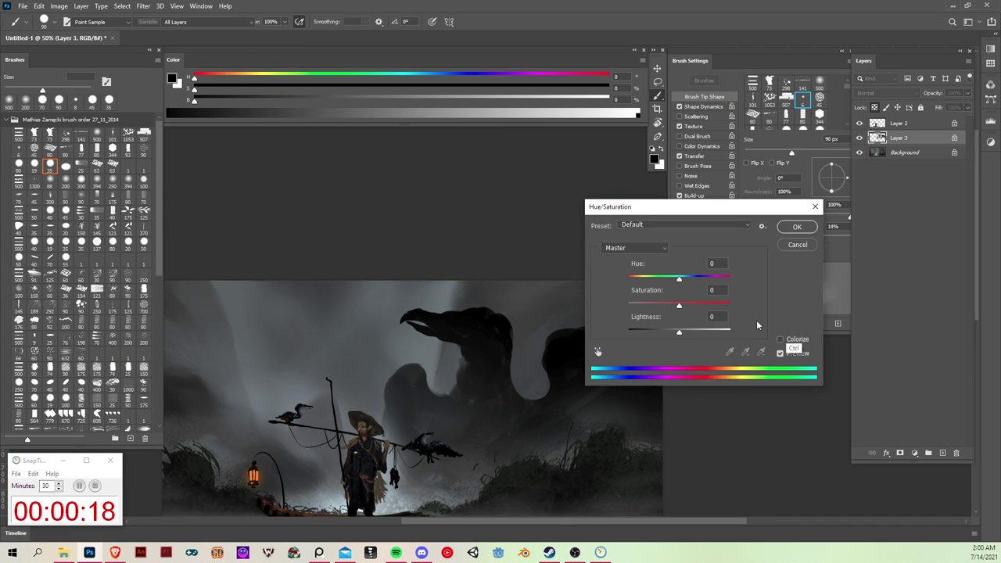
left_click_drag(694, 327, 685, 329)
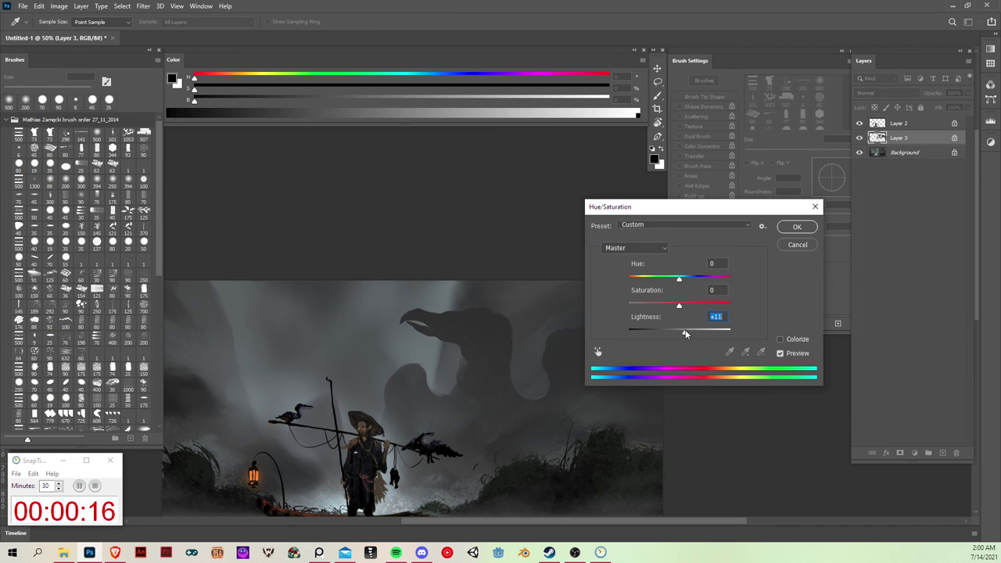
left_click(798, 226)
key("bracketleft")
key("bracketleft")
key("bracketleft")
key("bracketleft")
key("bracketleft")
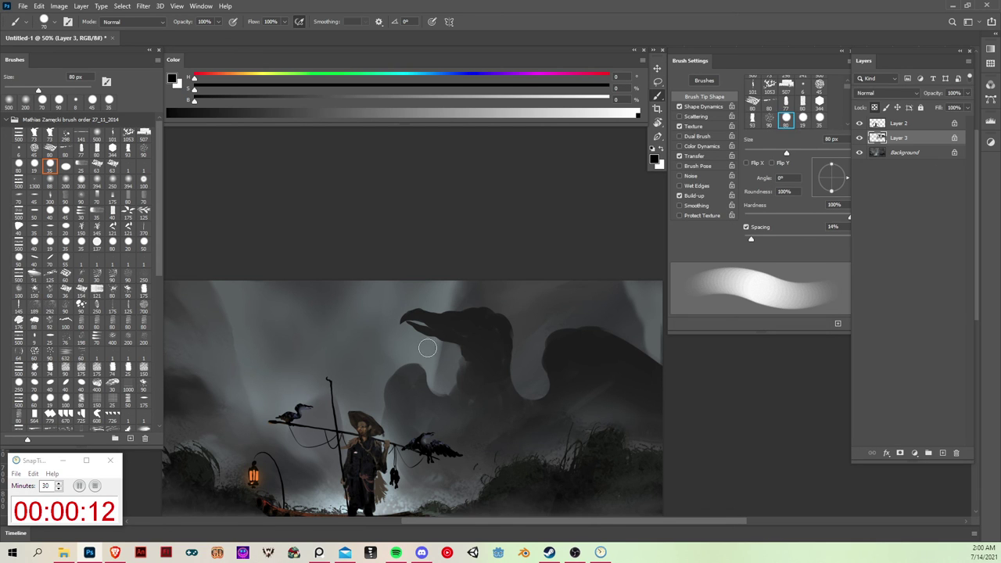
key("bracketleft")
key("bracketleft")
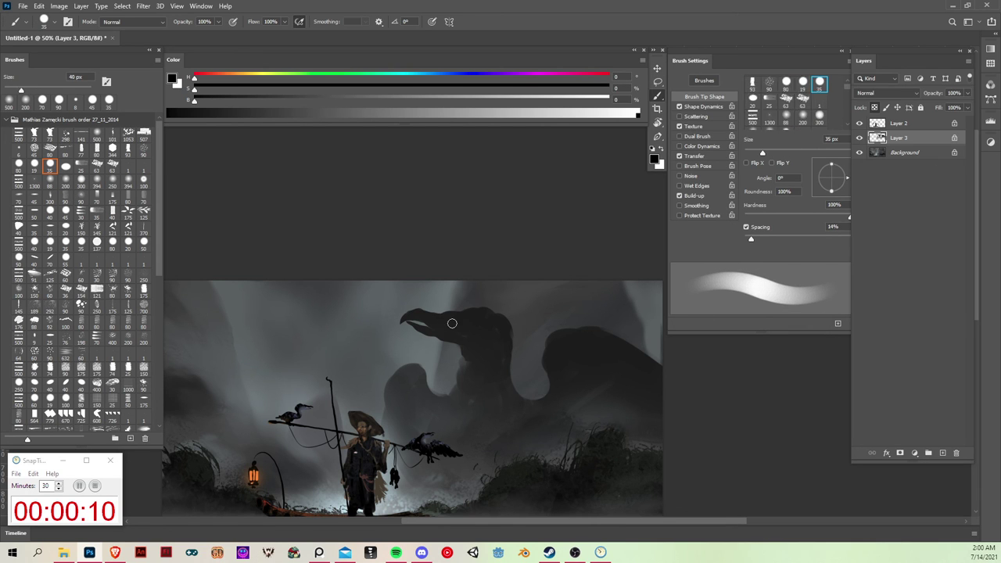
left_click(95, 138)
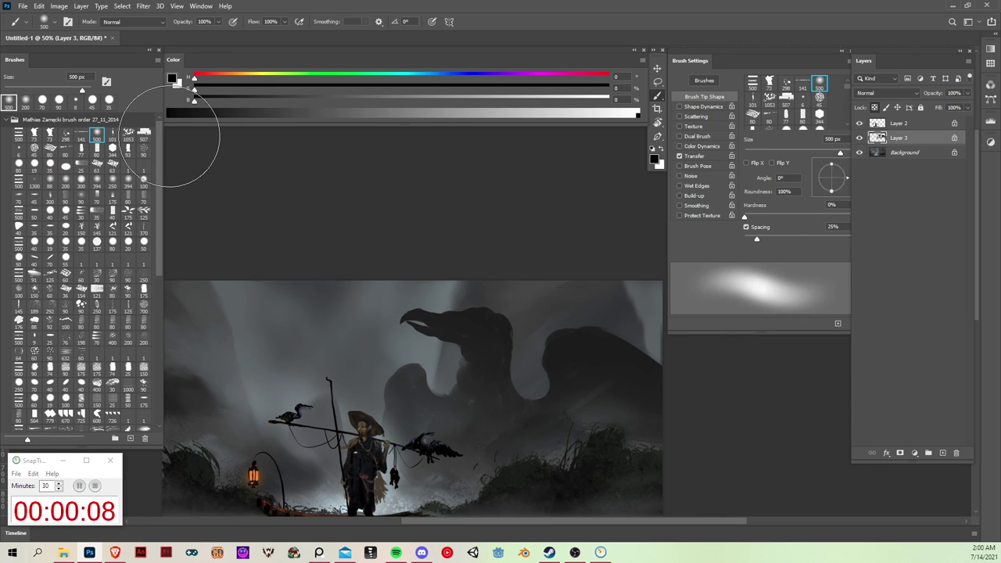
key("bracketleft")
key("bracketleft")
key("bracketleft")
key("bracketleft")
key("bracketleft")
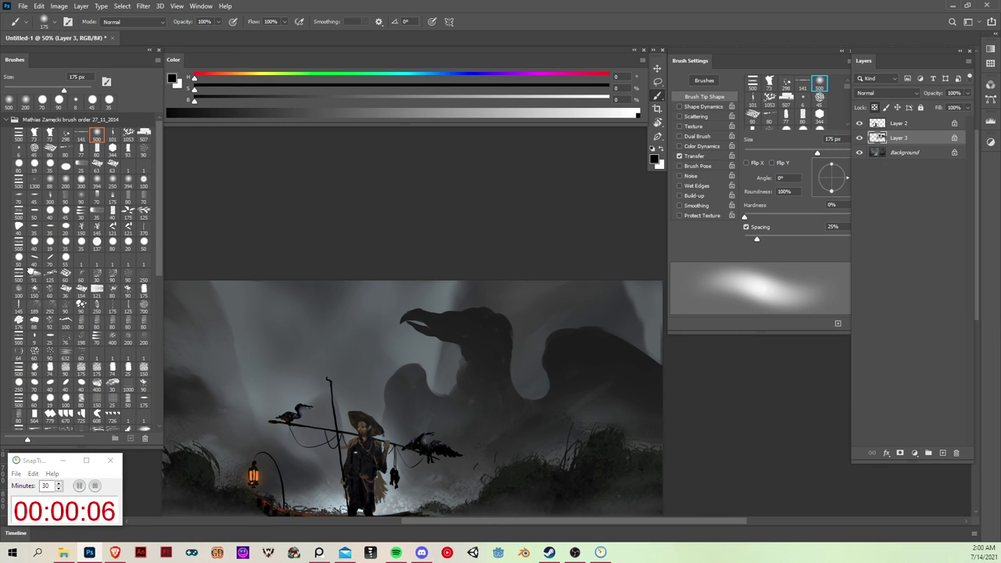
Shade the giant bird's head and neck with the textured brush at 150 px, using grays sampled from the canvas.
left_click(34, 276)
left_click(494, 407, "alt")
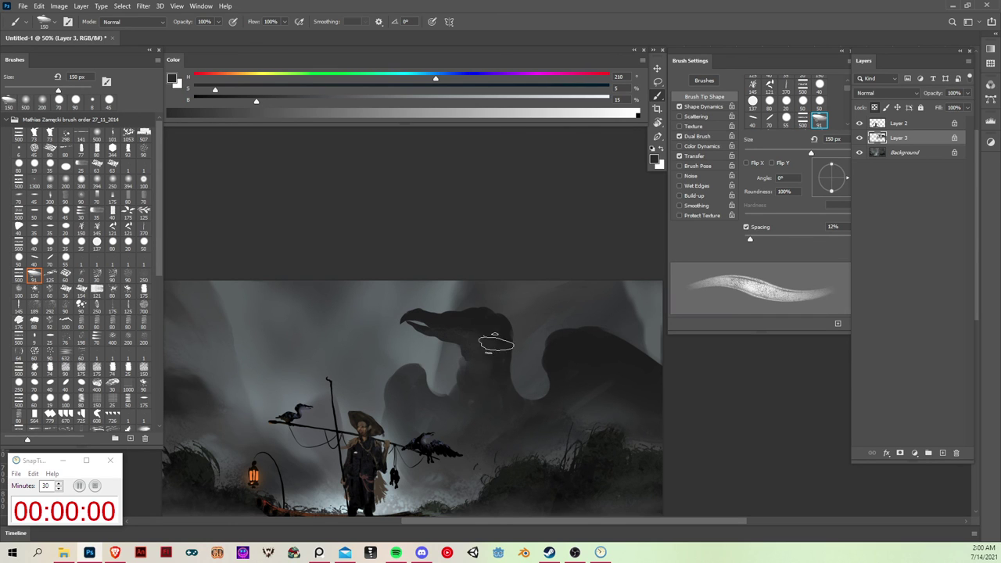
left_click(489, 316, "alt")
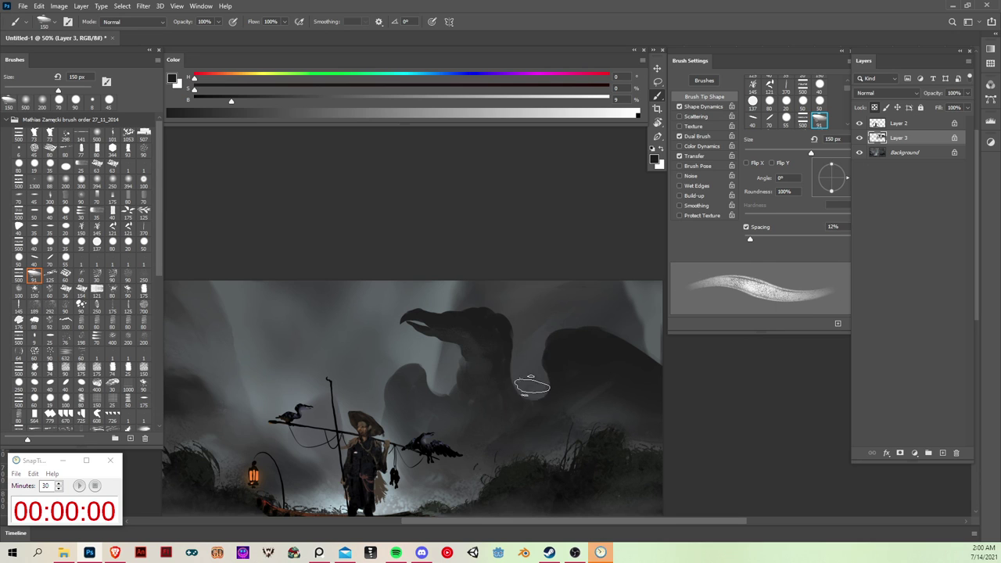
left_click(475, 351, "alt")
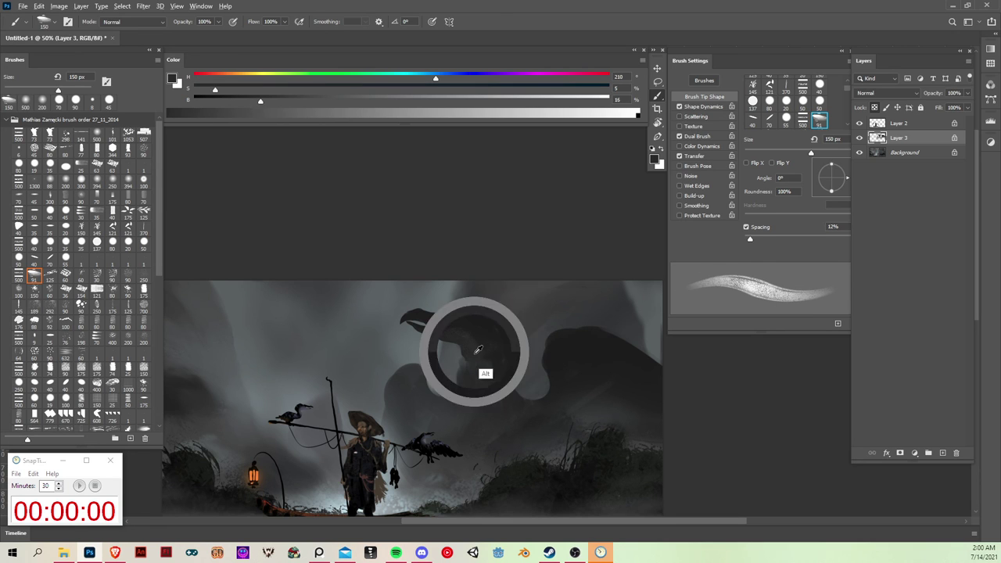
Try to add texture to the giant bird's far wing with the 298 px streaky brush.
left_click(65, 135)
left_click_drag(592, 291, 582, 356)
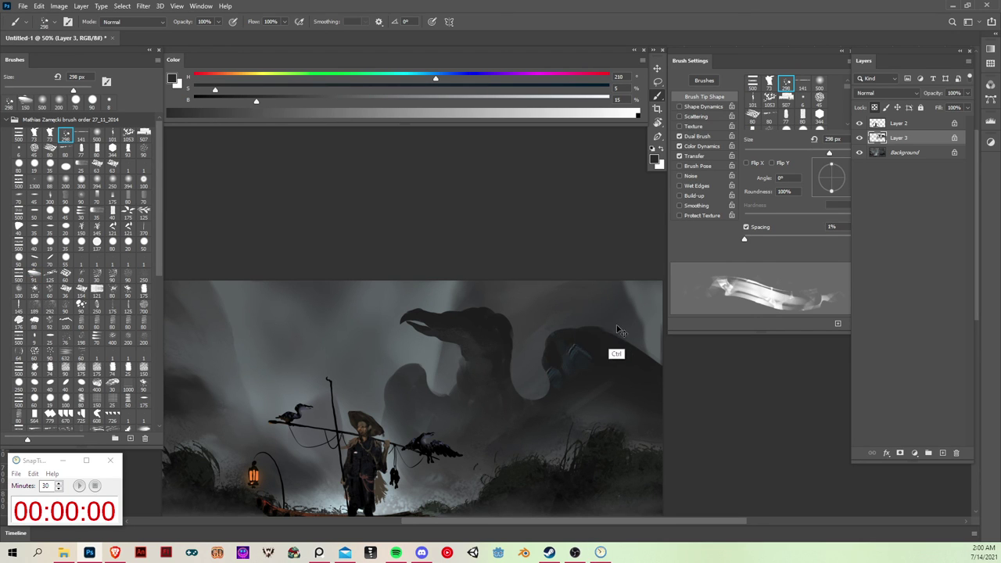
key("ctrl+z")
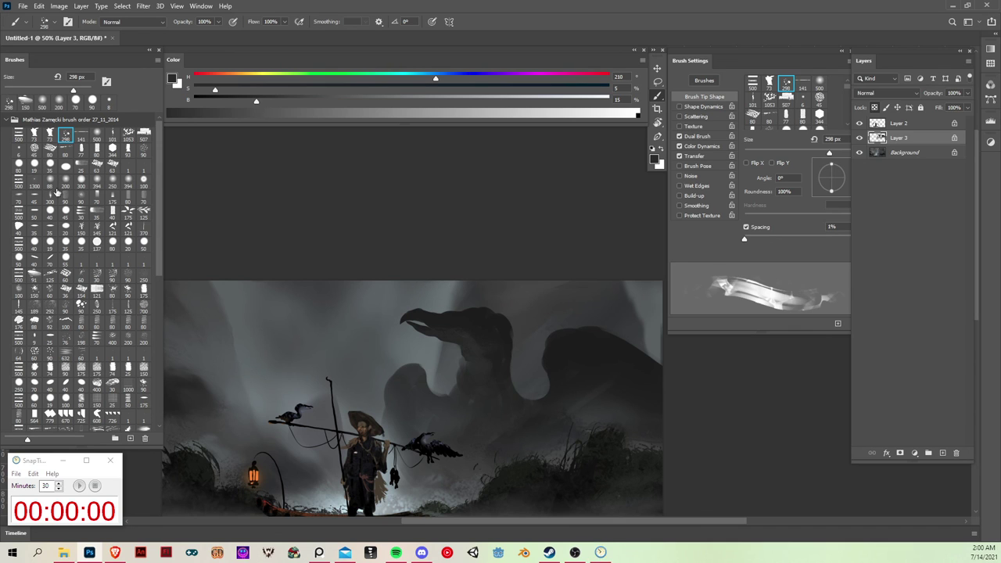
Add subtle gray texture to the giant bird's far wing with the textured brush preset at 91 px.
left_click(35, 275)
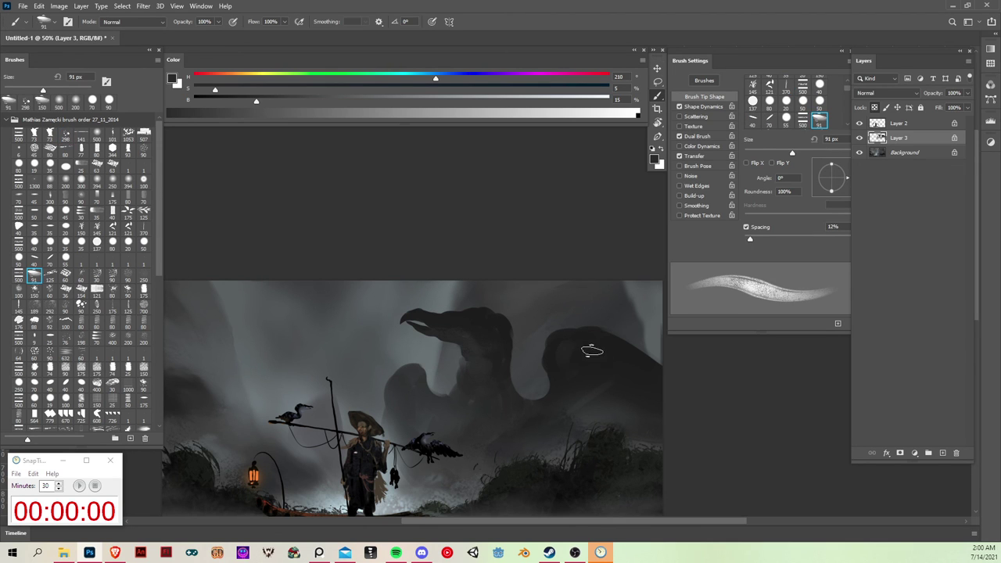
key("v")
key("b")
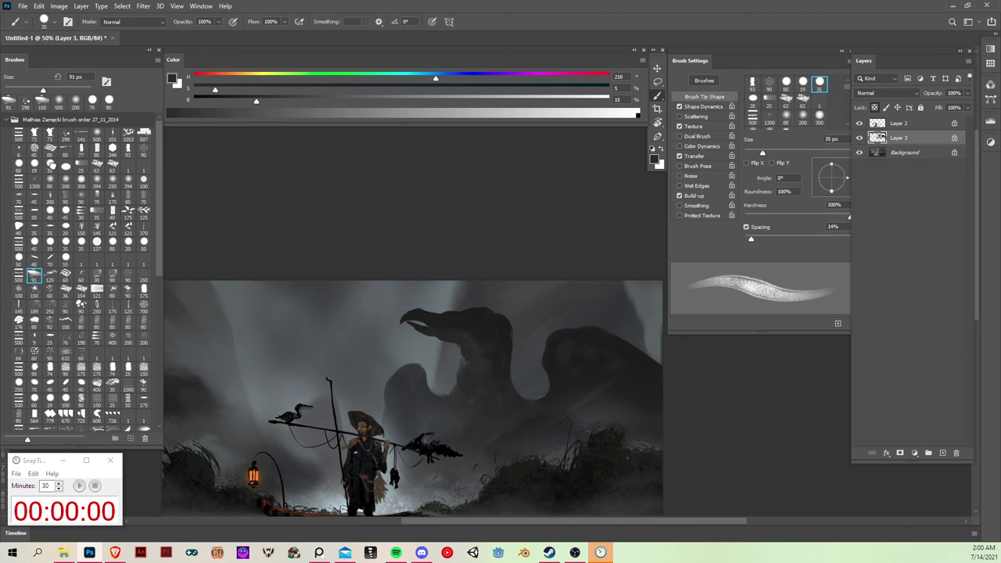
Paint the giant bird's eye in muted blue (hue 206, saturation 36, brightness 25) with the 35 px round brush.
left_click(482, 321, "alt")
left_click(430, 75)
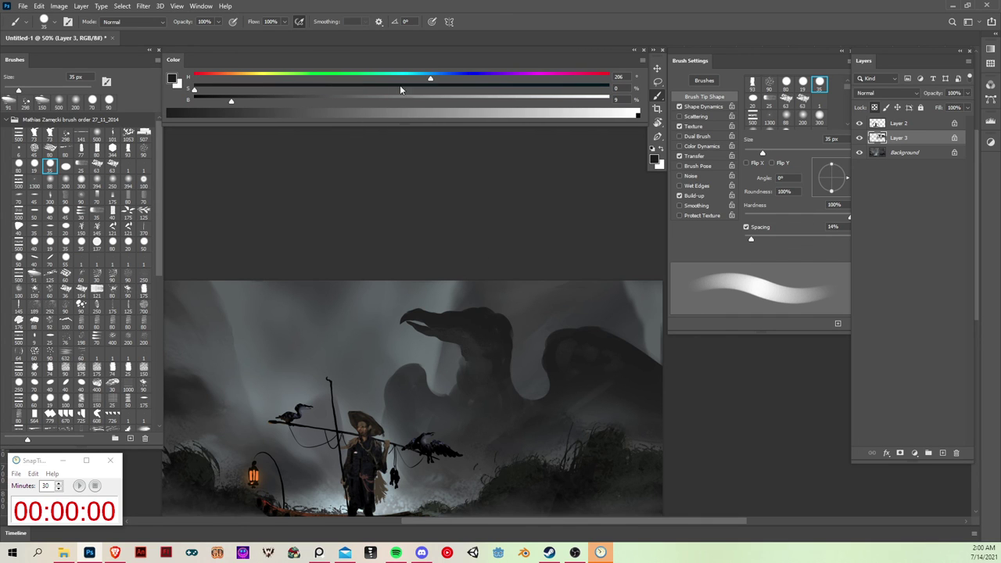
left_click(381, 98)
mouse_move(288, 86)
left_mouse_down()
mouse_move(341, 87)
mouse_move(299, 97)
left_mouse_up()
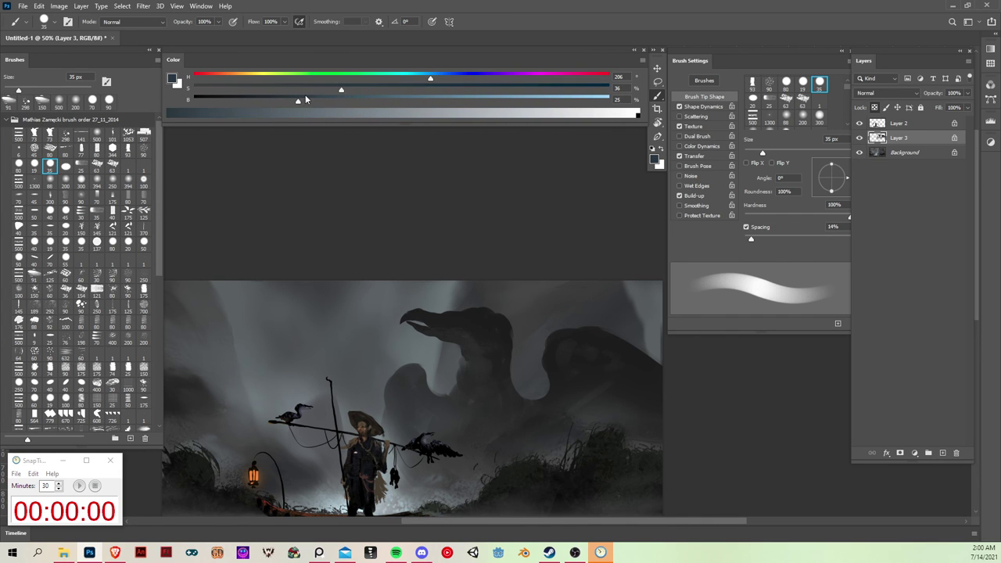
left_click_drag(468, 325, 479, 324)
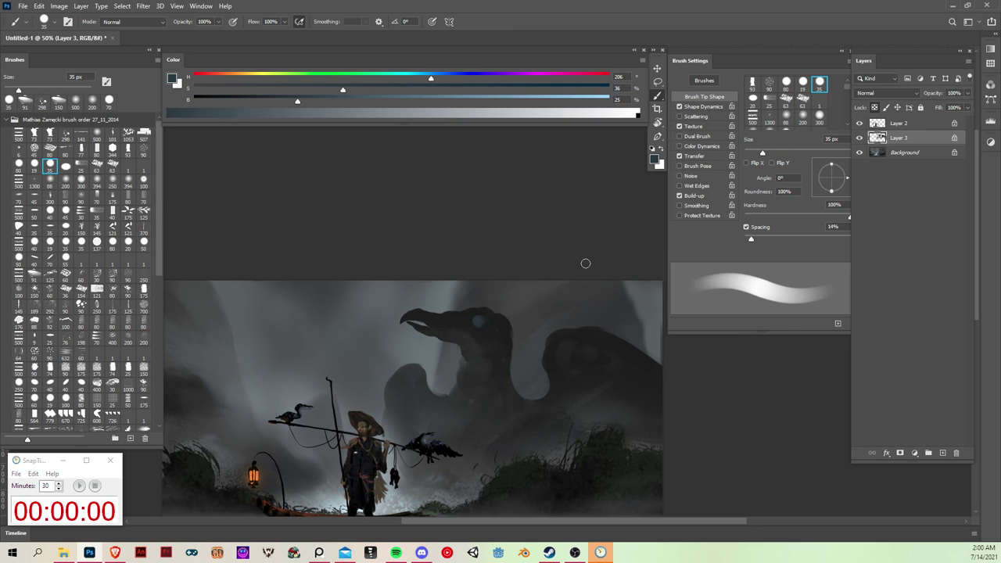
key("ctrl+minus")
key("ctrl+minus")
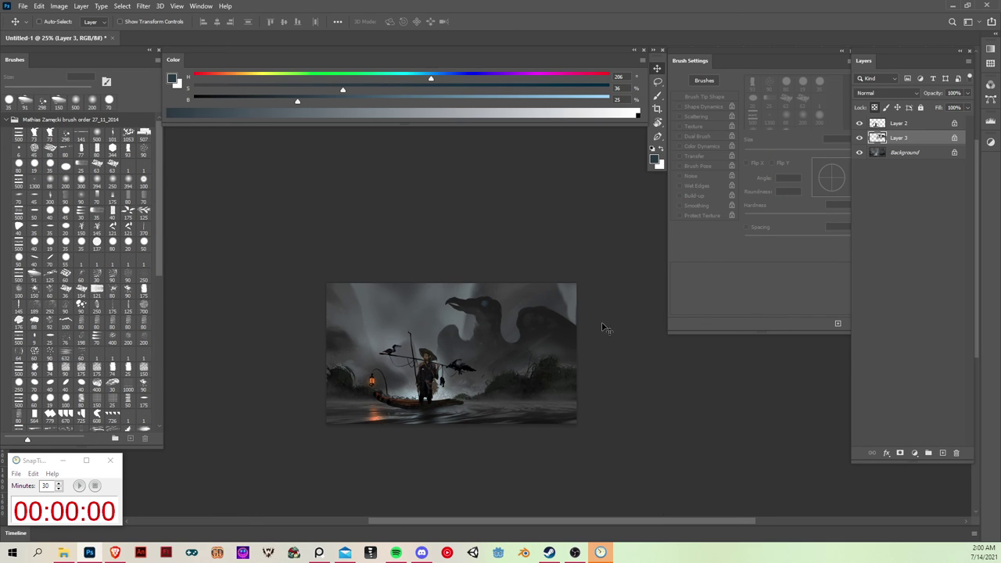
left_click(601, 552)
left_click(504, 306)
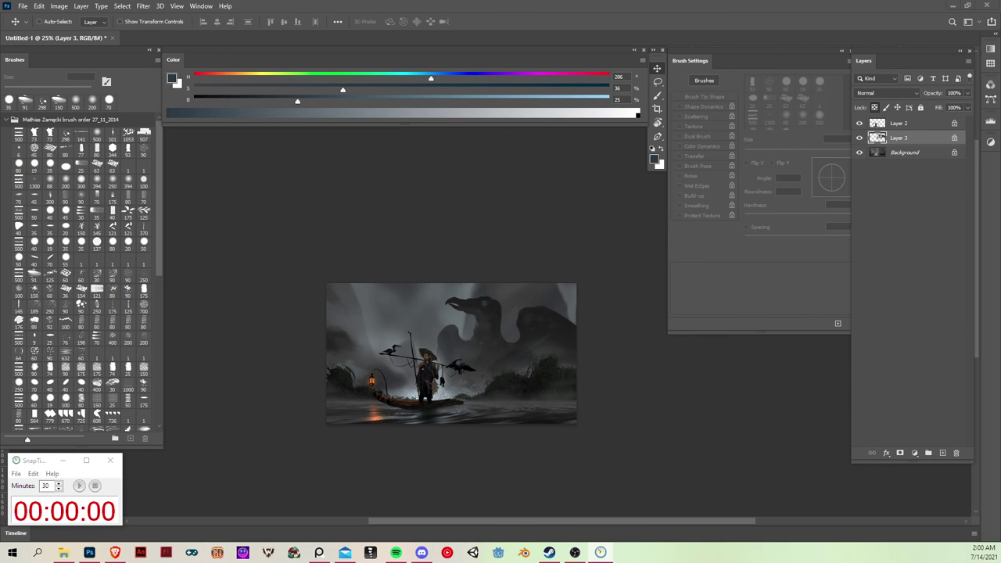